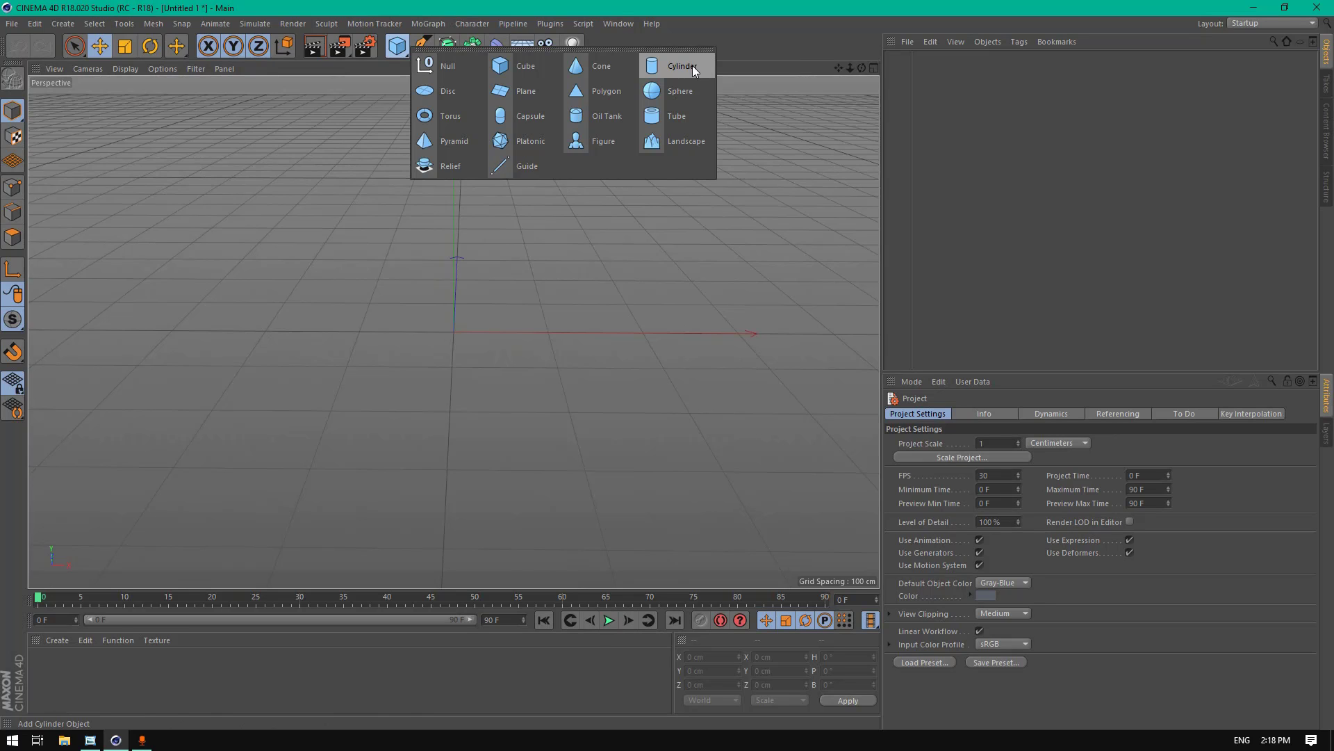
# Step: Add a cylinder oriented along +X and flatten its height to about 12.7 cm
pyautogui.click(679, 67)
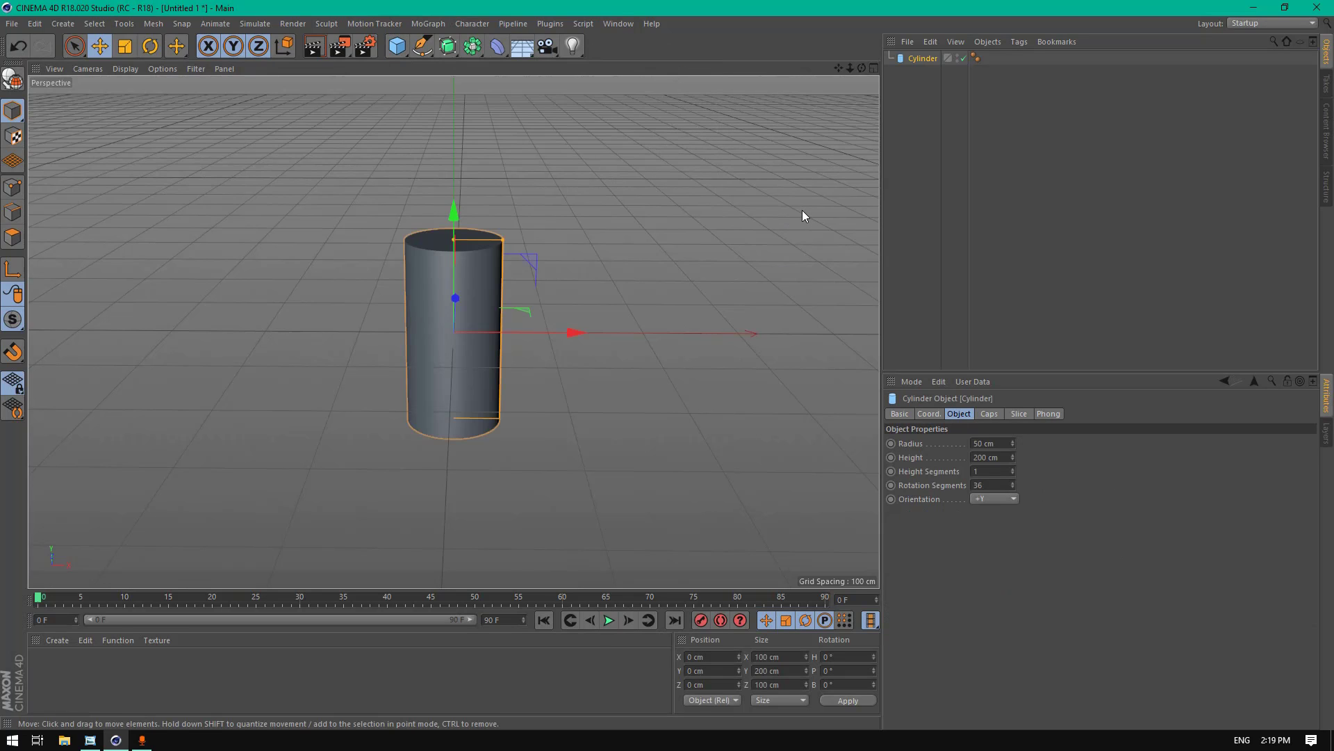
pyautogui.click(1007, 498)
pyautogui.click(1002, 511)
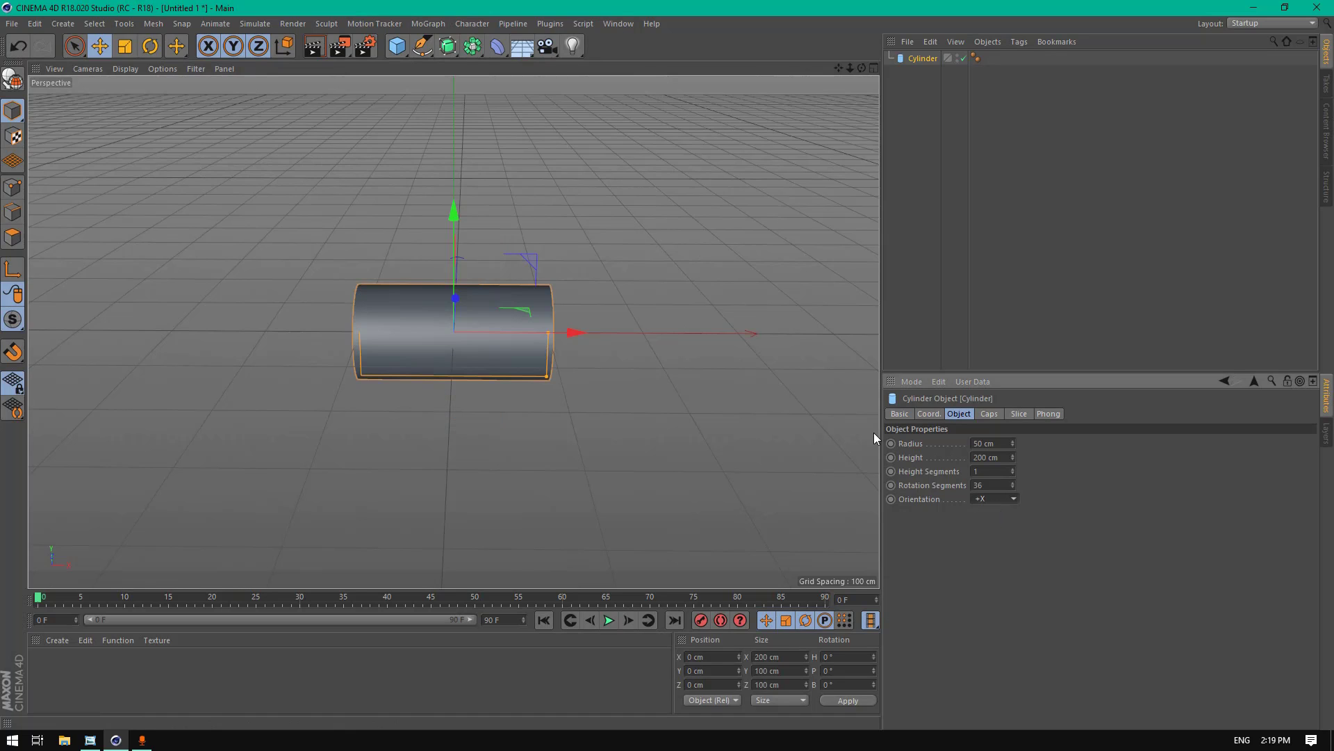
pyautogui.scroll(3, 512, 327)
pyautogui.moveTo(566, 336); pyautogui.dragTo(436, 315)
# Step: Set the viewport display to Gouraud Shading (Lines)
pyautogui.click(122, 70)
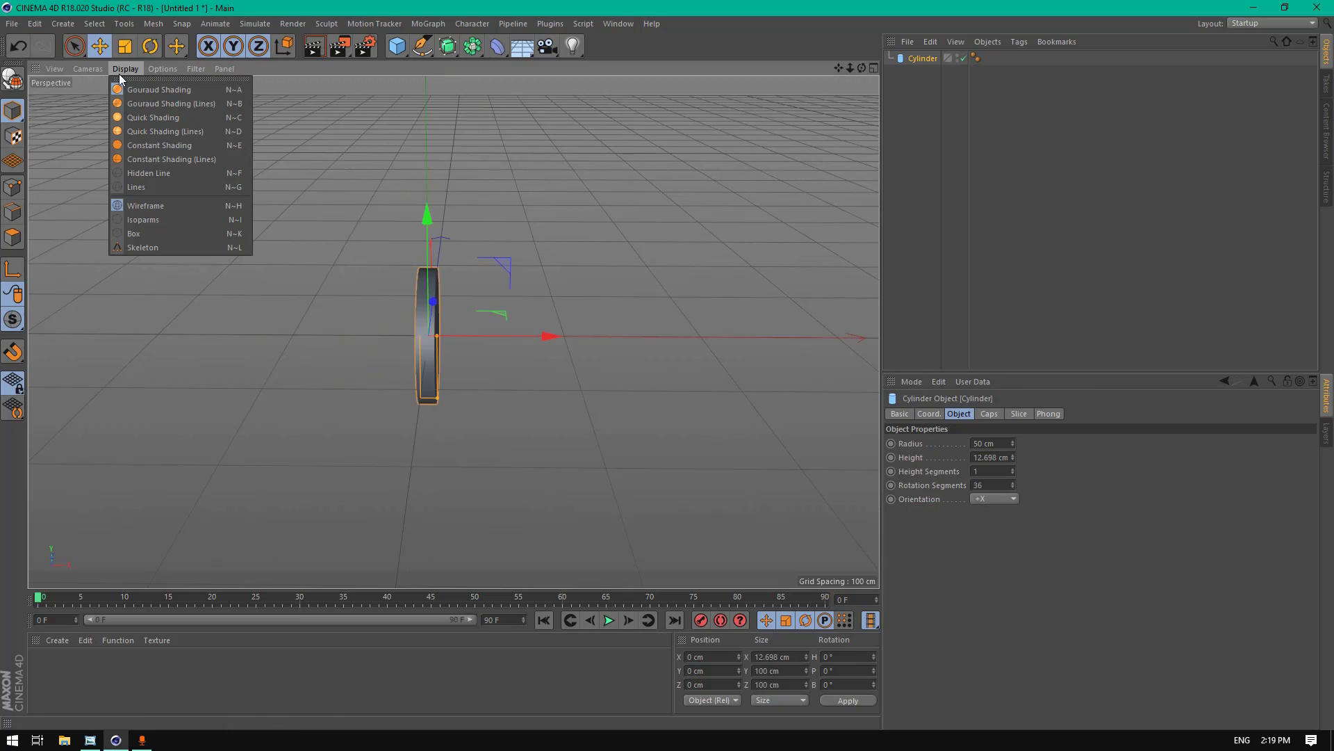
pyautogui.click(167, 104)
pyautogui.scroll(3, 375, 250)
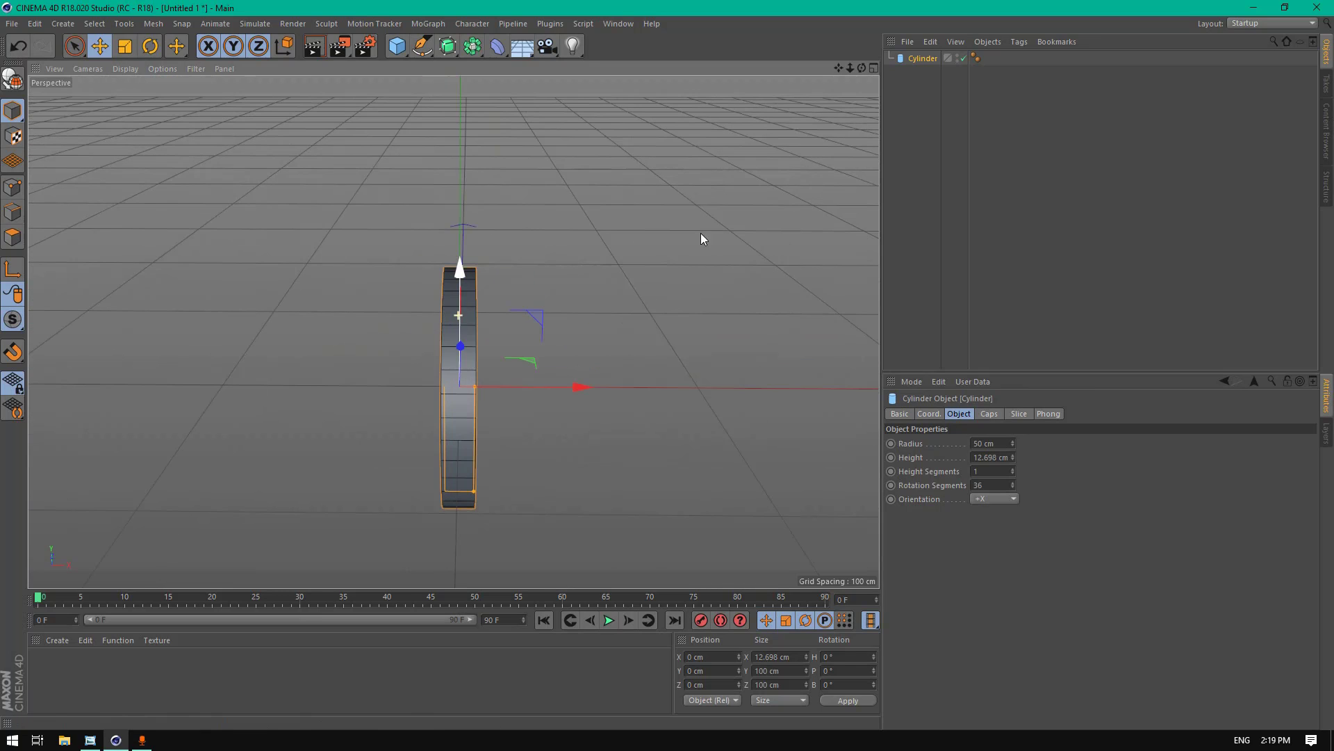
# Step: Set the cylinder's rotation segments to 44
pyautogui.moveTo(862, 68); pyautogui.dragTo(800, 76)
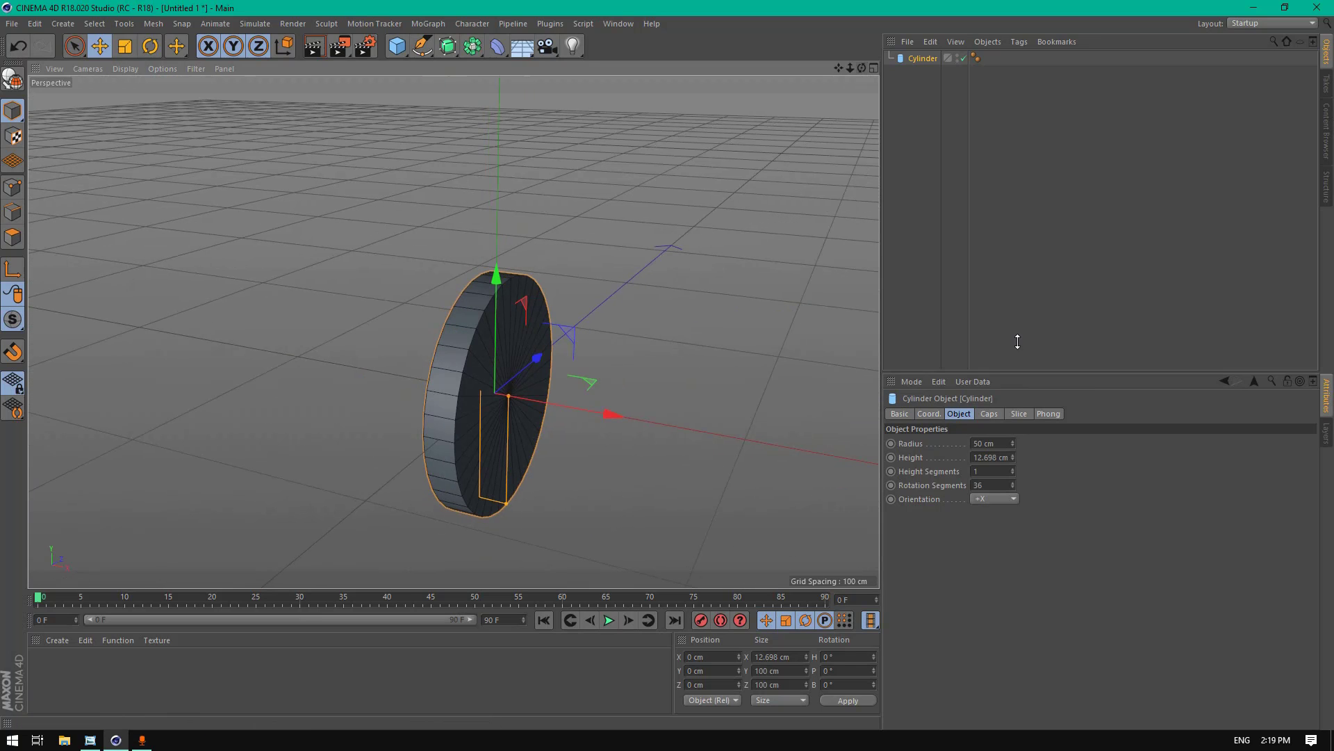
pyautogui.doubleClick(990, 485)
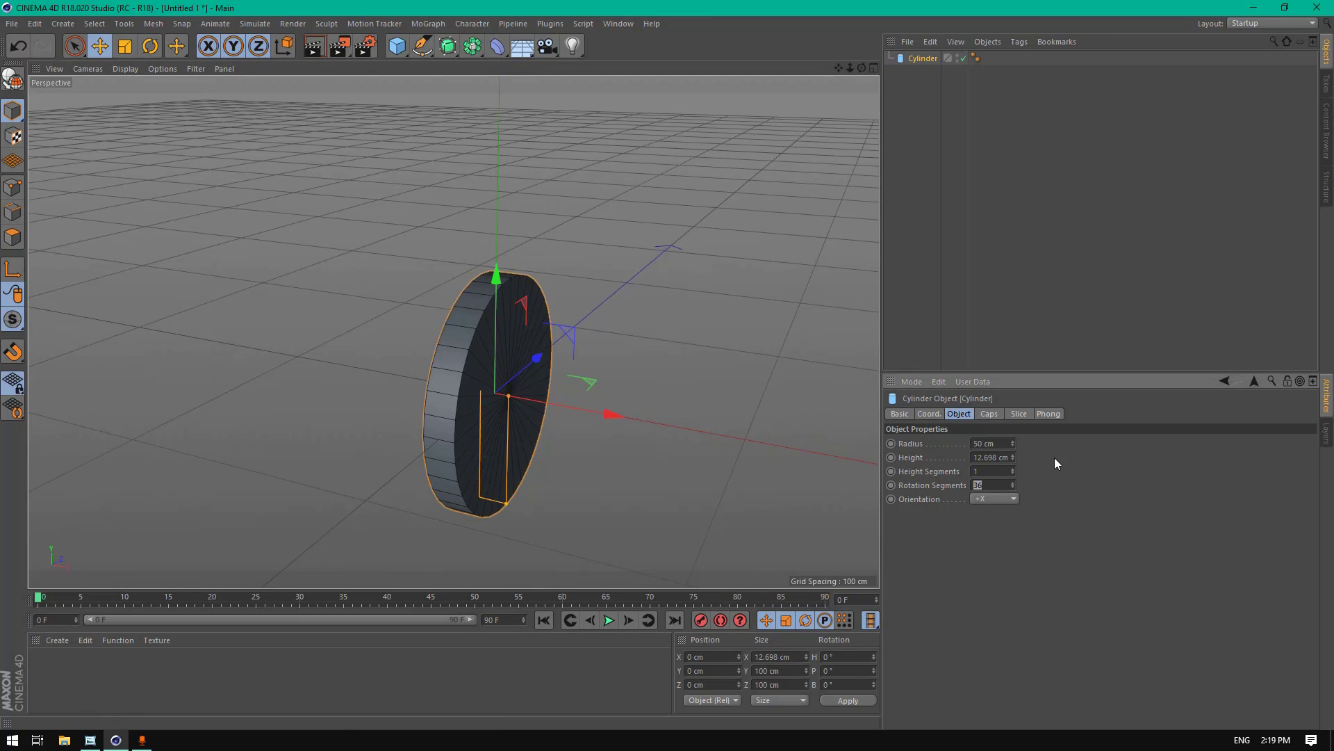
pyautogui.write('44')
pyautogui.press('Return')
# Step: Set the cylinder's height segments to 2 and turn off its caps
pyautogui.moveTo(860, 68); pyautogui.dragTo(767, 73)
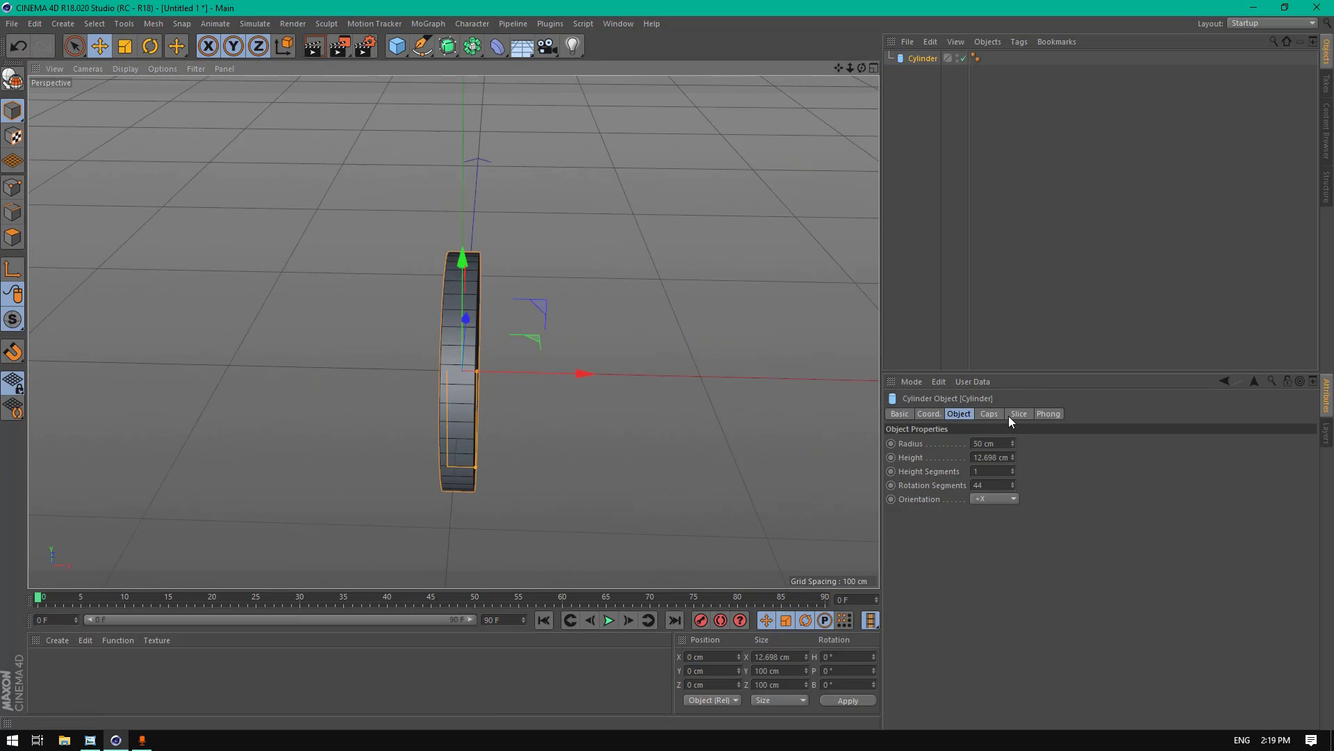
pyautogui.click(1012, 469)
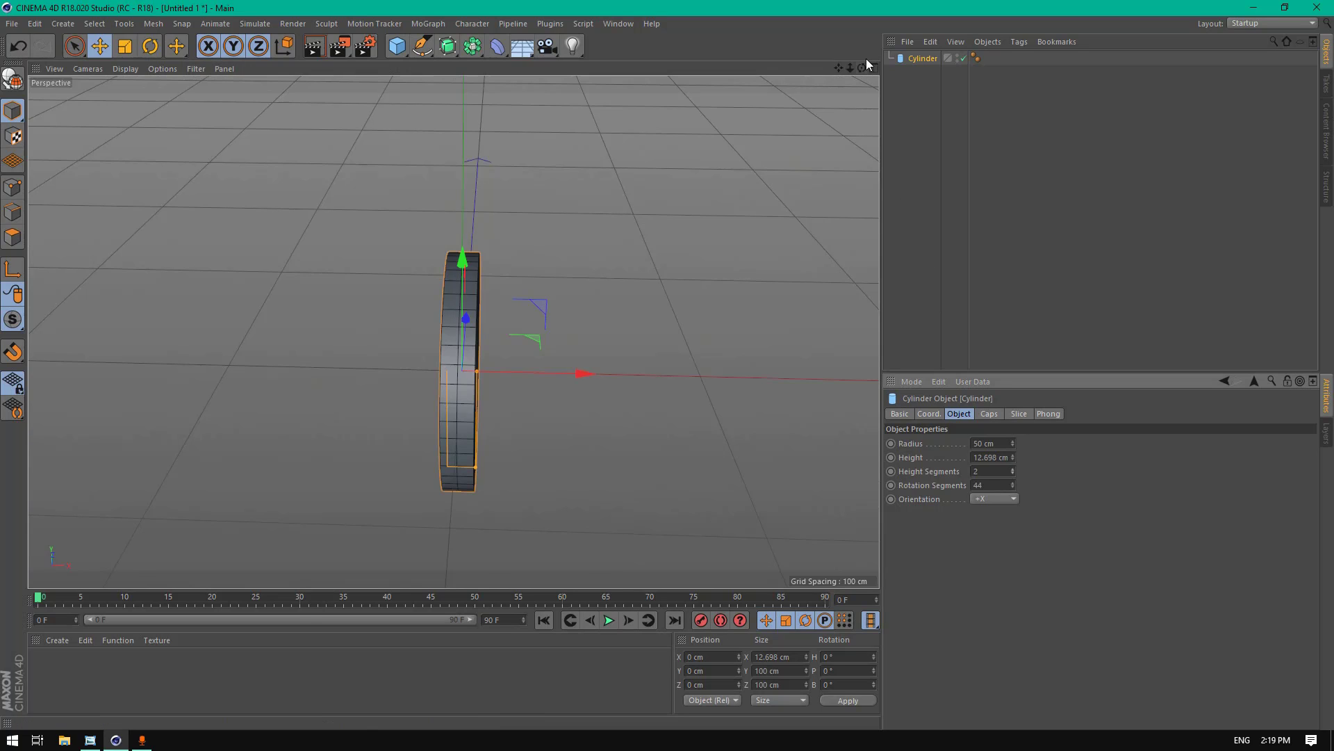
pyautogui.moveTo(862, 69); pyautogui.dragTo(904, 48)
pyautogui.moveTo(453, 332); pyautogui.dragTo(1123, 355)
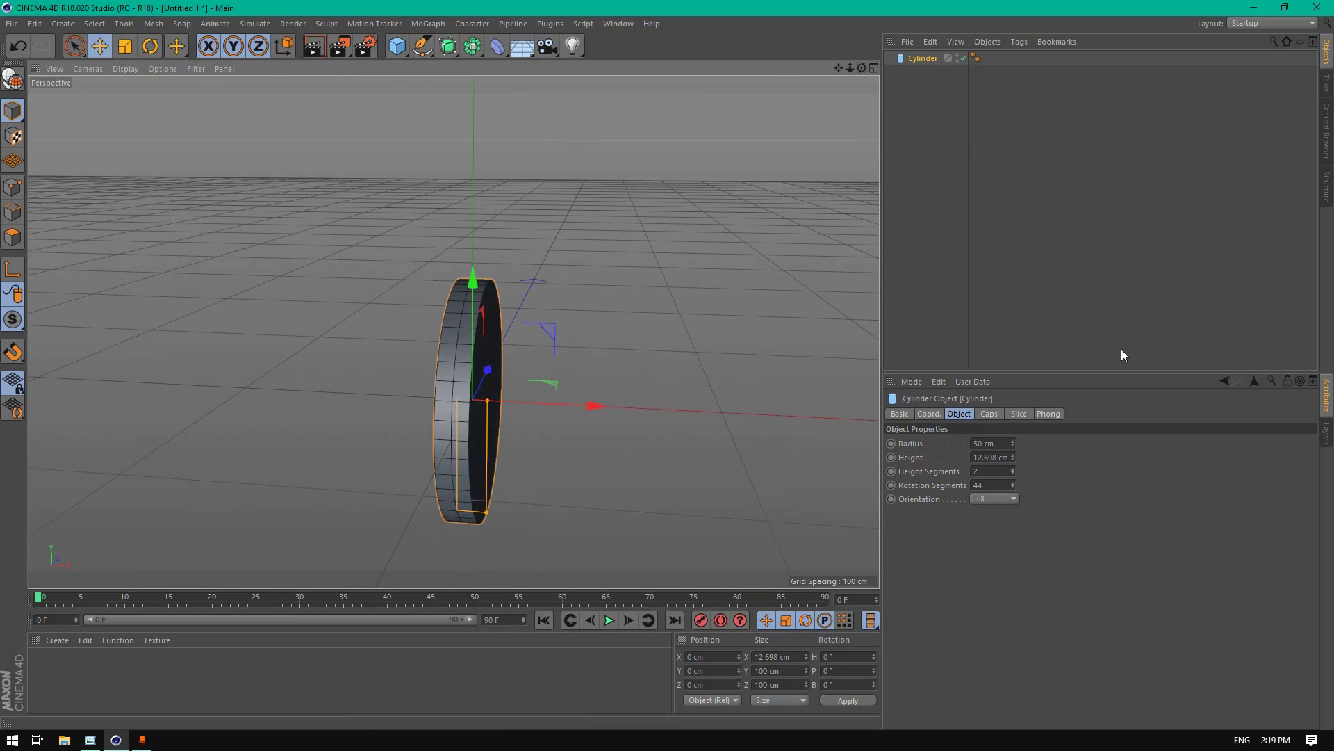
pyautogui.click(989, 414)
pyautogui.click(940, 443)
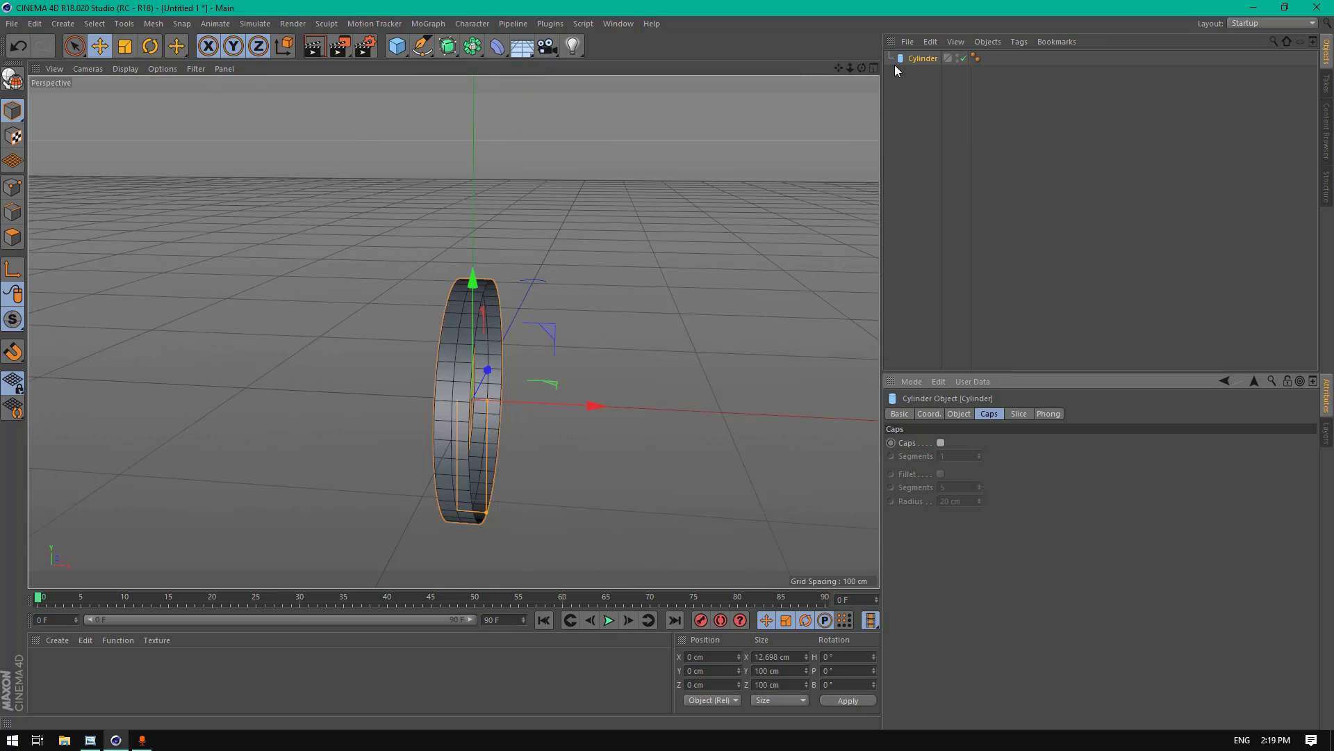
# Step: Duplicate the cylinder, keeping the copy hidden in the viewport and moved about 69 cm along X
pyautogui.moveTo(862, 68); pyautogui.dragTo(926, 69)
pyautogui.click(964, 69)
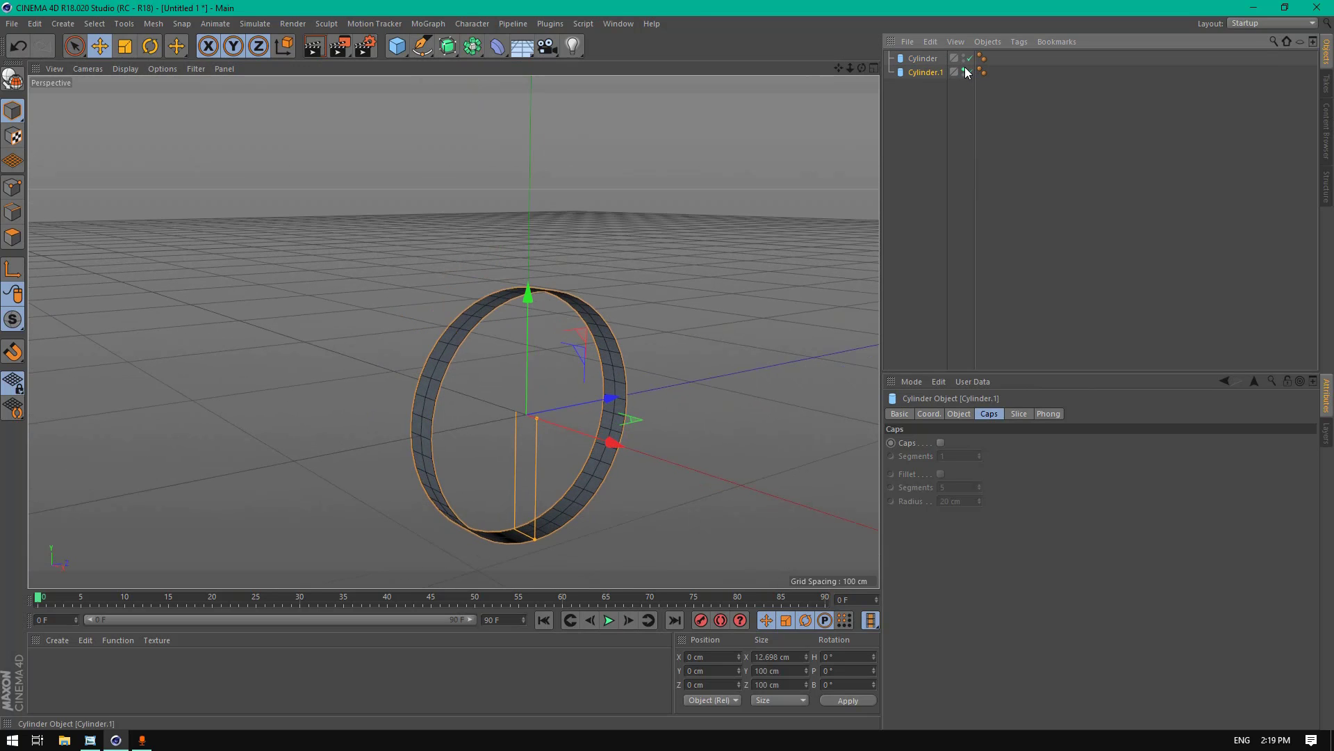
pyautogui.click(928, 57)
pyautogui.click(911, 75)
pyautogui.moveTo(612, 443); pyautogui.dragTo(765, 493)
pyautogui.moveTo(861, 68); pyautogui.dragTo(900, 57)
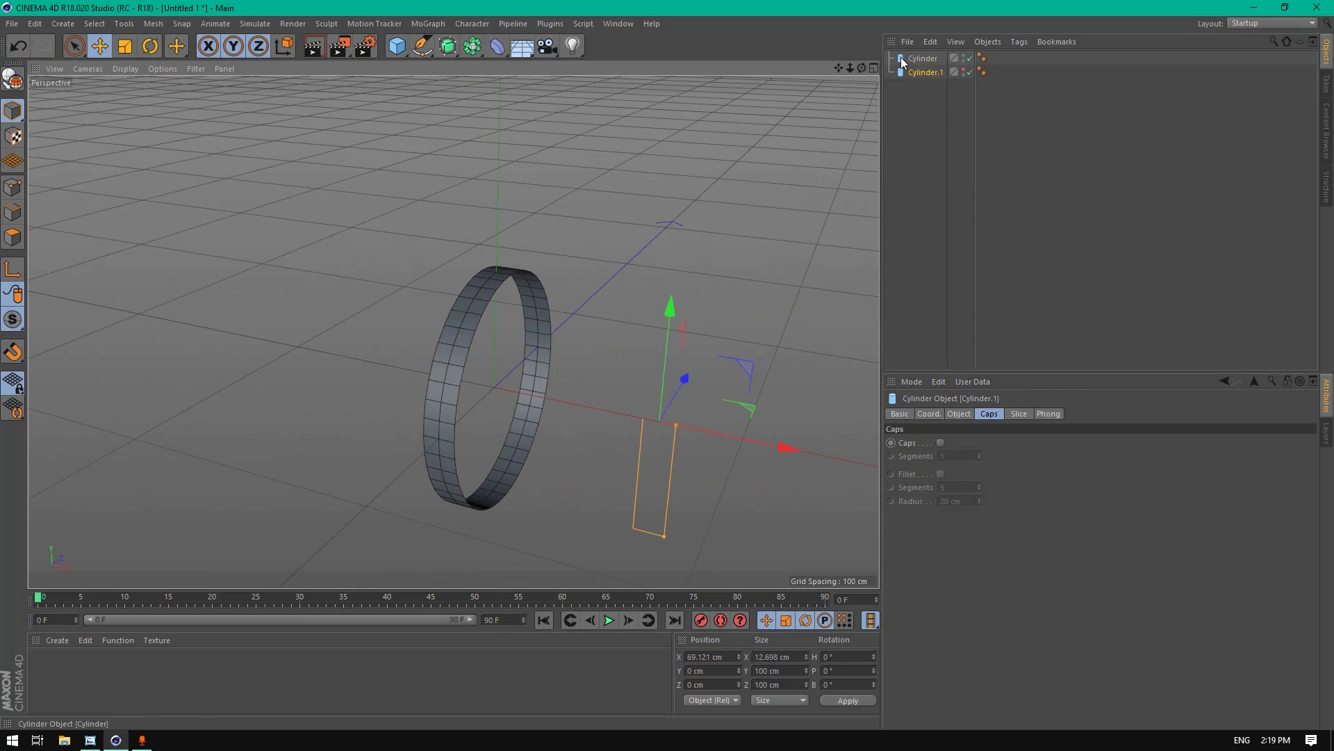
# Step: Convert the original cylinder into an editable polygon object and switch to polygon mode
pyautogui.click(903, 58)
pyautogui.click(12, 79)
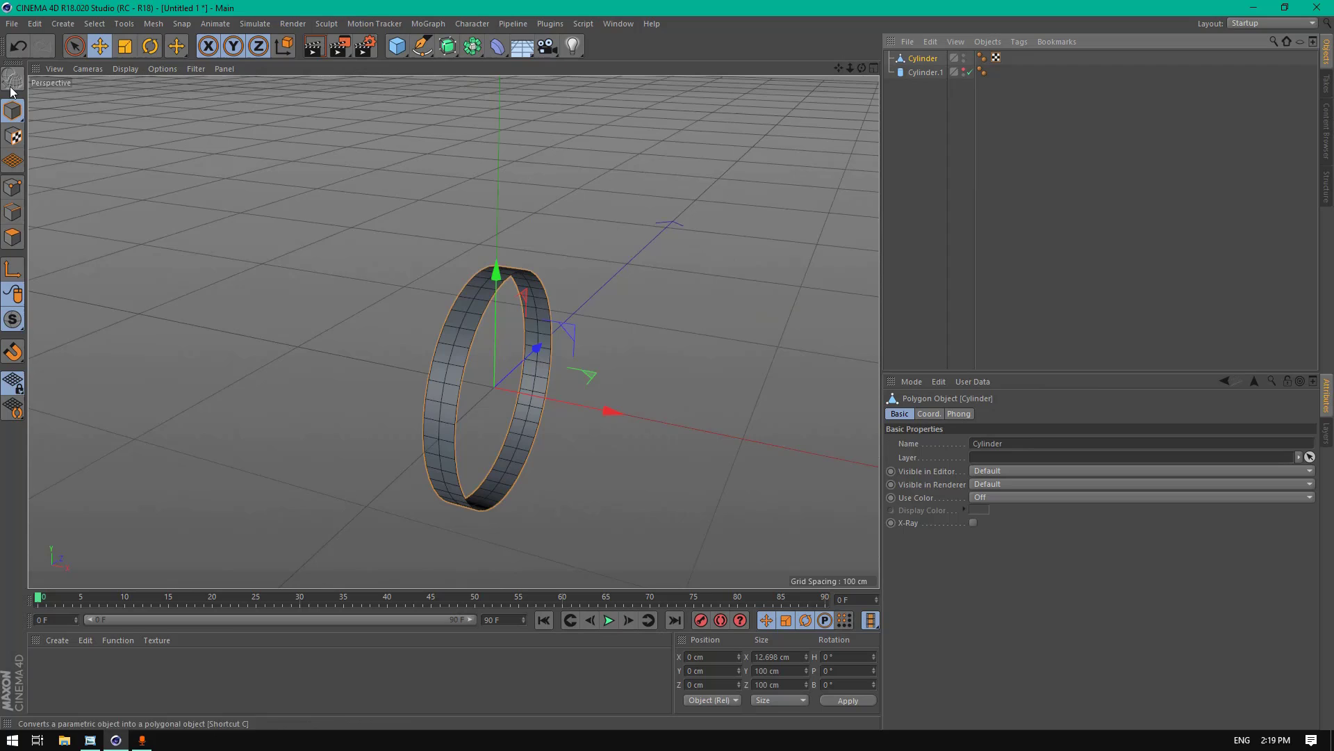
pyautogui.click(12, 237)
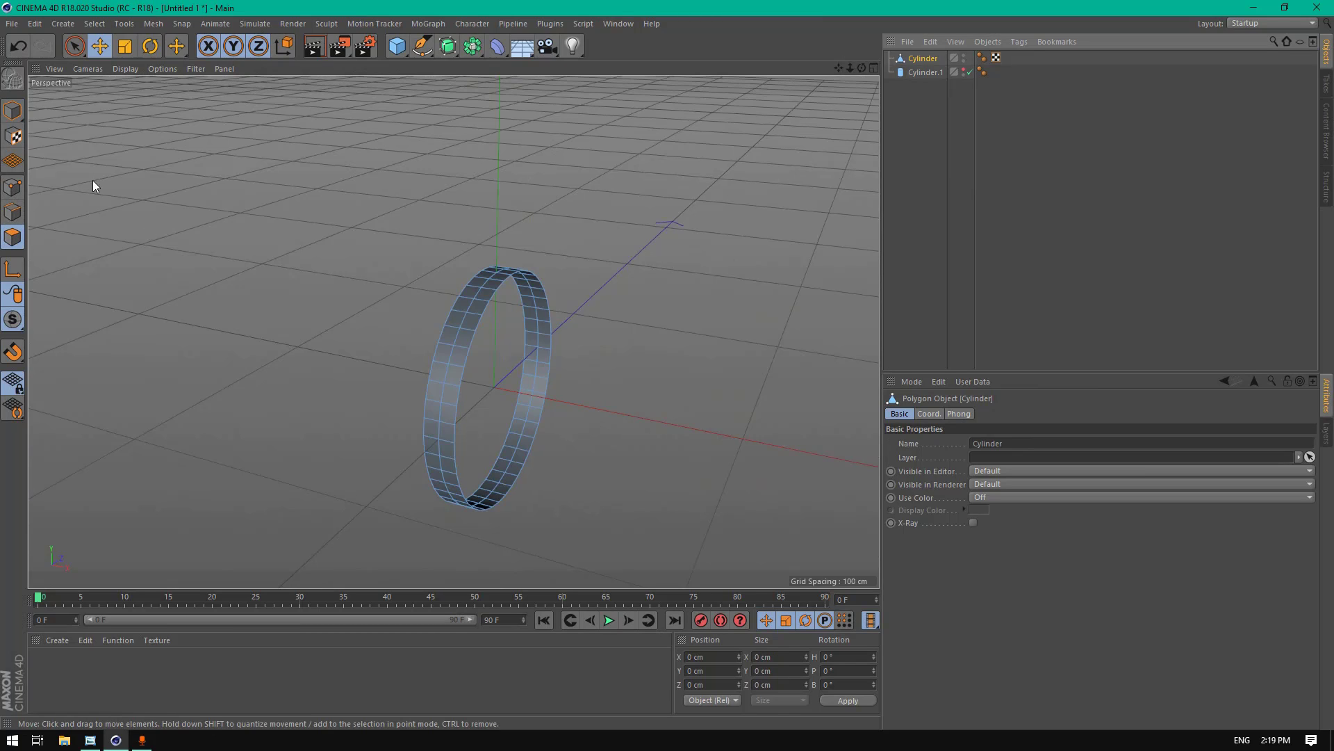
# Step: Add a Hair object to the polygon cylinder
pyautogui.click(256, 24)
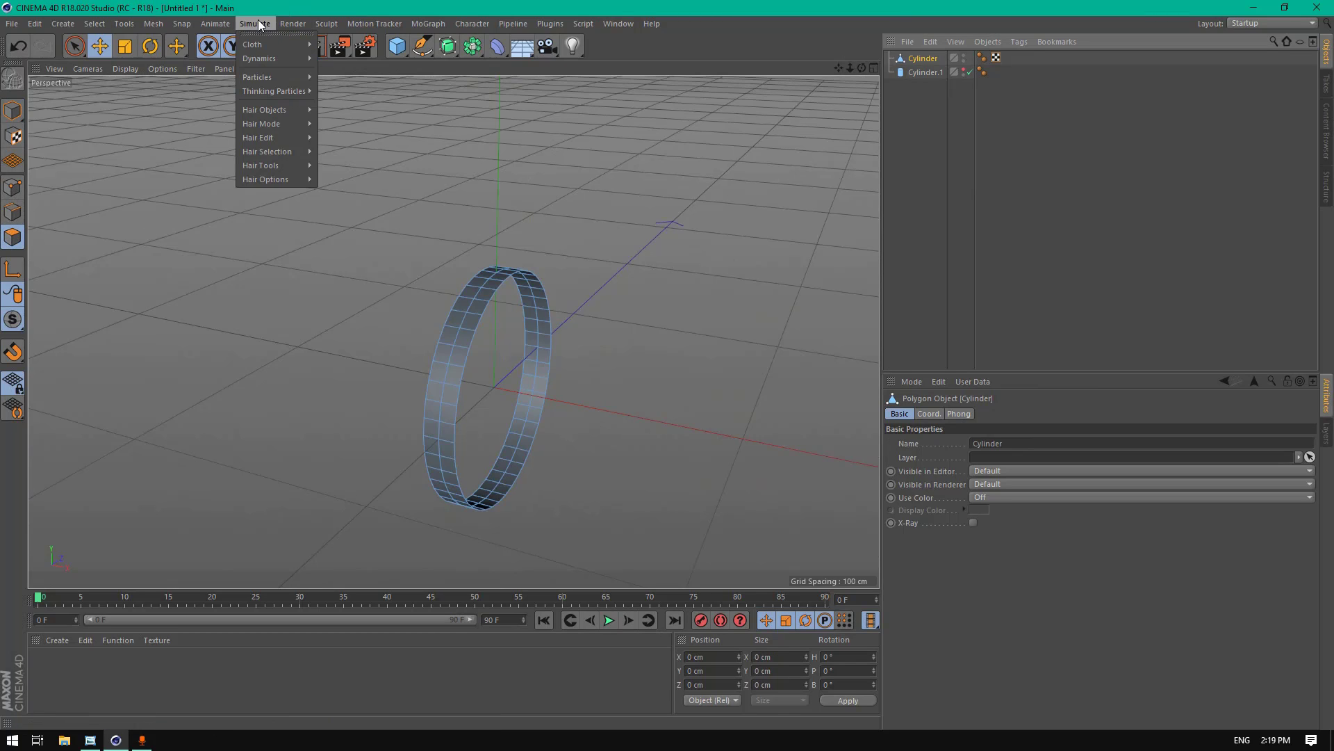
pyautogui.moveTo(296, 111)
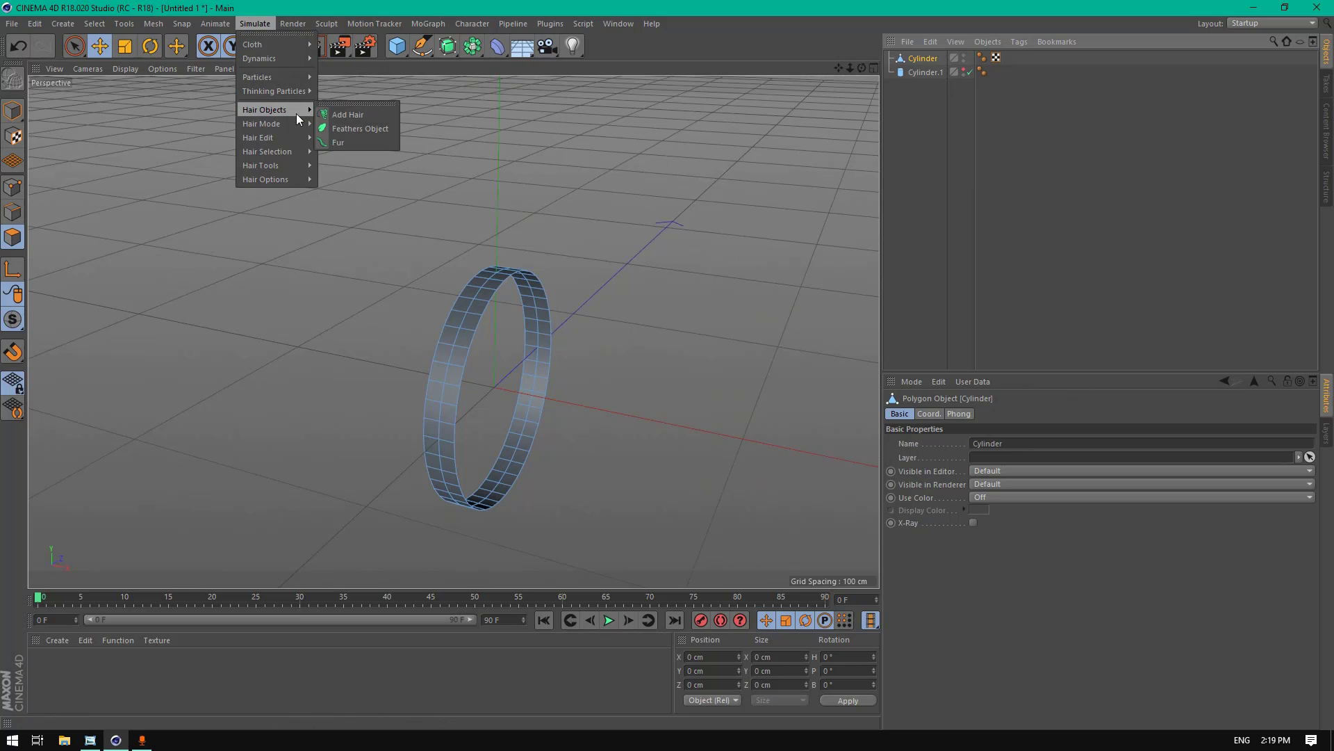
pyautogui.click(341, 118)
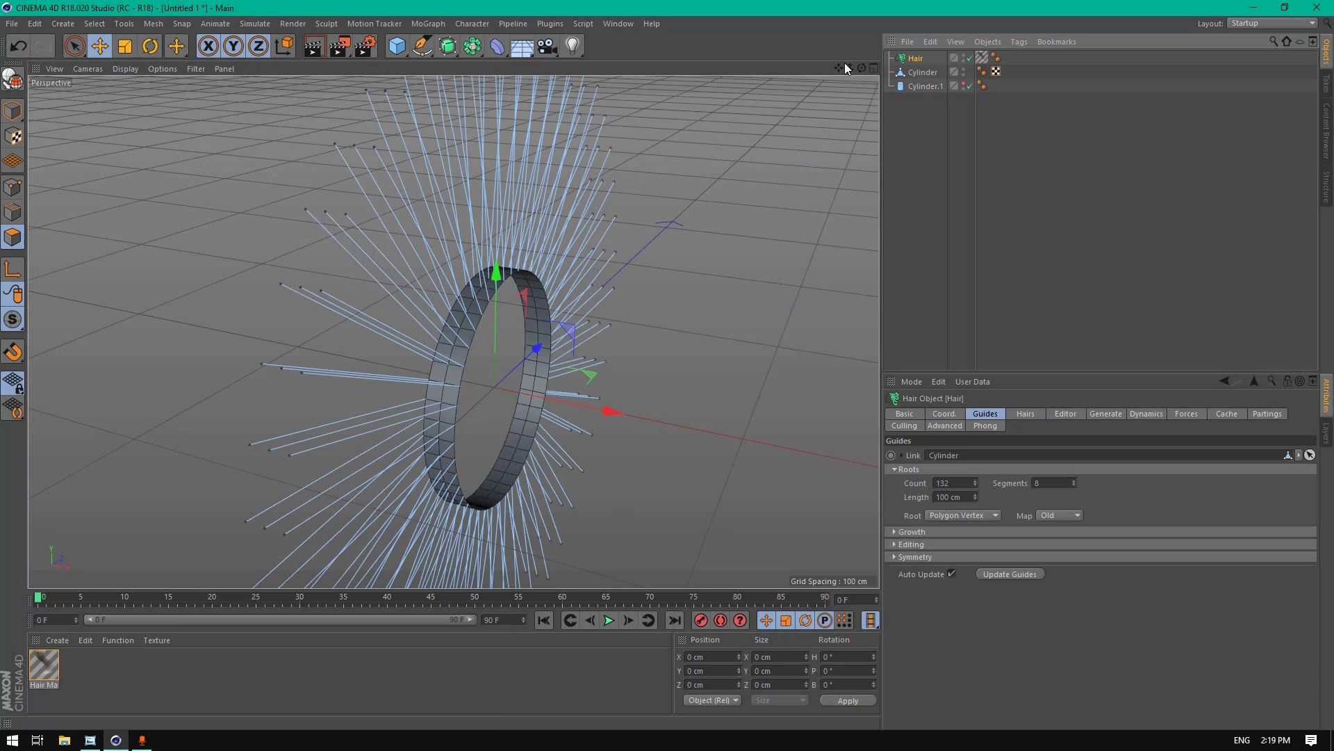
# Step: Set the hair guides' root count to 110 and their length to 250 cm
pyautogui.moveTo(845, 64); pyautogui.dragTo(862, 62)
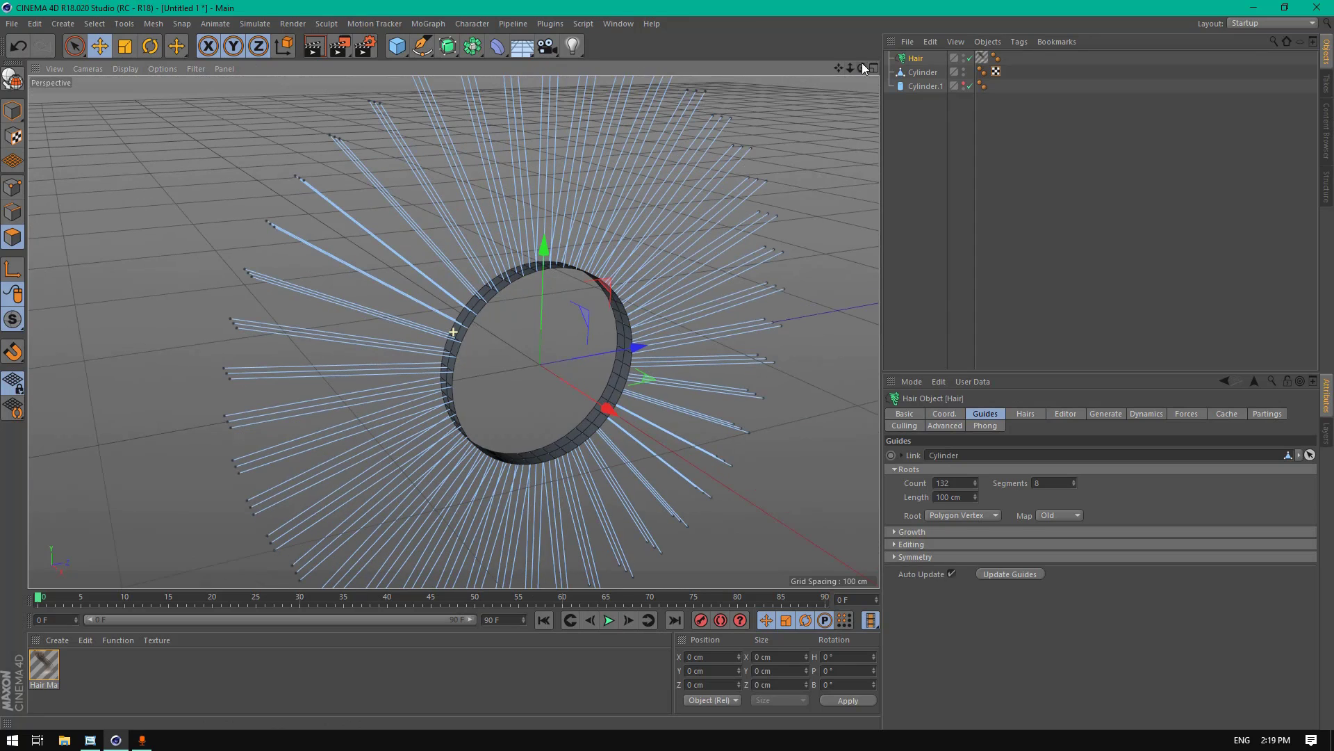
pyautogui.doubleClick(970, 485)
pyautogui.write('1')
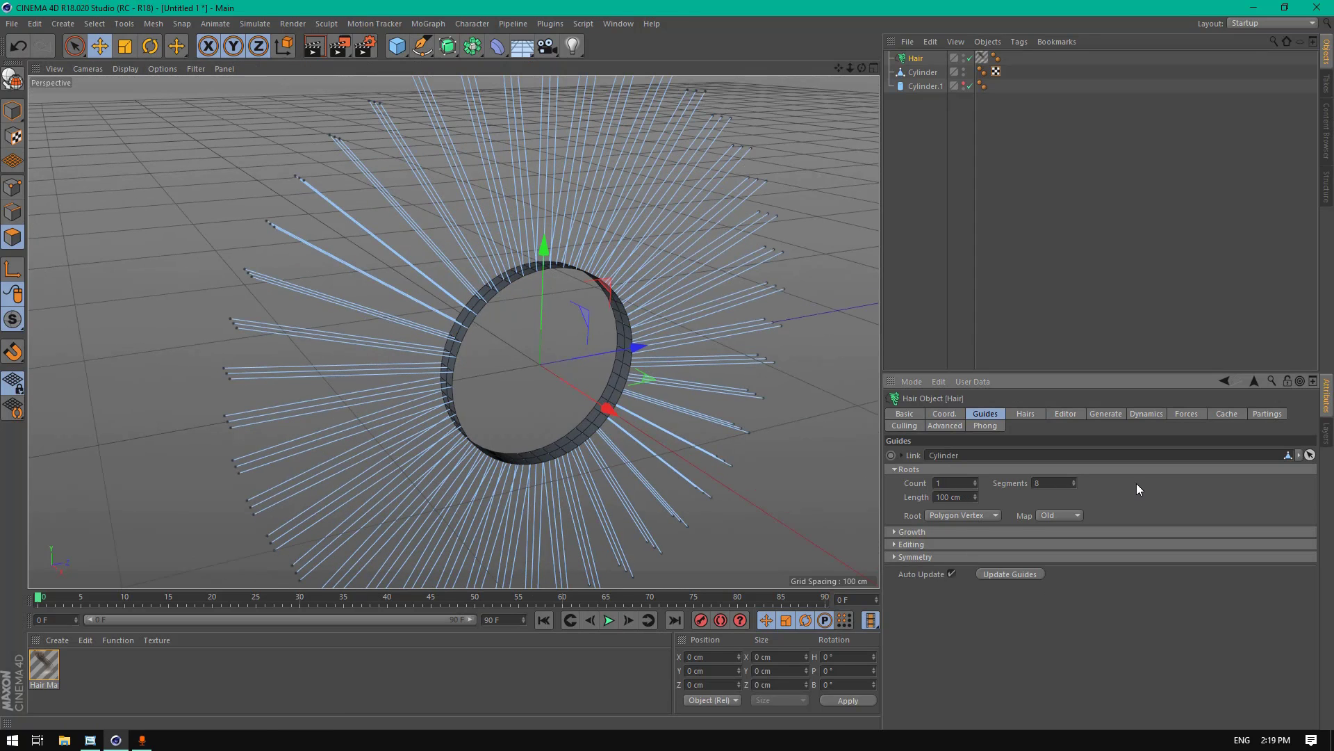
pyautogui.press('Return')
pyautogui.write('10')
pyautogui.press('Return')
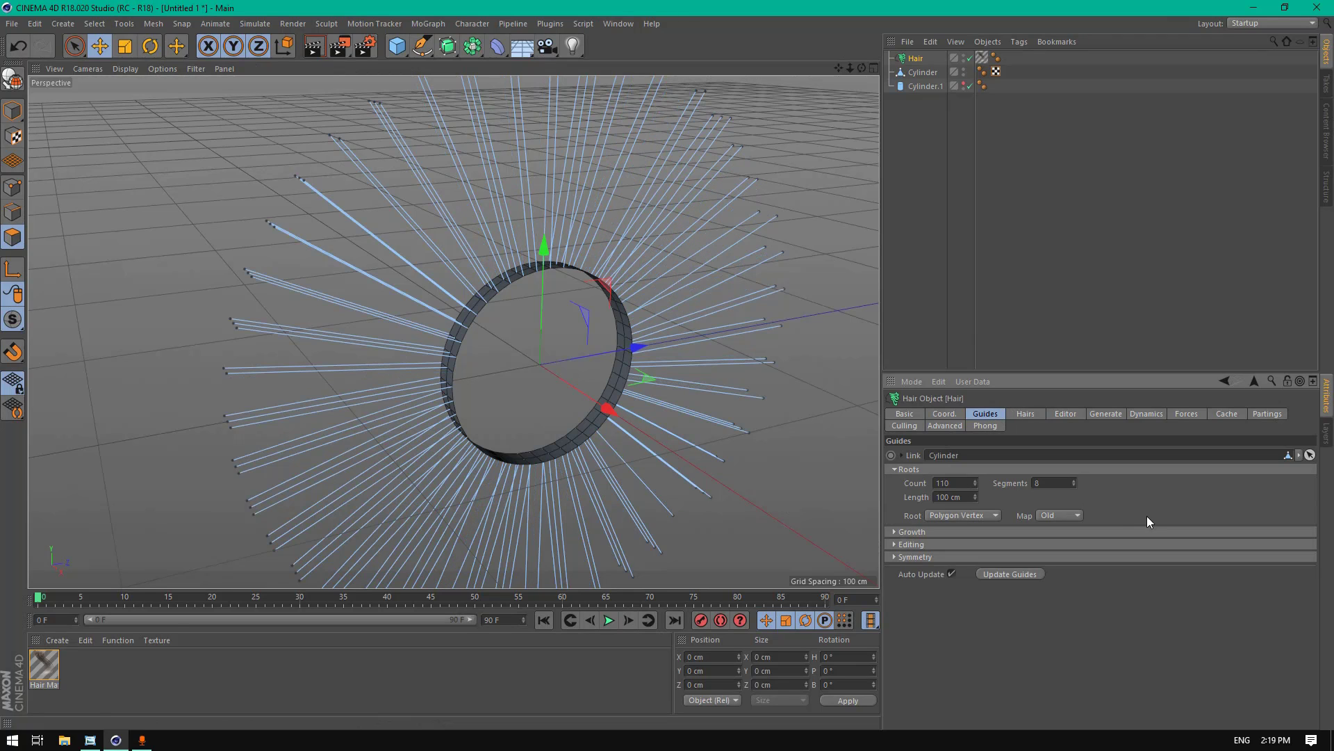
pyautogui.click(972, 496)
pyautogui.write('250')
pyautogui.press('Return')
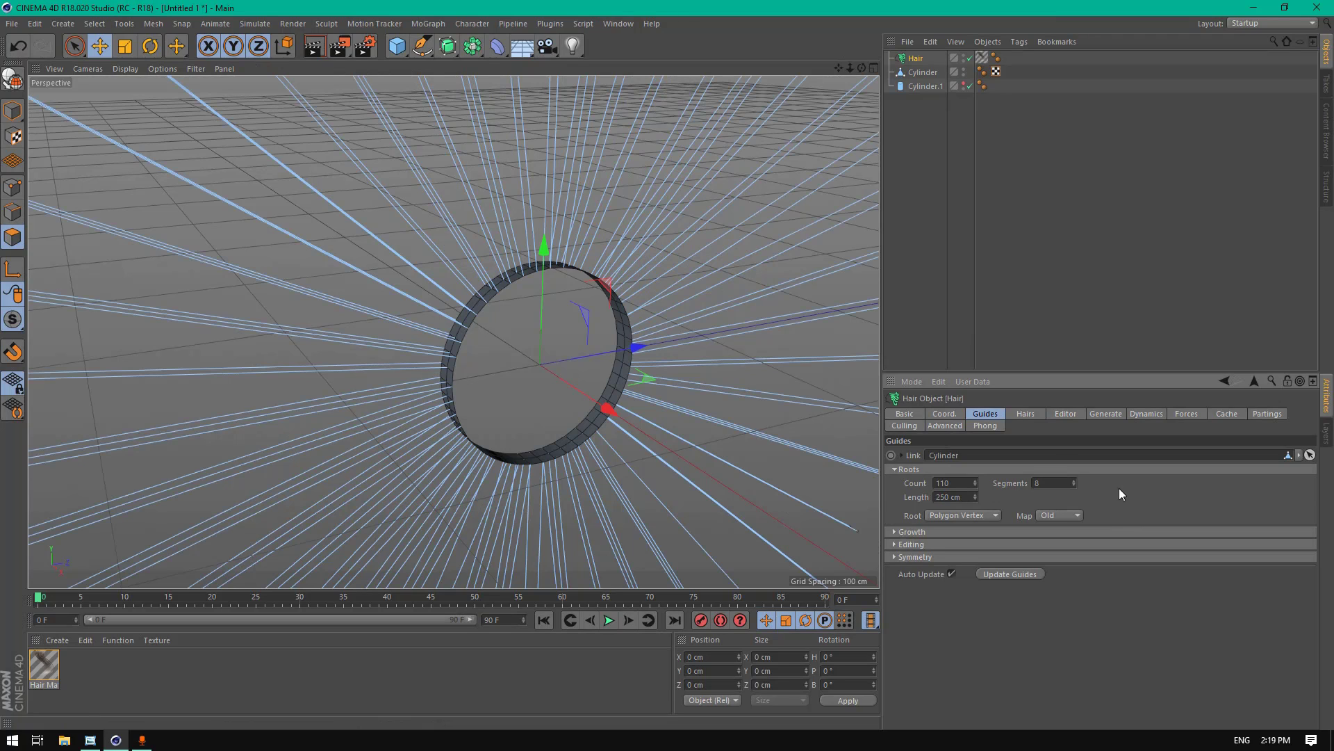
# Step: Set the hair's editor preview display to Hair Lines
pyautogui.click(1026, 414)
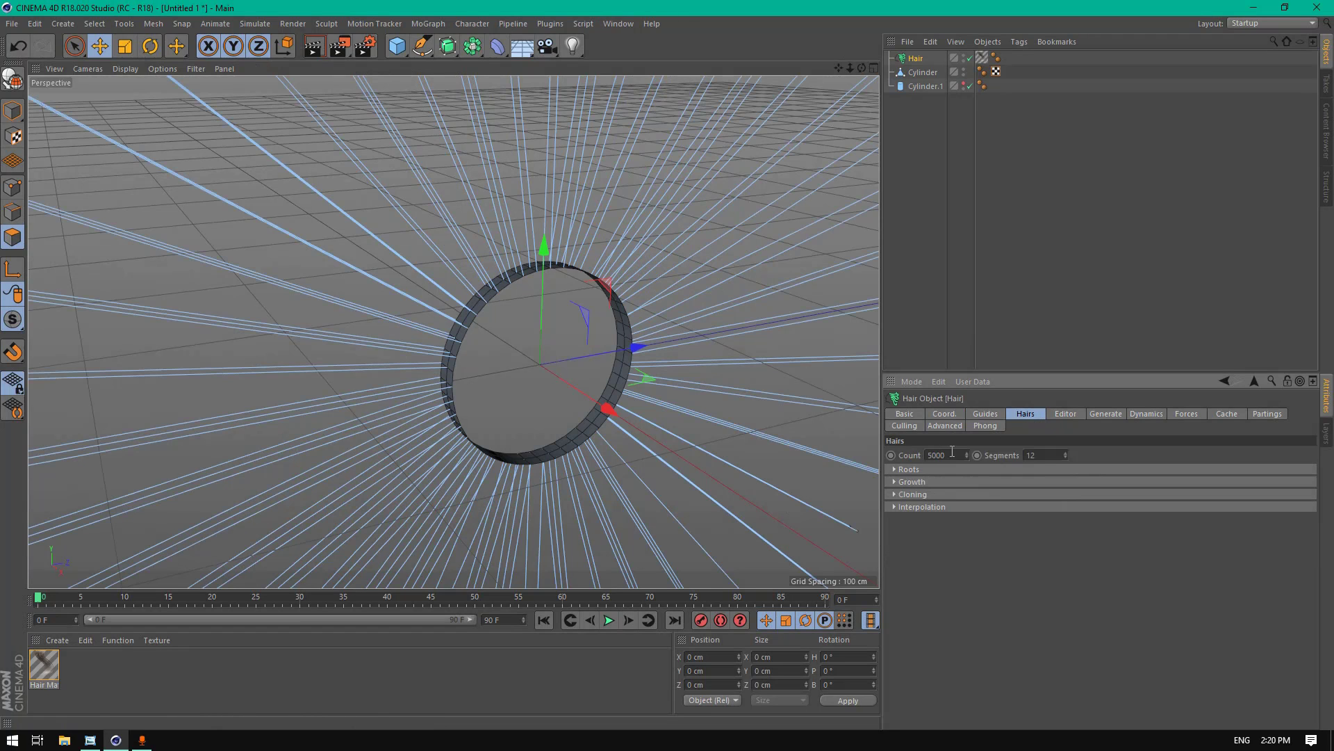
pyautogui.click(1065, 414)
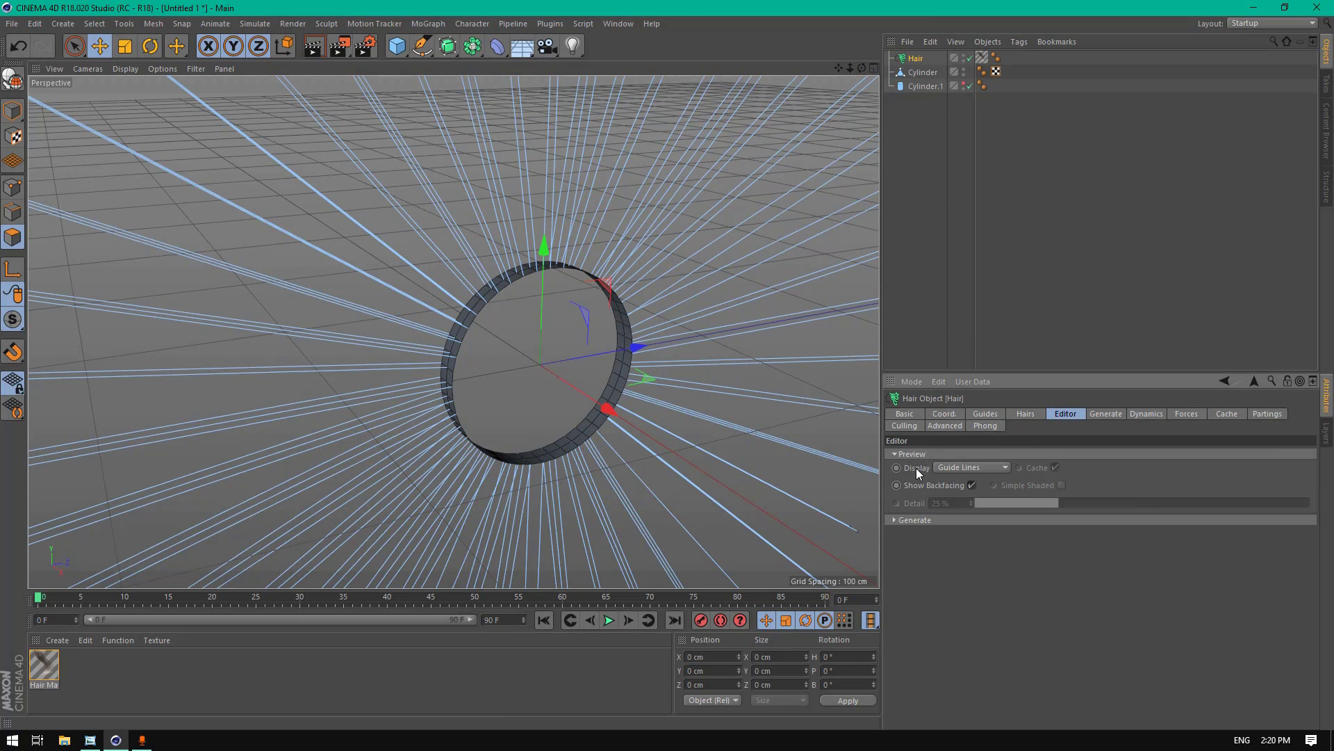
pyautogui.click(970, 468)
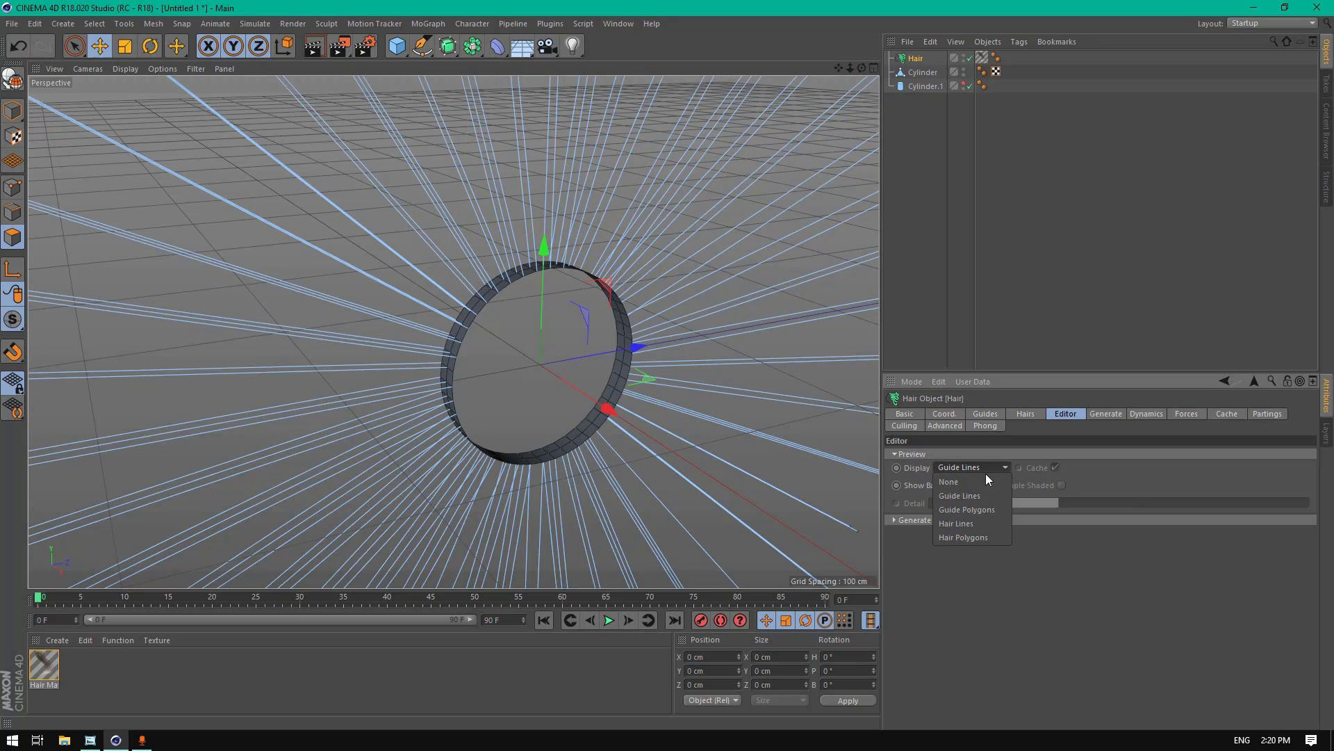
pyautogui.click(980, 522)
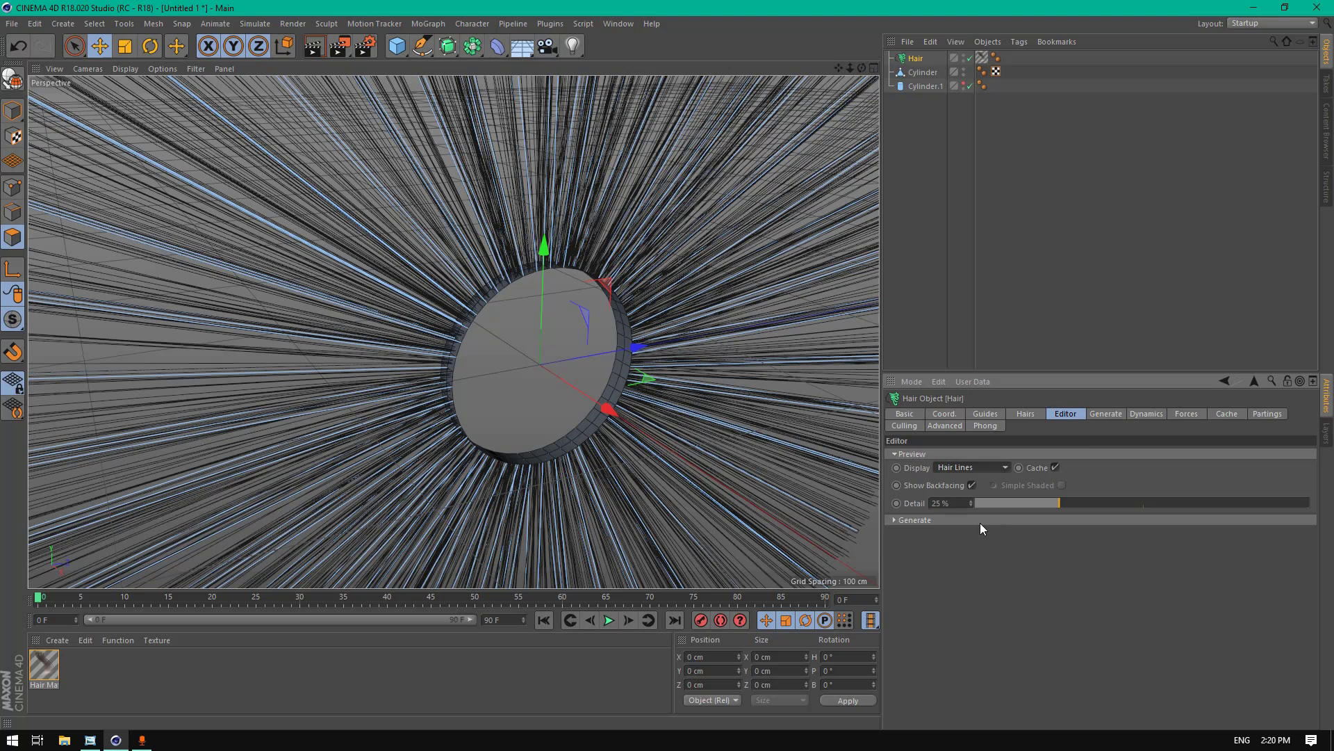
# Step: Disable dynamics for the Hair object
pyautogui.click(1146, 415)
pyautogui.click(930, 455)
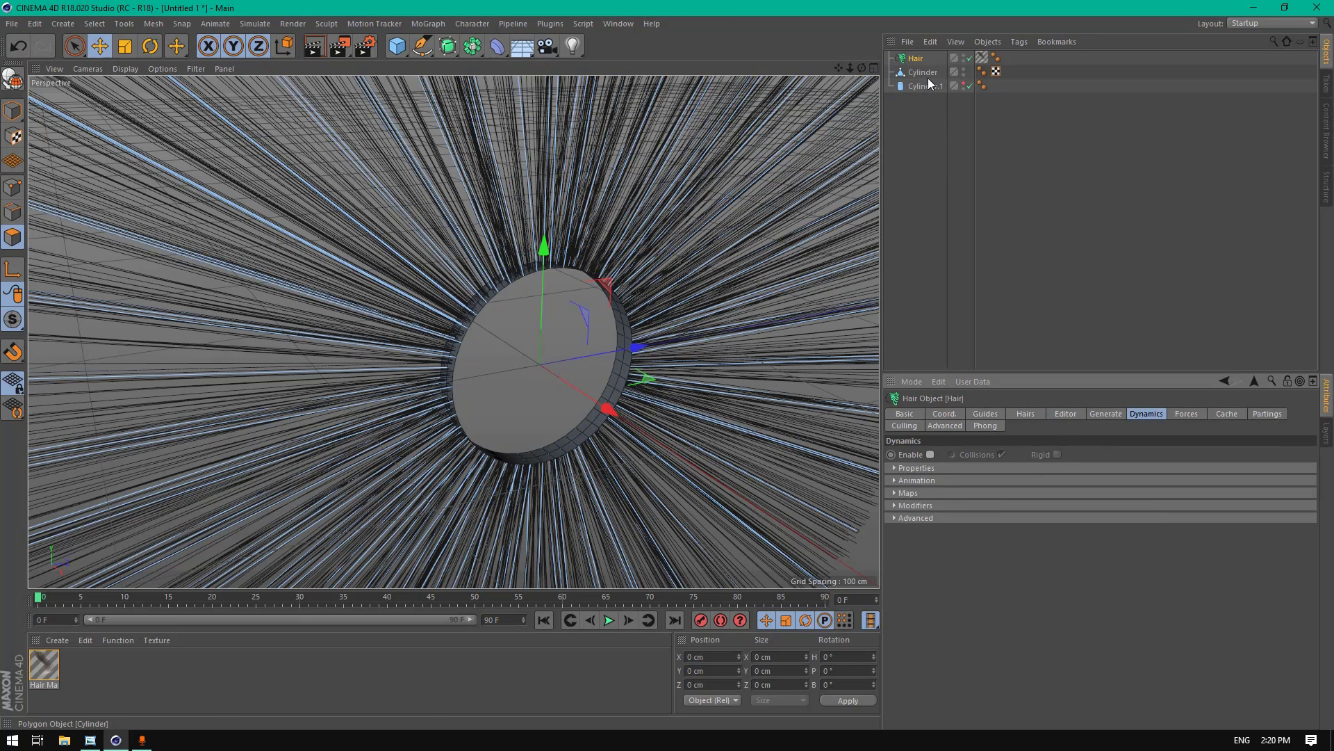
pyautogui.moveTo(862, 67)
pyautogui.mouseDown()
pyautogui.moveTo(799, 72)
pyautogui.moveTo(851, 87)
pyautogui.moveTo(841, 73)
pyautogui.mouseUp()
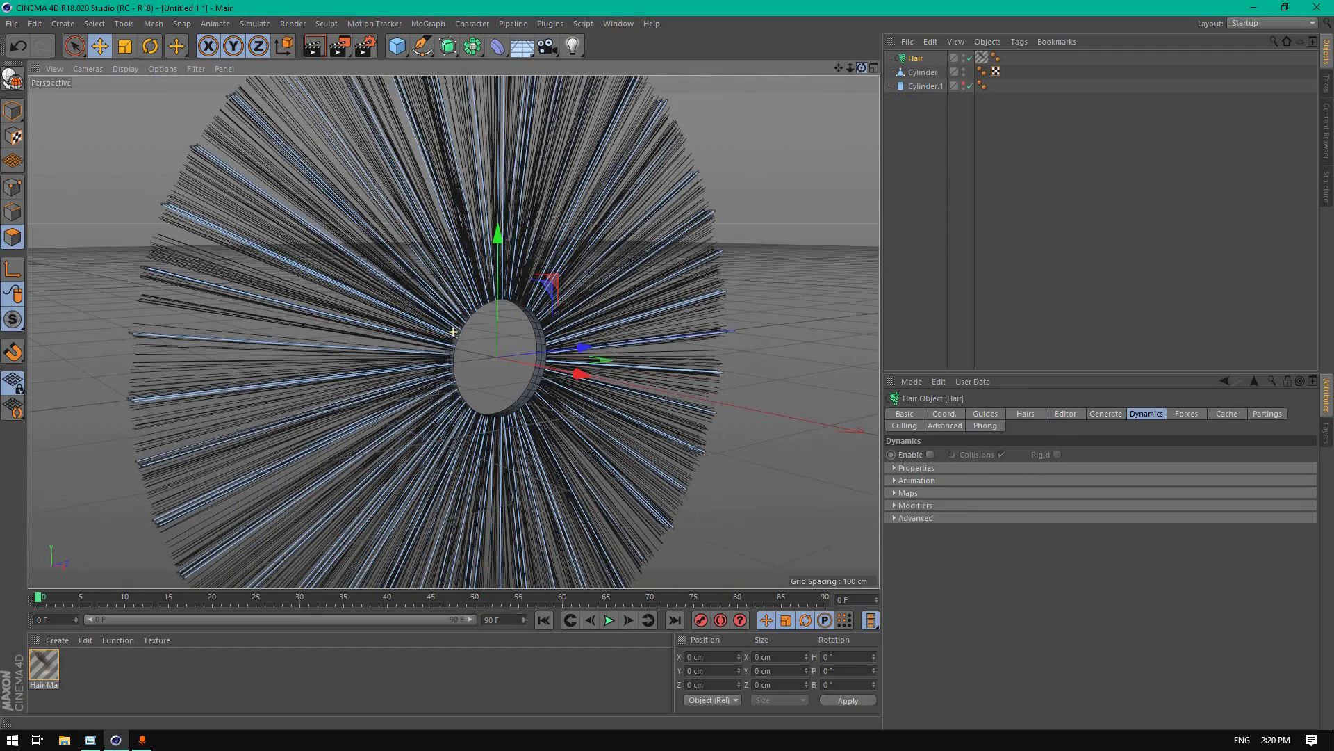
# Step: Rename the Hair object as "big leaves"
pyautogui.click(917, 60)
pyautogui.doubleClick(917, 60)
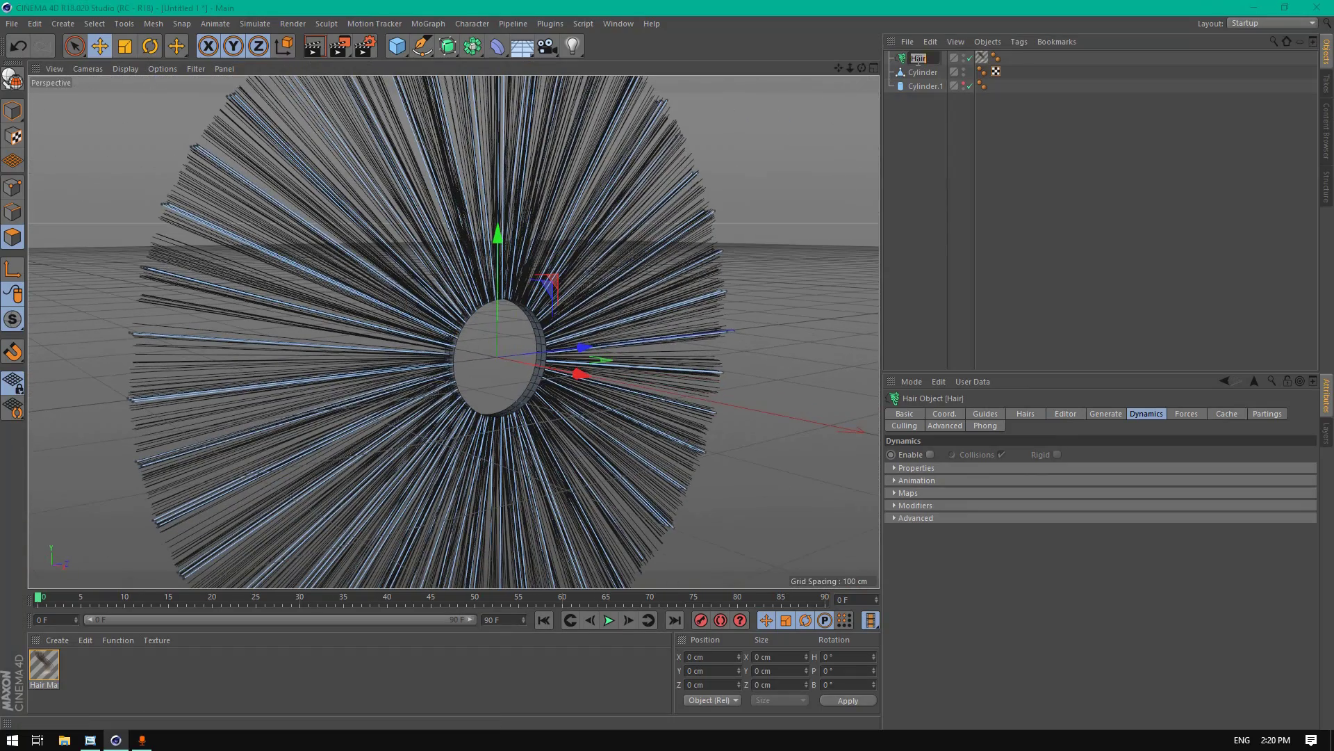
pyautogui.write('big leave')
pyautogui.write('s')
pyautogui.press('Return')
# Step: Examine the leaves in the flower reference render in Windows Photo Viewer, and return to Cinema 4D
pyautogui.click(89, 739)
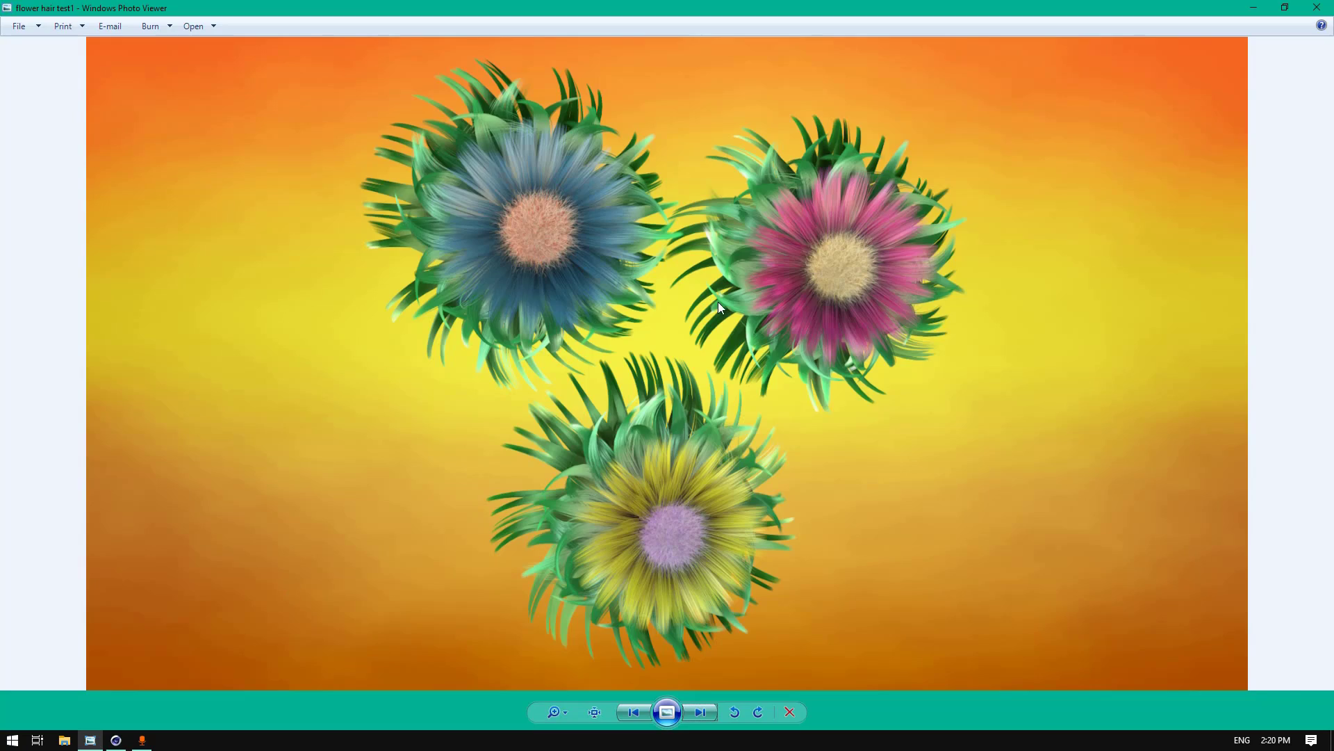
pyautogui.scroll(5, 490, 97)
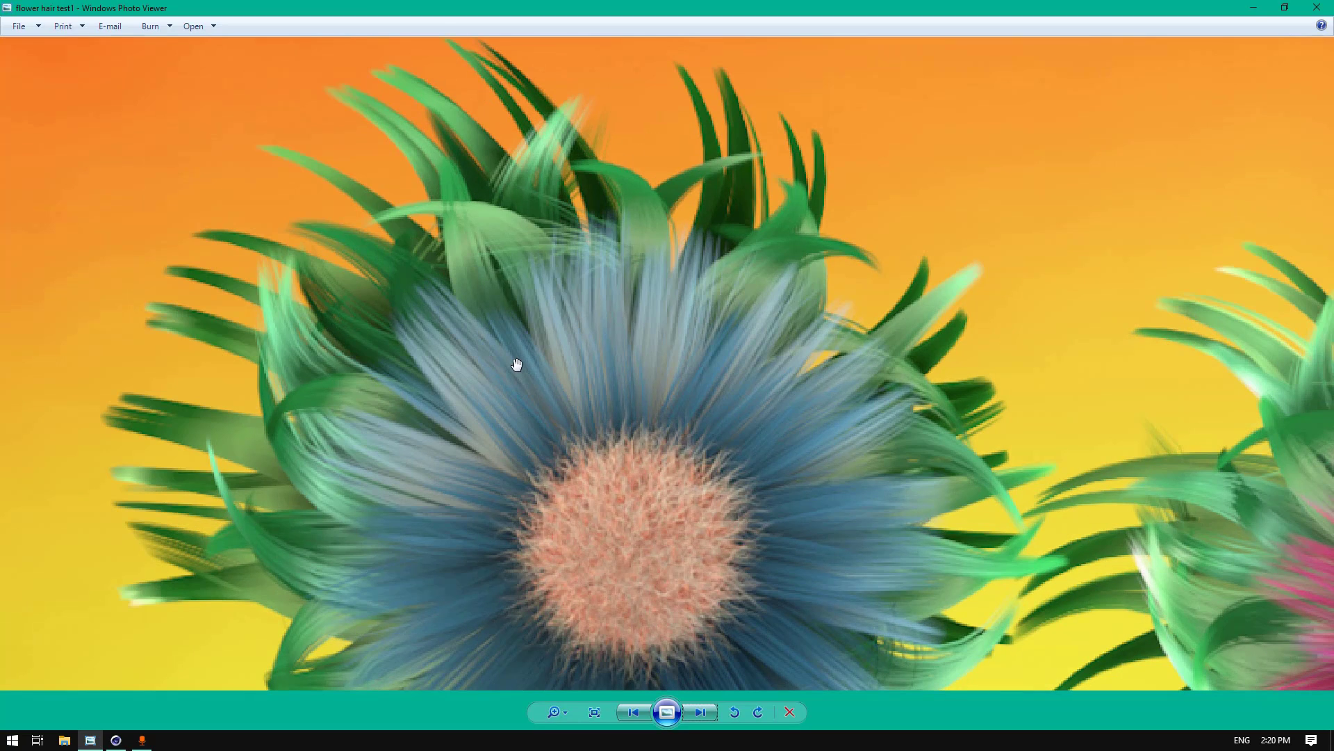
pyautogui.scroll(-5, 389, 326)
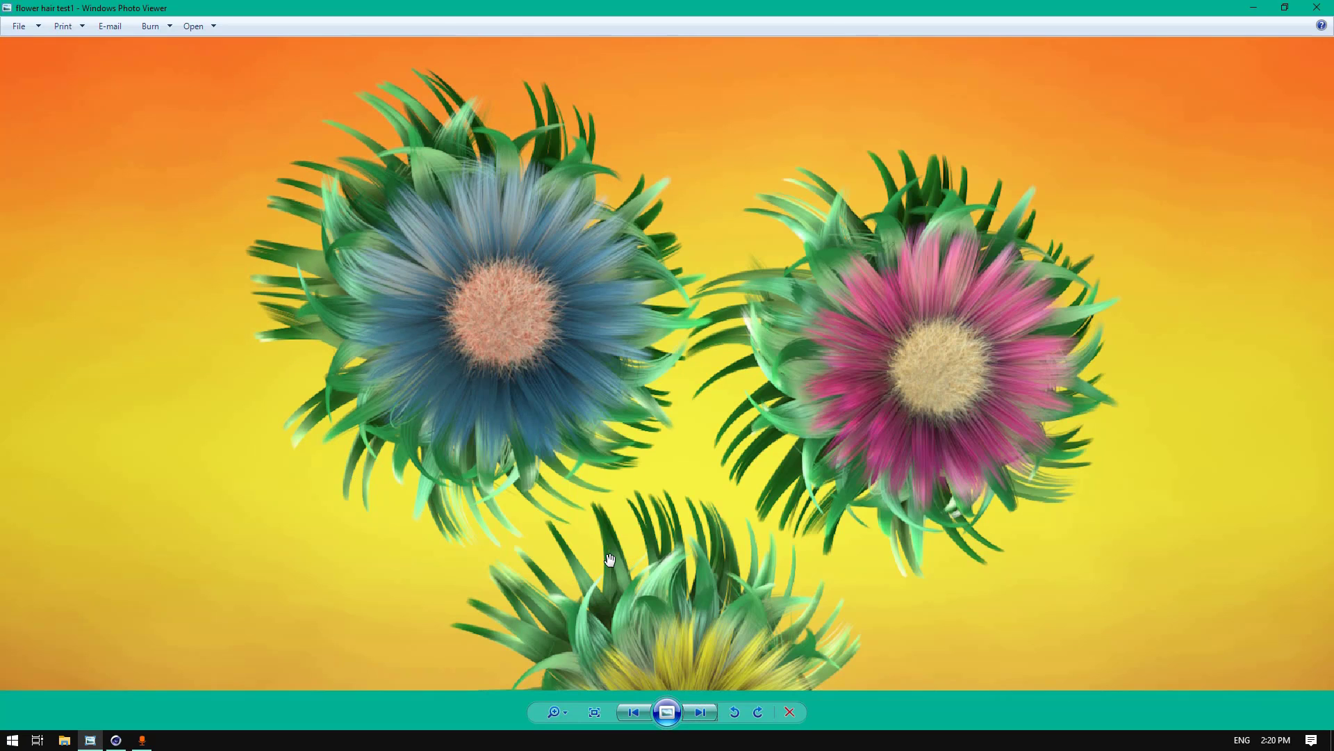
pyautogui.click(115, 740)
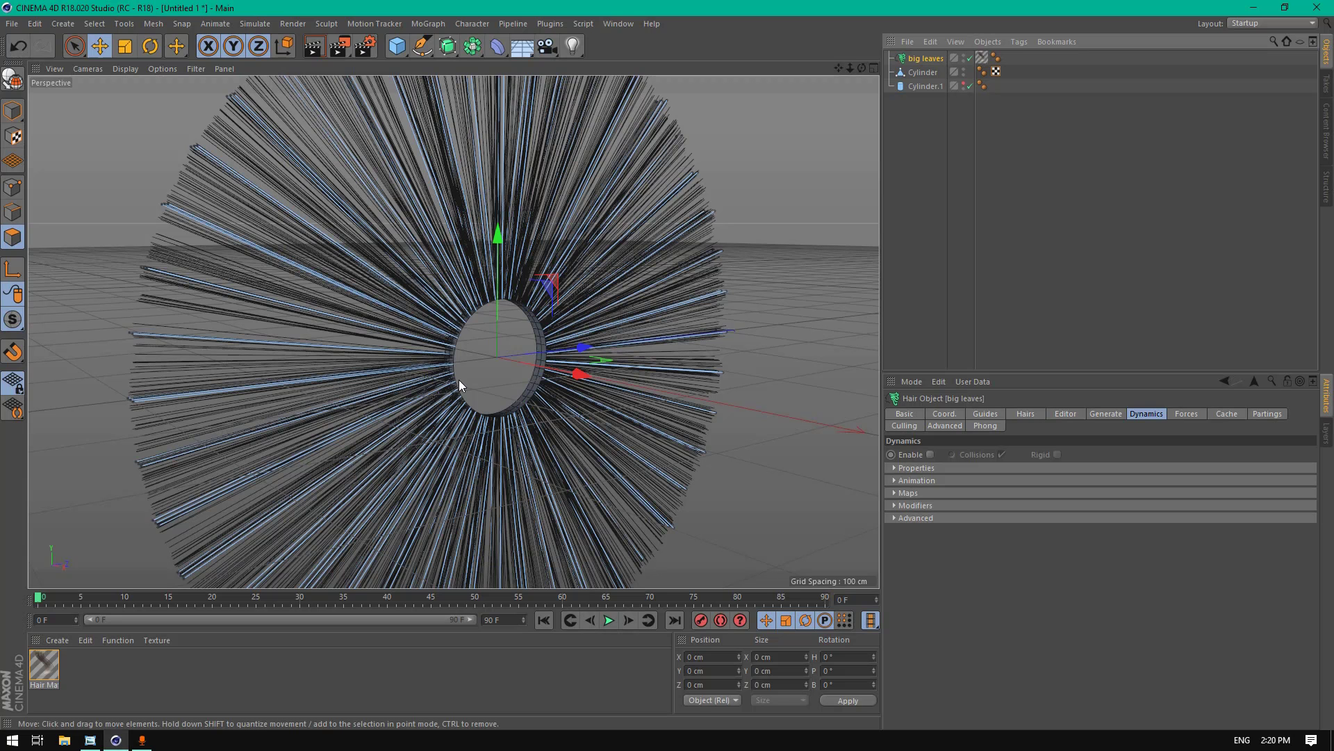
# Step: Rename the hair material as "big leave"
pyautogui.doubleClick(42, 685)
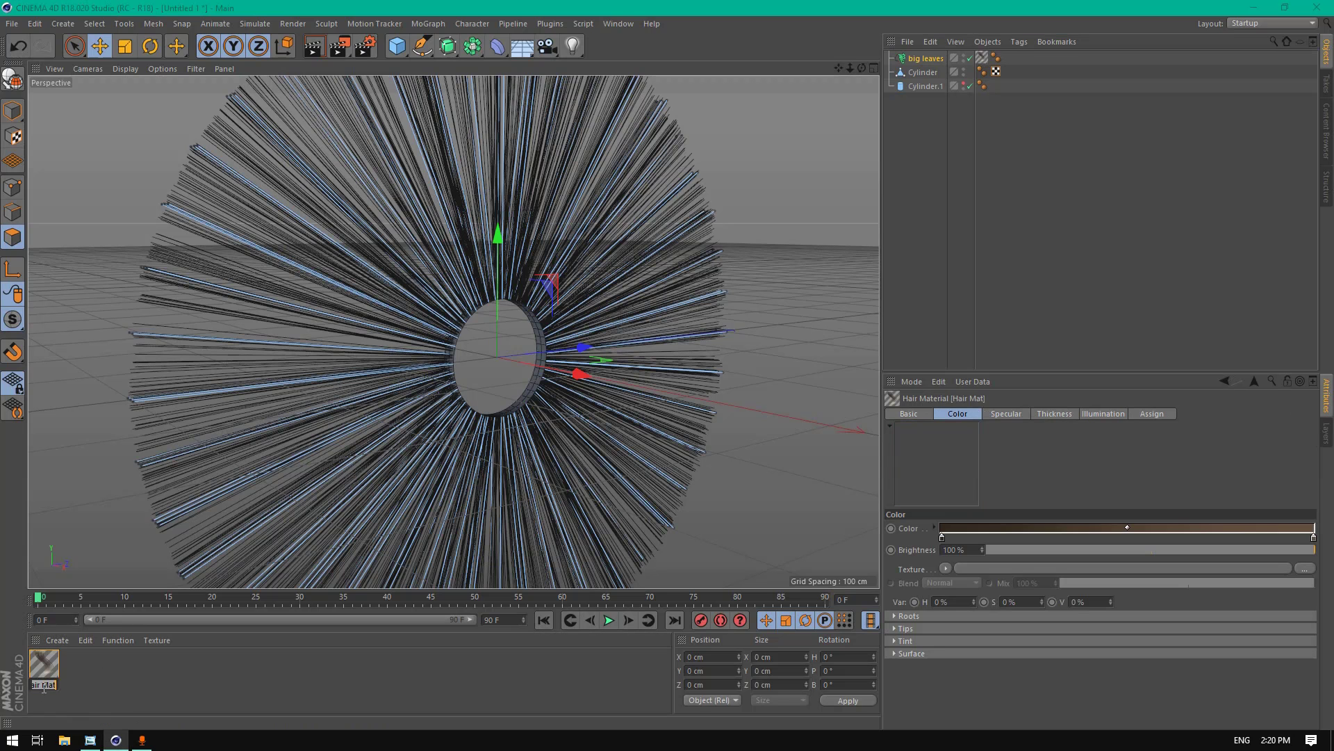
pyautogui.write('big')
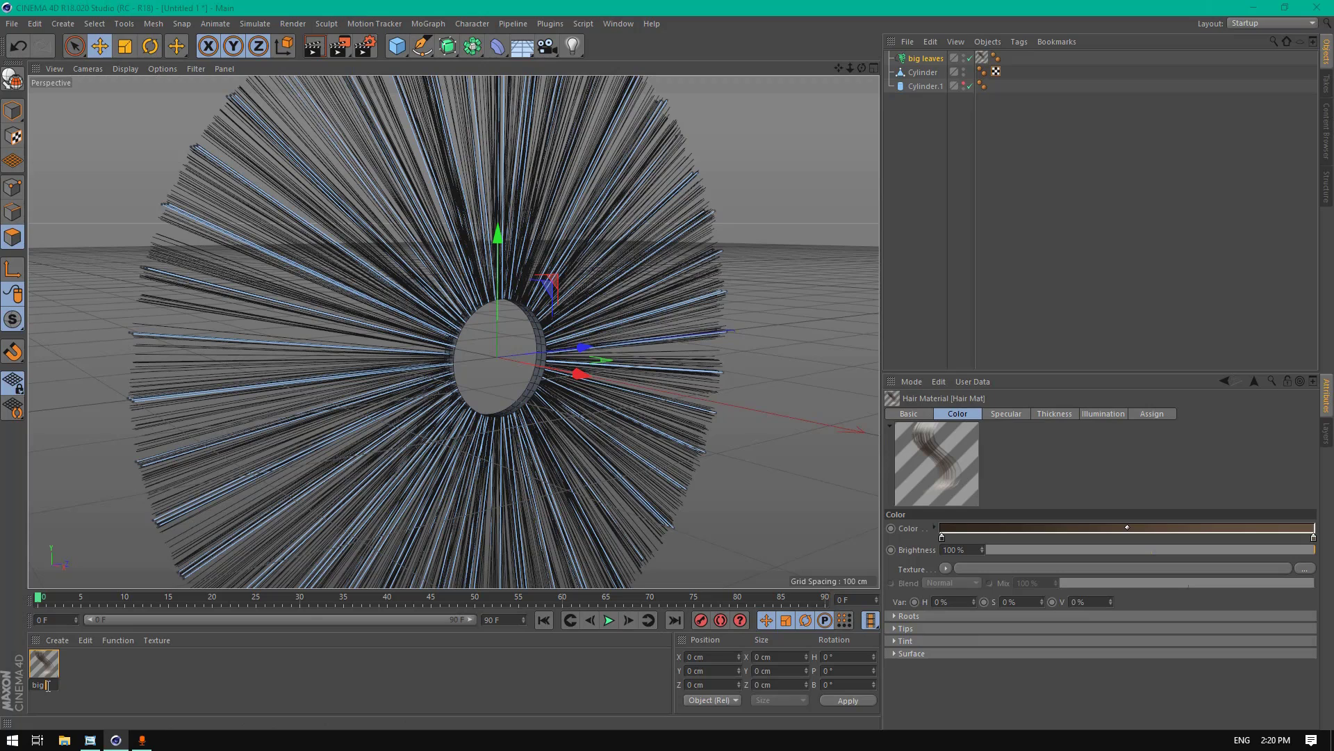
pyautogui.write(' leave')
pyautogui.press('Return')
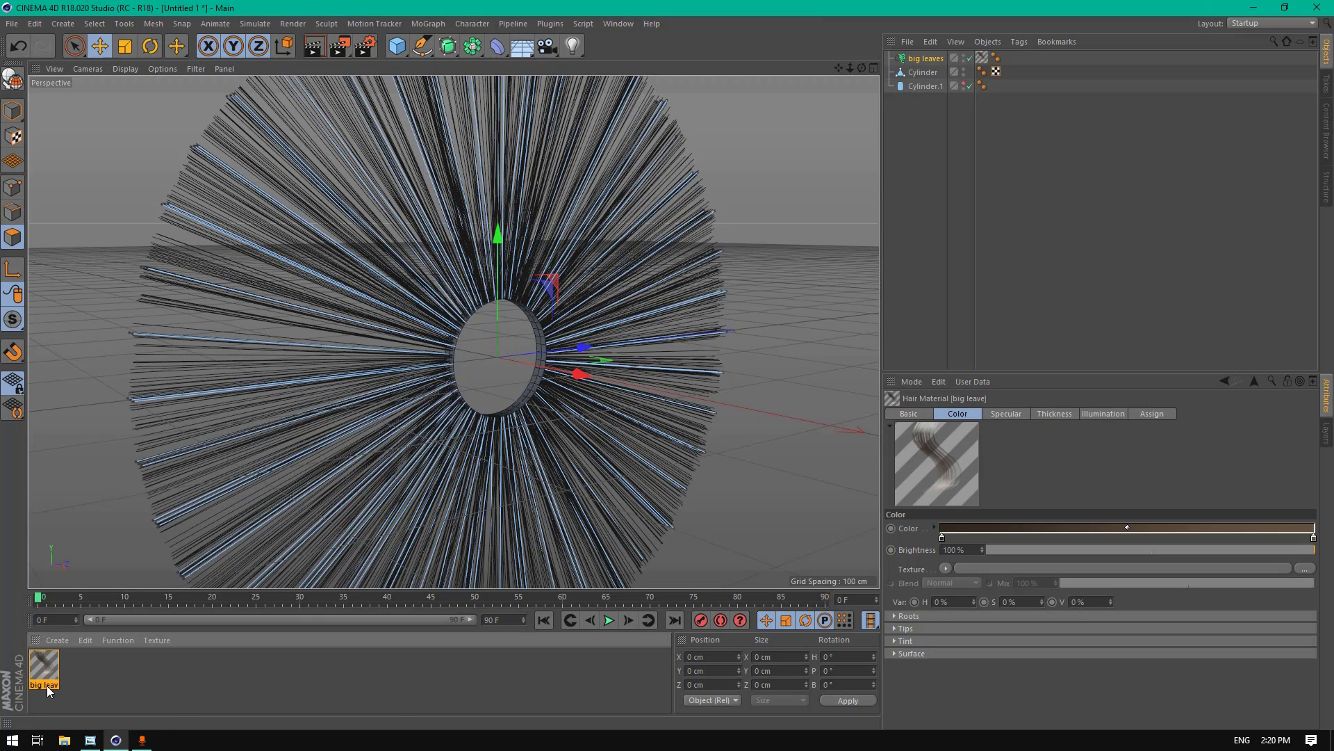
# Step: Open the big leave hair material for editing and set the hue of its colour gradient's first knot to 96°
pyautogui.doubleClick(47, 685)
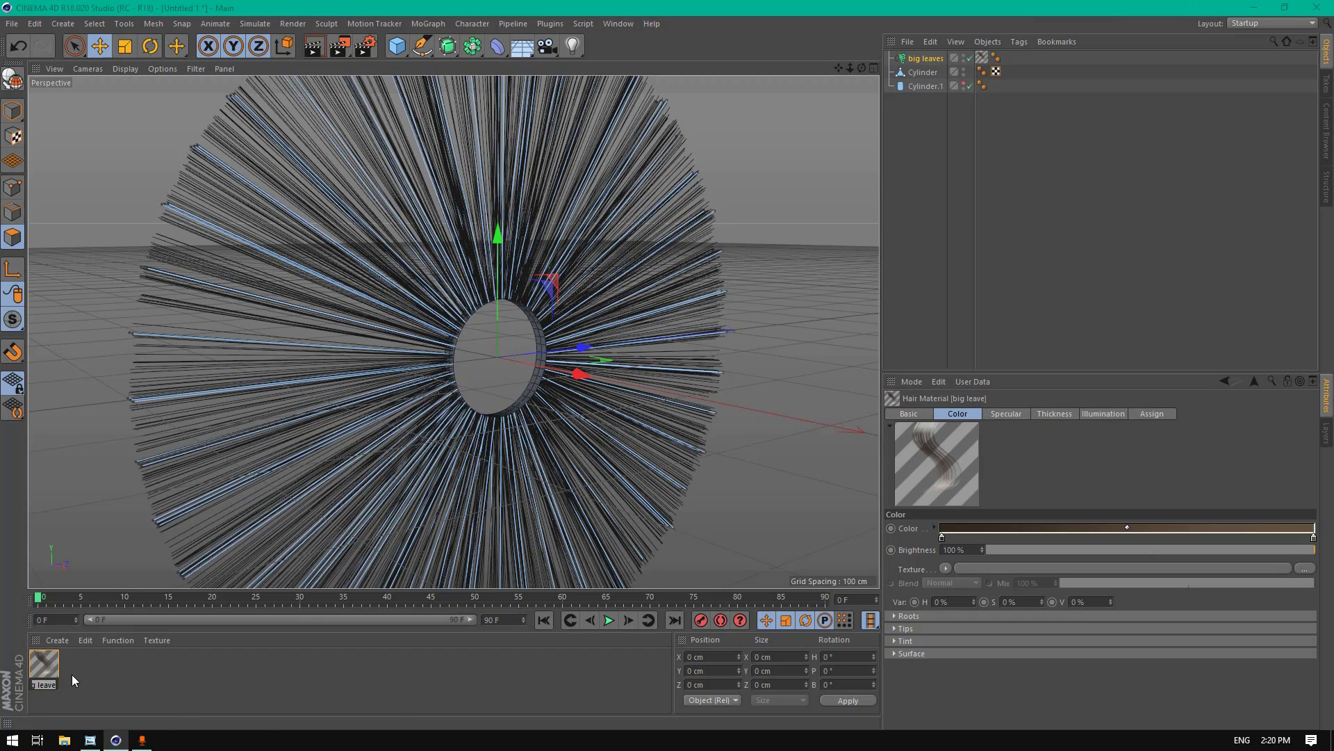
pyautogui.doubleClick(57, 665)
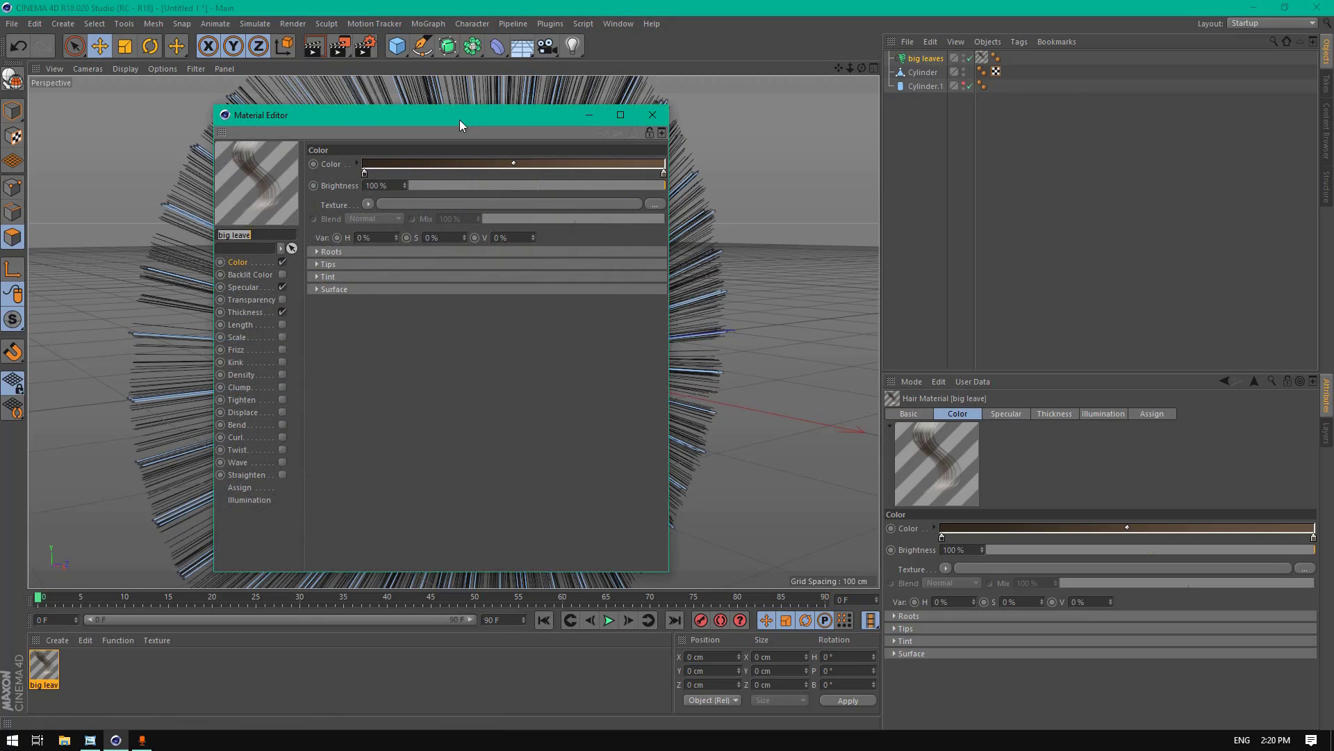
pyautogui.moveTo(460, 120); pyautogui.dragTo(639, 111)
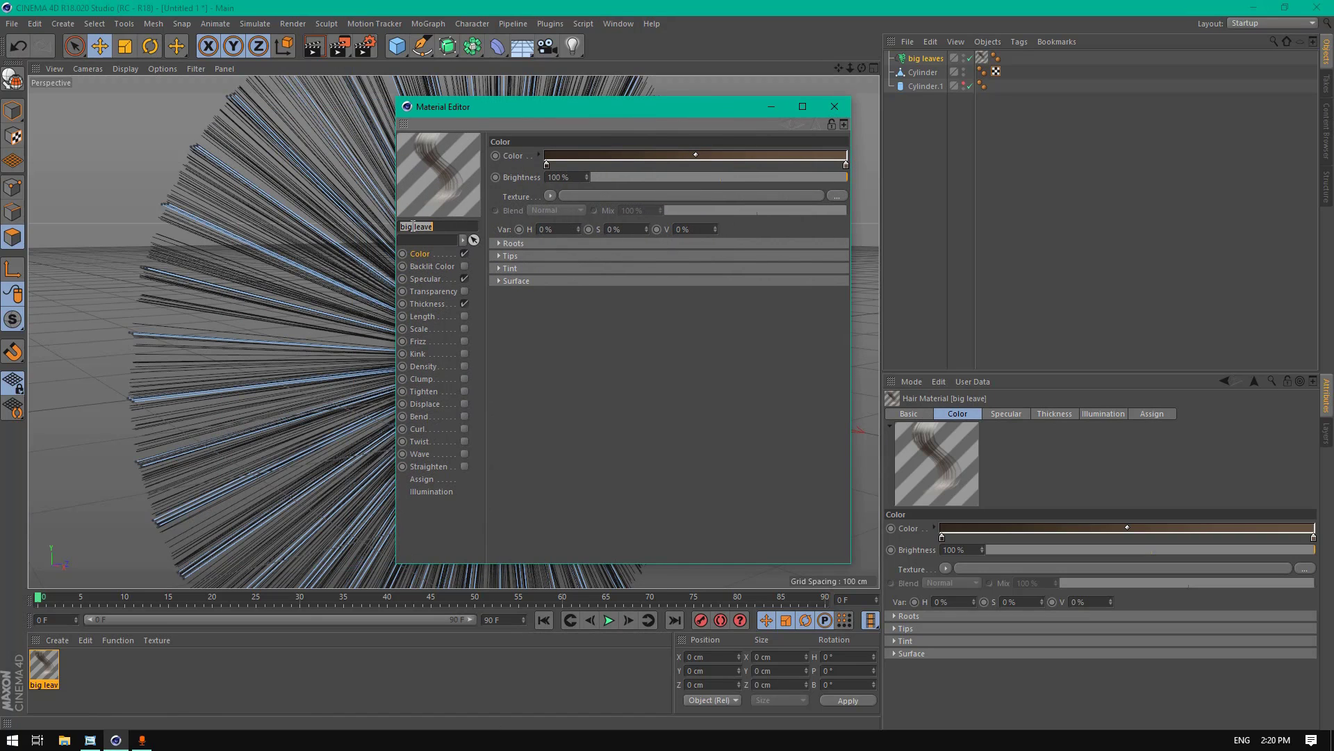
pyautogui.click(419, 255)
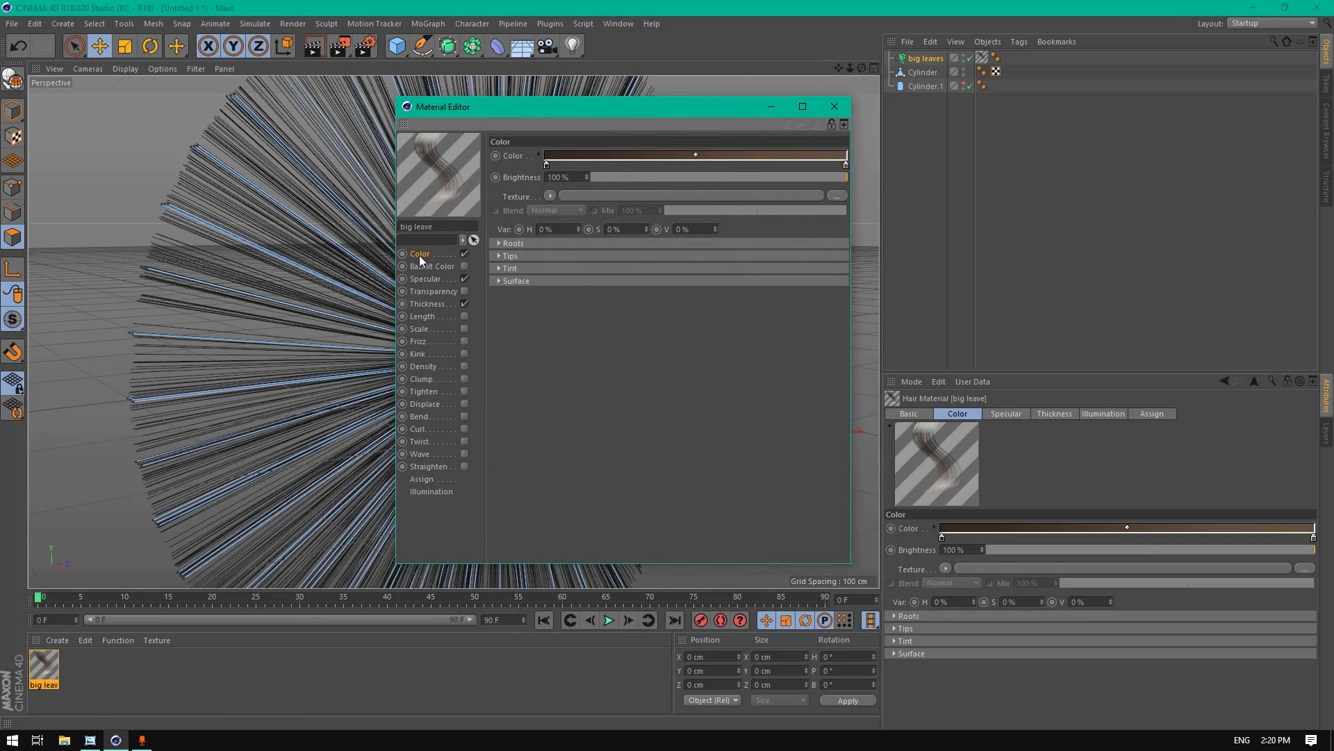
pyautogui.doubleClick(547, 165)
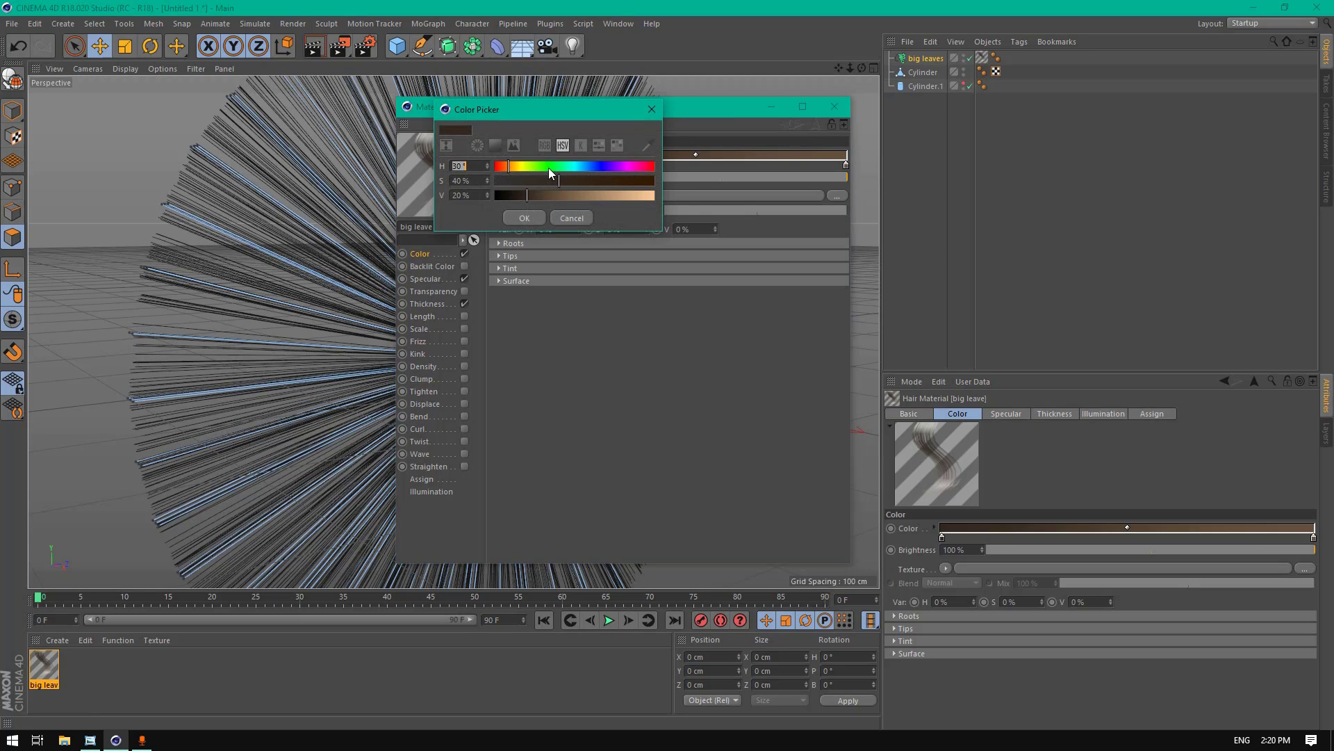
pyautogui.click(560, 167)
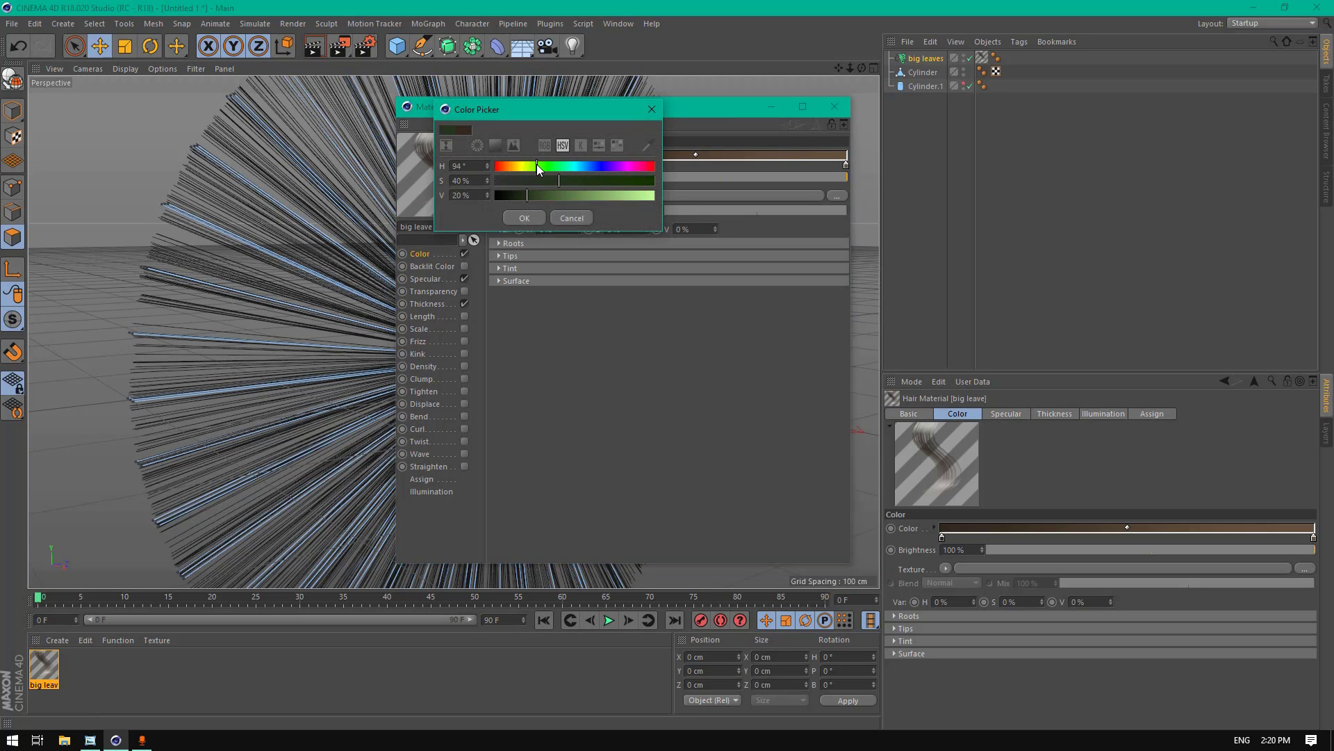
pyautogui.click(487, 168)
# Step: Set the first gradient knot's saturation to 32% and value to 27% for a dark green root colour
pyautogui.click(555, 182)
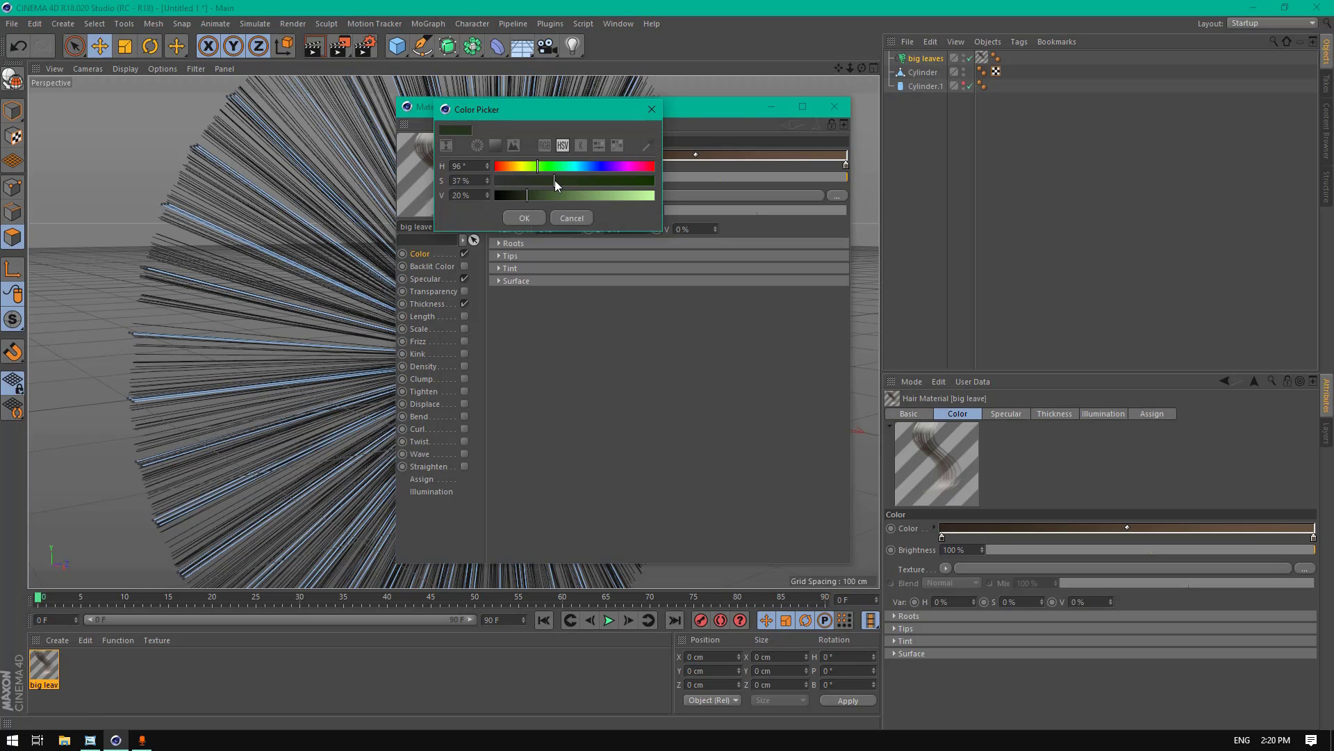
pyautogui.click(486, 182)
pyautogui.click(486, 182)
pyautogui.click(487, 182)
pyautogui.click(486, 182)
pyautogui.click(487, 182)
pyautogui.click(486, 193)
pyautogui.click(486, 193)
pyautogui.click(486, 193)
pyautogui.click(486, 193)
pyautogui.click(485, 193)
pyautogui.click(485, 194)
pyautogui.click(485, 193)
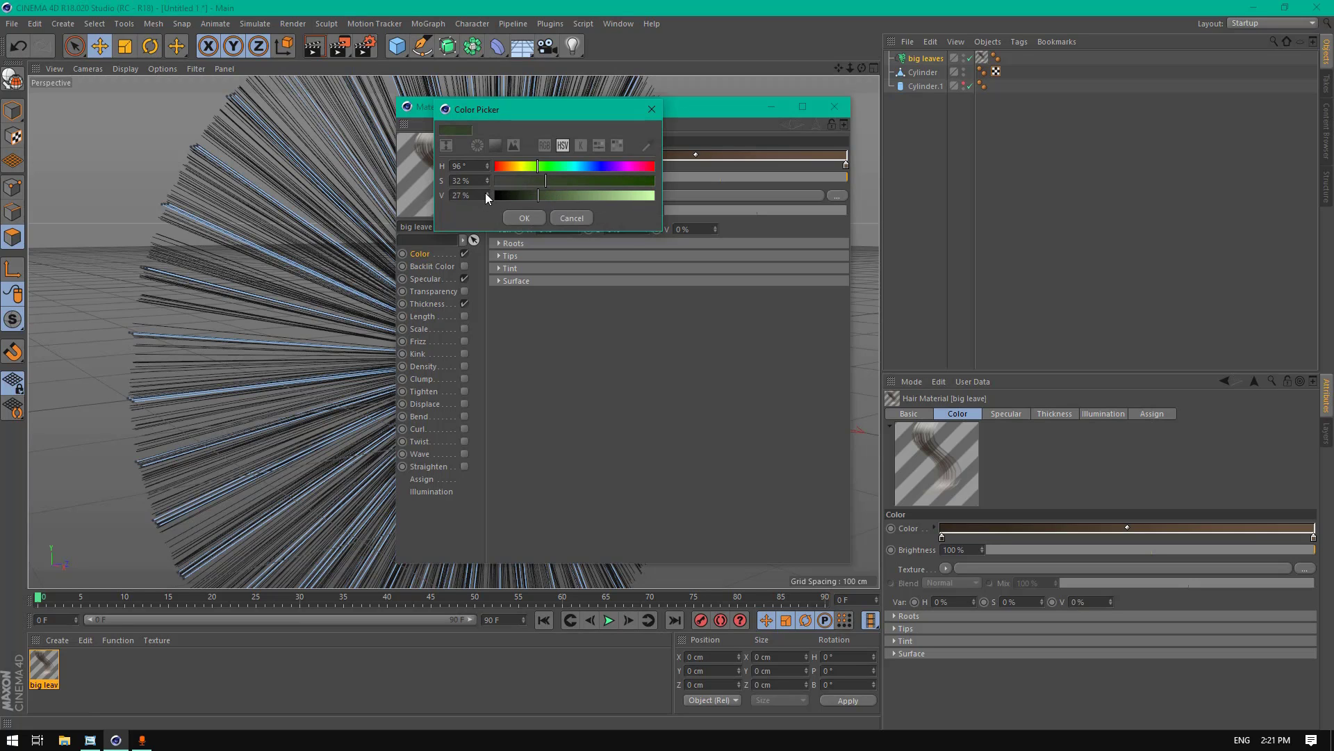
pyautogui.click(524, 219)
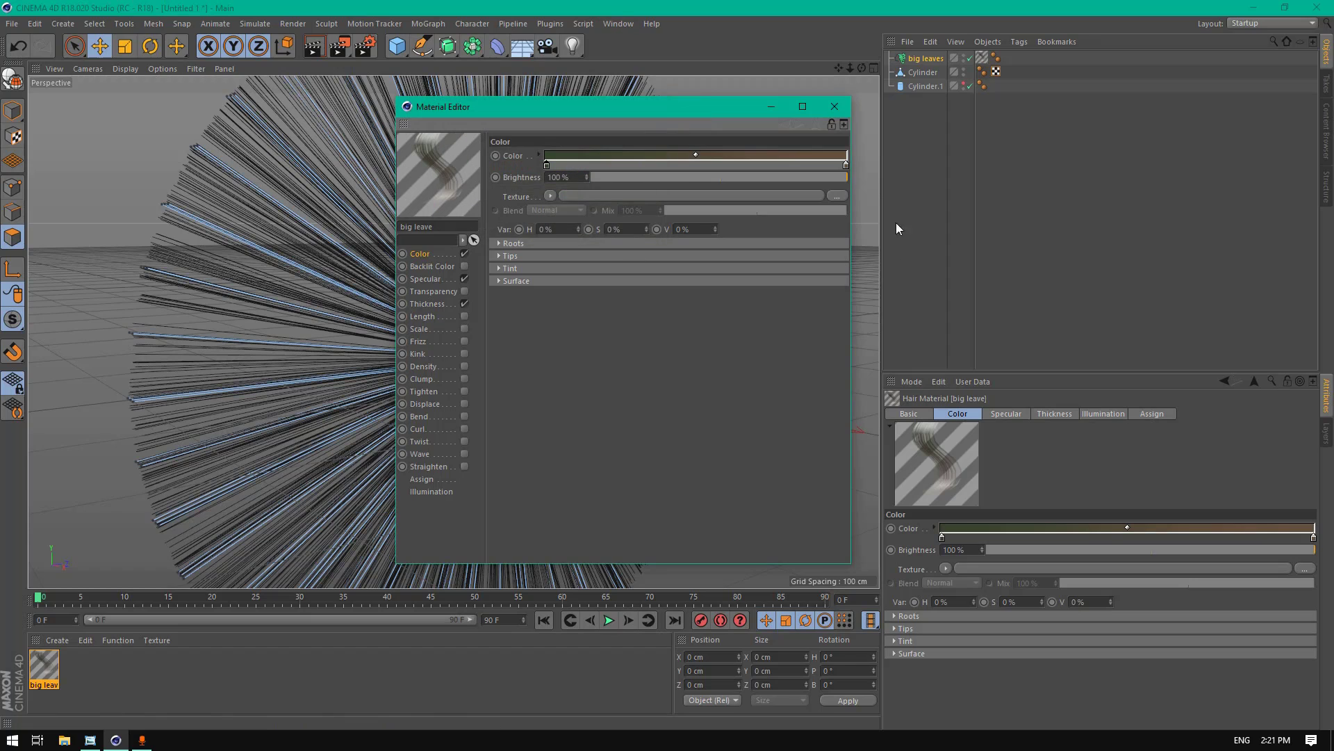
# Step: Set the colour gradient's end knot to a brighter green with H 127°, S 74% and V 50%
pyautogui.doubleClick(845, 165)
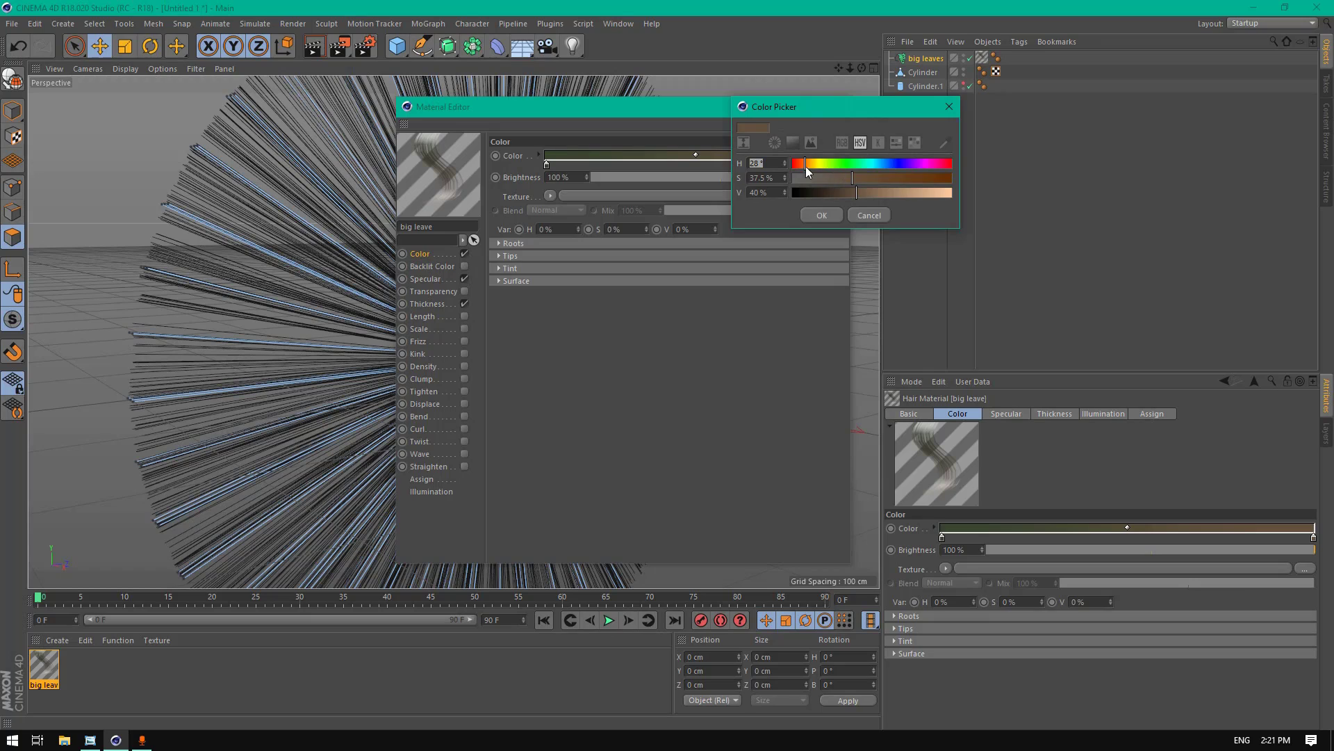
pyautogui.moveTo(807, 164); pyautogui.dragTo(848, 162)
pyautogui.click(786, 160)
pyautogui.click(786, 160)
pyautogui.click(786, 161)
pyautogui.click(786, 160)
pyautogui.click(786, 161)
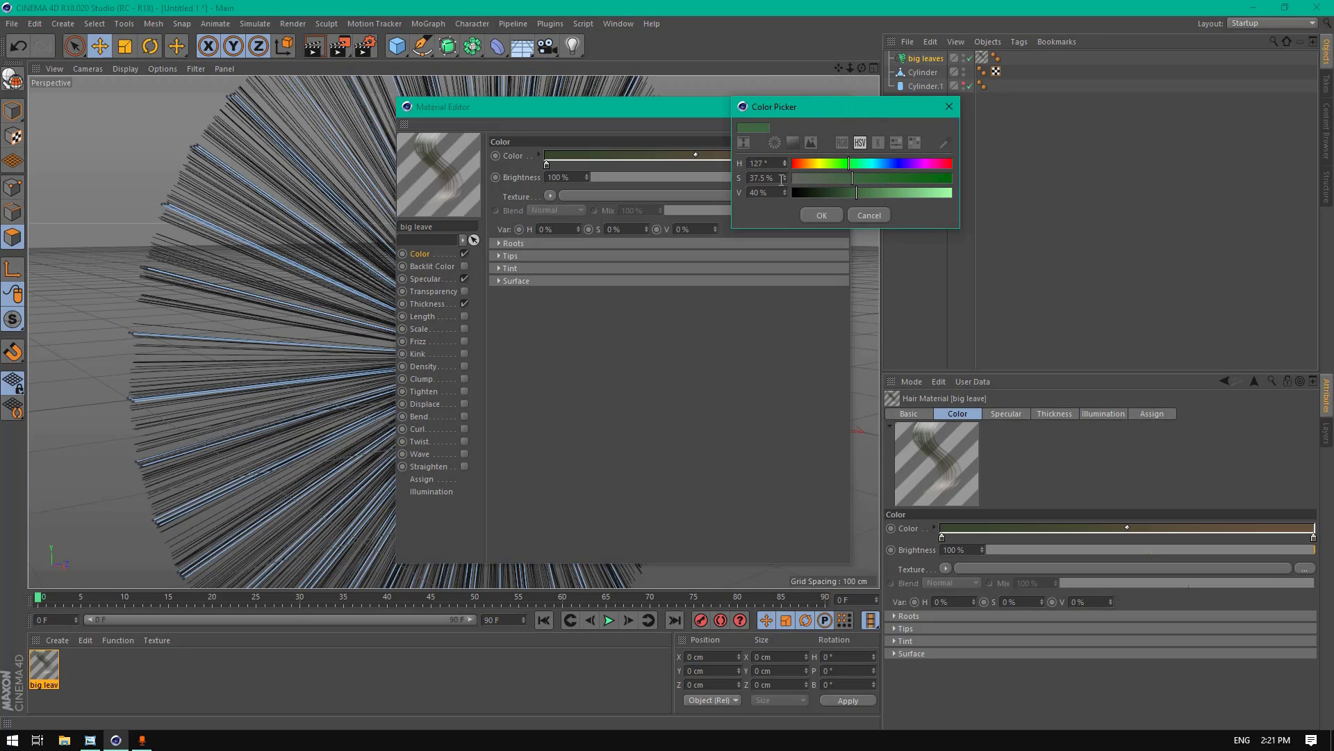
pyautogui.moveTo(852, 177); pyautogui.dragTo(886, 178)
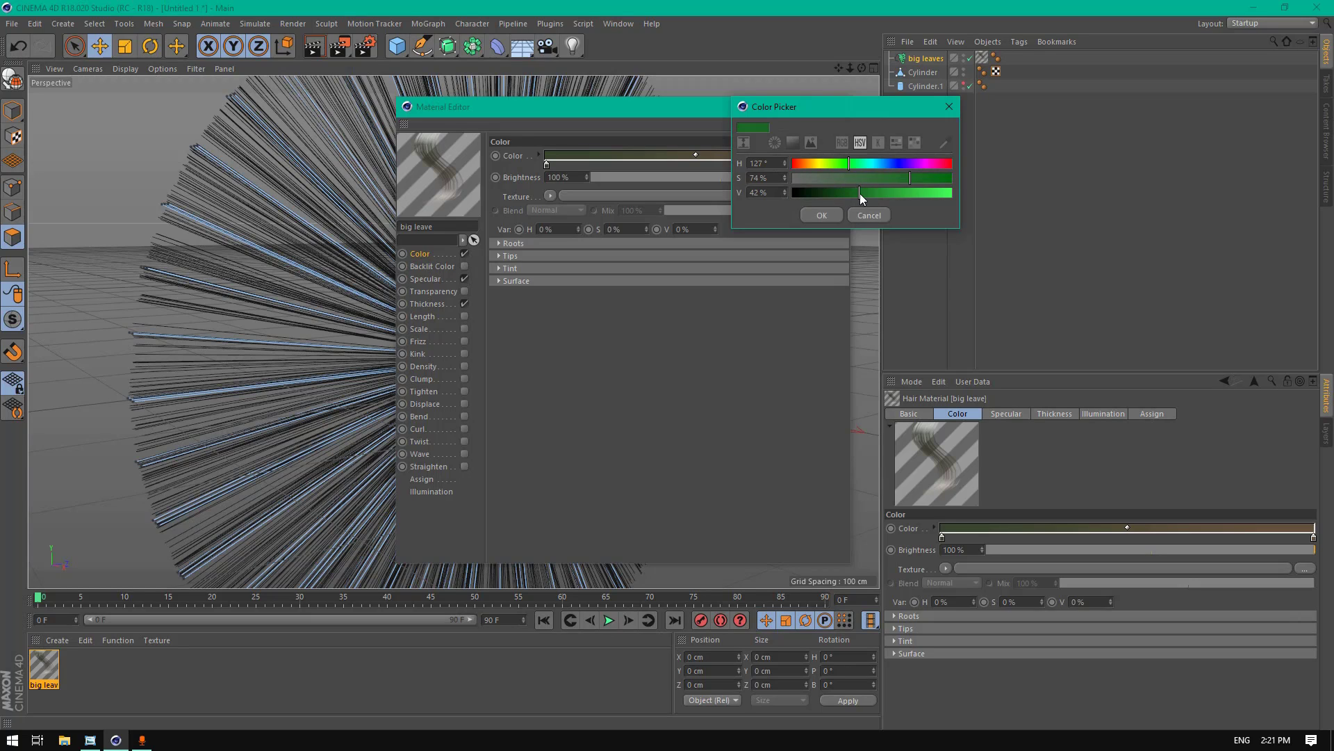
pyautogui.moveTo(870, 193); pyautogui.dragTo(874, 194)
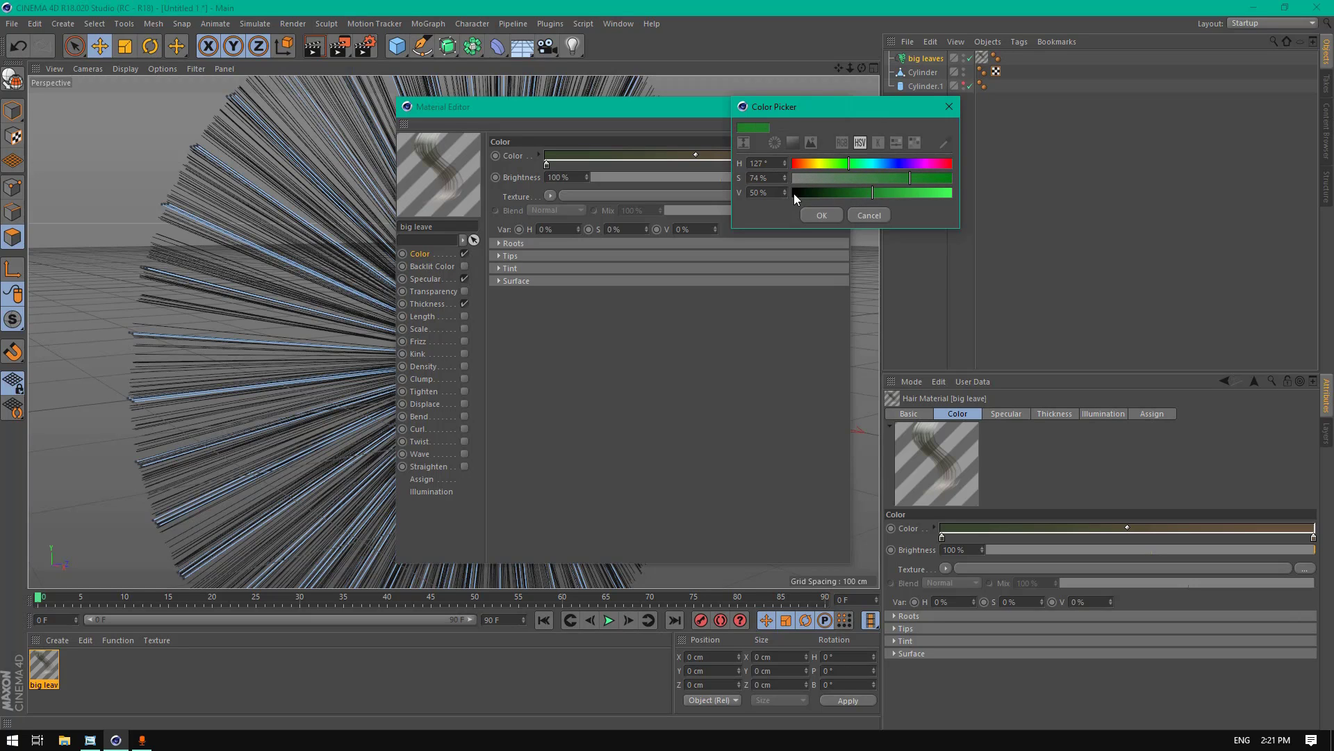
pyautogui.click(822, 216)
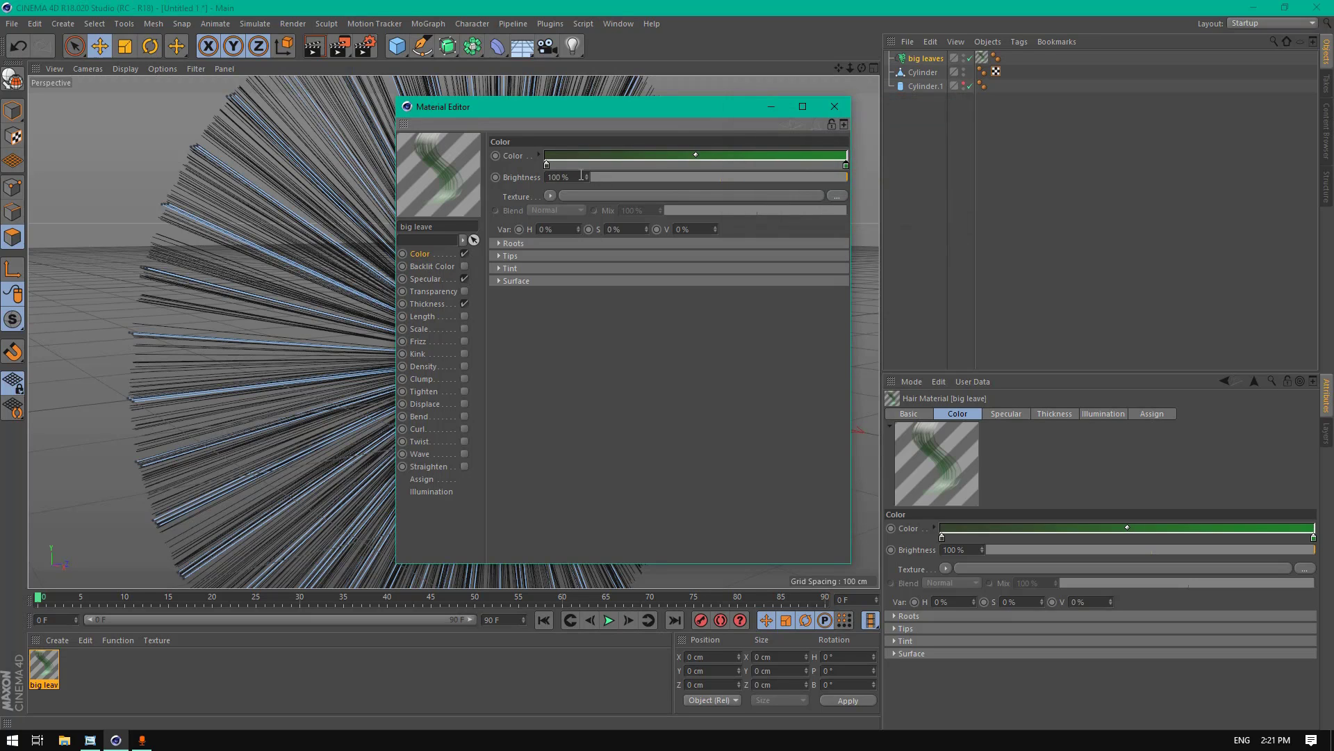
# Step: Set the hair material's colour brightness to 50%
pyautogui.click(581, 176)
pyautogui.write('50')
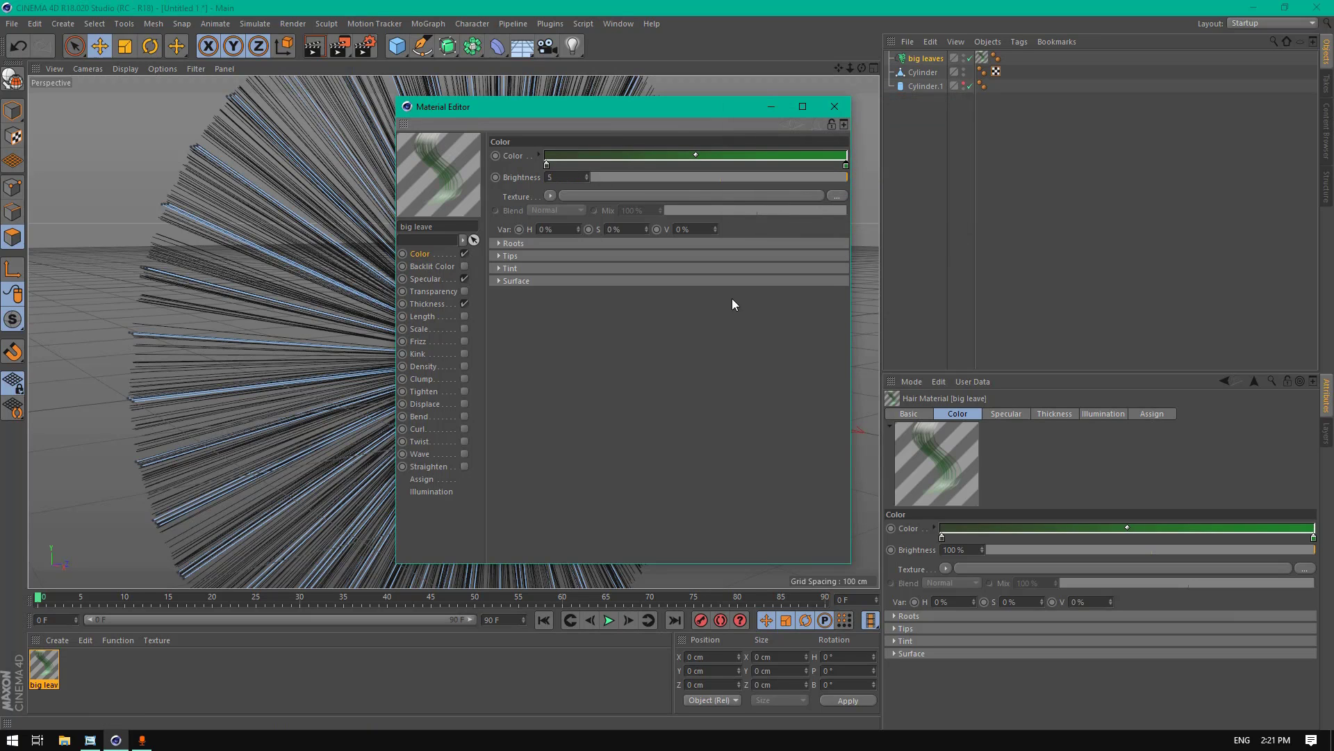
pyautogui.press('Return')
# Step: Set the material's primary specular colour to a light green with H 110°, S 50% and V 92%
pyautogui.click(426, 278)
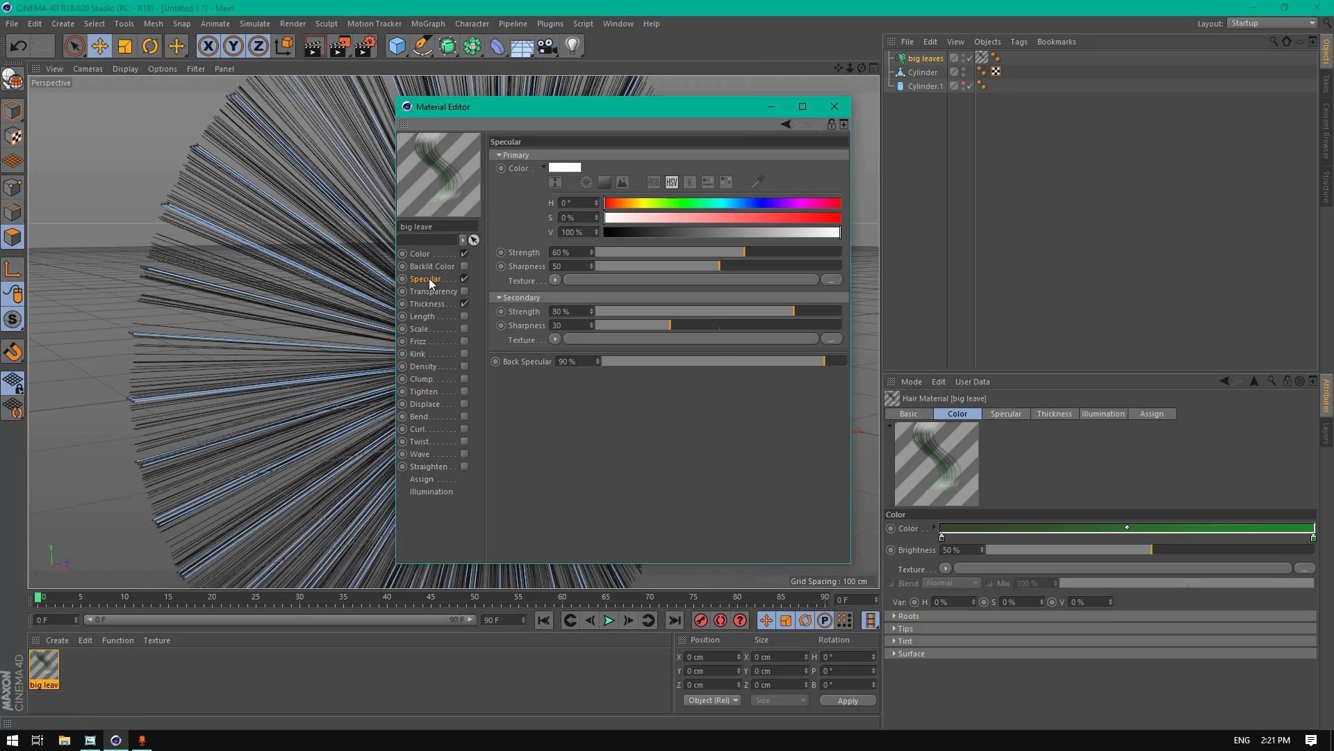
pyautogui.click(576, 202)
pyautogui.moveTo(611, 206)
pyautogui.mouseDown()
pyautogui.moveTo(687, 208)
pyautogui.moveTo(676, 209)
pyautogui.mouseUp()
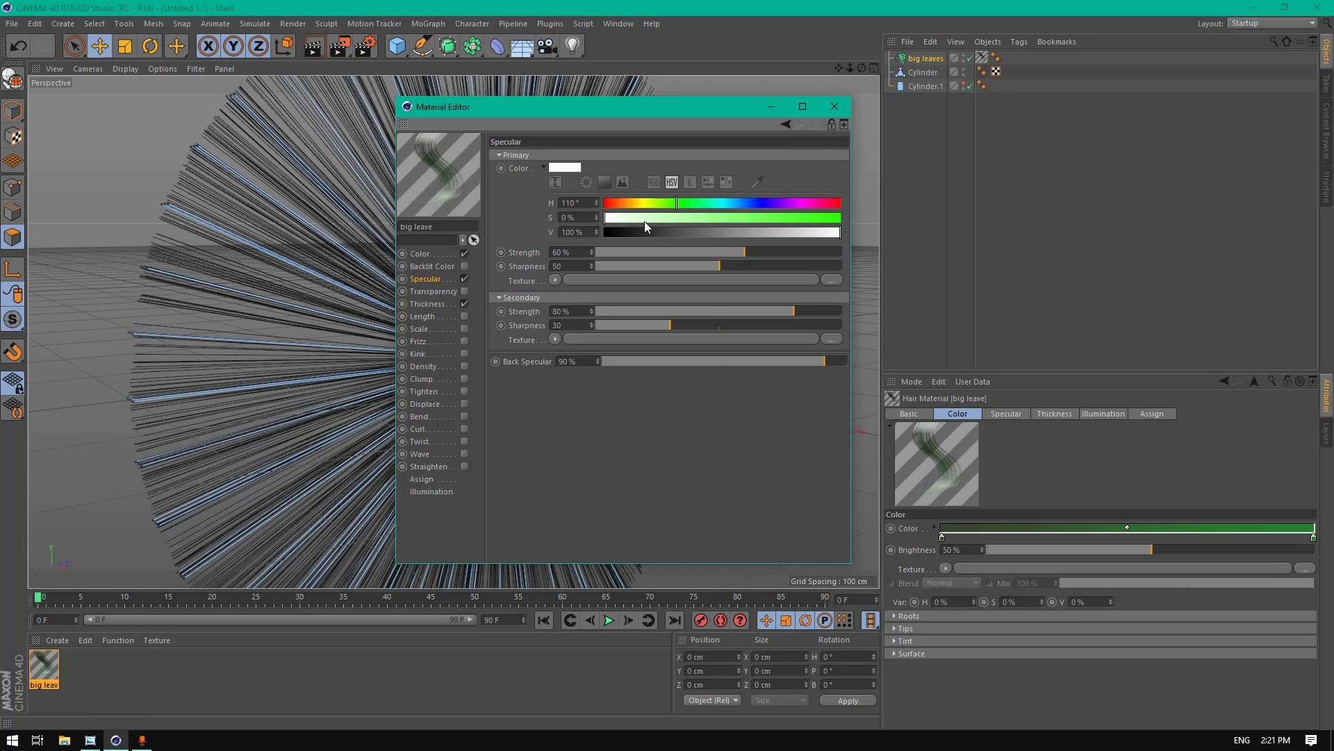
pyautogui.moveTo(686, 218); pyautogui.dragTo(822, 227)
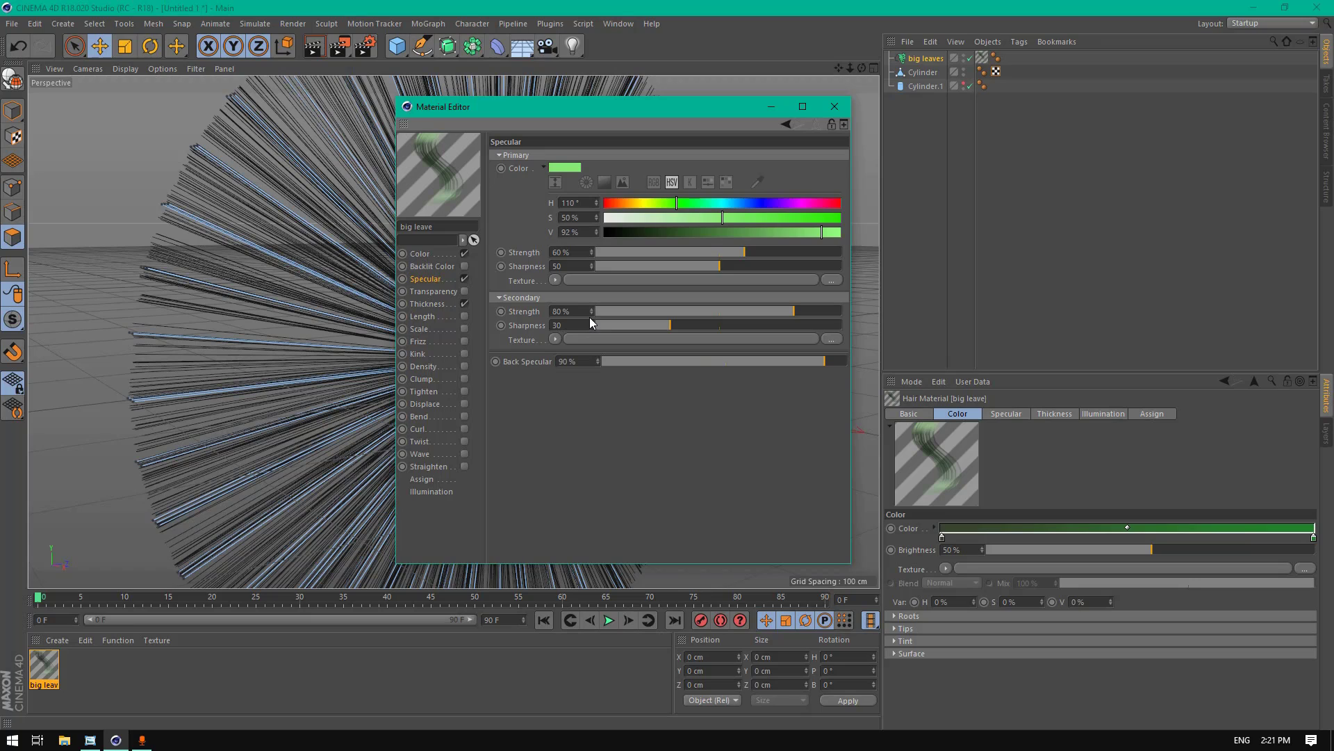
# Step: Set the hair material's root thickness to 5 cm
pyautogui.click(427, 305)
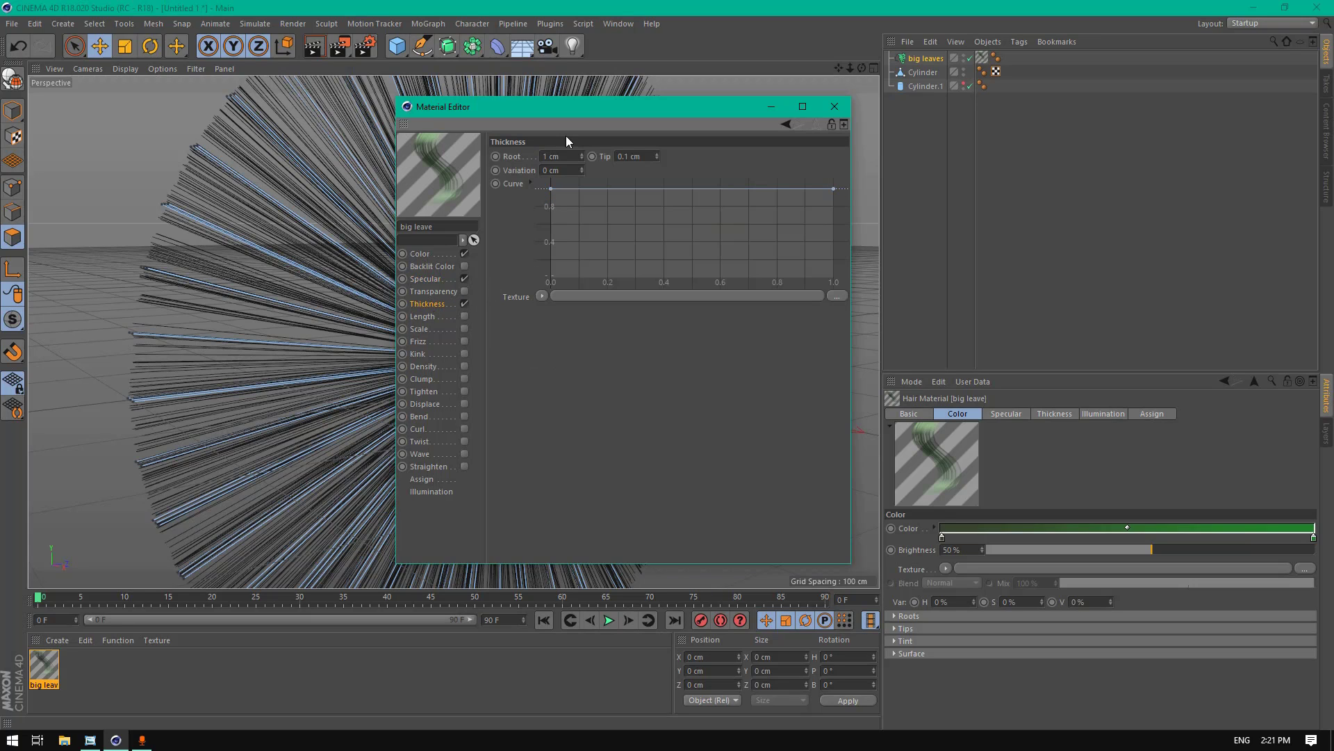
pyautogui.doubleClick(558, 156)
pyautogui.write('5')
pyautogui.click(680, 401)
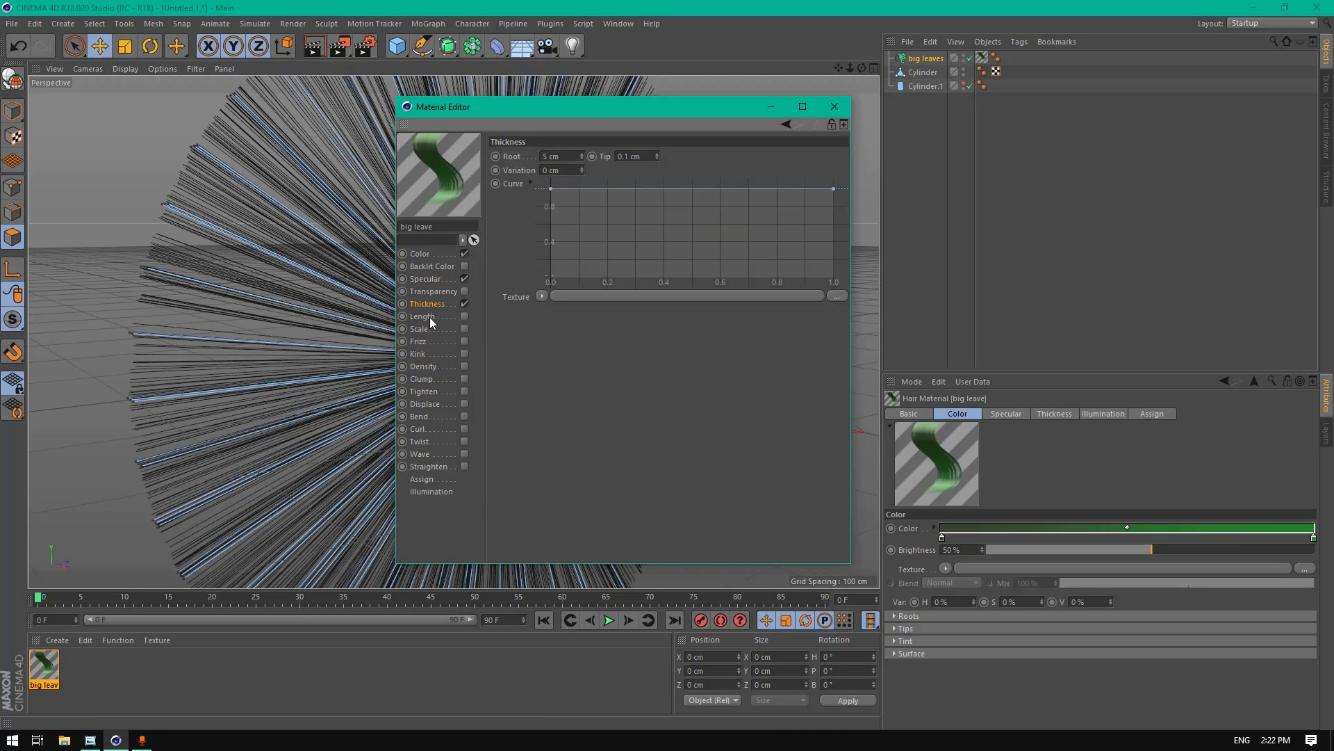
# Step: Enable Clump on the hair material with a count of 62% and a clump amount of 100%
pyautogui.click(435, 379)
pyautogui.click(464, 378)
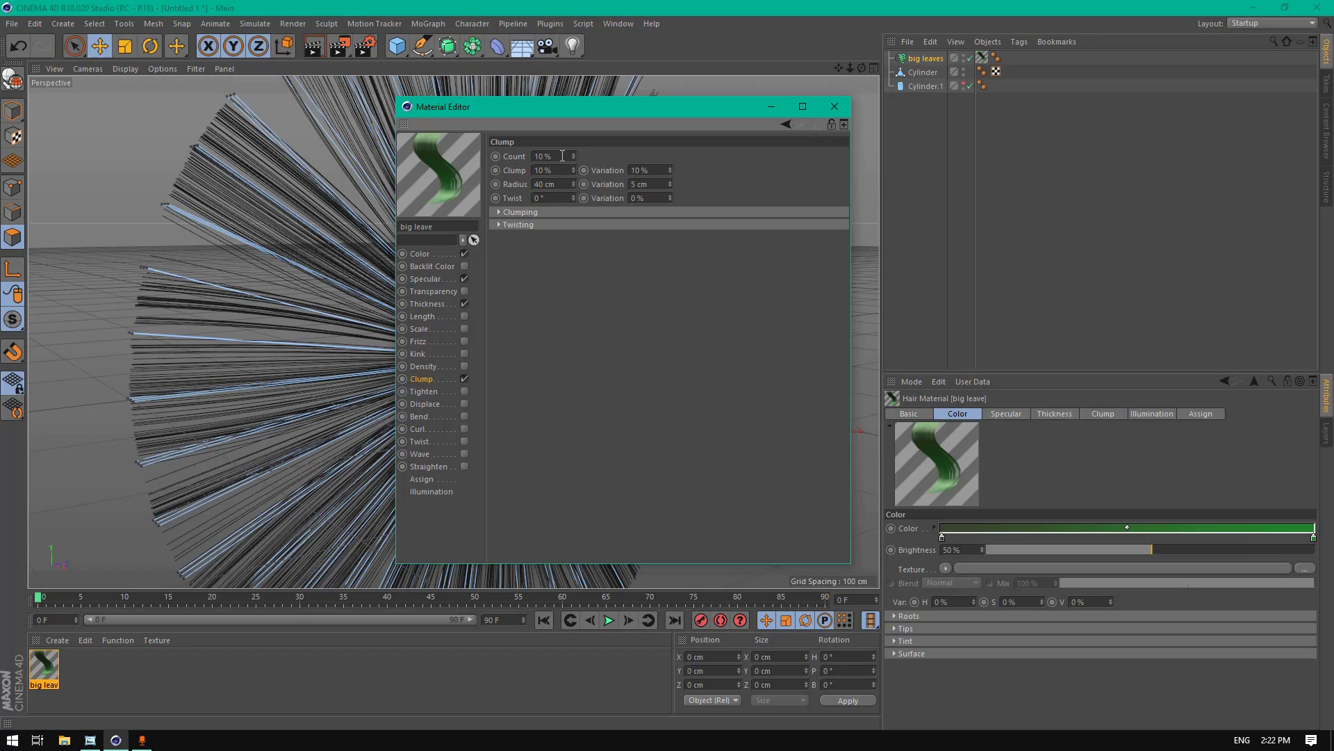
pyautogui.click(545, 158)
pyautogui.write('62')
pyautogui.click(564, 170)
pyautogui.write('1')
pyautogui.press('Return')
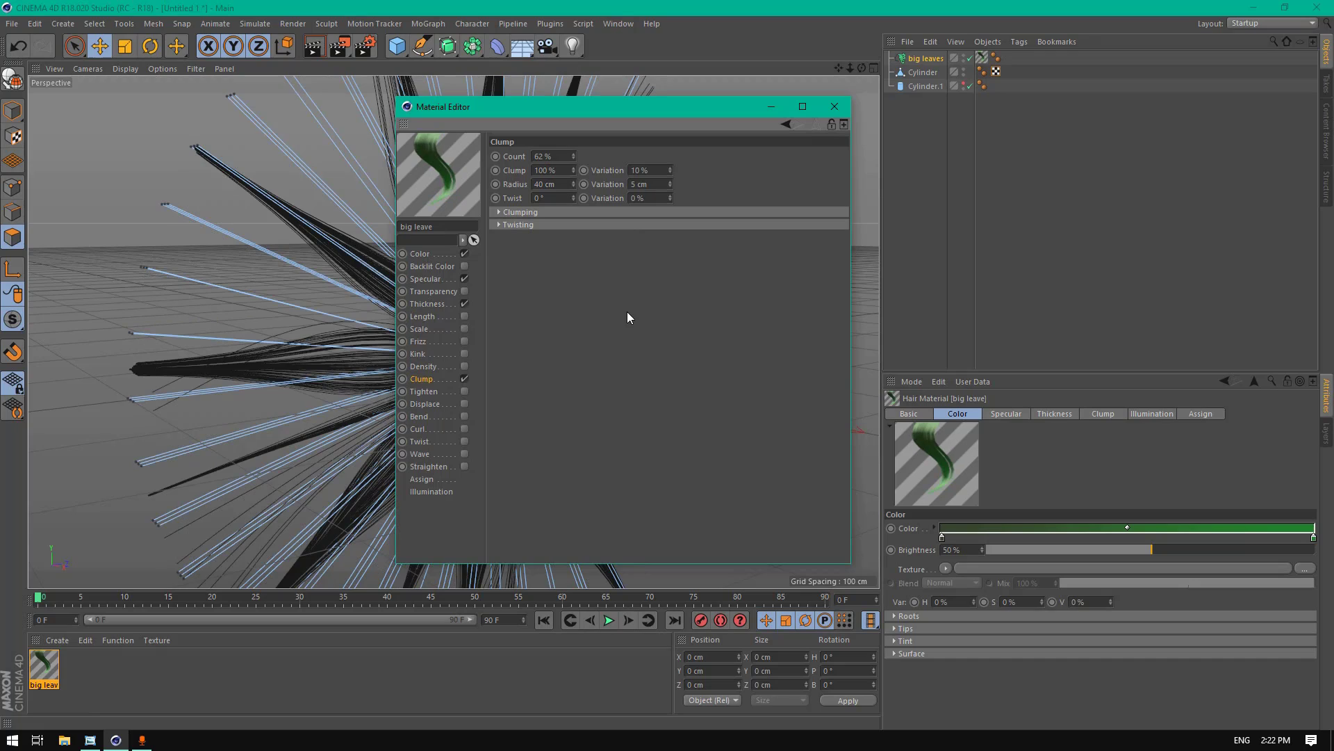
# Step: Set the clump radius to 80 cm and the clump amount's variation to 0%
pyautogui.click(572, 186)
pyautogui.write('80')
pyautogui.press('Return')
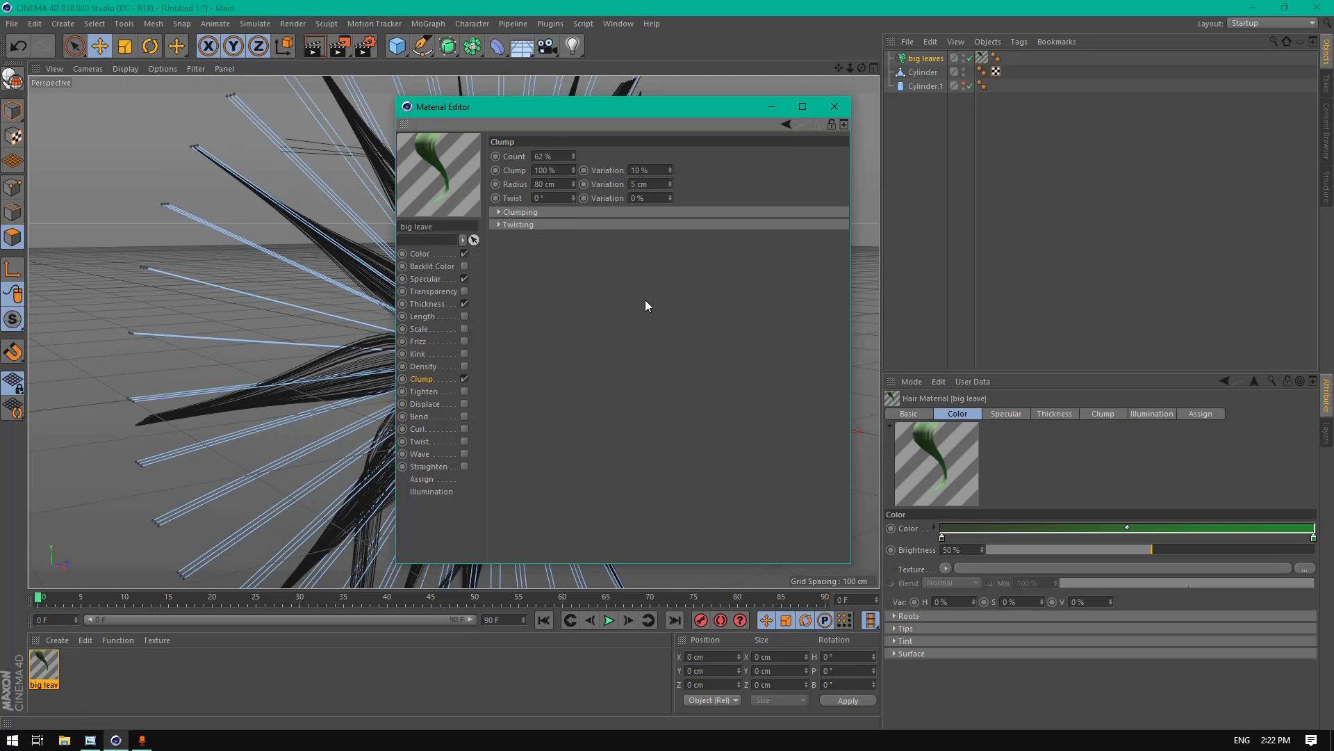
pyautogui.click(654, 169)
pyautogui.write('0')
pyautogui.press('Return')
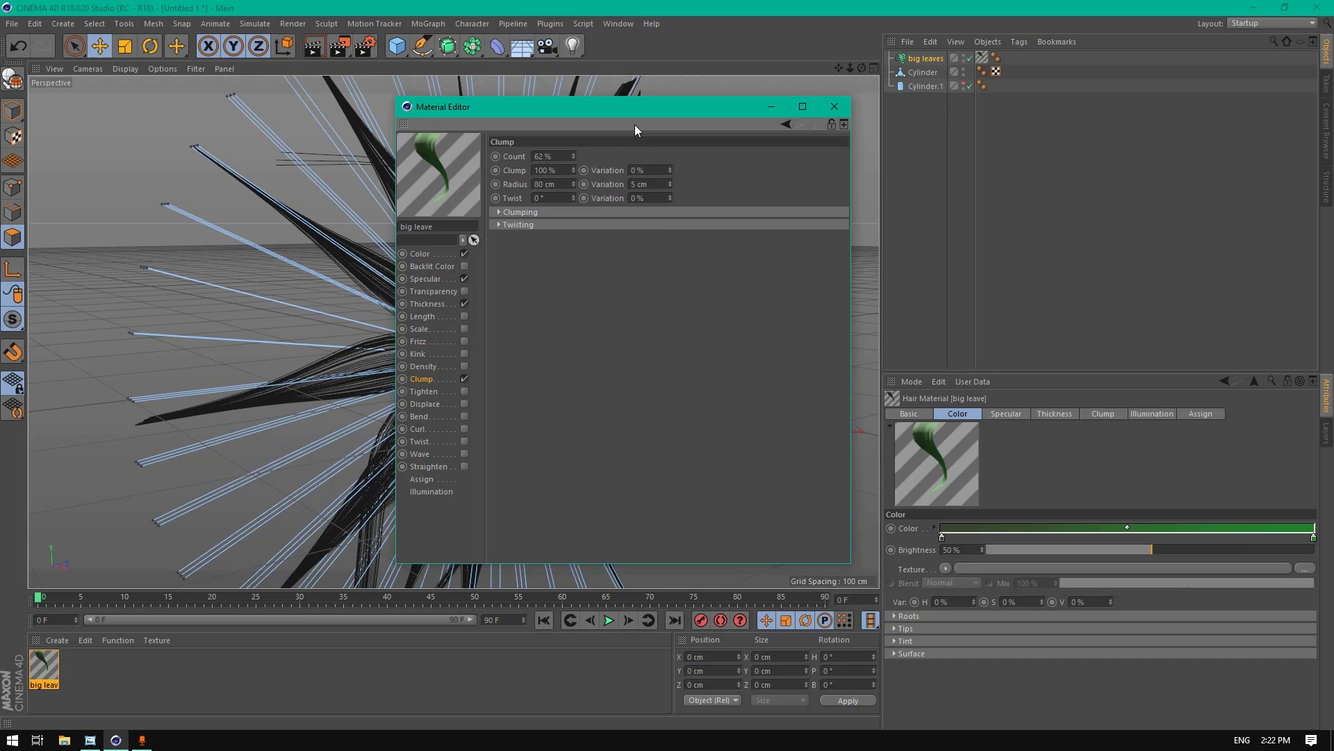
# Step: Enable Curl on the hair material, set the curl angle to 20°, and close the material editor
pyautogui.moveTo(629, 118); pyautogui.dragTo(712, 85)
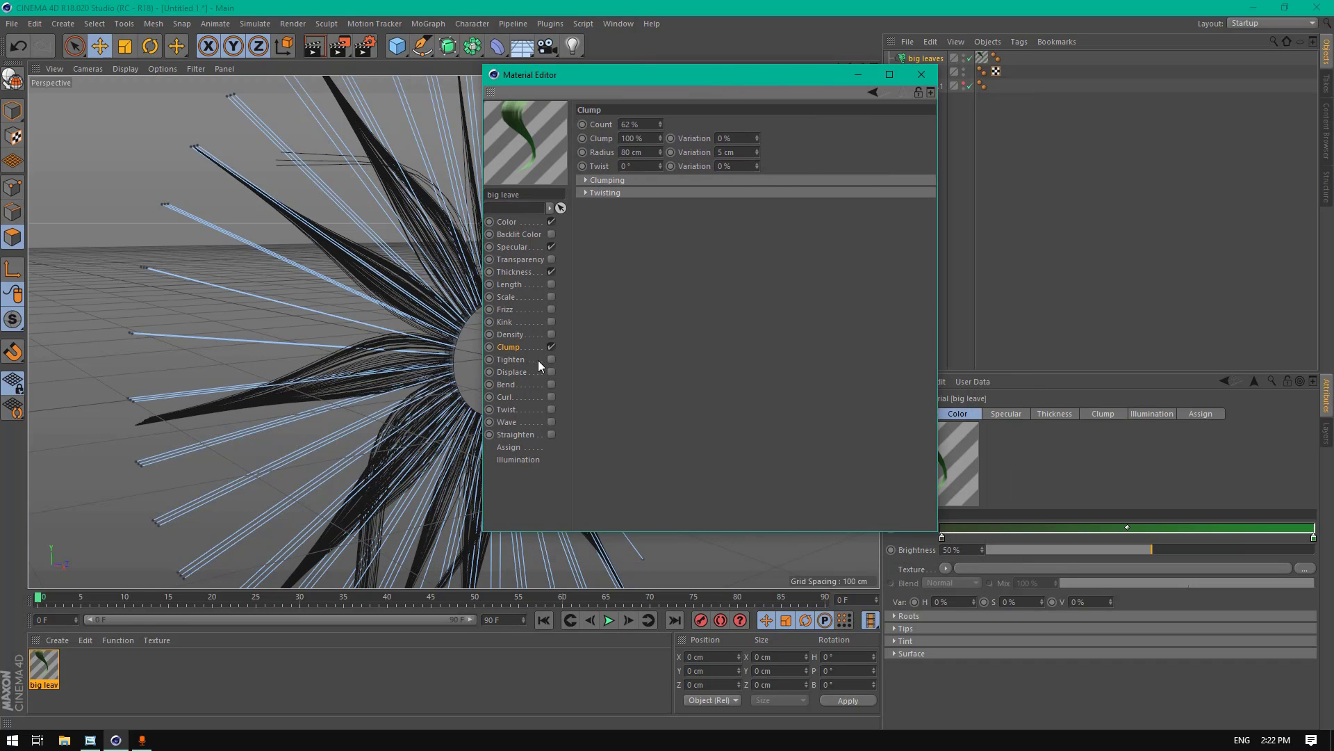
pyautogui.click(550, 397)
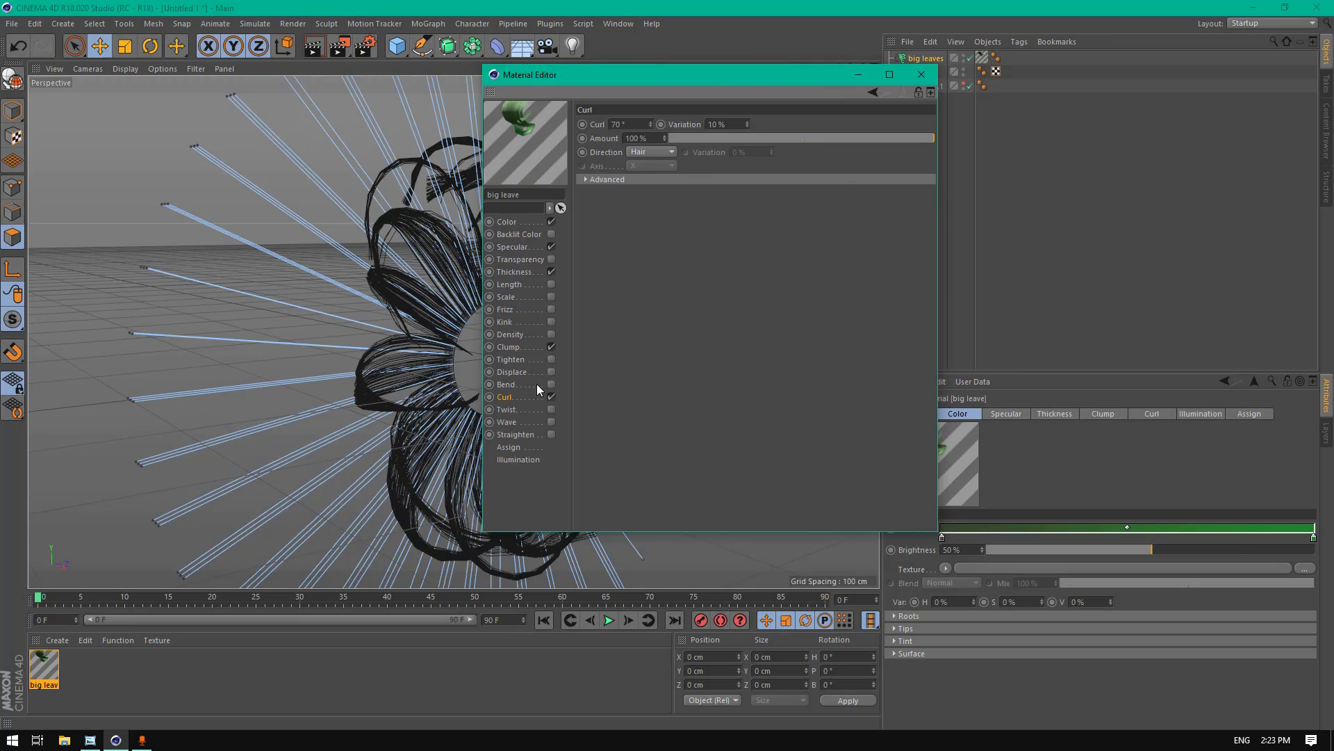
pyautogui.click(634, 125)
pyautogui.write('20')
pyautogui.press('Return')
pyautogui.moveTo(620, 84); pyautogui.dragTo(549, 76)
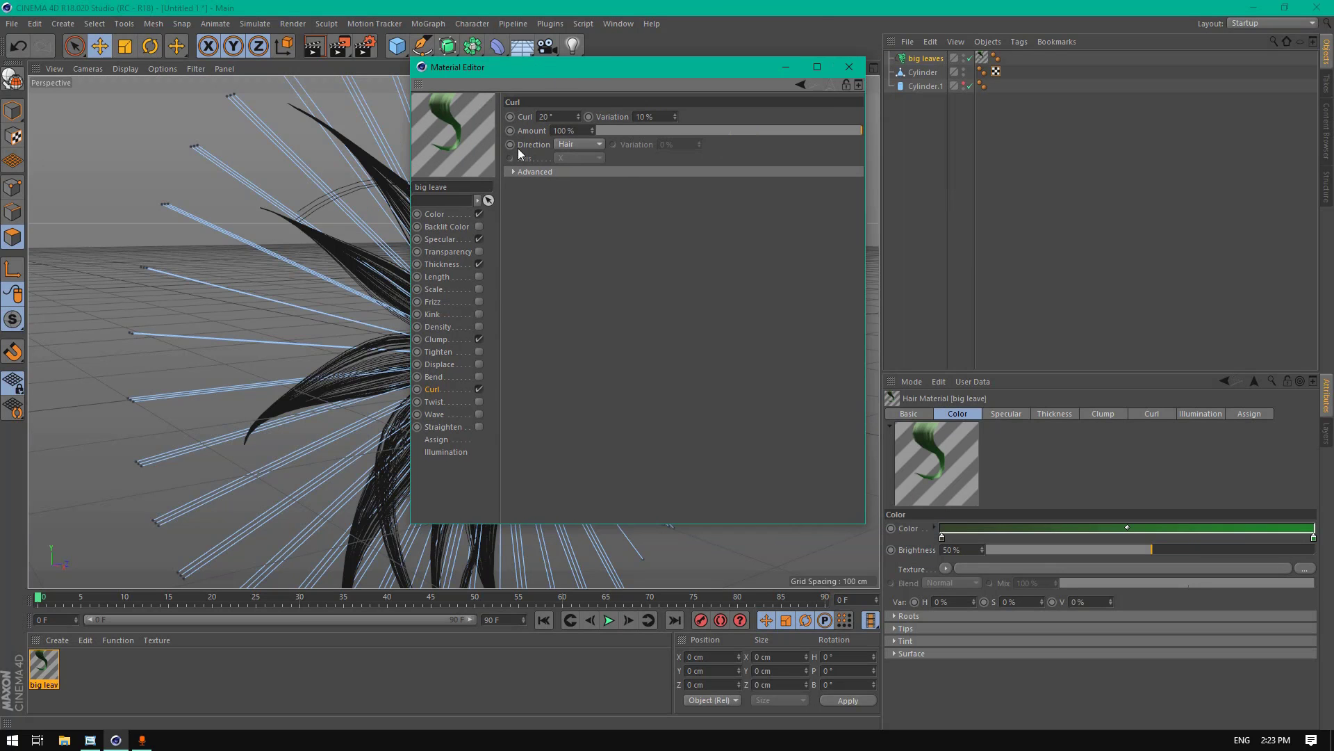
pyautogui.click(849, 66)
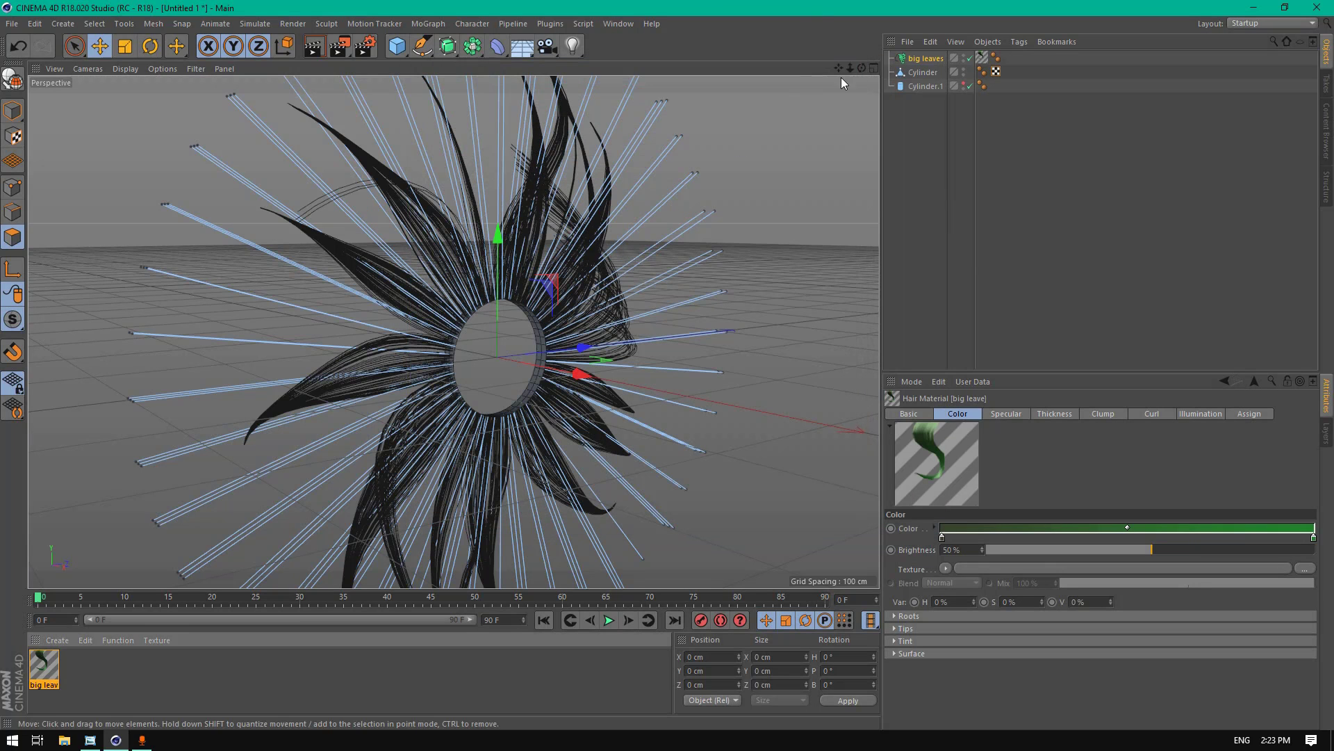
# Step: Select Cylinder.1 and make it visible in the scene
pyautogui.moveTo(862, 68); pyautogui.dragTo(827, 67)
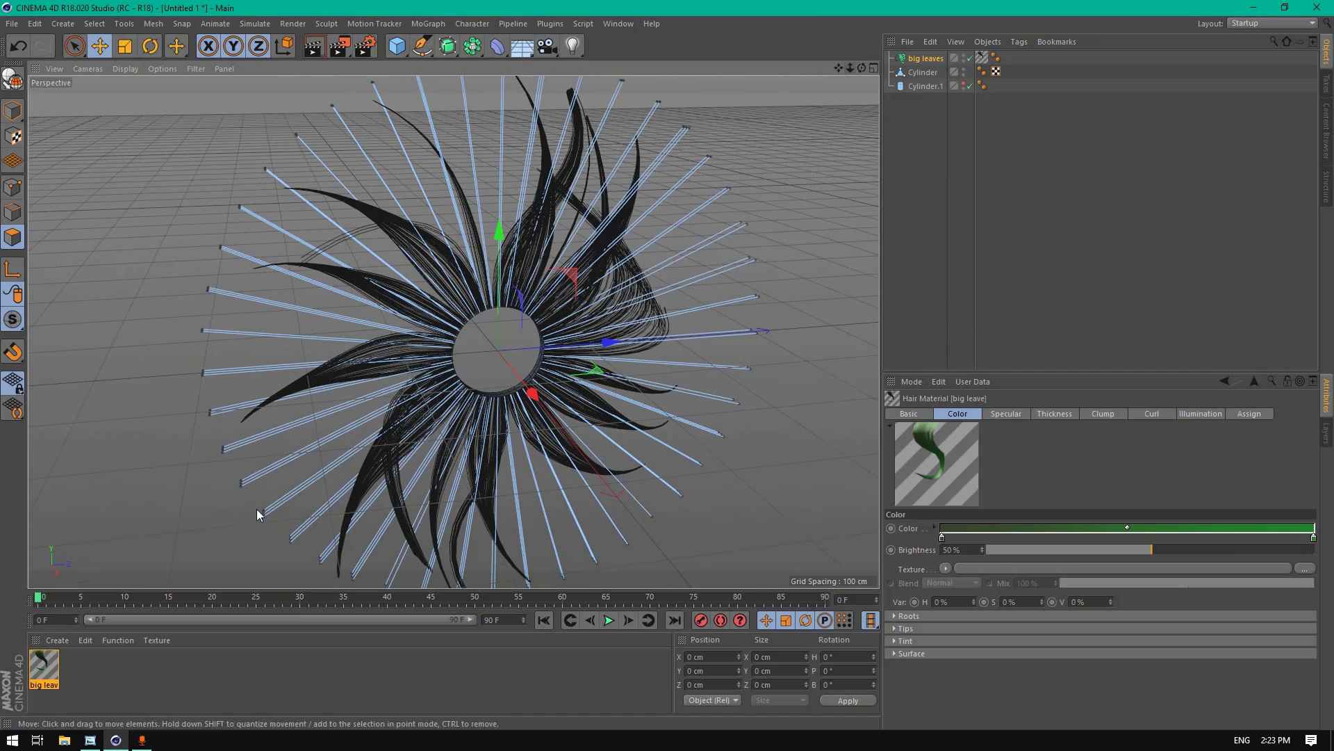
pyautogui.click(937, 86)
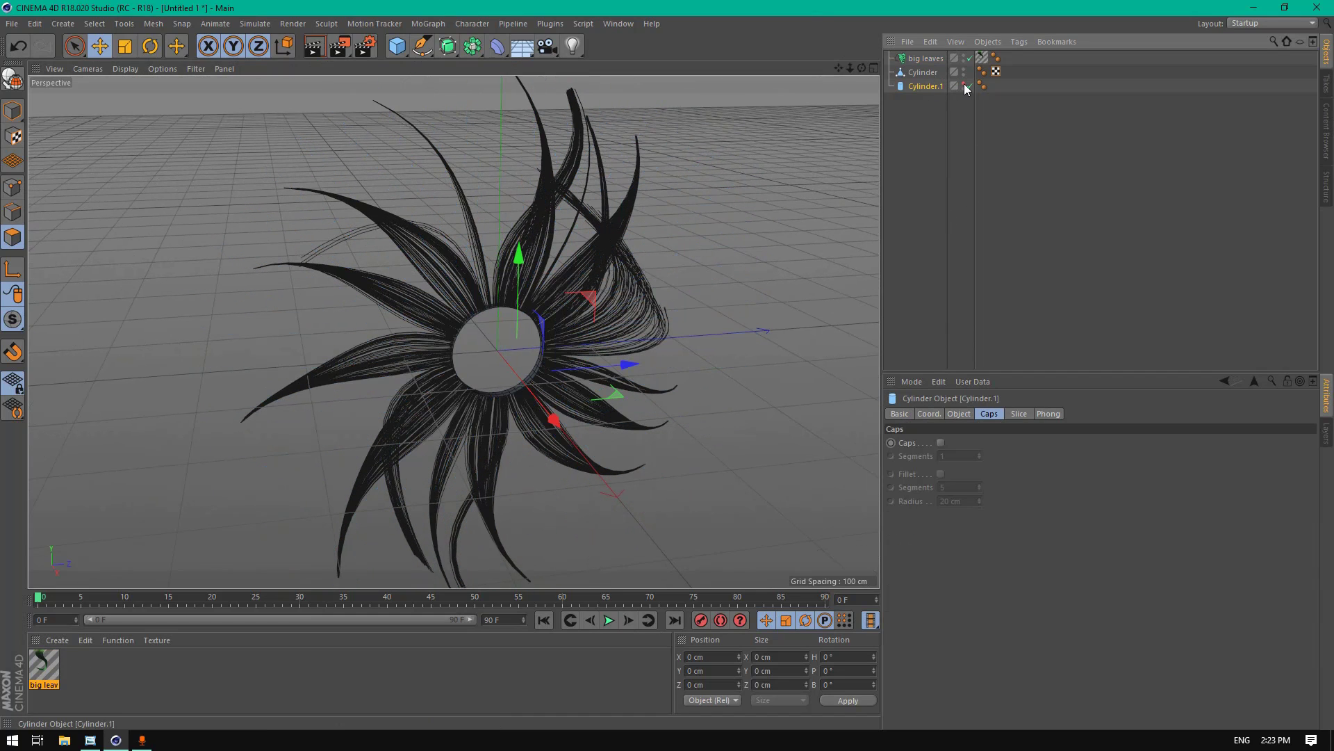
pyautogui.click(965, 84)
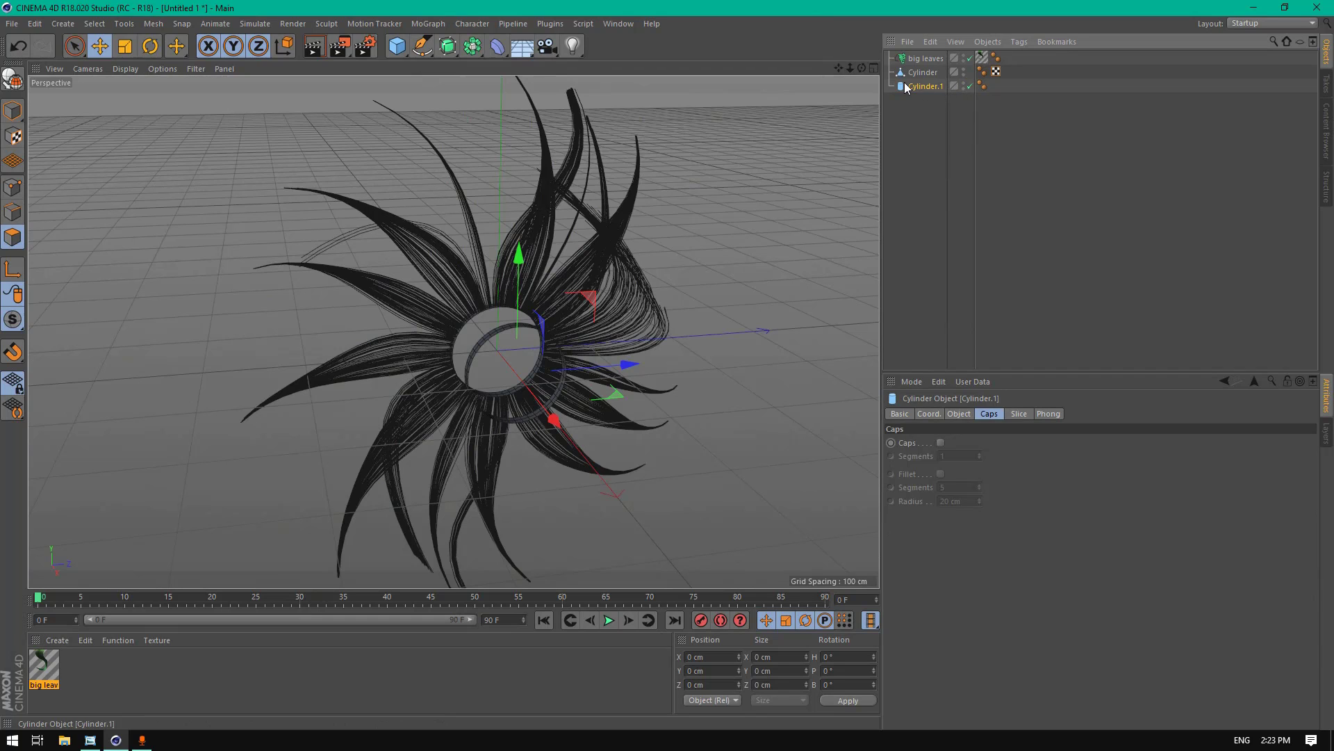
# Step: Shift Cylinder.1 slightly farther from the leaves along the X axis and convert it to an editable polygon object
pyautogui.moveTo(860, 68); pyautogui.dragTo(966, 68)
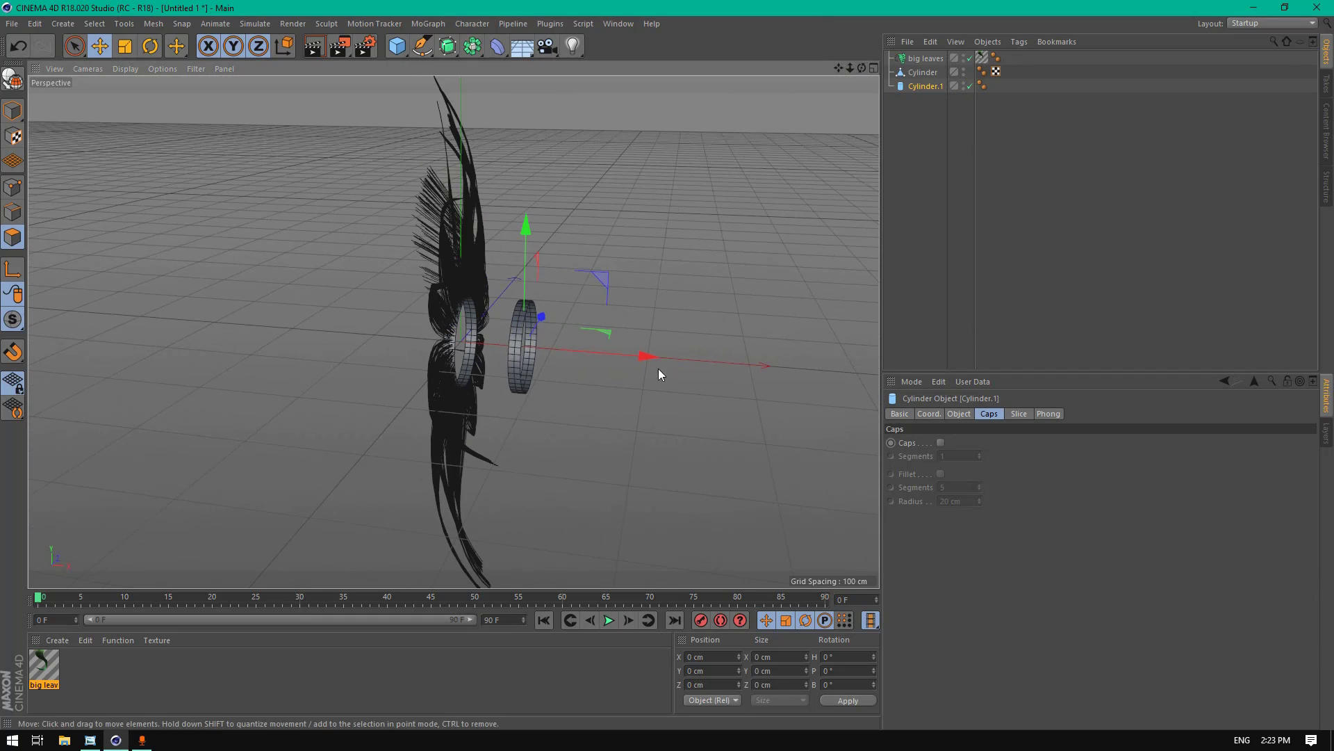
pyautogui.moveTo(657, 368)
pyautogui.mouseDown()
pyautogui.moveTo(674, 348)
pyautogui.moveTo(653, 356)
pyautogui.mouseUp()
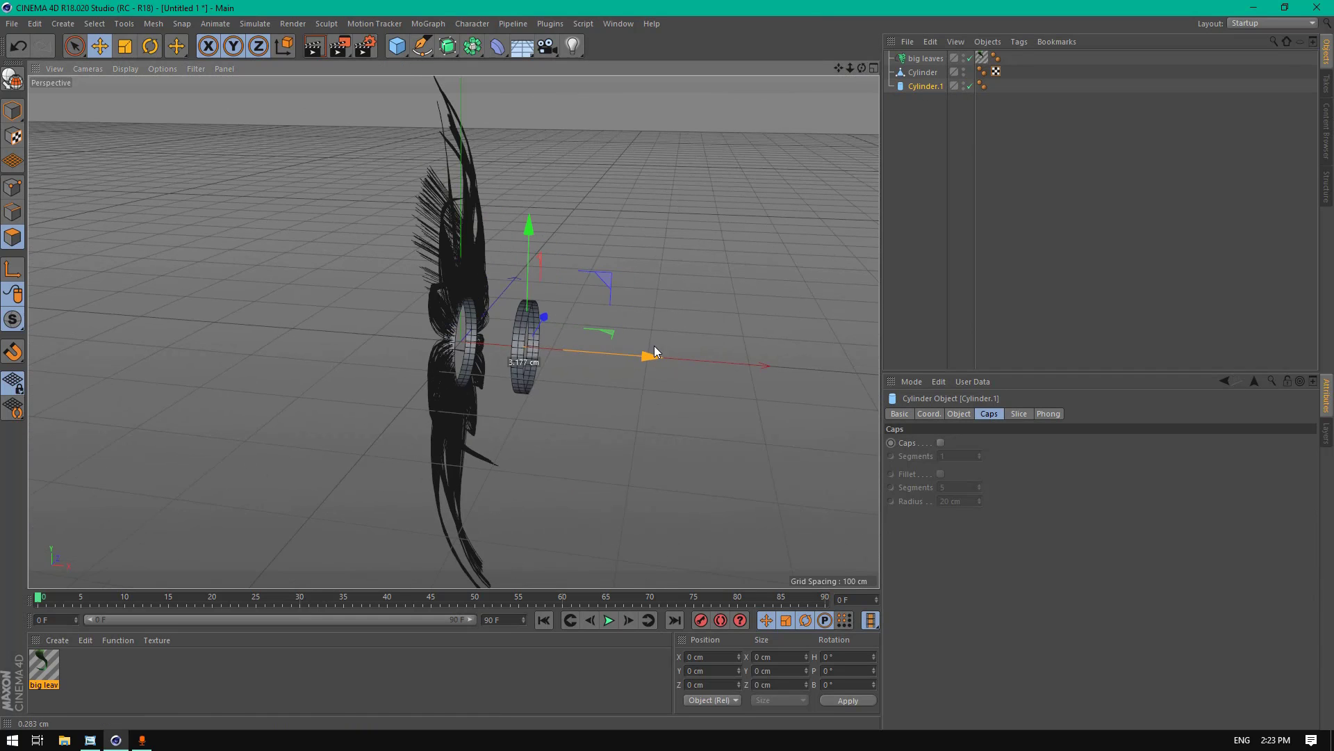
pyautogui.click(12, 80)
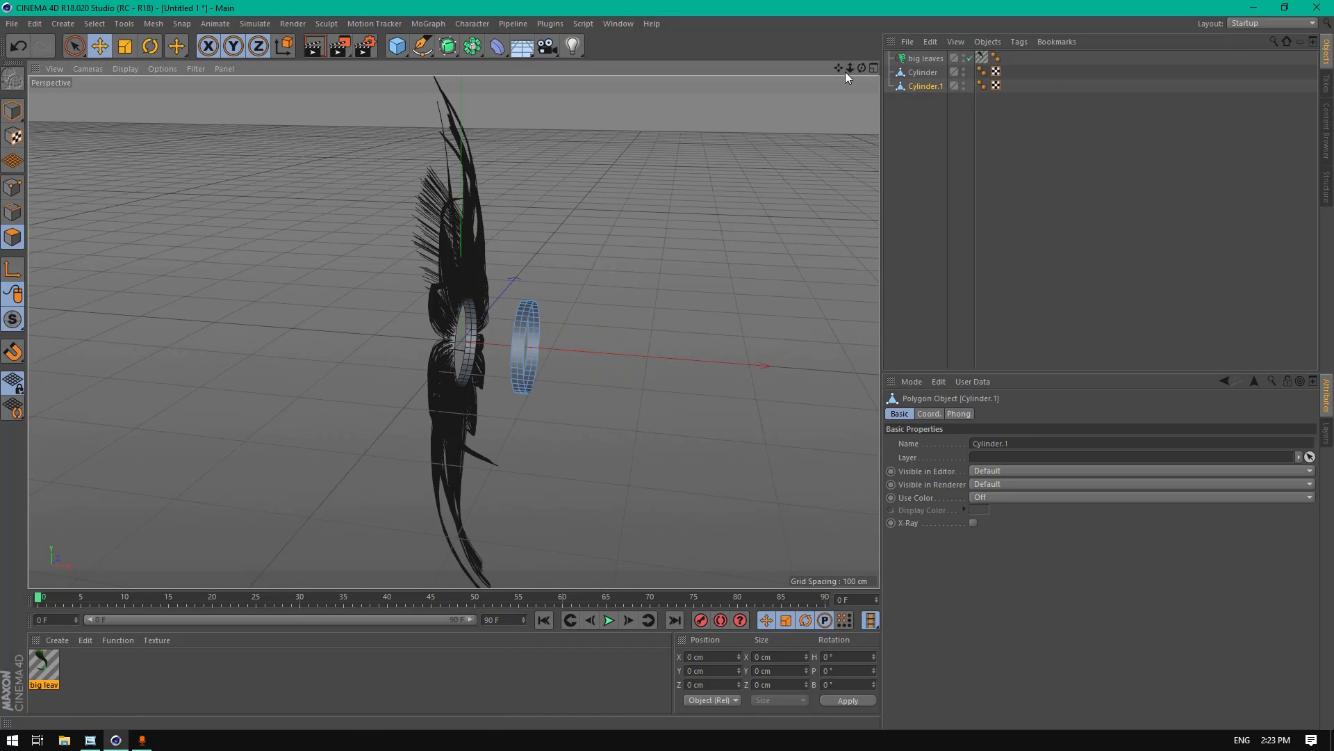
pyautogui.moveTo(861, 68); pyautogui.dragTo(792, 68)
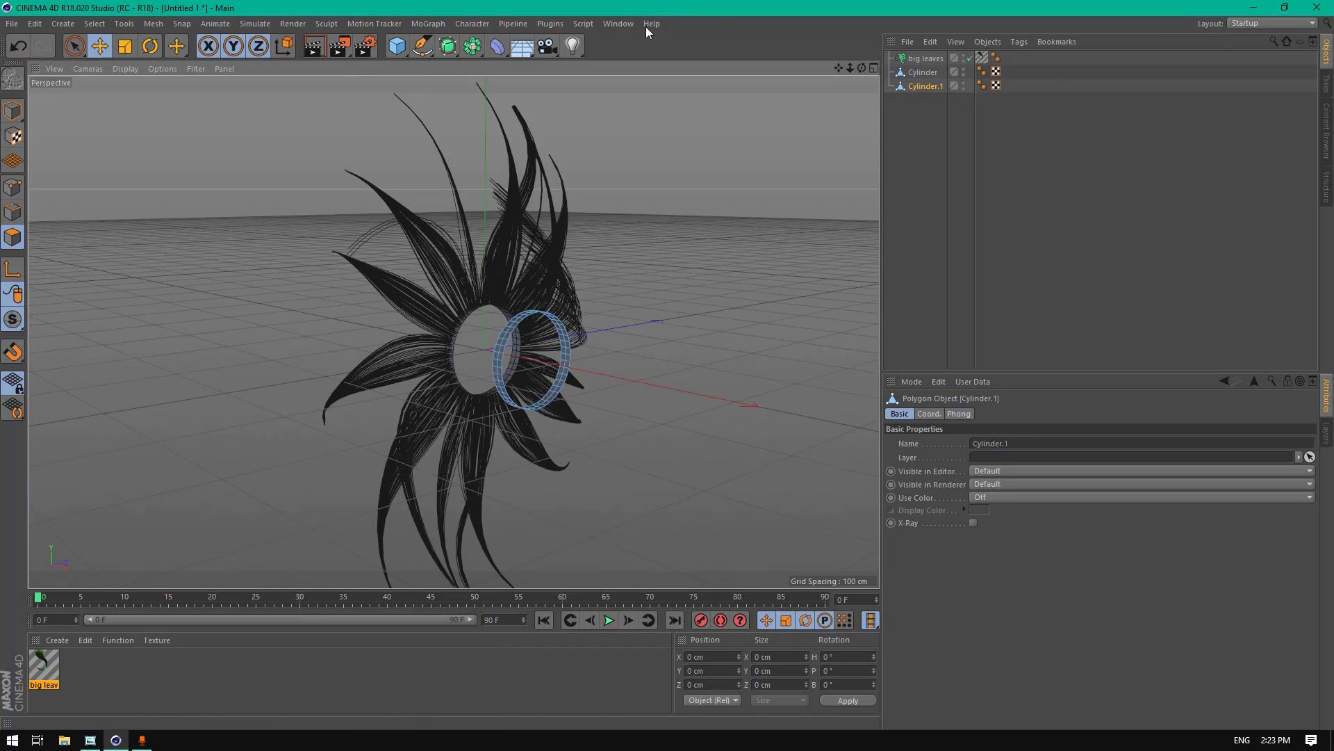
# Step: Make the big leaves hair object a child of Cylinder
pyautogui.moveTo(926, 59); pyautogui.dragTo(925, 78)
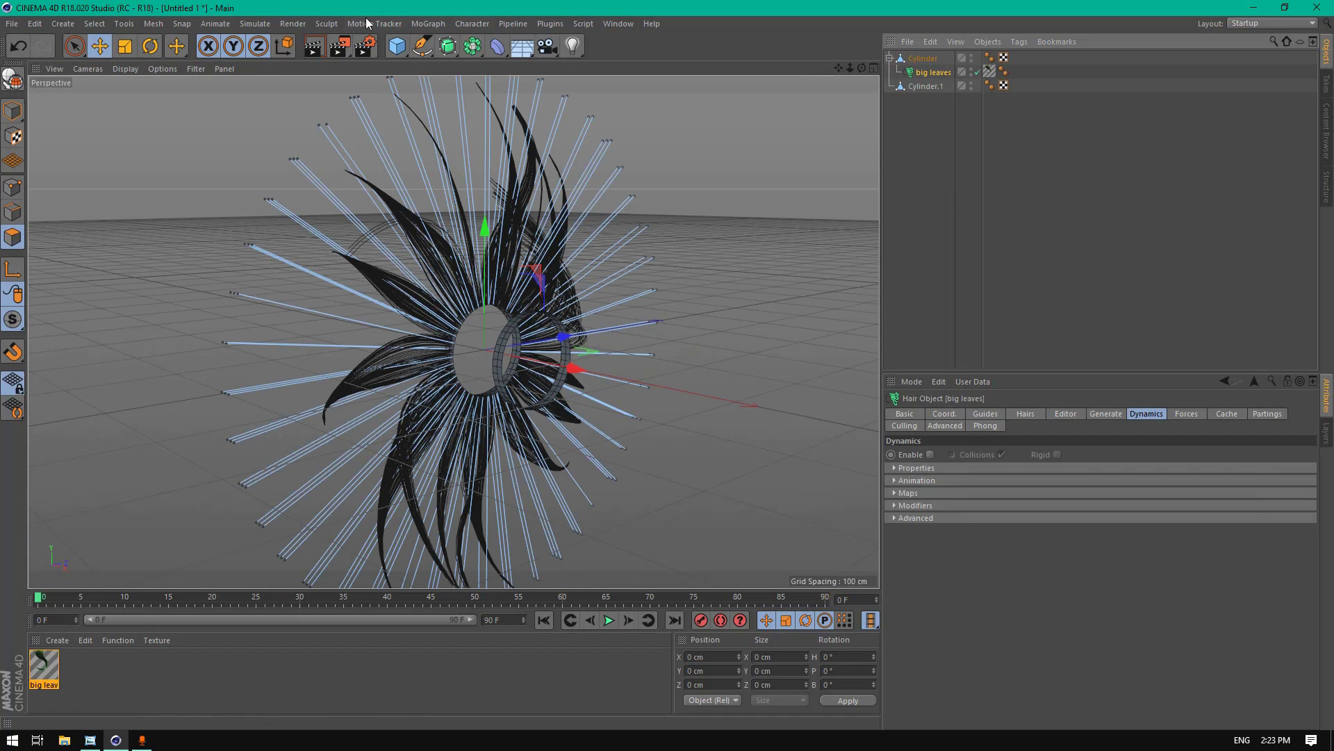
pyautogui.click(264, 25)
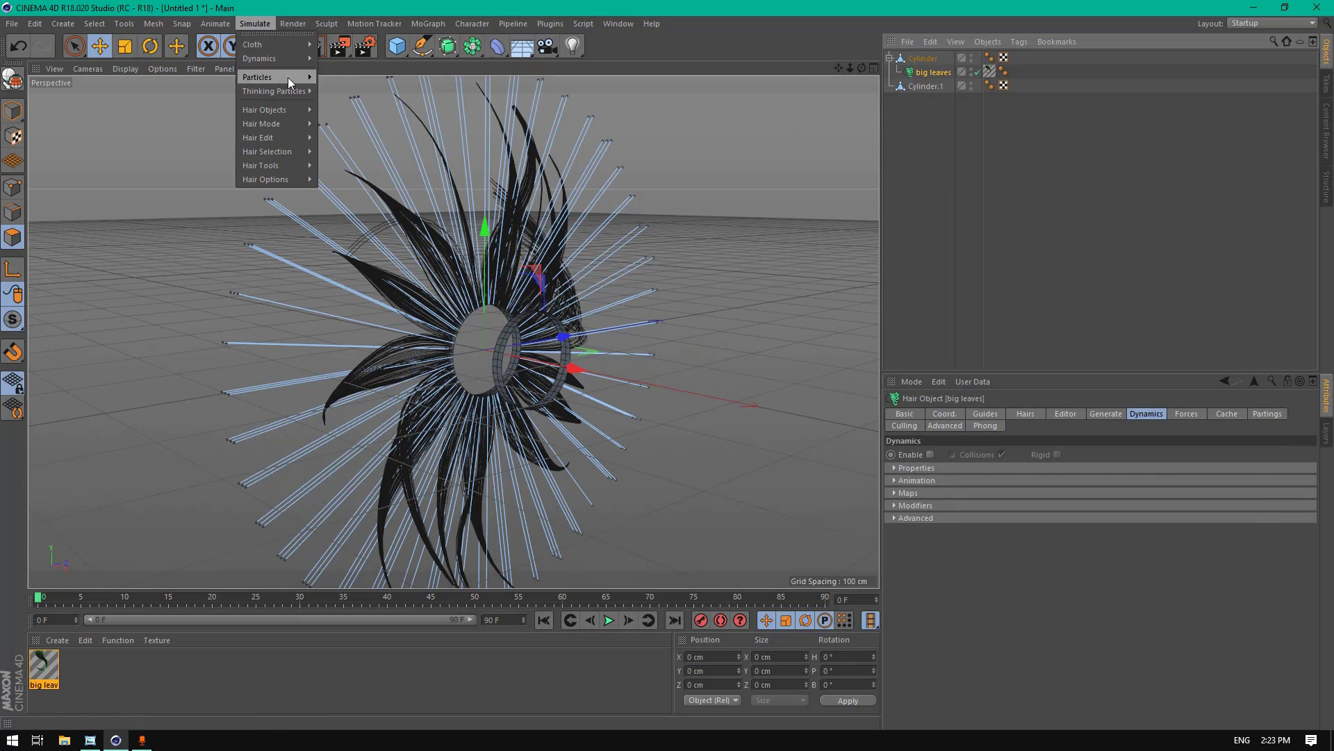
pyautogui.click(264, 25)
pyautogui.click(265, 25)
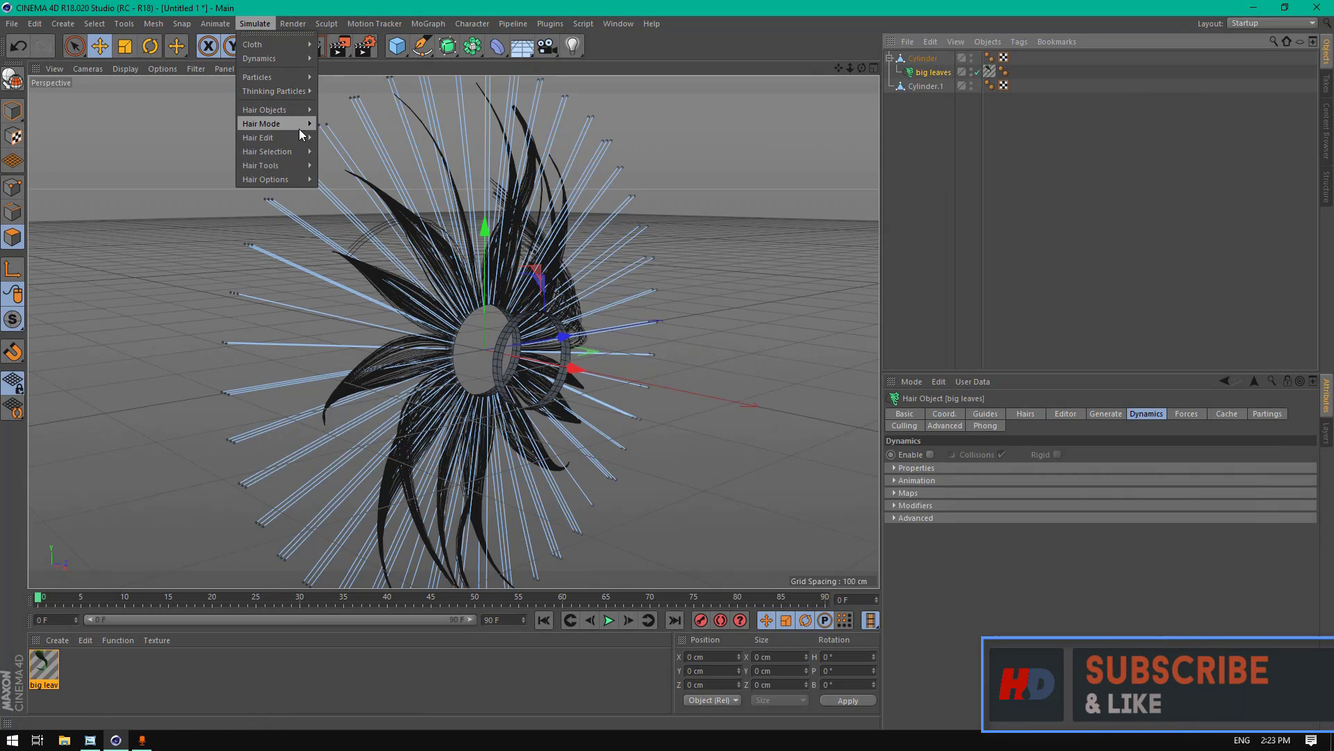
pyautogui.moveTo(292, 113)
pyautogui.click(348, 112)
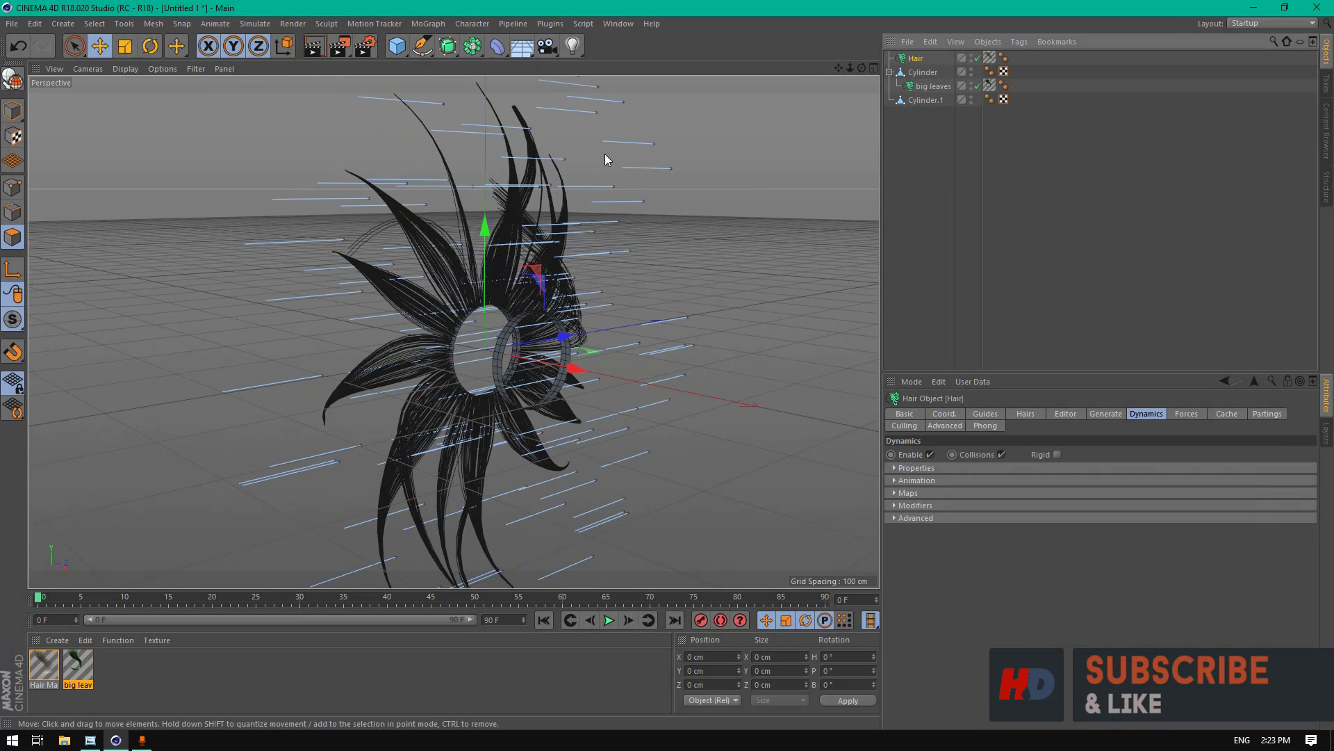
pyautogui.hotkey('ctrl', 'z')
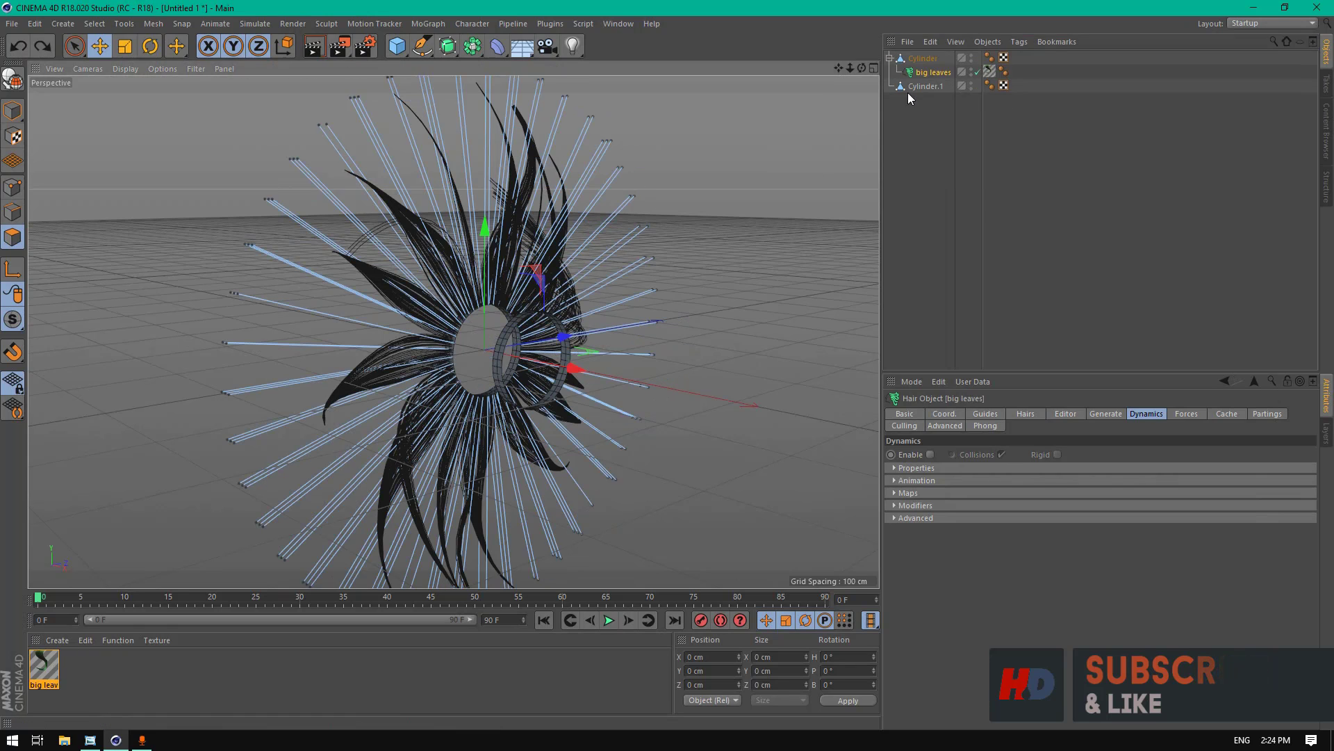
# Step: Select Cylinder.1 and add a hair object to it
pyautogui.click(931, 86)
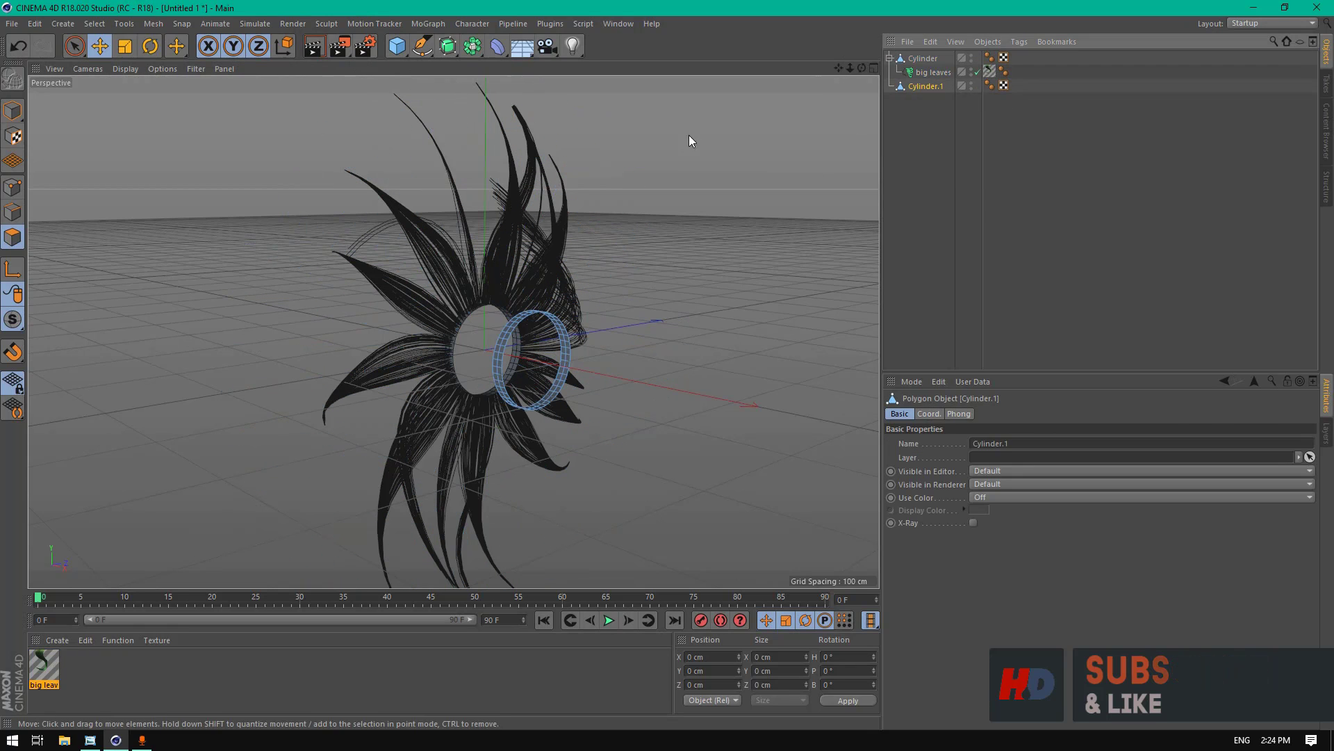
pyautogui.click(252, 23)
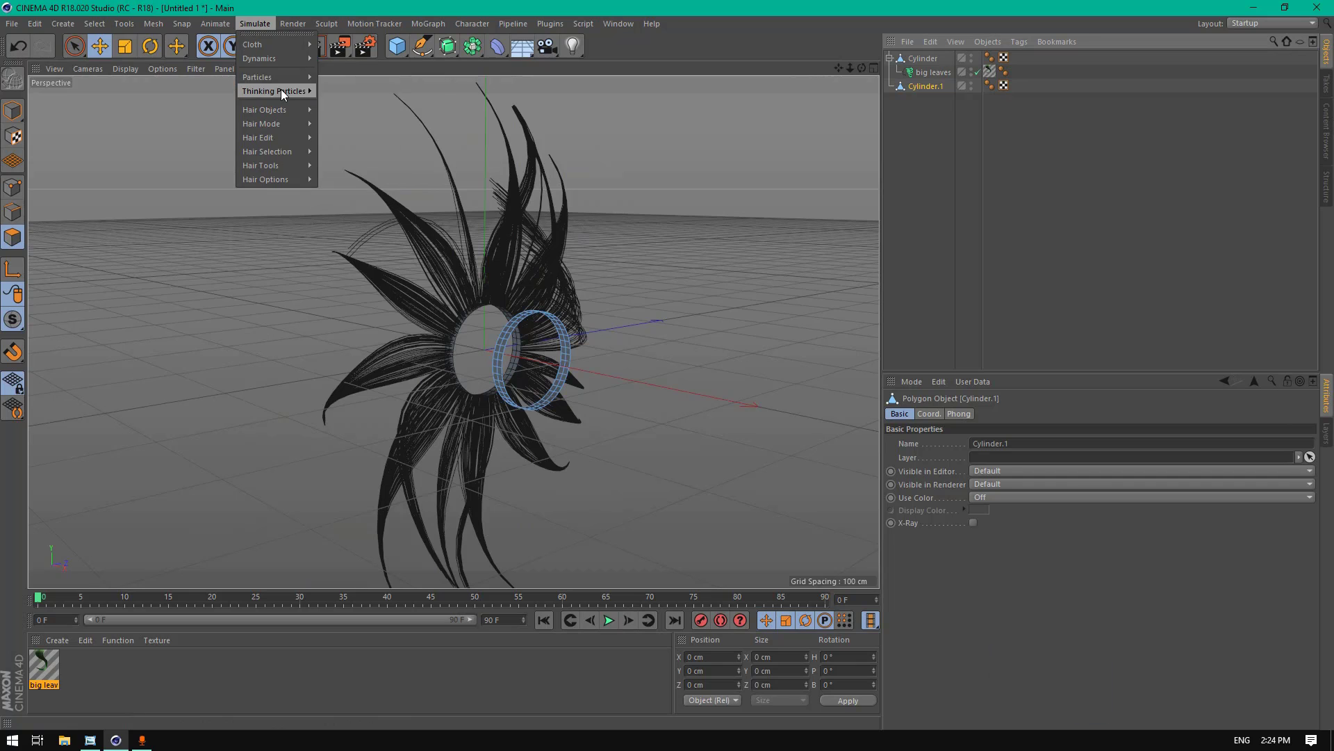
pyautogui.moveTo(301, 109)
pyautogui.click(364, 114)
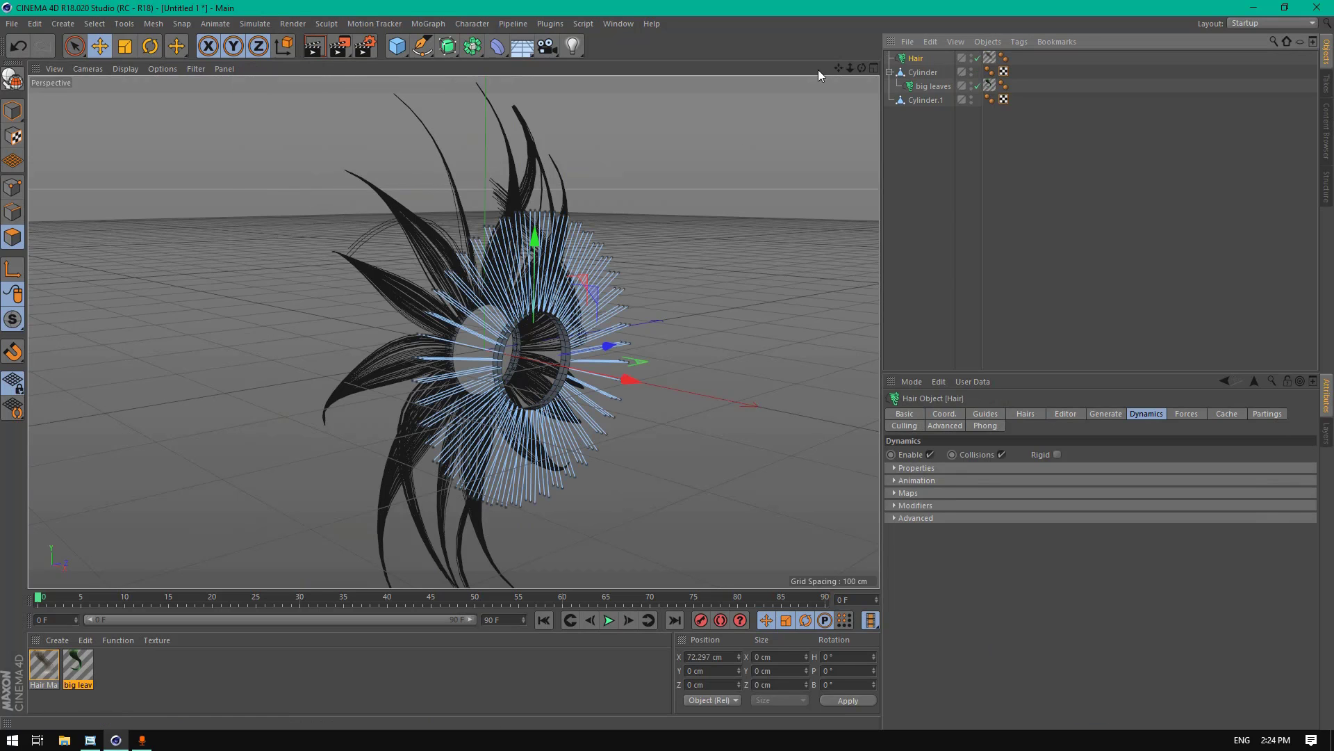
# Step: Set the new hair's guides to a count of 110 and a length of 200 cm
pyautogui.moveTo(866, 68); pyautogui.dragTo(868, 71)
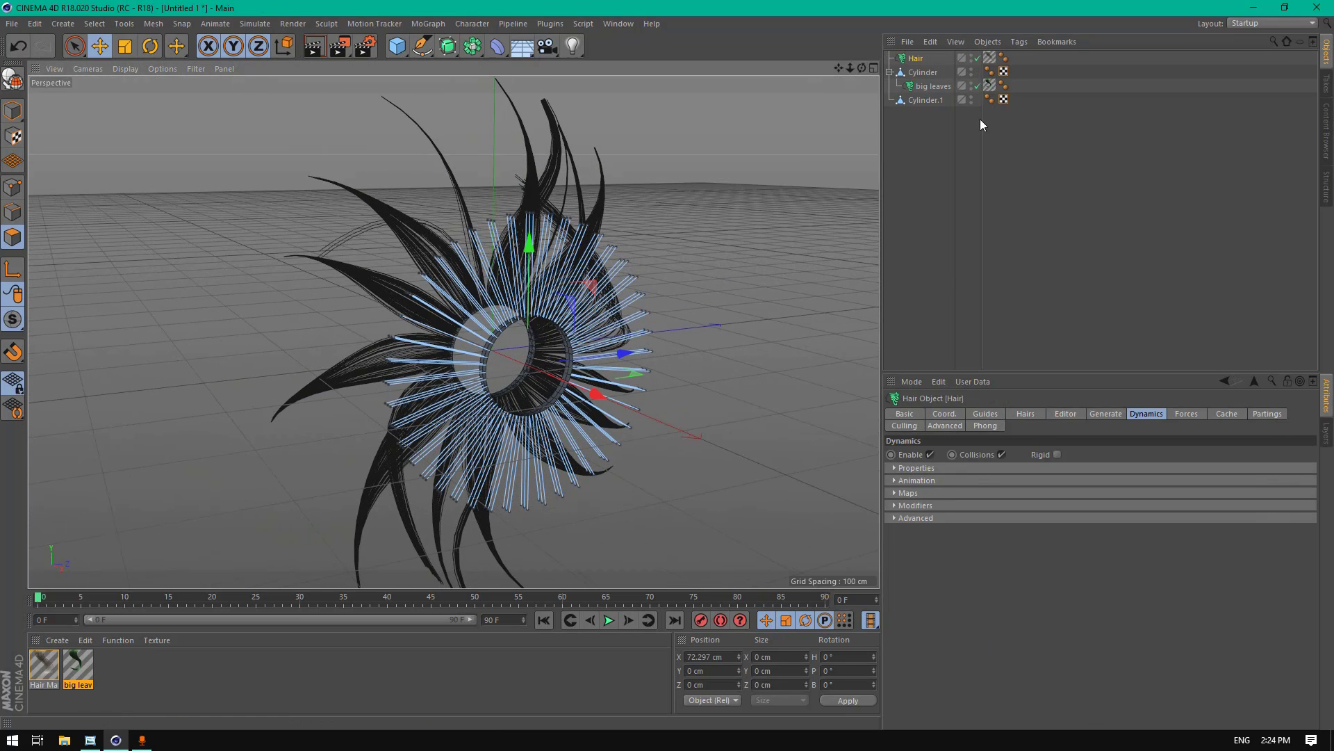
pyautogui.click(985, 414)
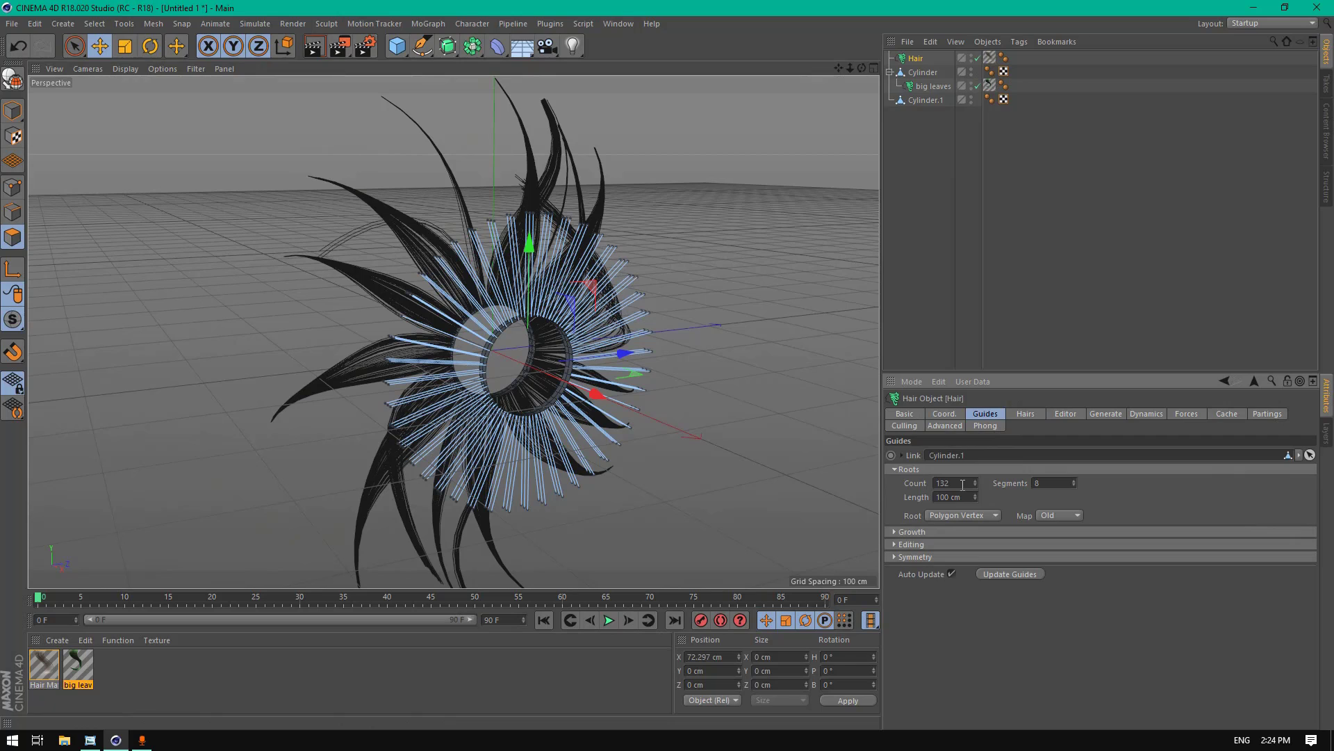
pyautogui.doubleClick(963, 485)
pyautogui.write('110')
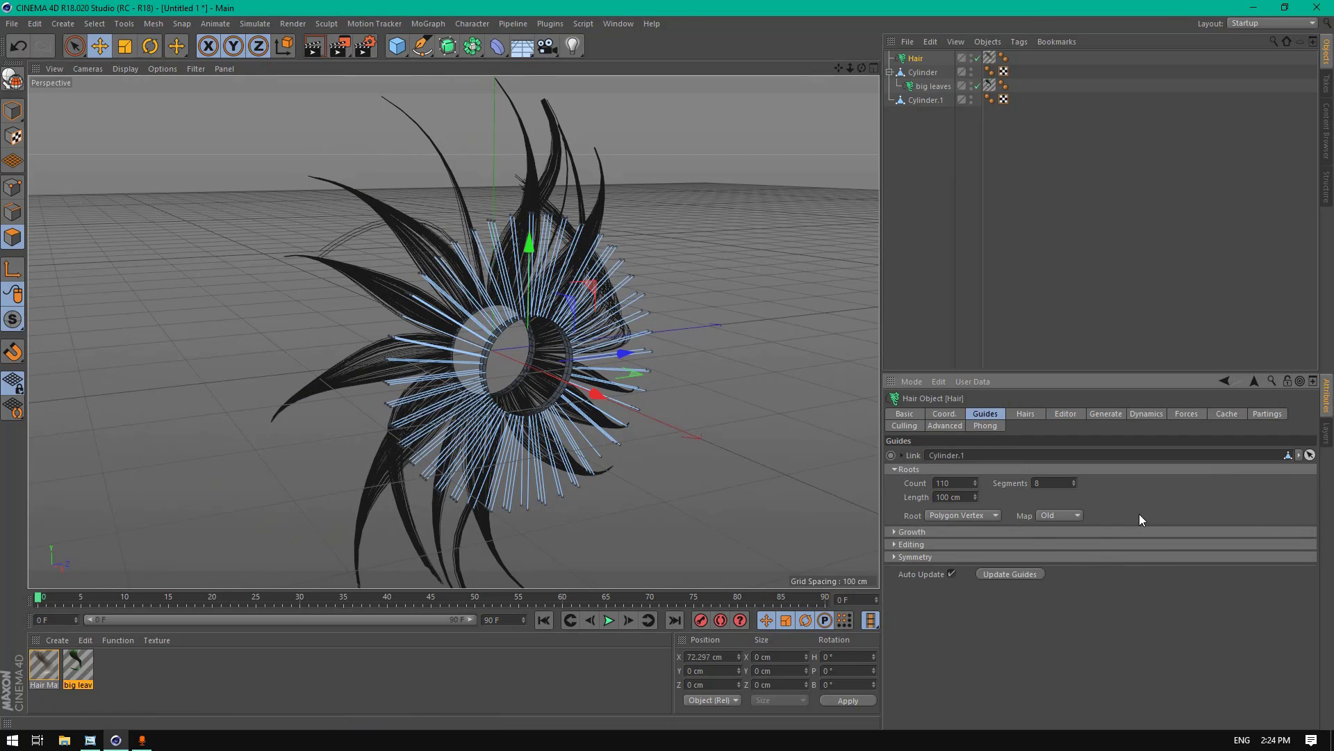
pyautogui.doubleClick(973, 497)
pyautogui.write('200')
pyautogui.press('Return')
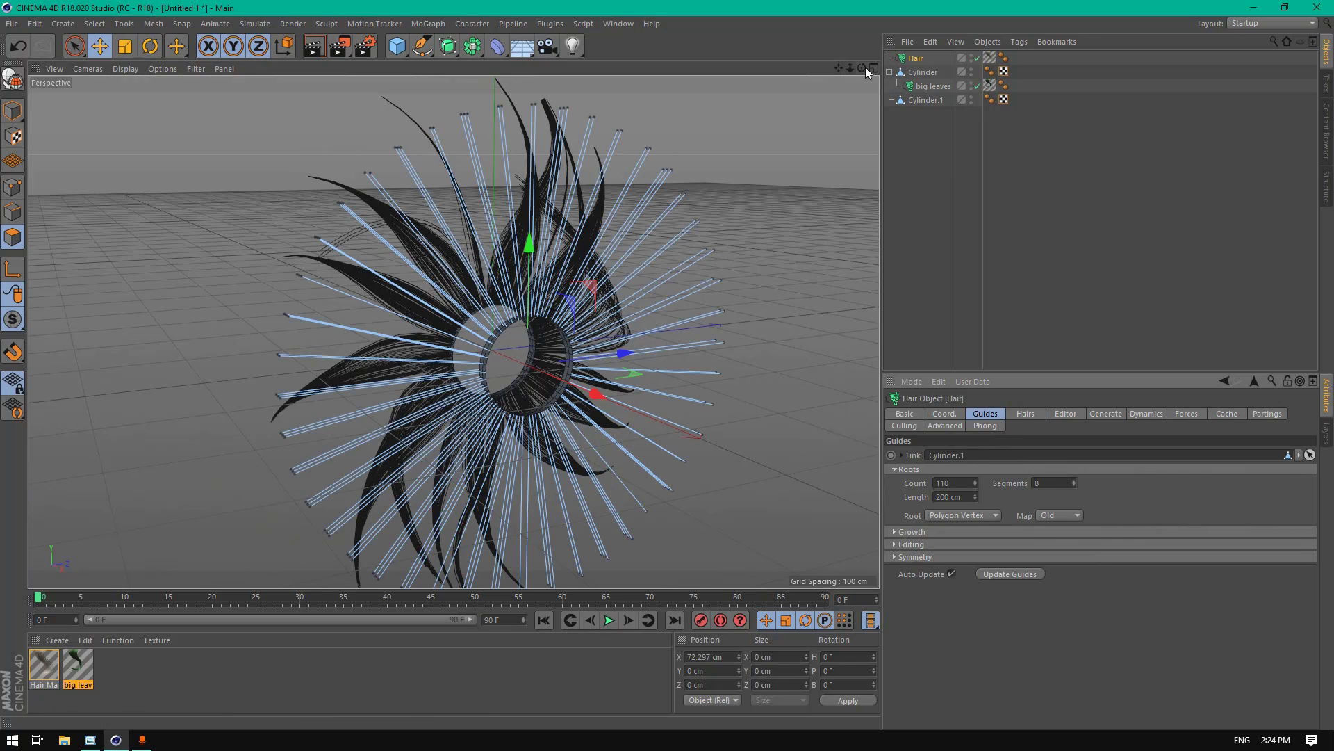
# Step: Display the new hair as Hair Lines in the editor and disable its dynamics
pyautogui.moveTo(862, 68); pyautogui.dragTo(751, 104)
pyautogui.click(1065, 414)
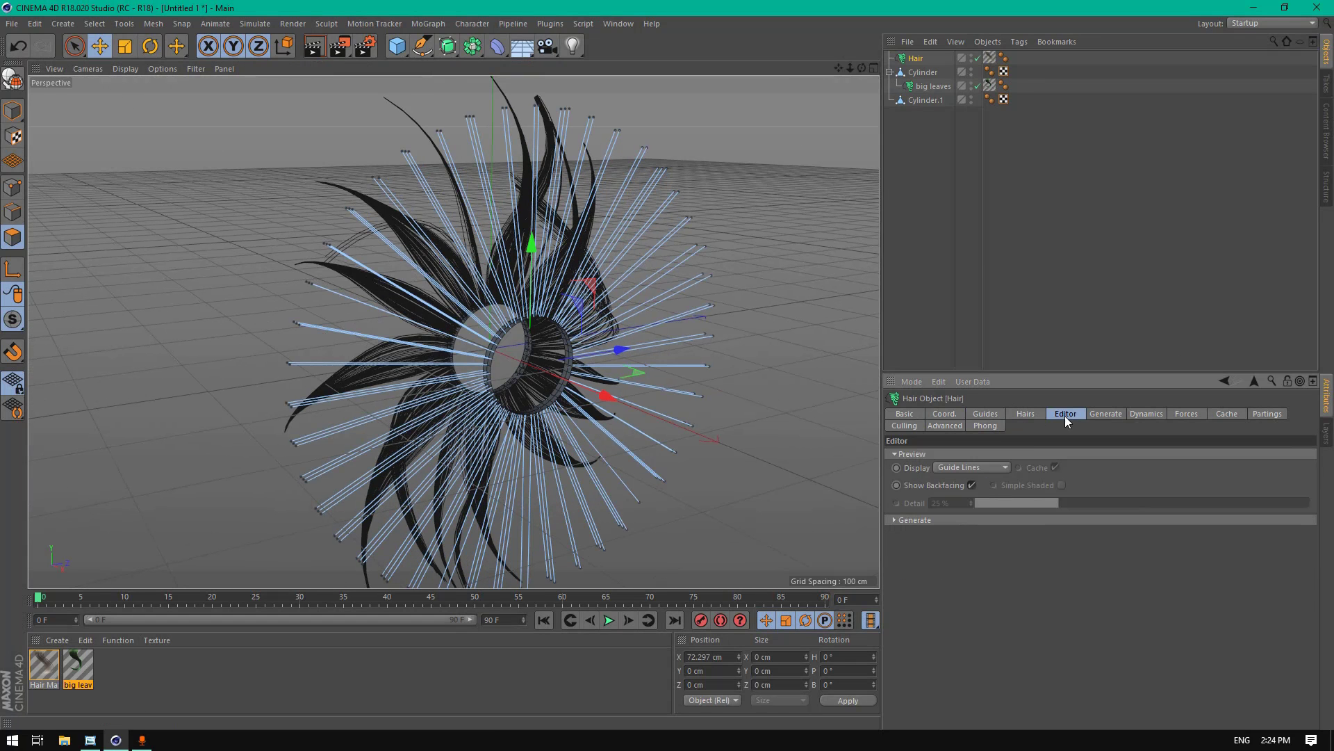
pyautogui.click(966, 467)
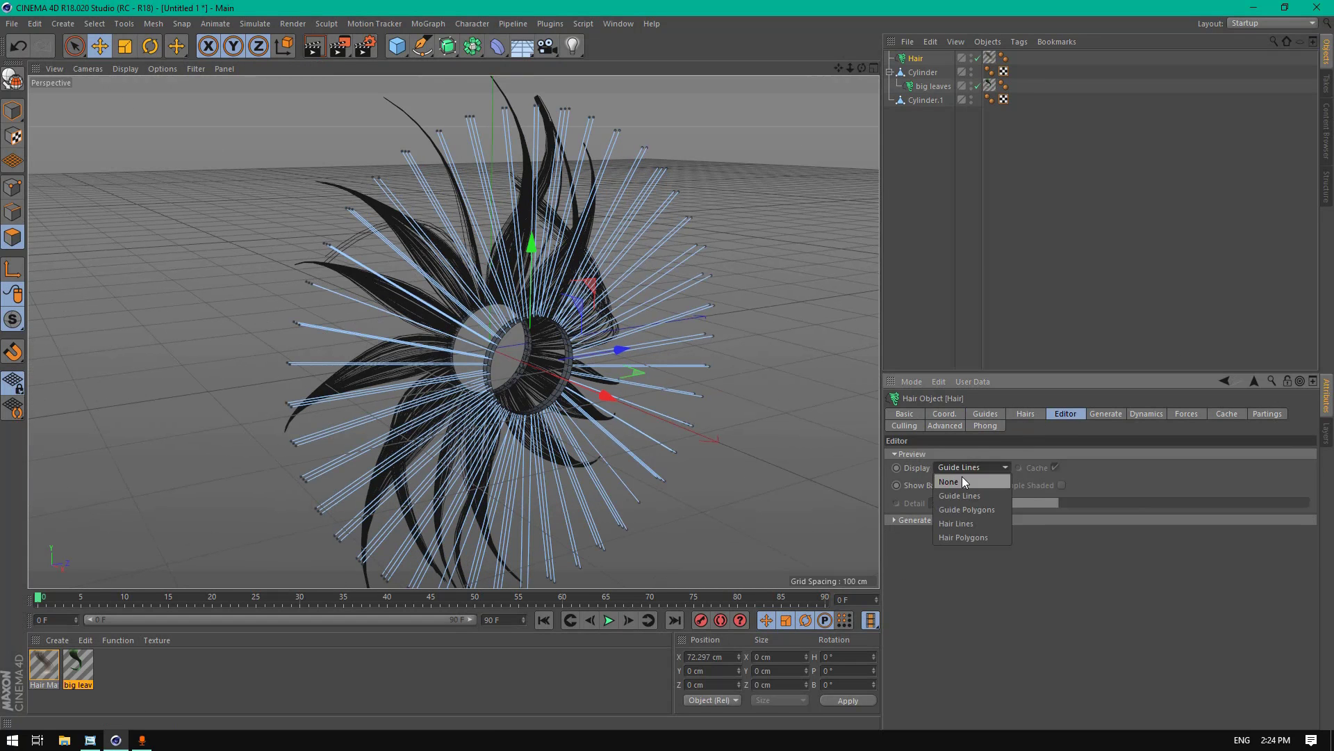
pyautogui.click(963, 524)
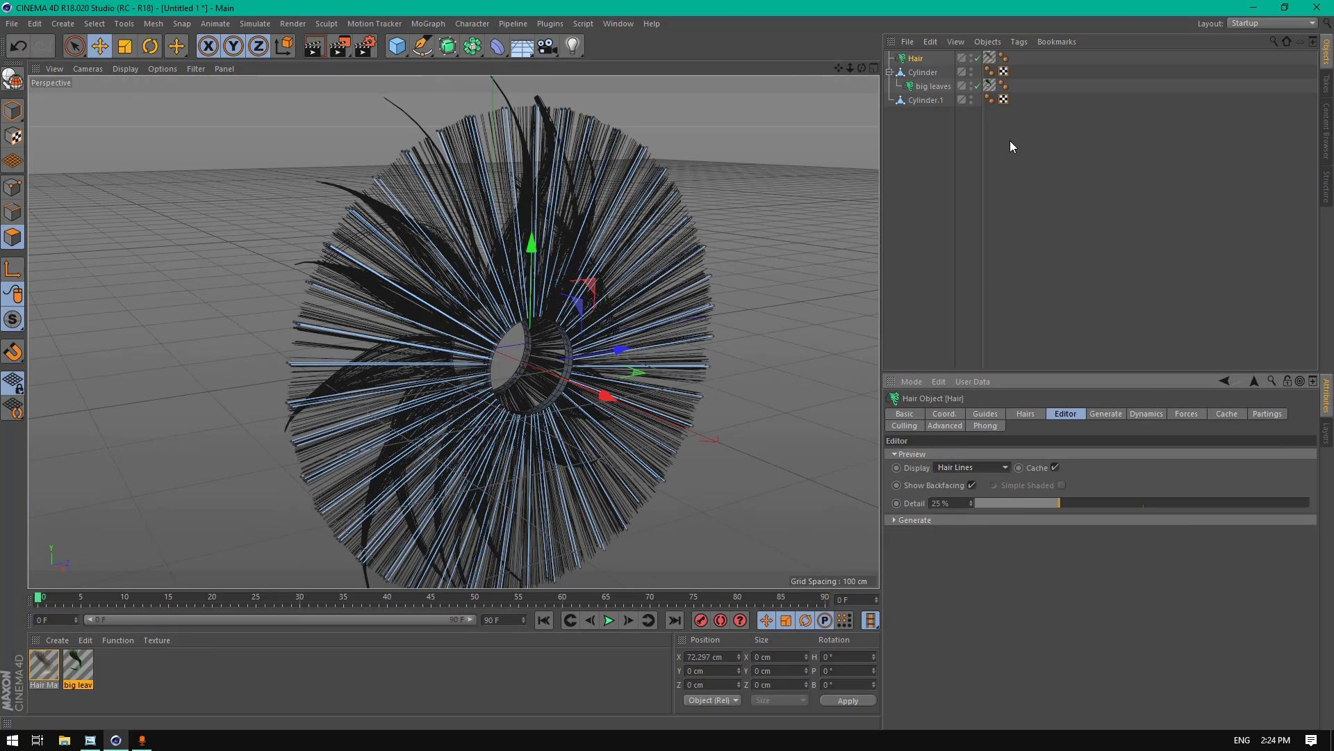
pyautogui.click(1157, 417)
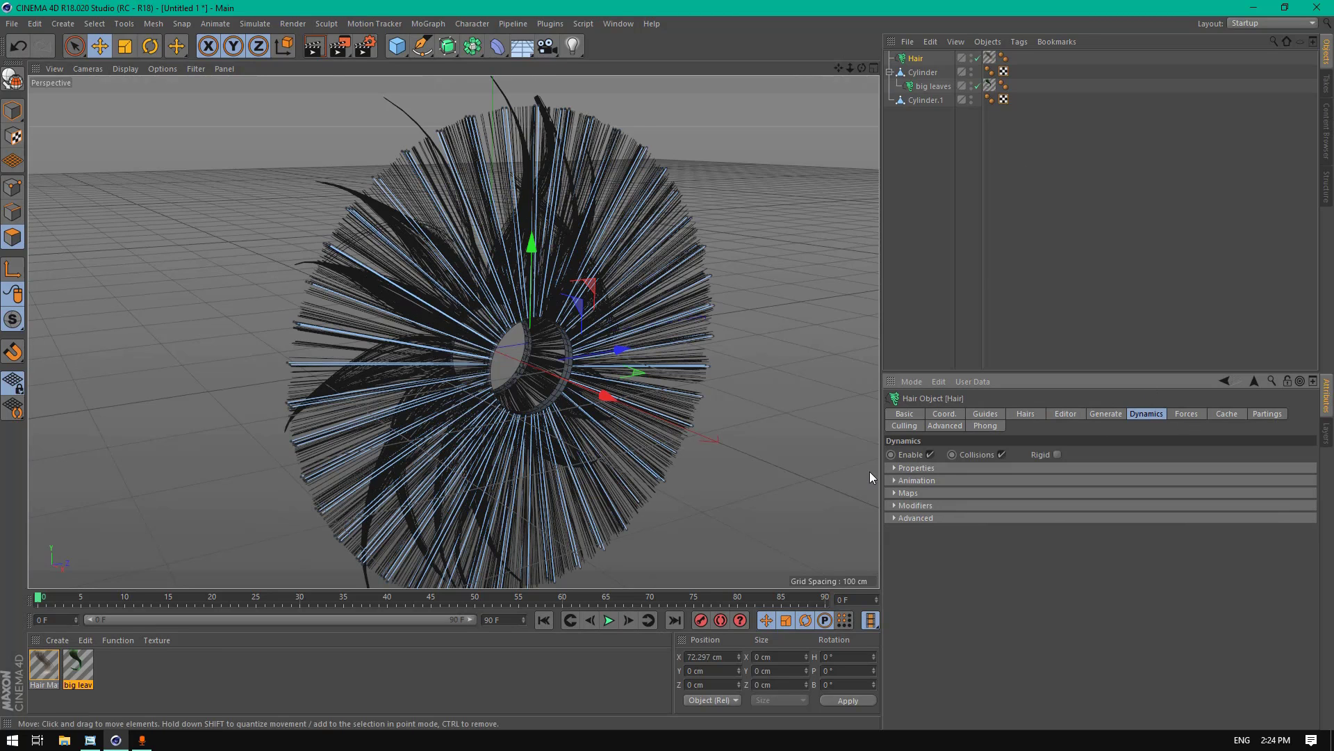
pyautogui.click(928, 455)
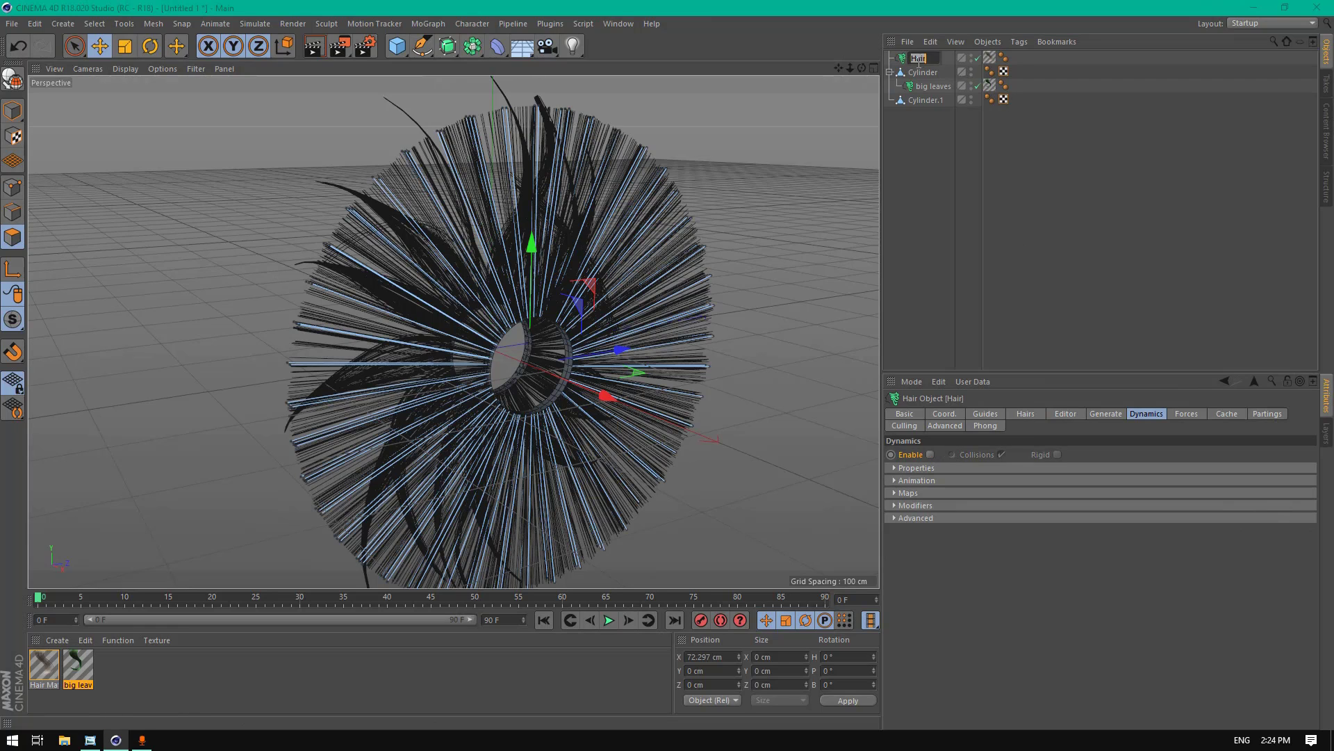
# Step: Make the new hair object a child of Cylinder.1 and rename it "medium leave"
pyautogui.moveTo(921, 63); pyautogui.dragTo(933, 102)
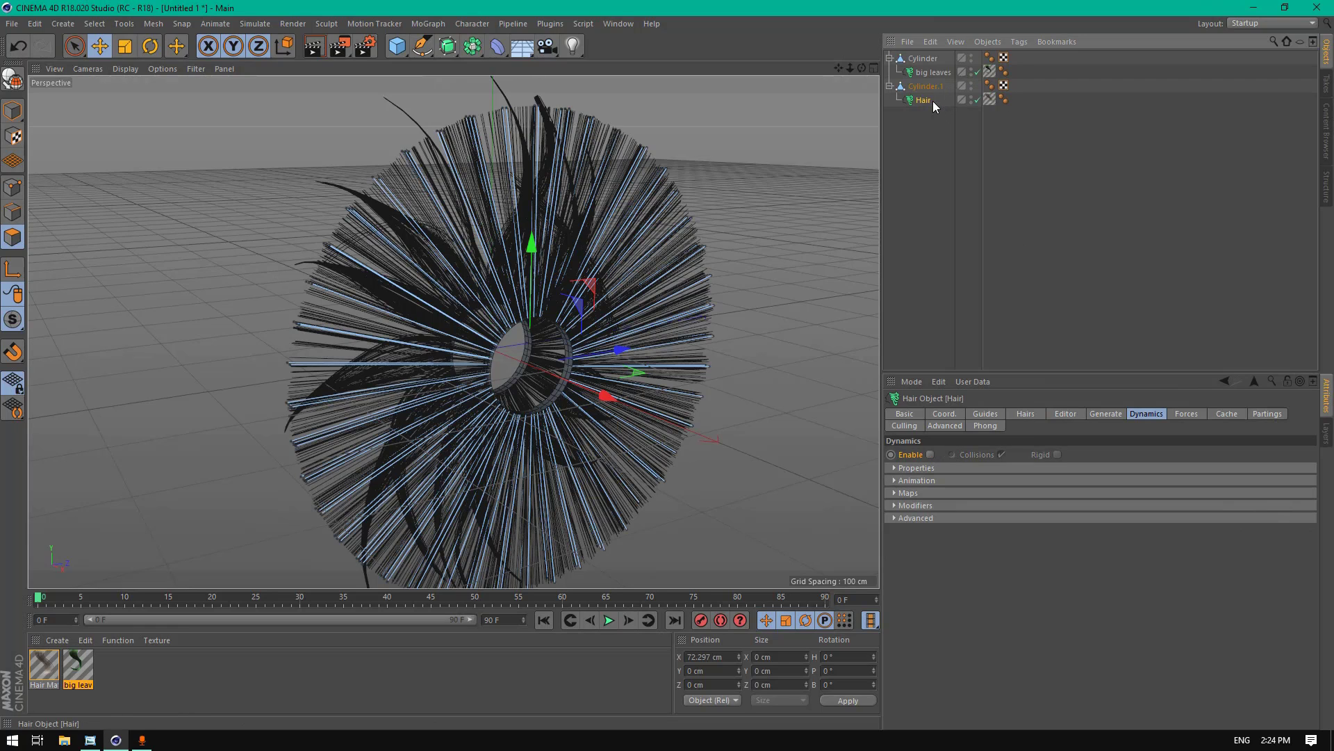
pyautogui.doubleClick(923, 100)
pyautogui.write('me')
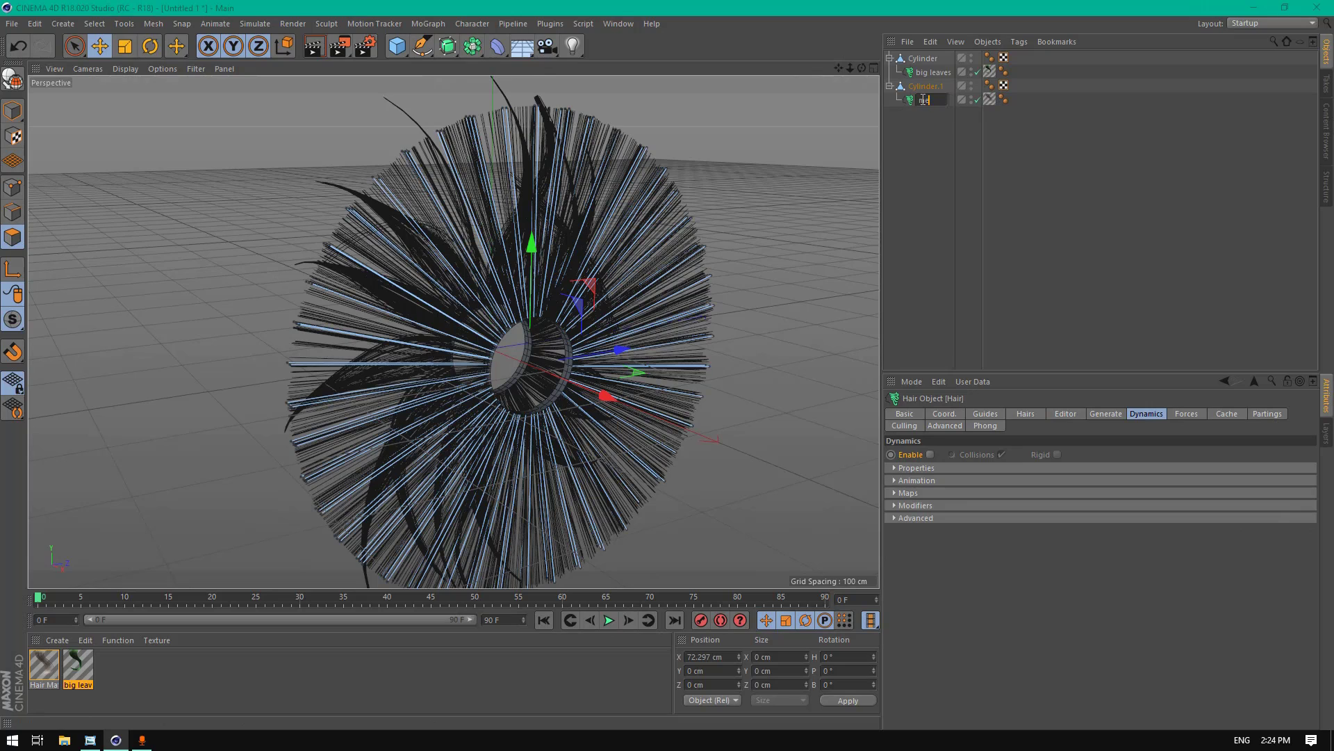
pyautogui.write('dium leave')
pyautogui.press('Return')
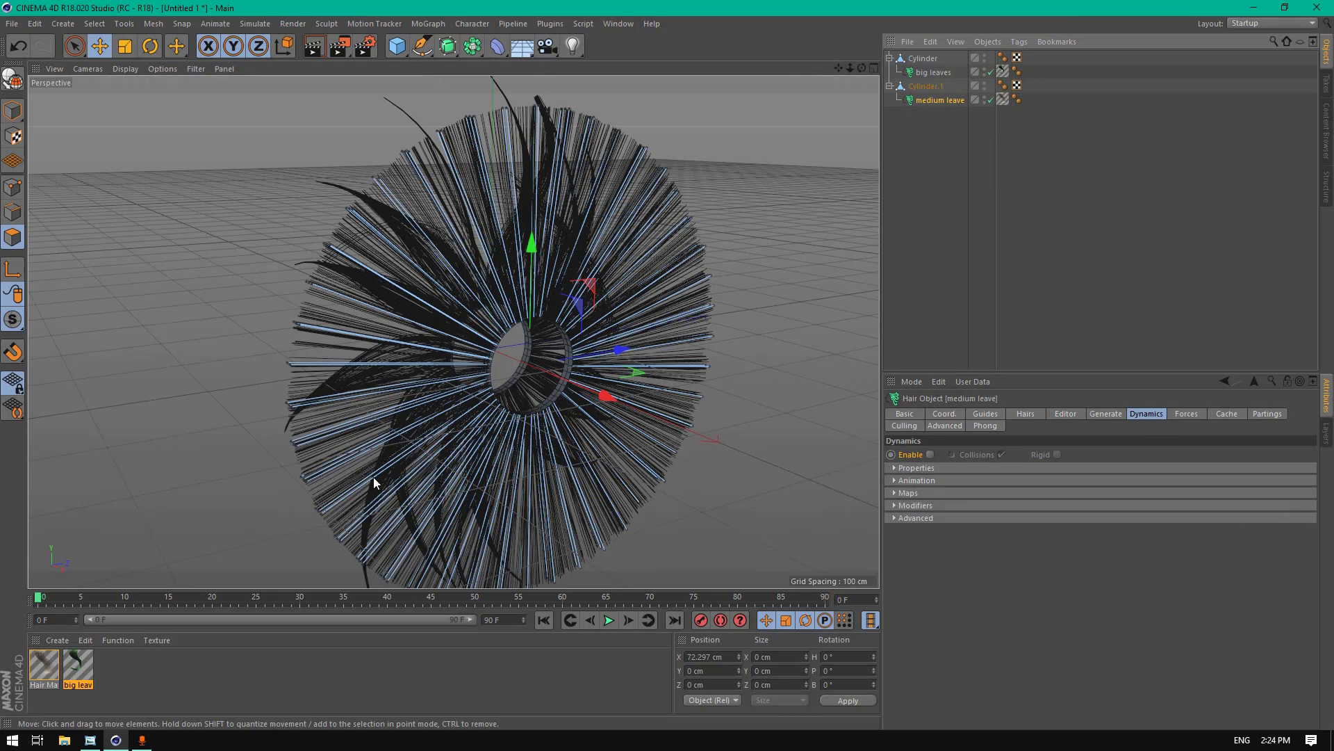
# Step: Rename the new hair material as "medium"
pyautogui.doubleClick(45, 685)
pyautogui.write('medium')
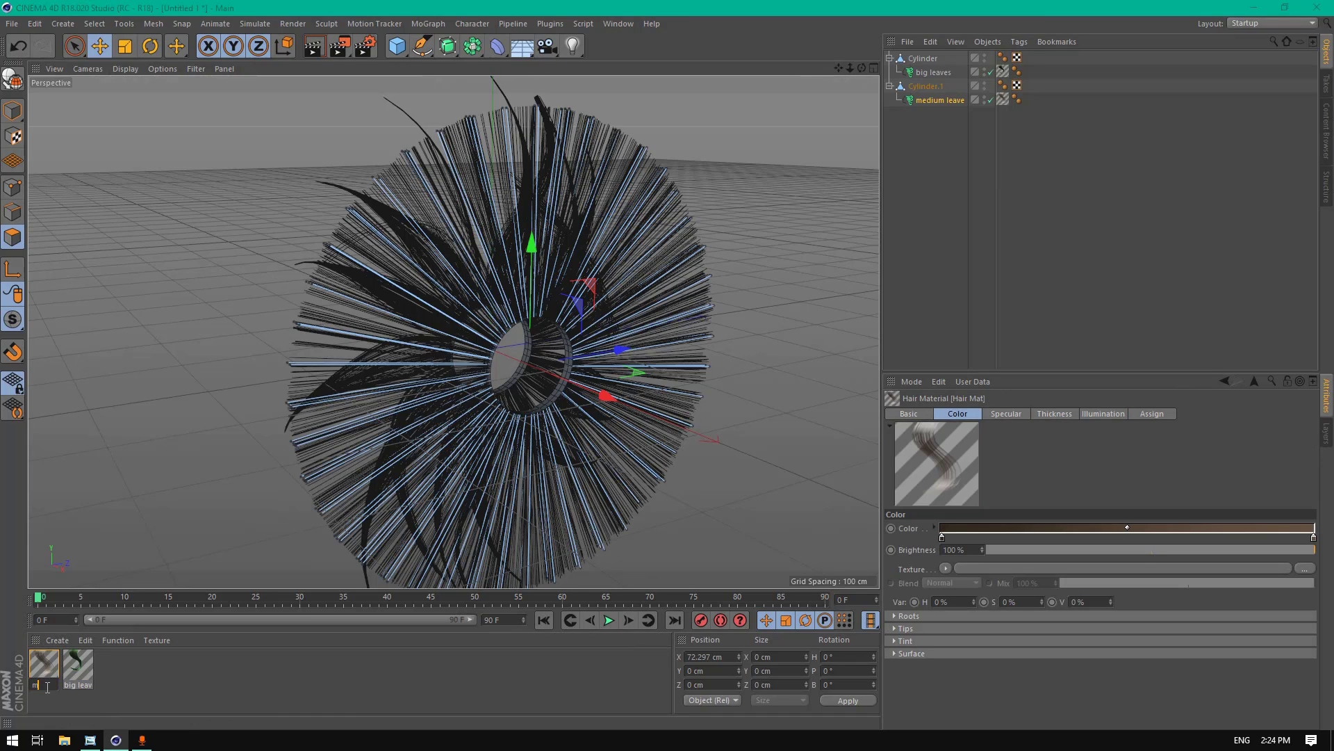
pyautogui.press('Return')
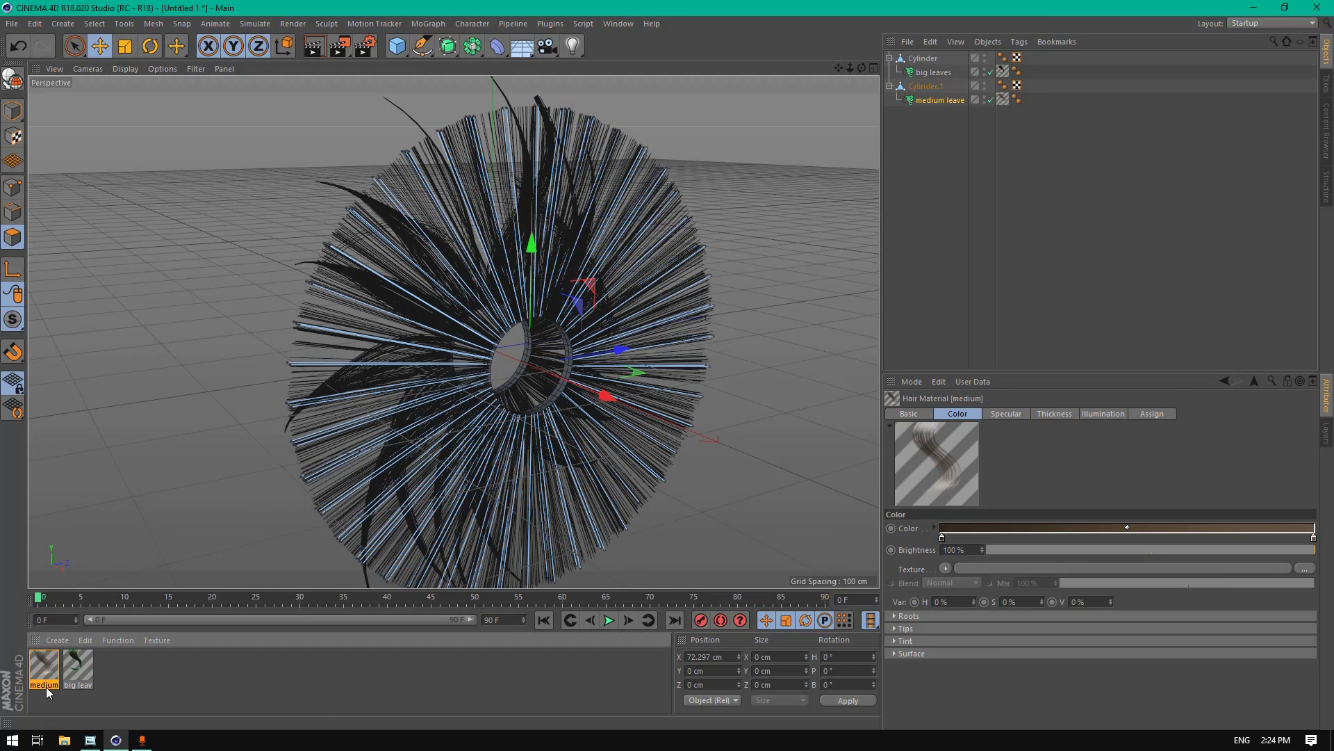
# Step: Edit the medium material's colour gradient, setting its starting knot to a dark green with hue 97° and value 28%
pyautogui.doubleClick(53, 682)
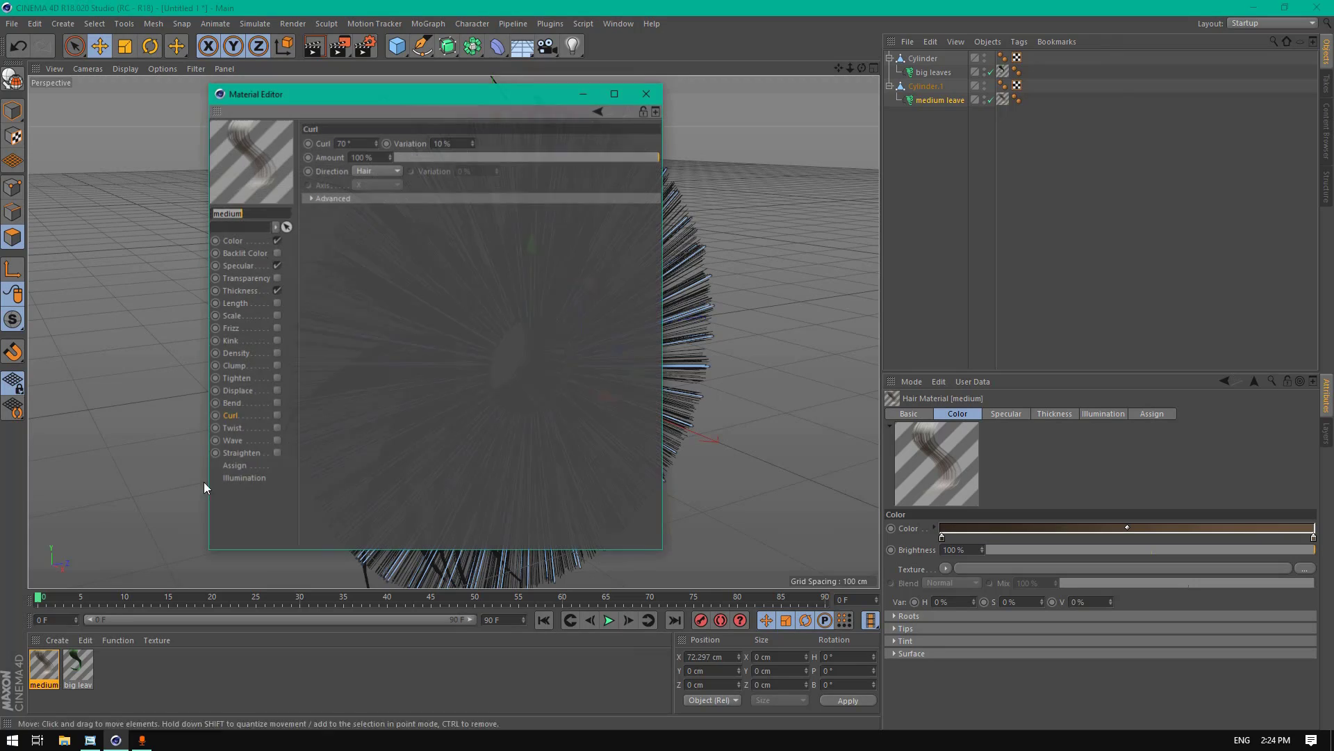
pyautogui.moveTo(369, 106); pyautogui.dragTo(646, 122)
pyautogui.click(281, 240)
pyautogui.doubleClick(532, 147)
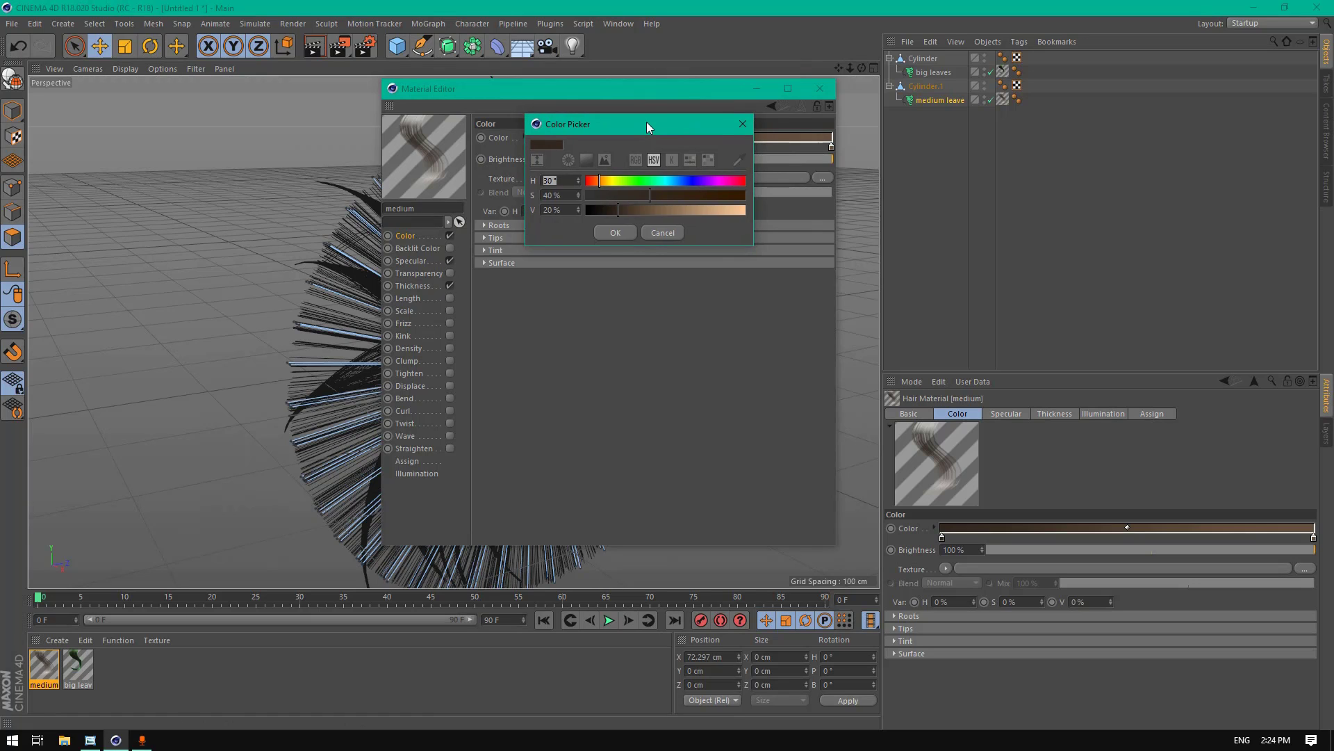
pyautogui.moveTo(647, 122); pyautogui.dragTo(662, 210)
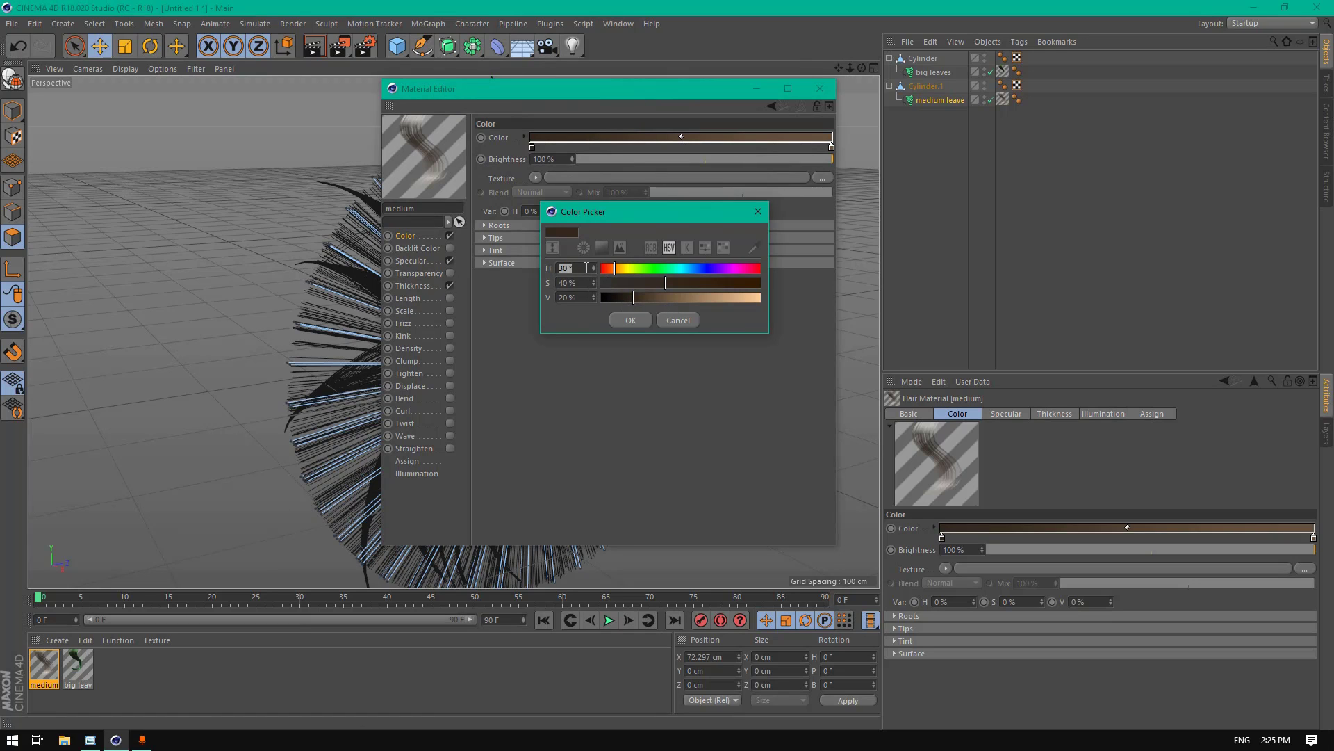
pyautogui.write('97')
pyautogui.press('Tab')
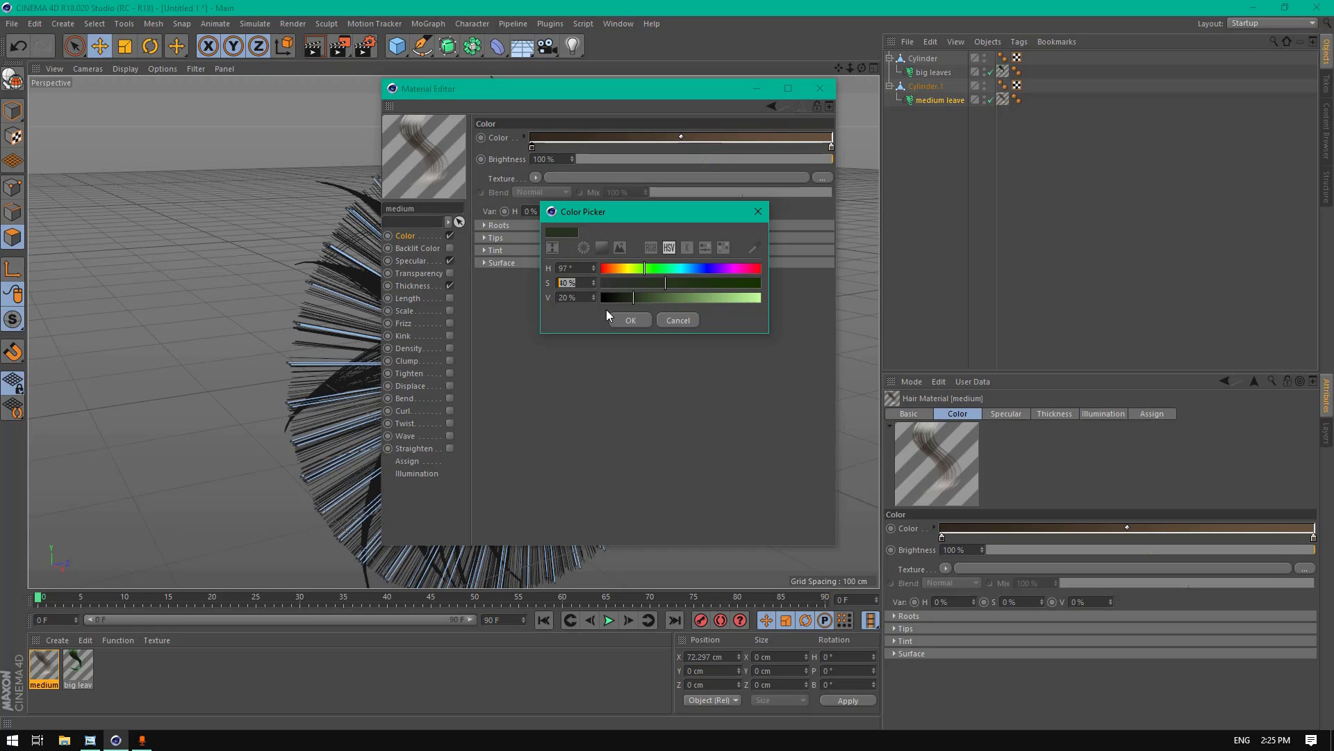
pyautogui.click(662, 282)
pyautogui.moveTo(584, 298); pyautogui.dragTo(393, 300)
pyautogui.write('28')
pyautogui.click(629, 317)
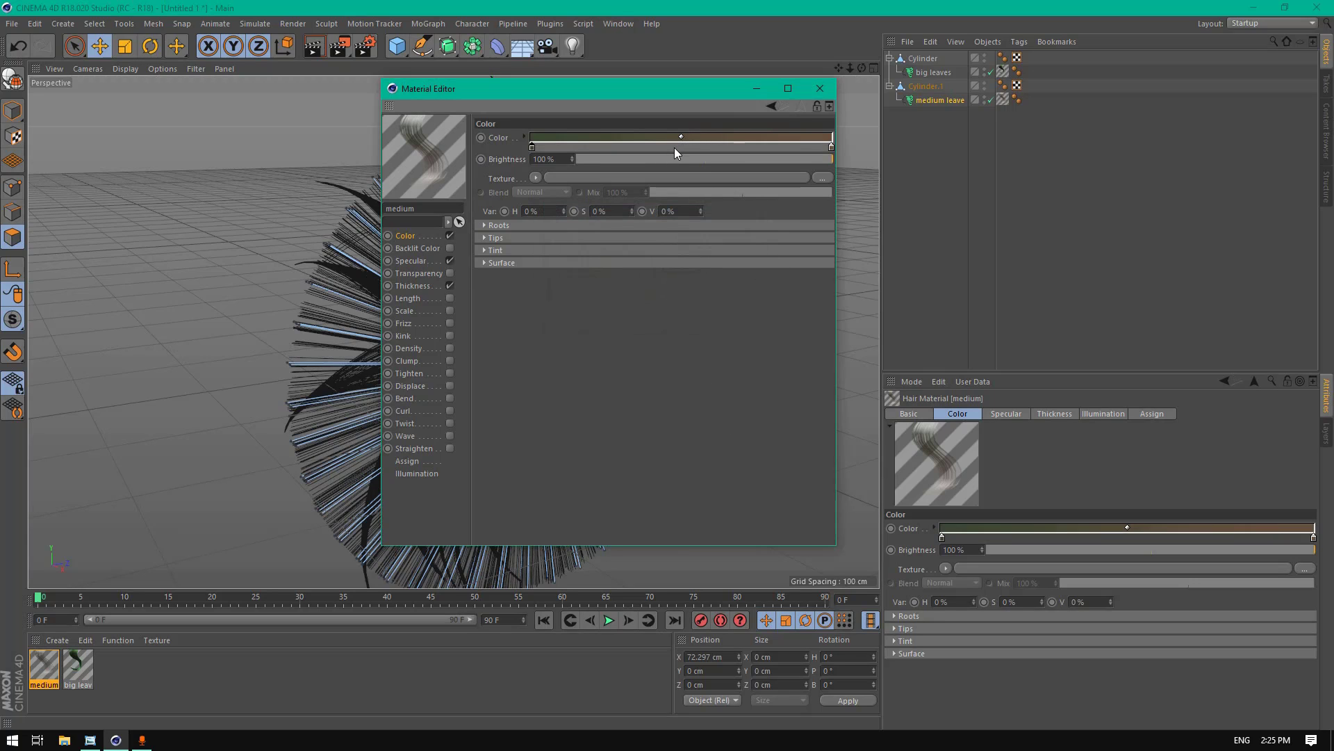
# Step: Set the gradient's end knot to a bright green with hue 91°, saturation 70% and value 70%
pyautogui.doubleClick(831, 146)
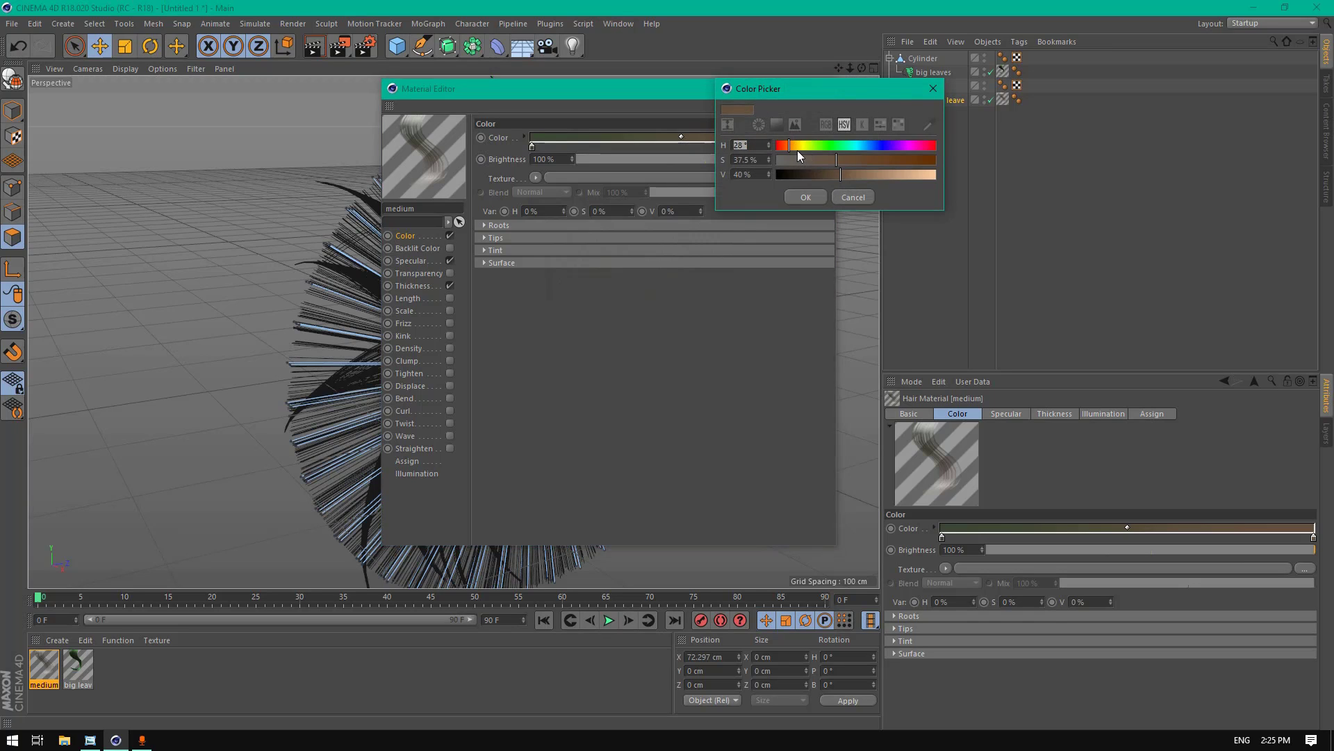
pyautogui.moveTo(799, 144); pyautogui.dragTo(736, 170)
pyautogui.write('70')
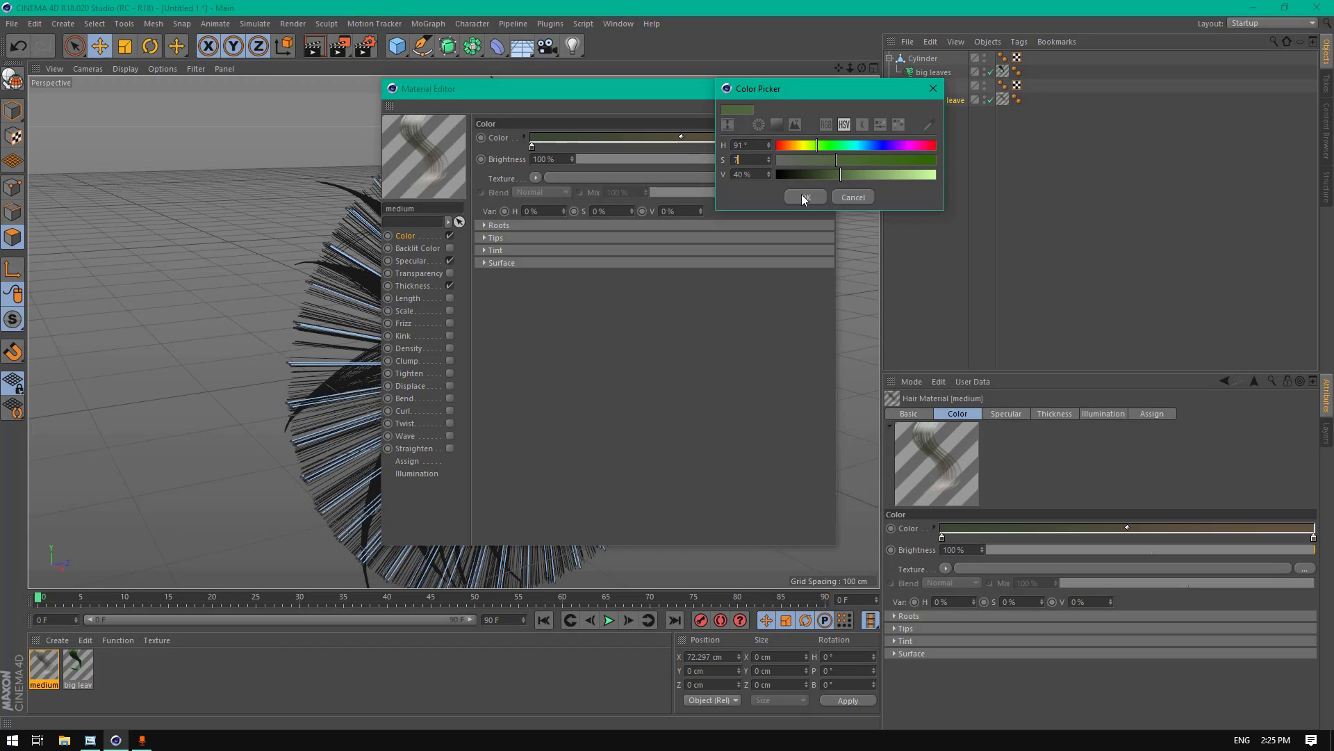
pyautogui.press('Tab')
pyautogui.write('70')
pyautogui.press('Return')
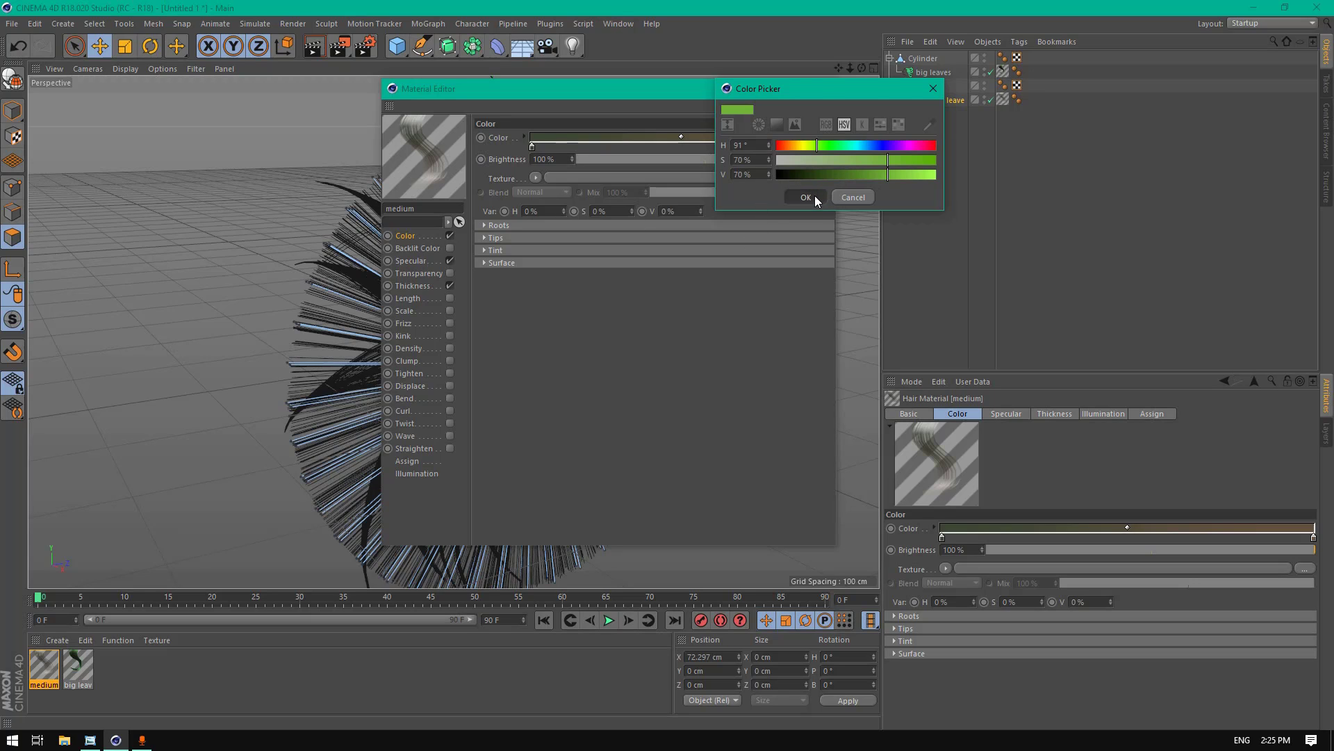
pyautogui.click(806, 197)
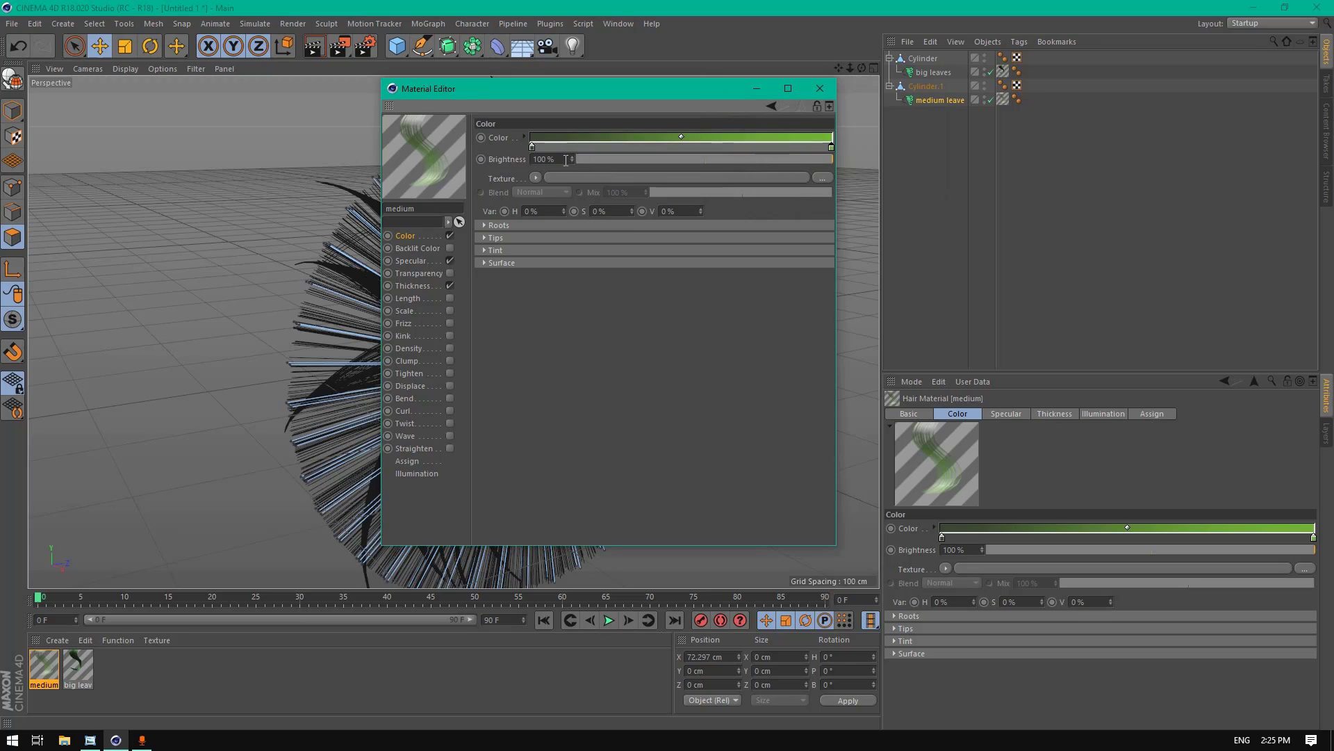
# Step: Set the medium material's colour brightness to 75%
pyautogui.moveTo(567, 159); pyautogui.dragTo(525, 160)
pyautogui.write('75')
pyautogui.press('Return')
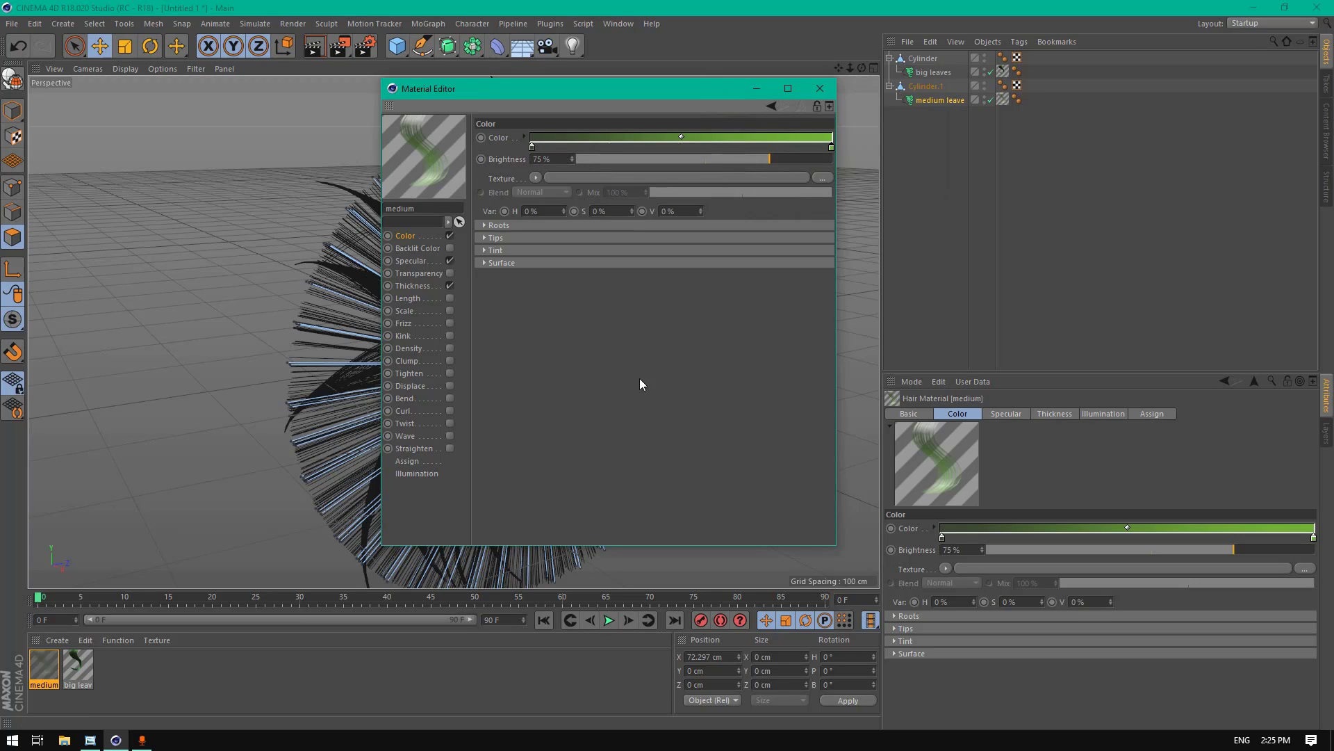
# Step: Tint the medium material's primary specular colour pale cyan with hue 179° and saturation 21%
pyautogui.click(417, 261)
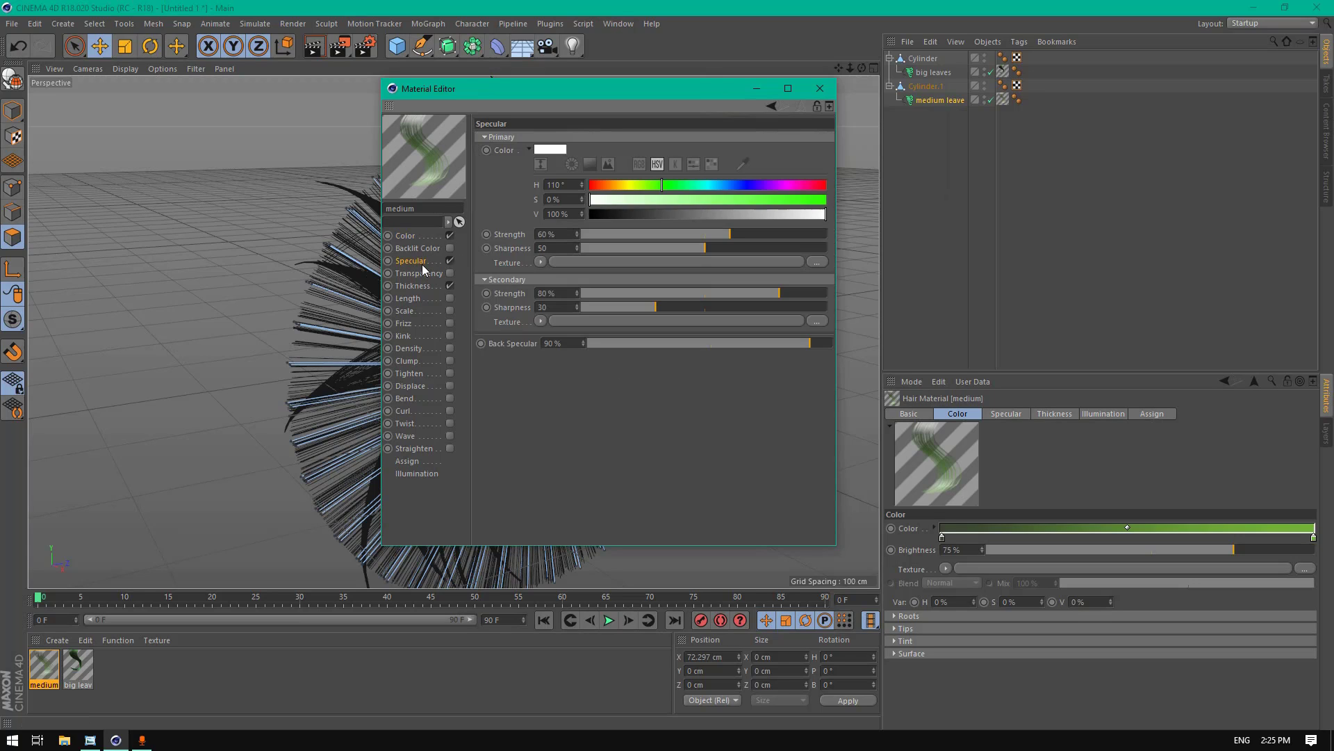
pyautogui.doubleClick(576, 185)
pyautogui.click(692, 184)
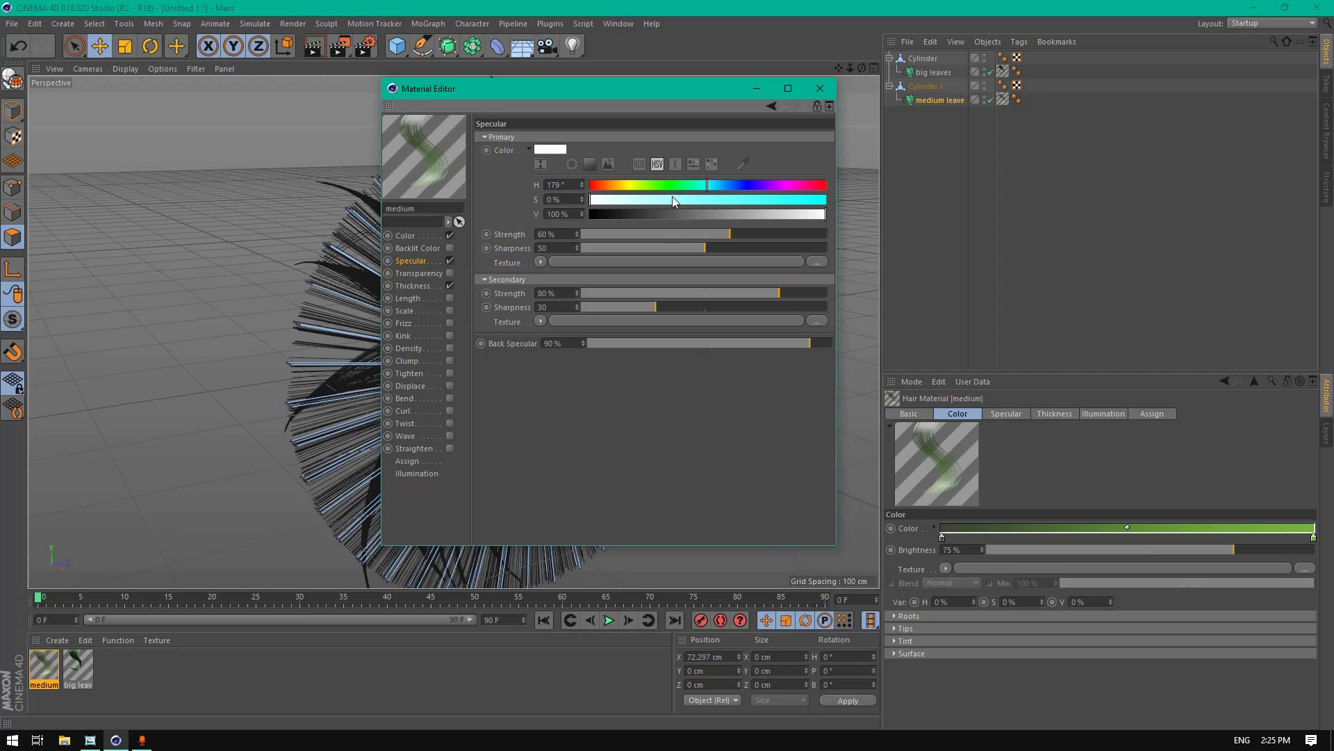
pyautogui.moveTo(625, 199); pyautogui.dragTo(640, 200)
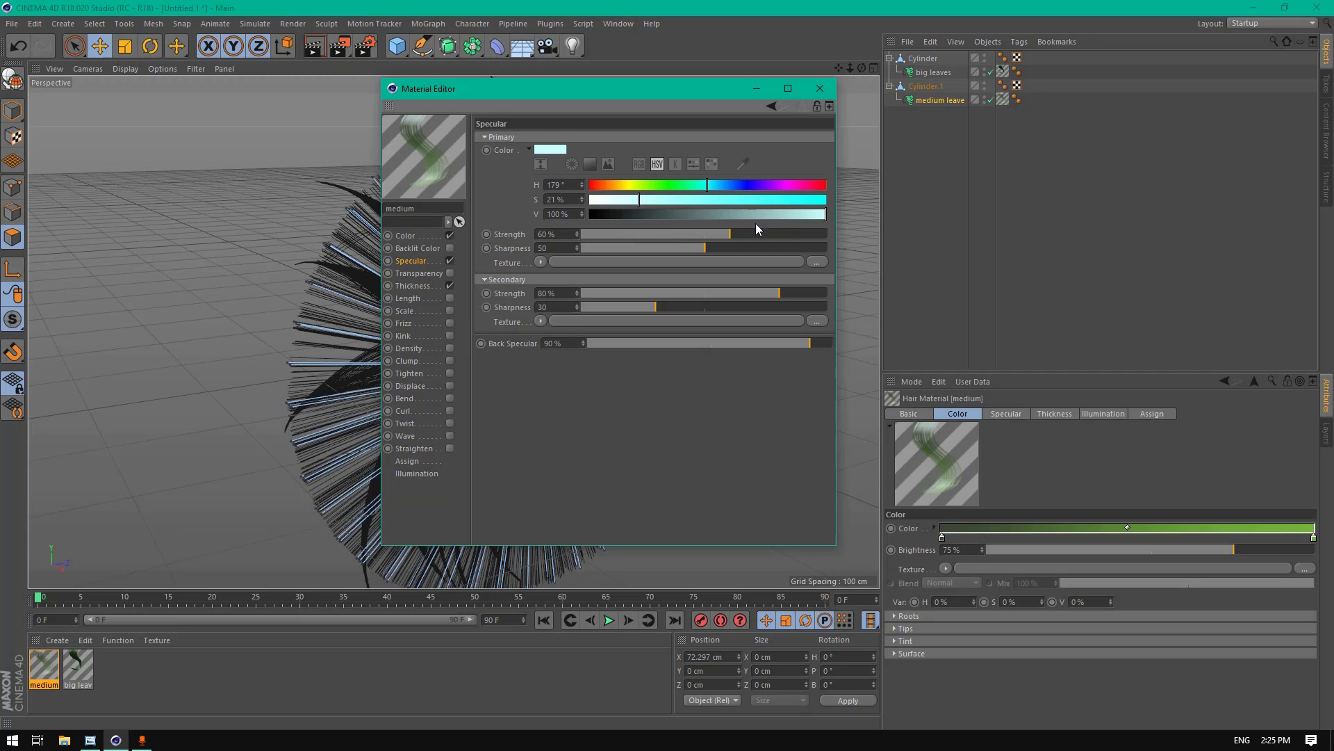
# Step: Set the medium material's primary specular colour value to 88% and its root thickness to 3 cm
pyautogui.click(798, 217)
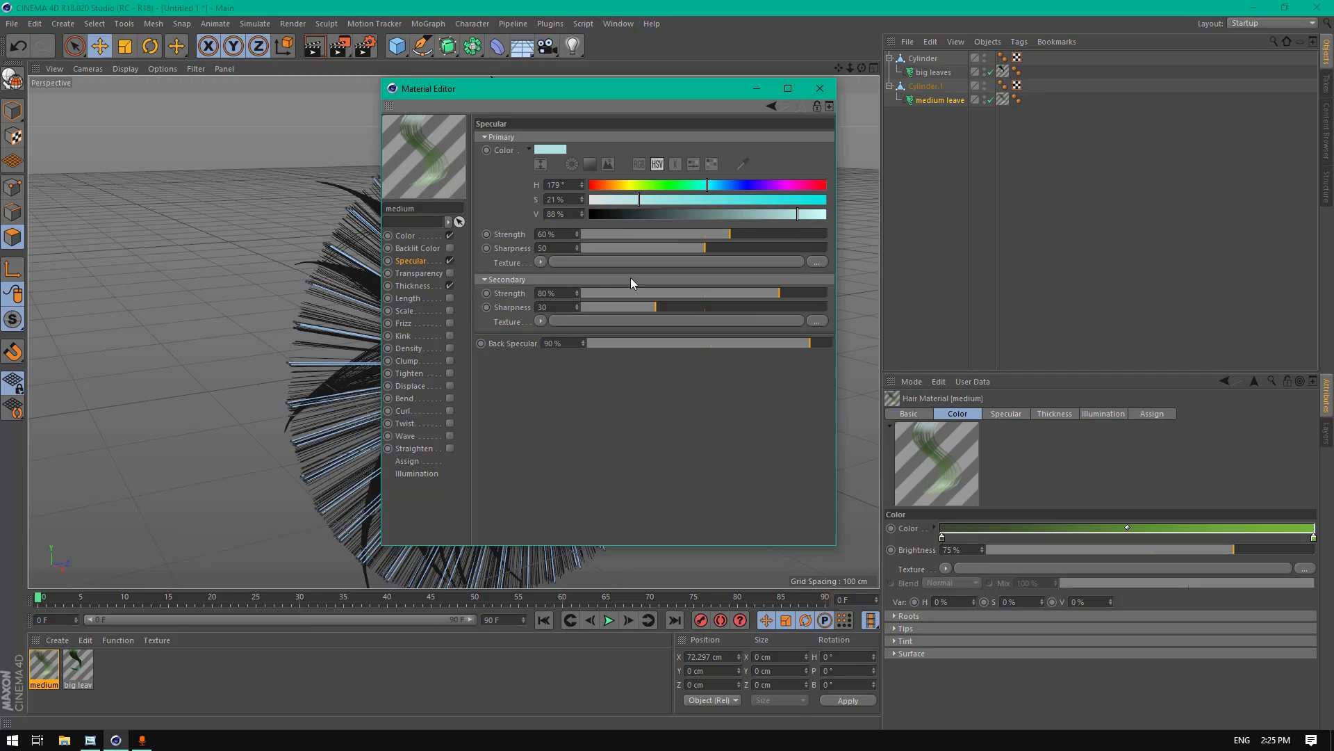
pyautogui.click(414, 287)
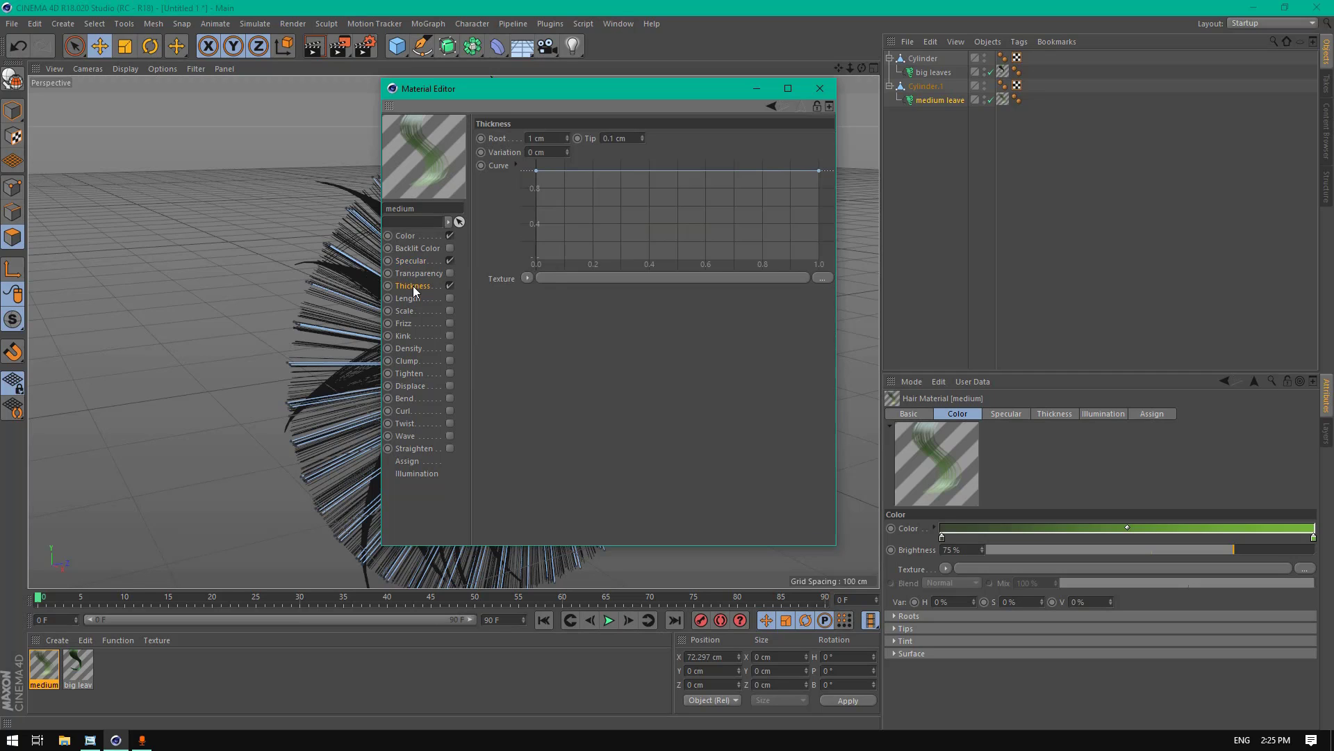
pyautogui.doubleClick(539, 138)
pyautogui.write('3')
pyautogui.press('Return')
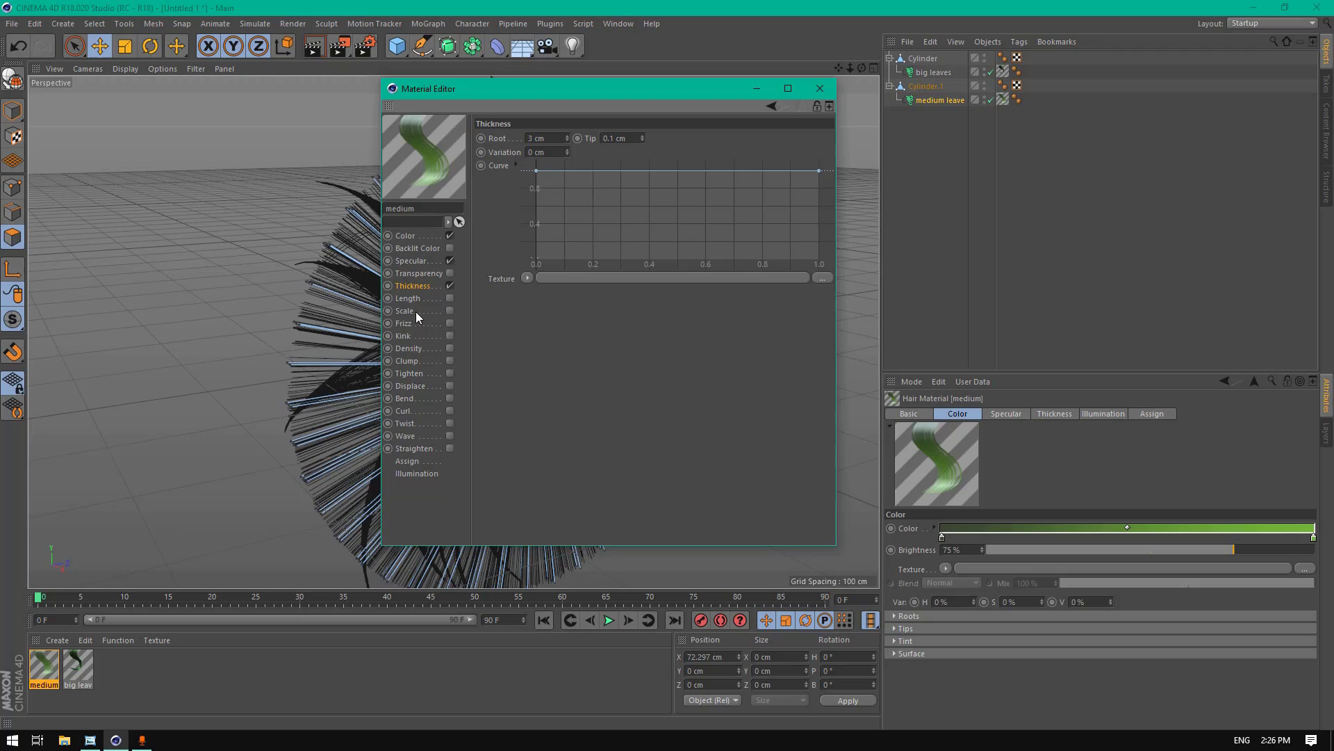
# Step: Enable Clump on the medium material with both the count and the clump amount set to 100%
pyautogui.click(417, 361)
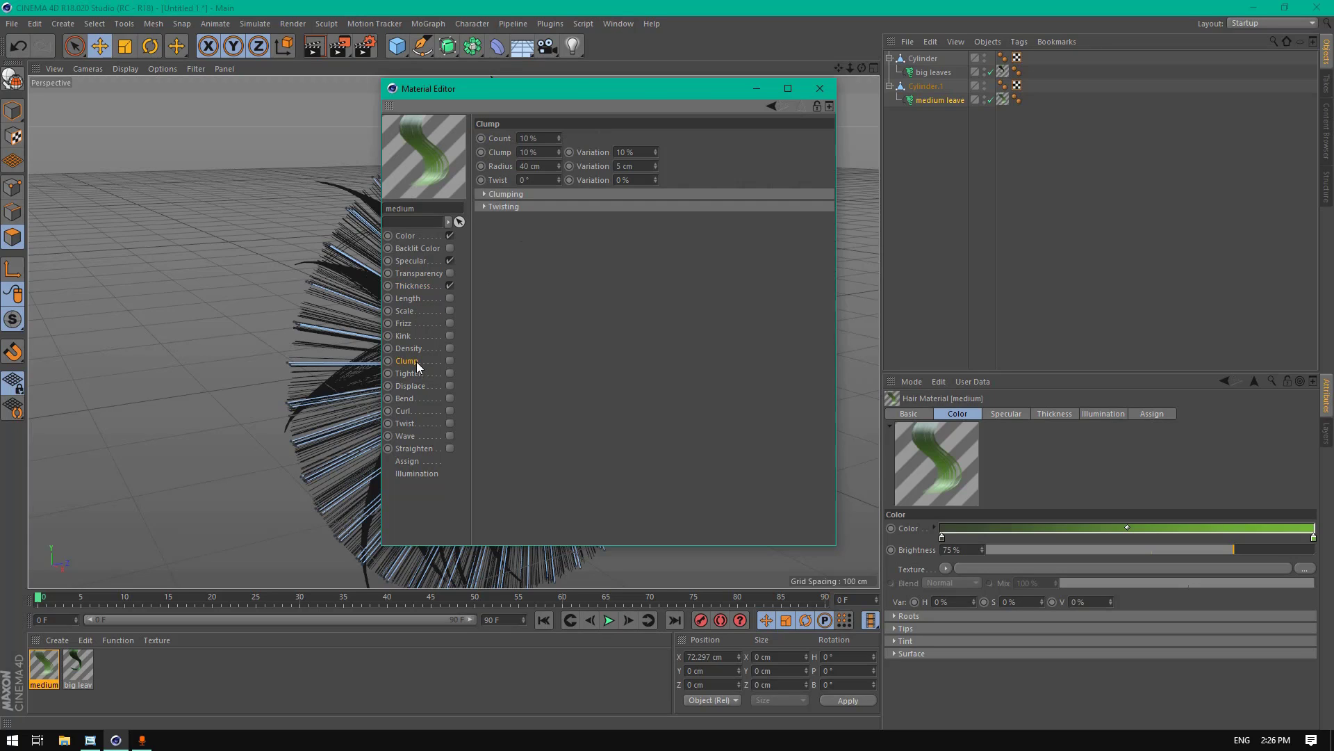
pyautogui.click(451, 361)
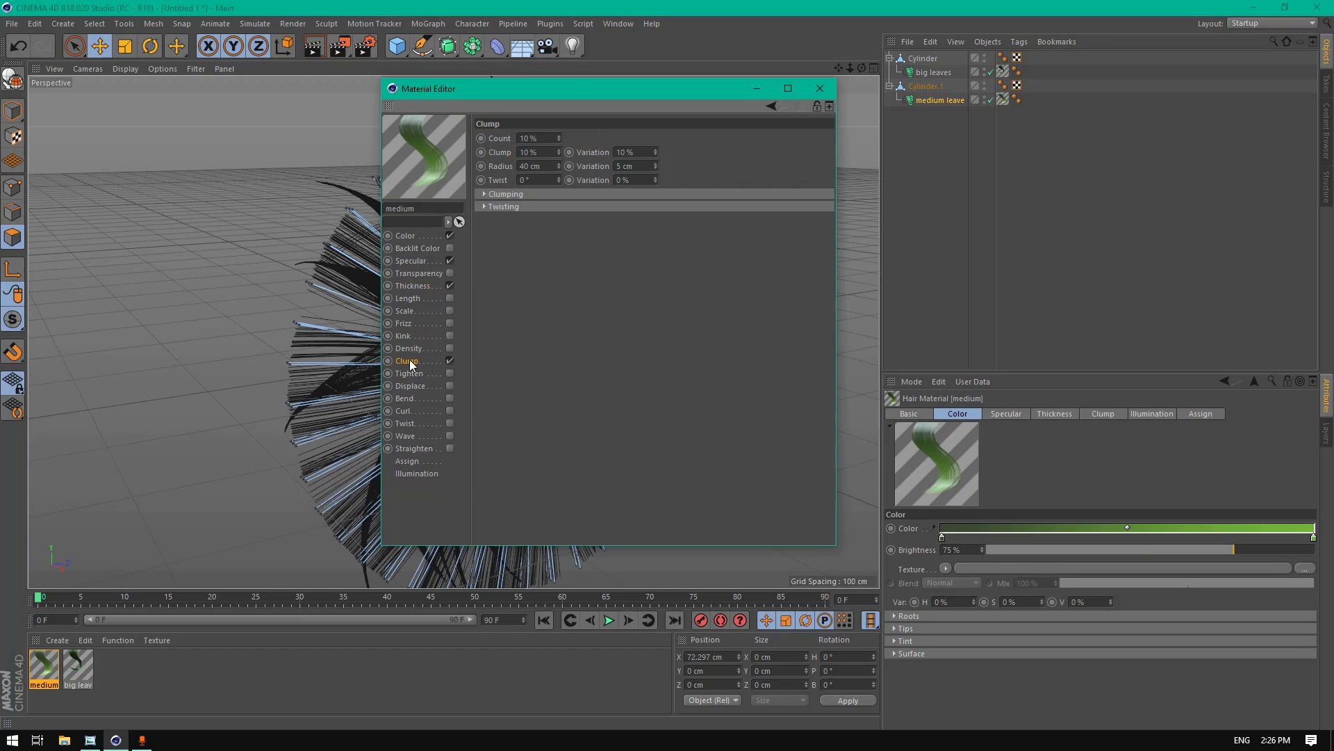
pyautogui.click(549, 138)
pyautogui.press('Return')
pyautogui.write('00')
pyautogui.press('Return')
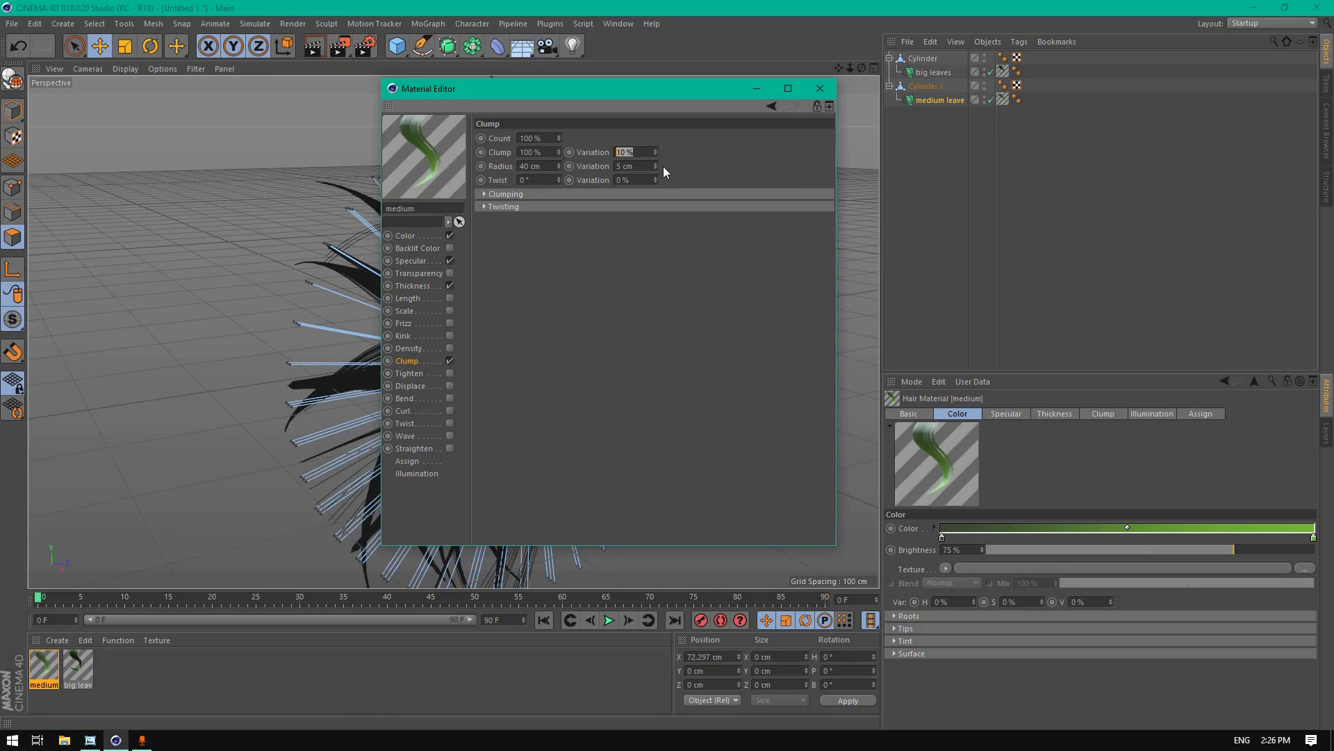
pyautogui.press('Tab')
# Step: Enable Curl on the medium material and set the curl angle to 40°
pyautogui.click(403, 412)
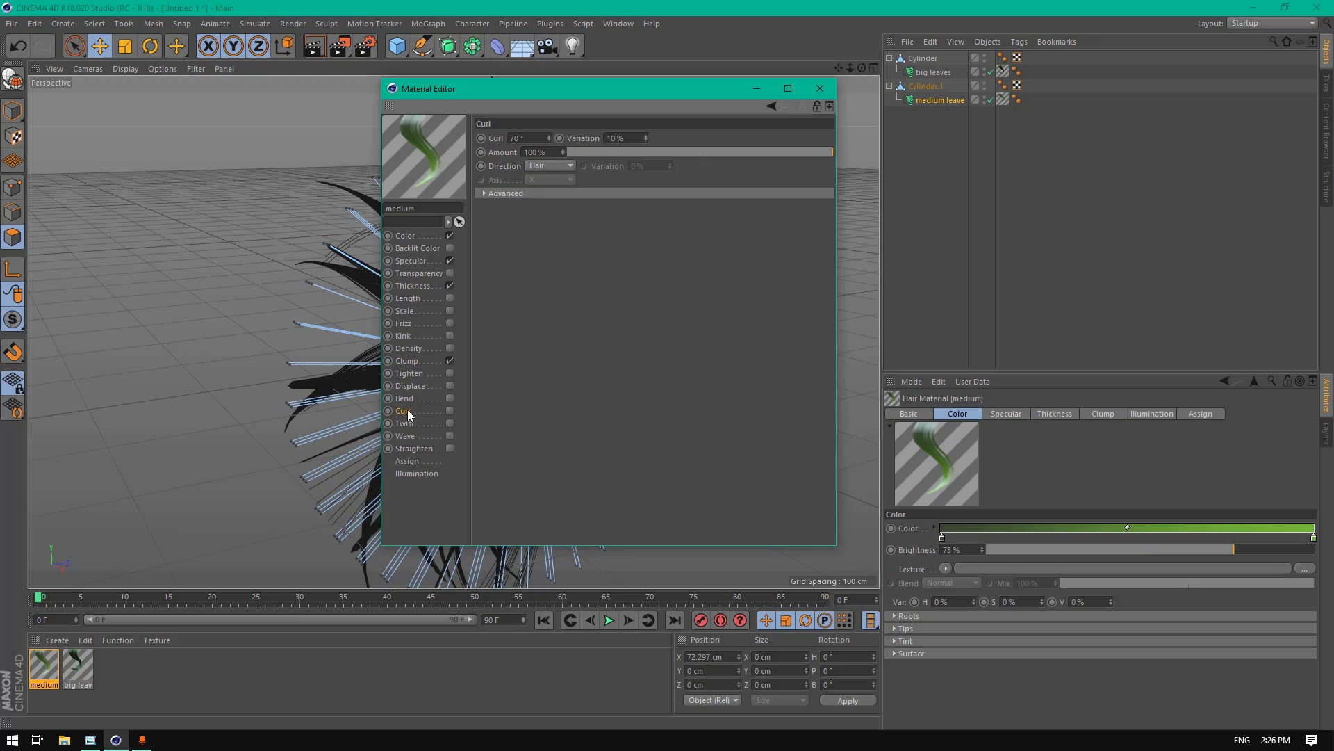
pyautogui.click(450, 410)
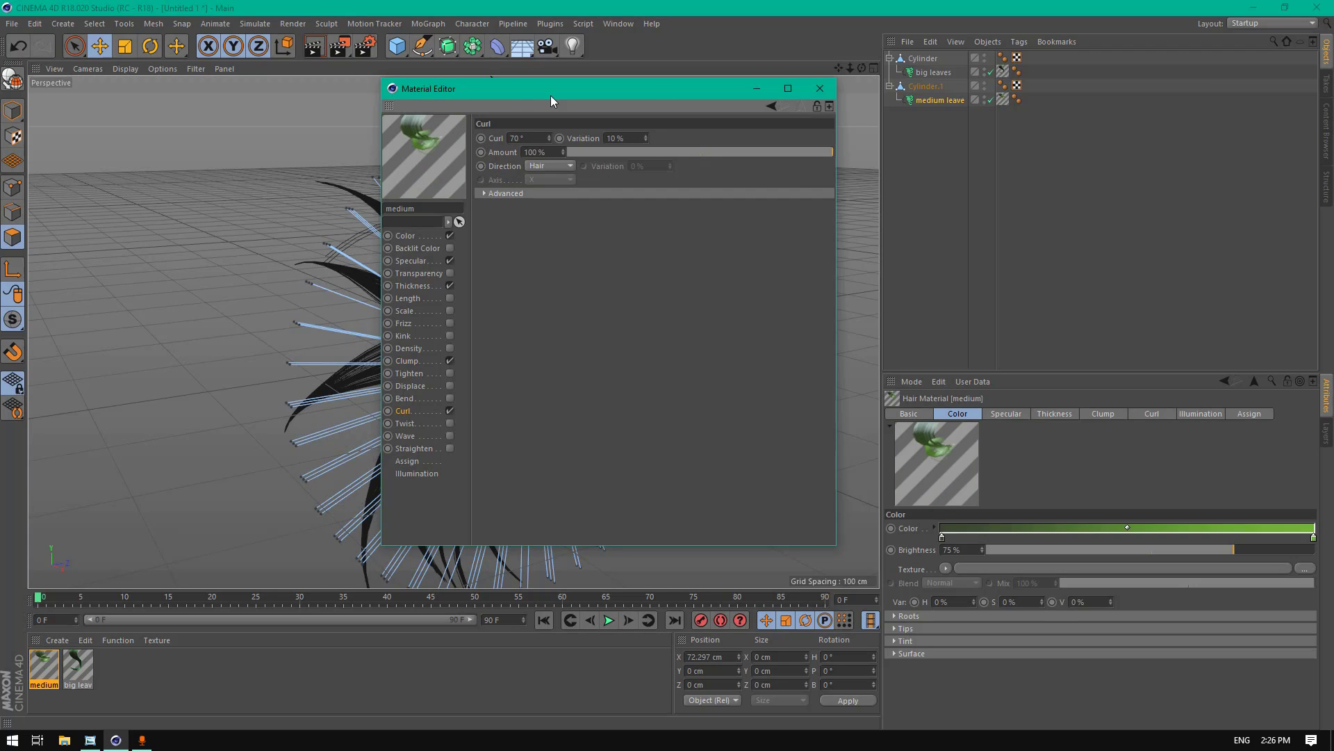
pyautogui.moveTo(665, 105); pyautogui.dragTo(859, 111)
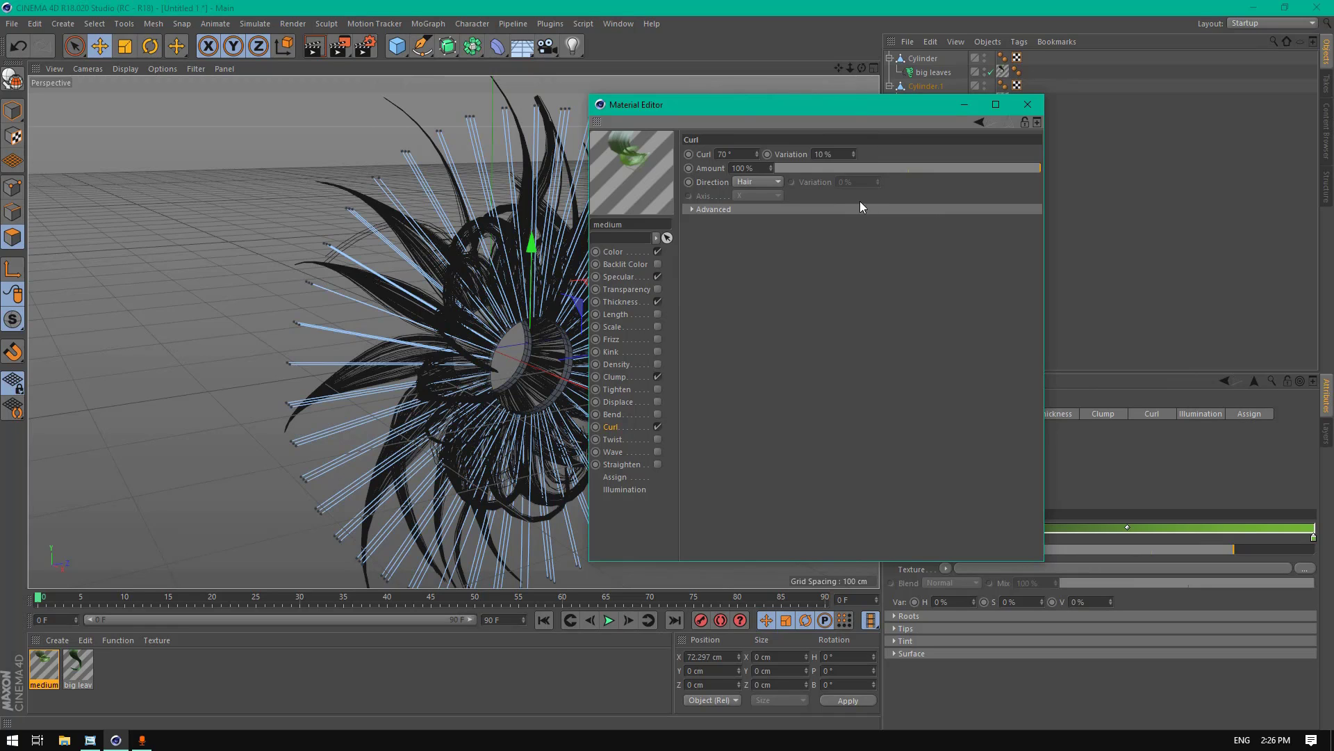
pyautogui.doubleClick(744, 154)
pyautogui.write('40')
pyautogui.press('Return')
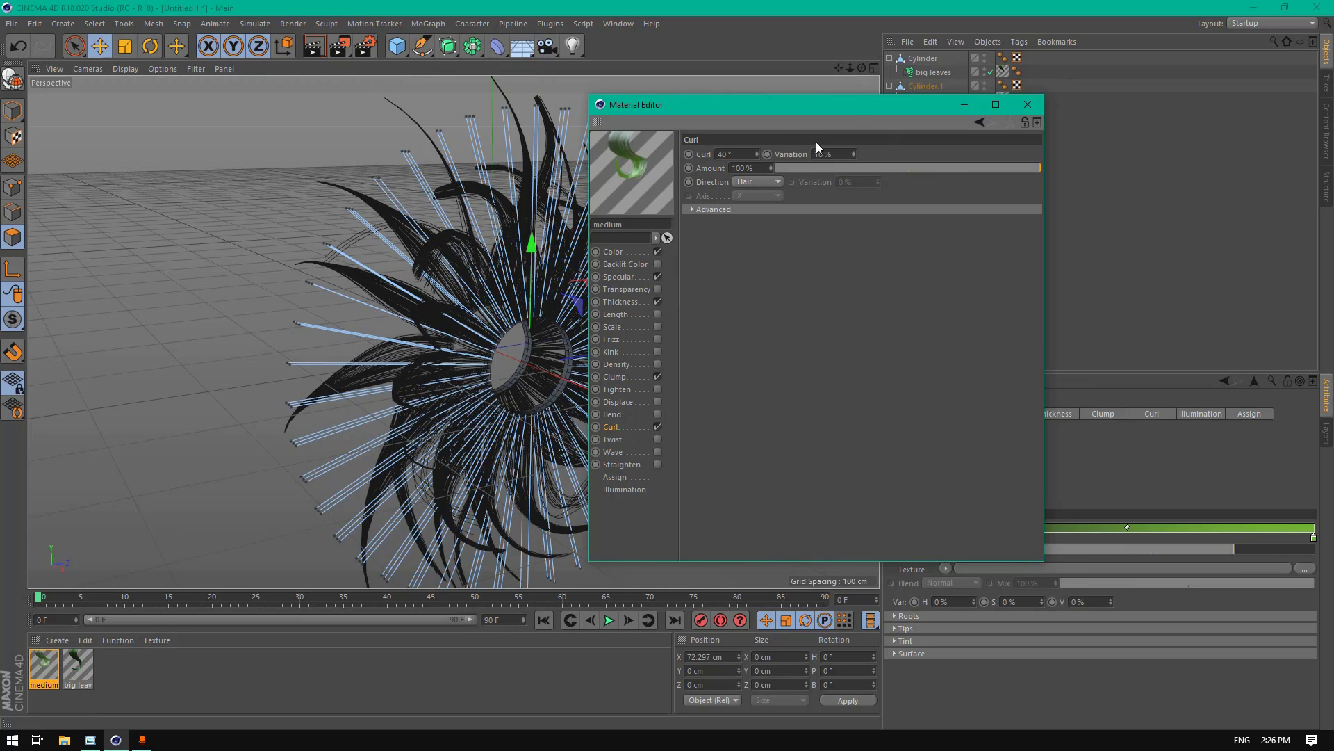
# Step: Try a 20° curl on the medium material, comparing the medium leaves with the big leaves
pyautogui.moveTo(809, 110); pyautogui.dragTo(745, 126)
pyautogui.click(940, 74)
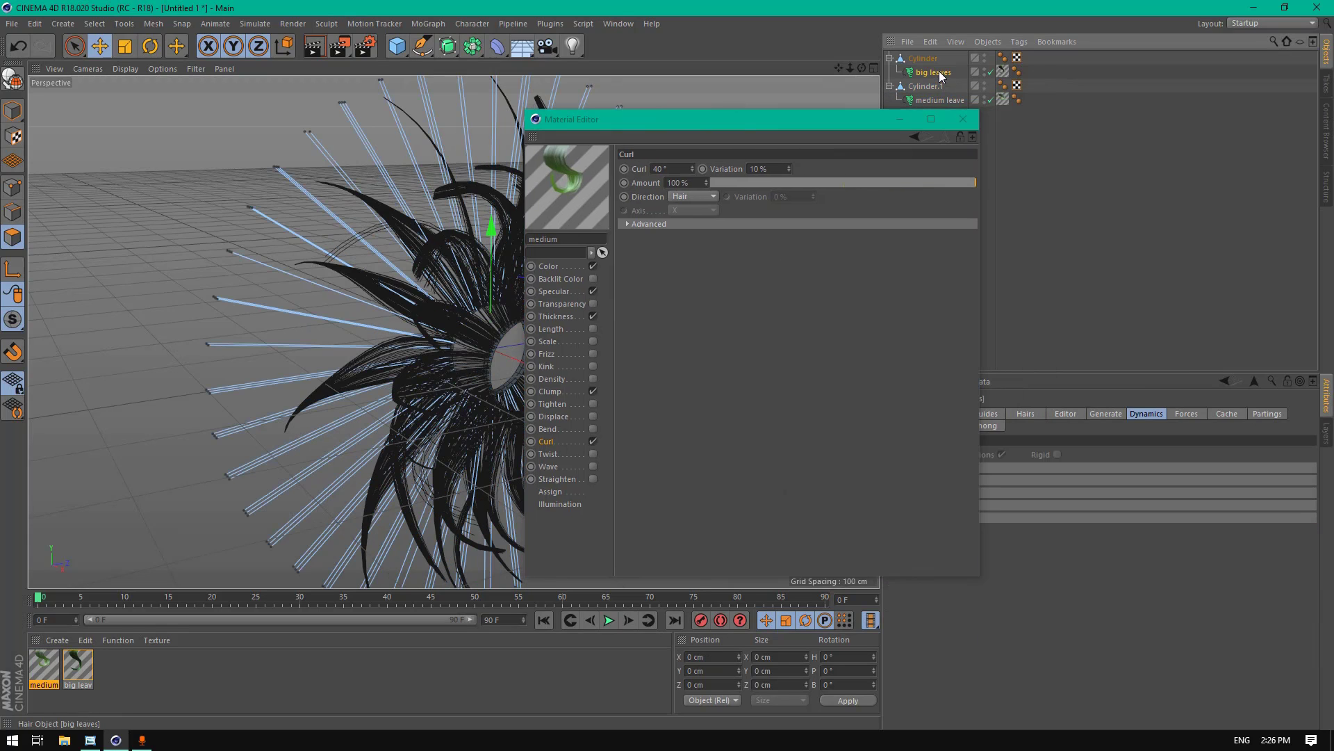
pyautogui.click(552, 440)
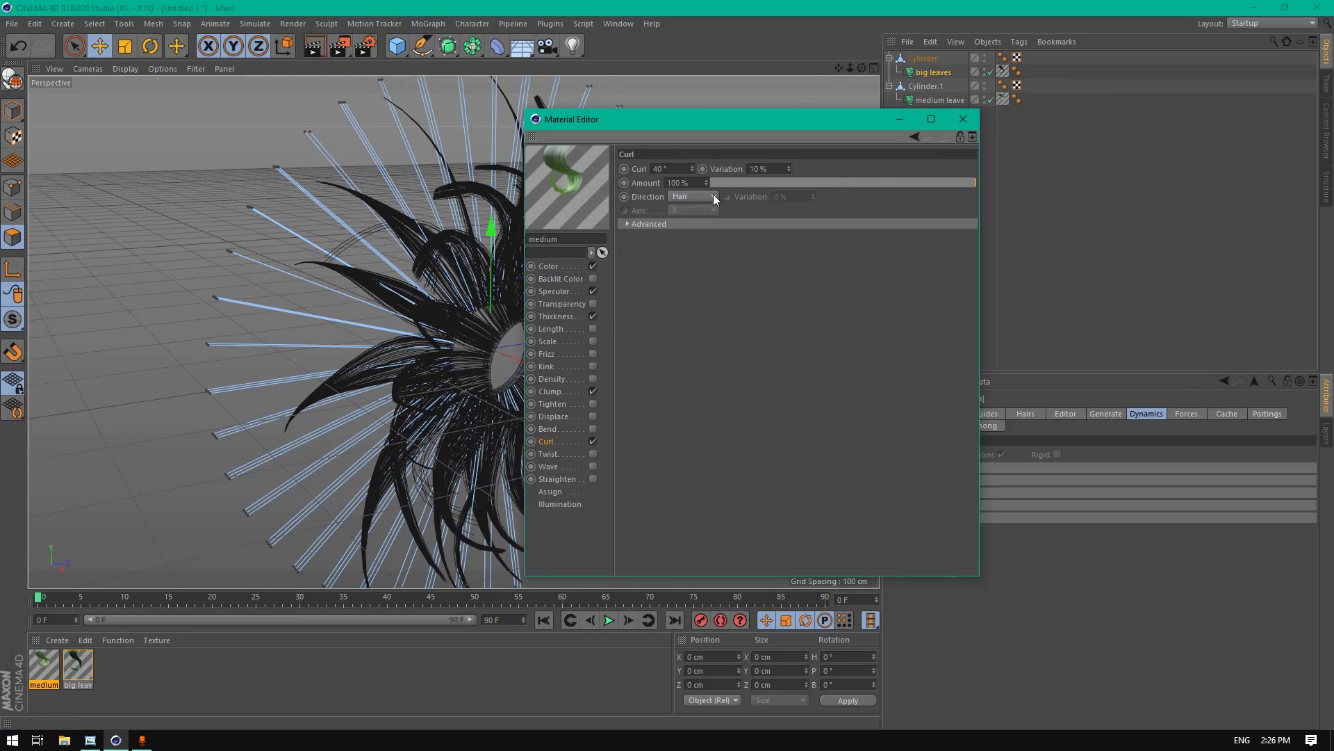
pyautogui.doubleClick(679, 167)
pyautogui.write('20')
pyautogui.press('Return')
pyautogui.click(937, 97)
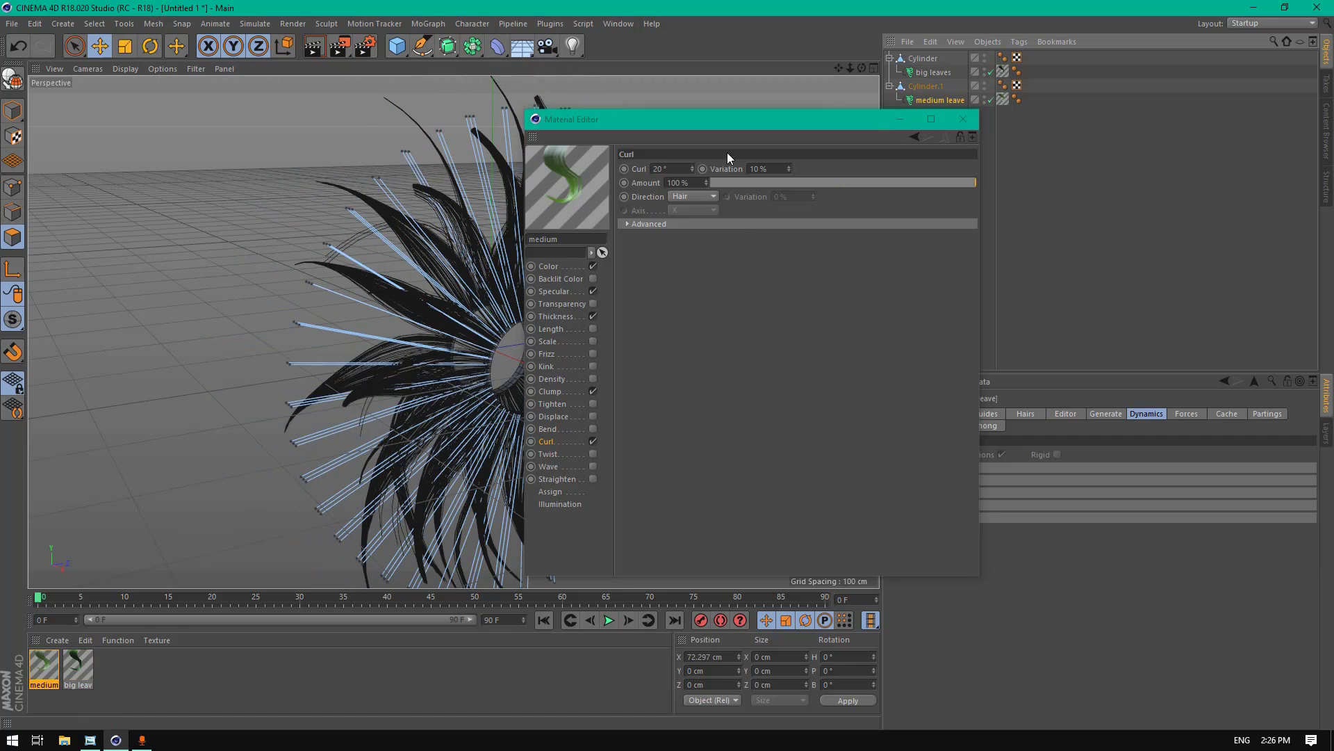
pyautogui.moveTo(788, 120); pyautogui.dragTo(855, 123)
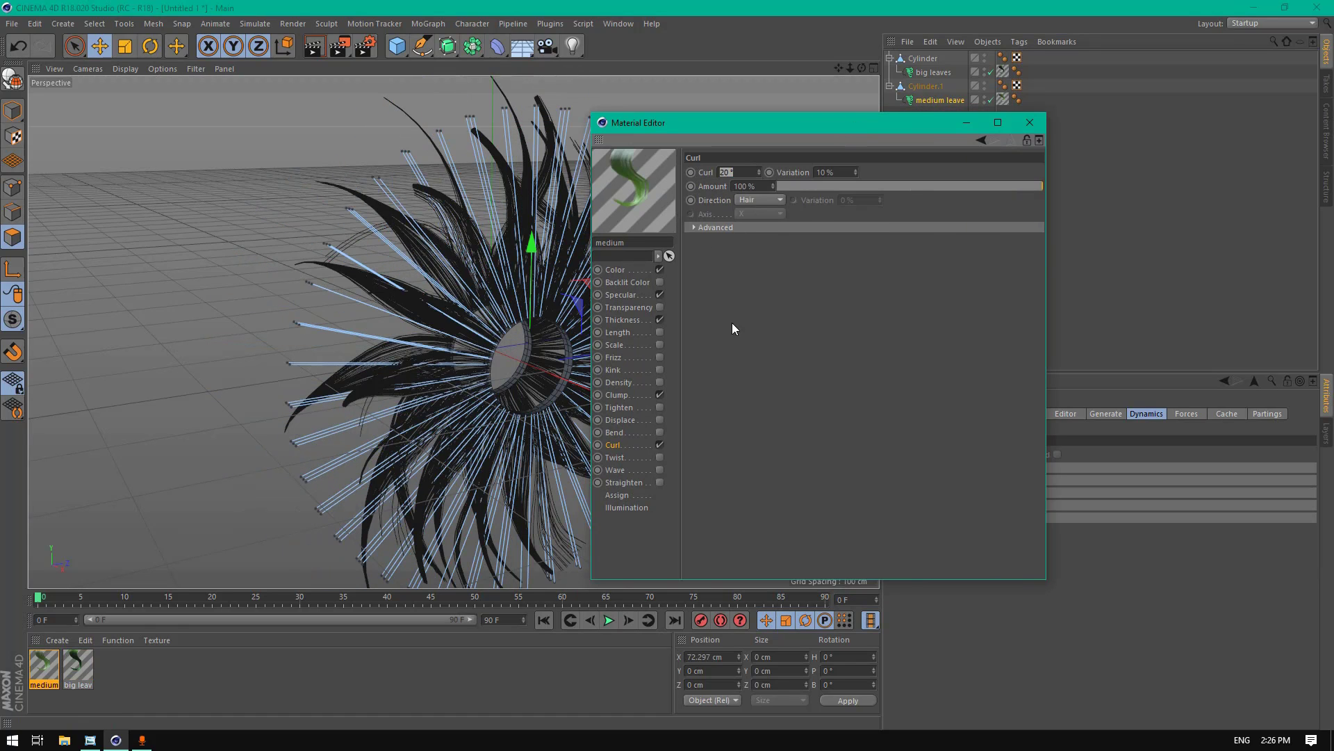
pyautogui.click(617, 444)
pyautogui.click(935, 72)
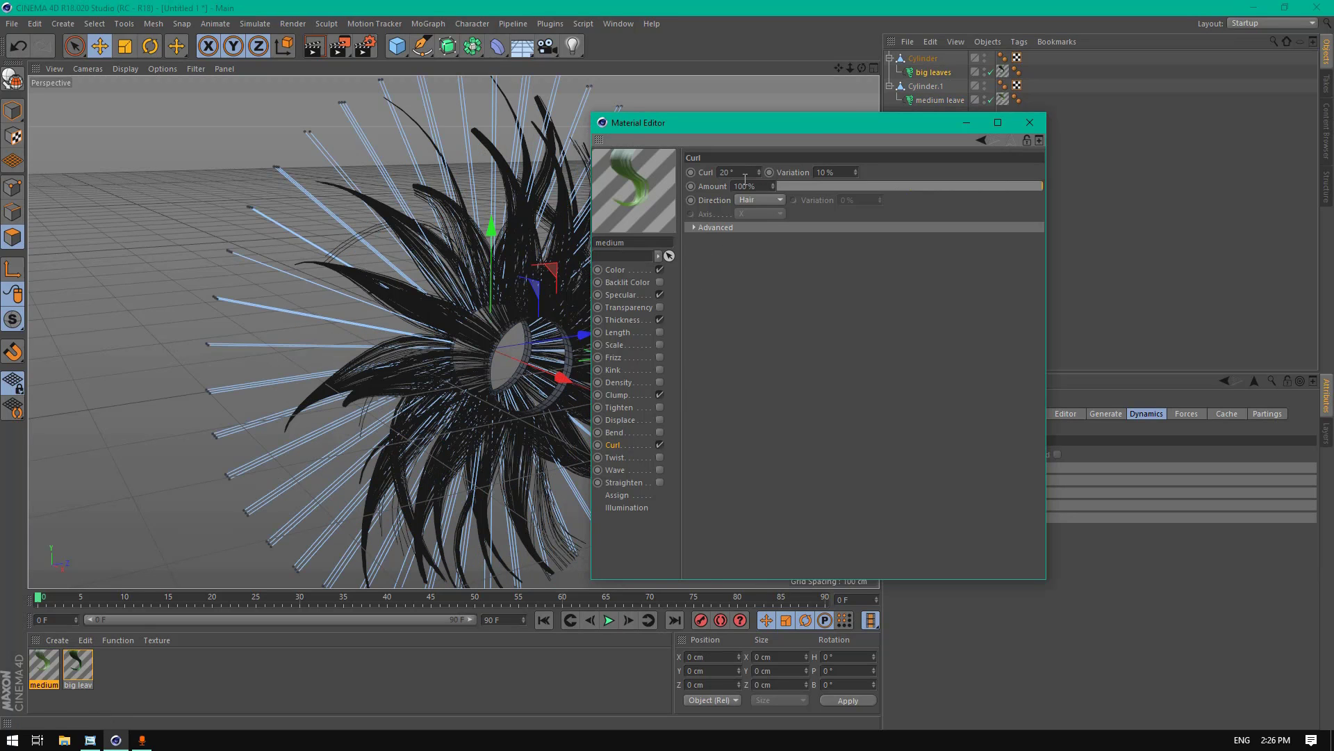
pyautogui.click(933, 99)
pyautogui.click(933, 100)
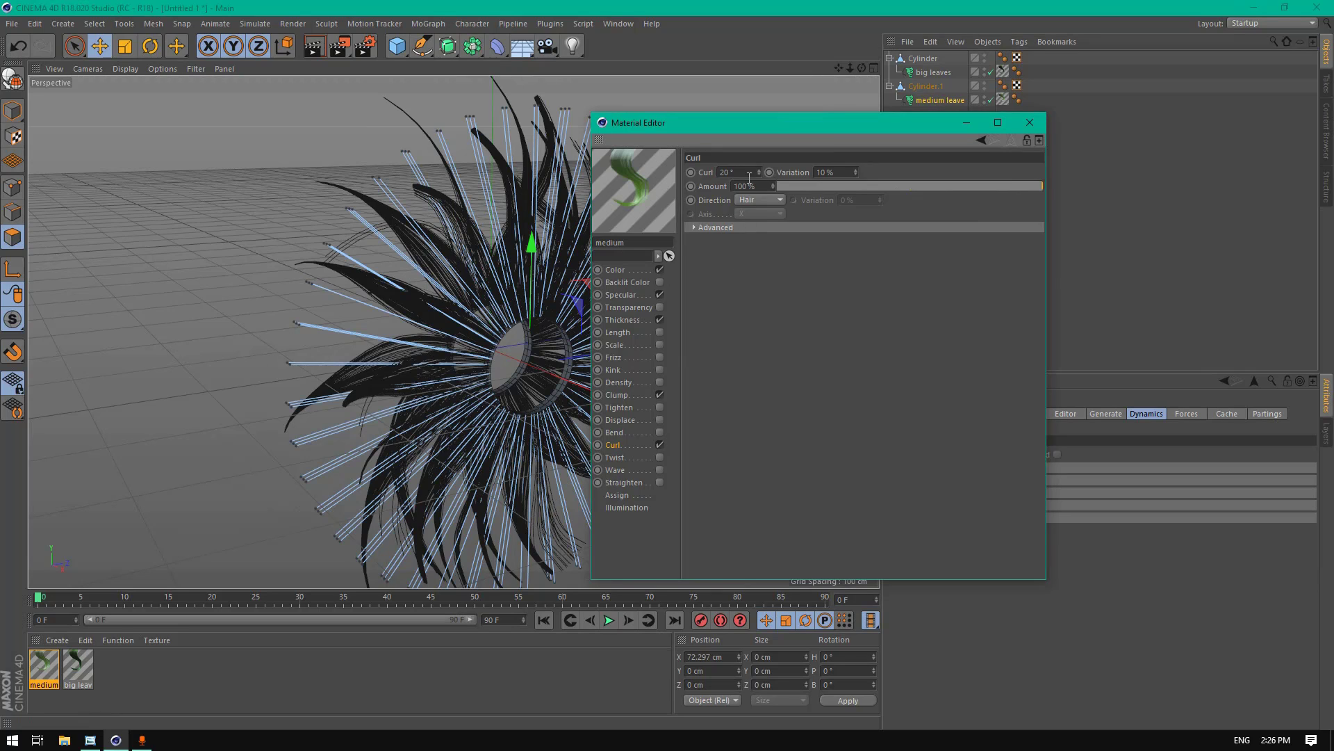
# Step: Set the medium material's curl to 40° with a Random direction and close the material editor
pyautogui.moveTo(749, 176); pyautogui.dragTo(644, 172)
pyautogui.write('40')
pyautogui.press('Return')
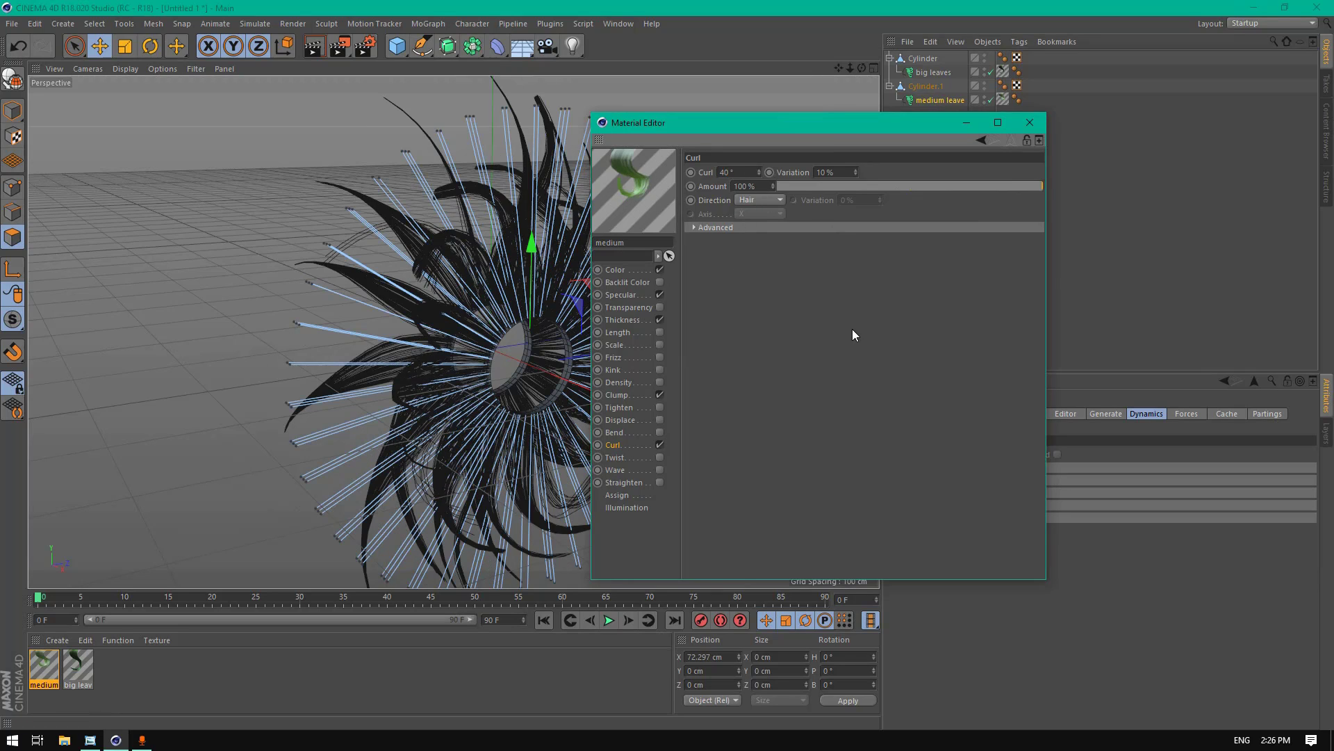
pyautogui.moveTo(767, 130); pyautogui.dragTo(729, 127)
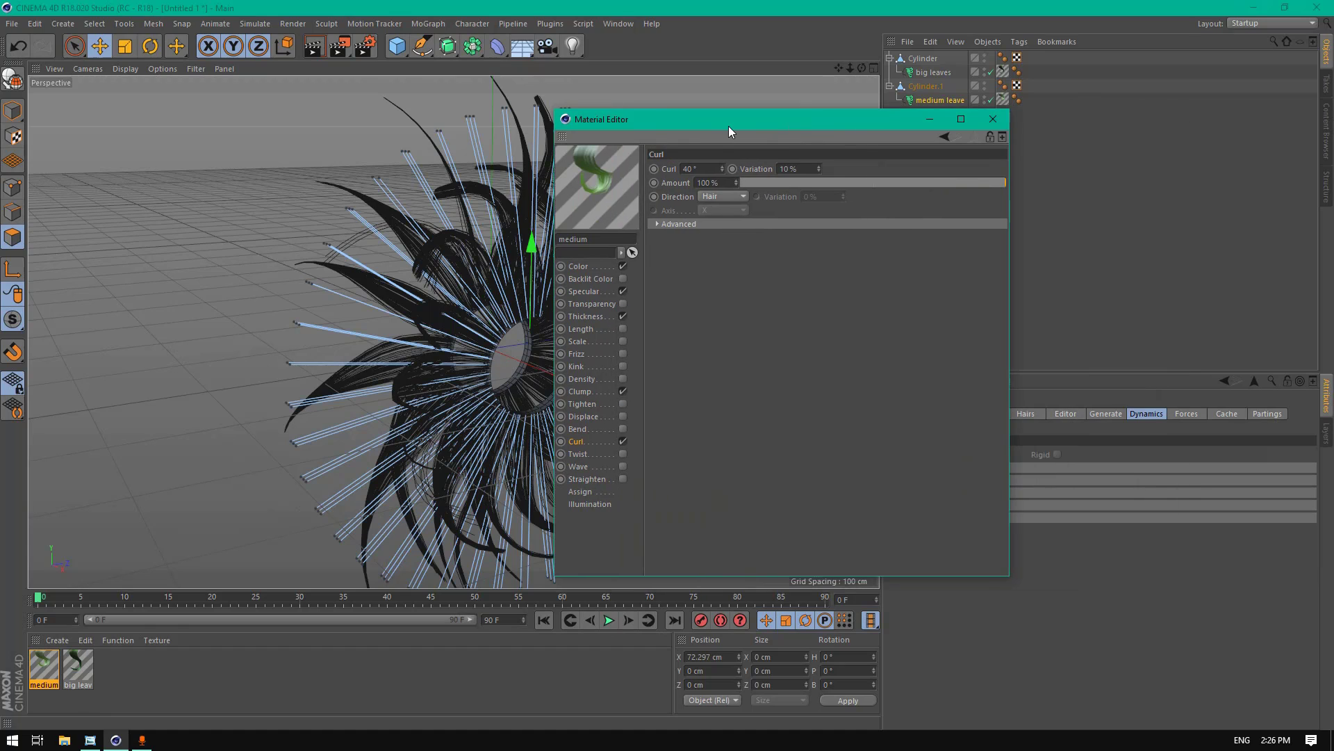
pyautogui.click(725, 195)
pyautogui.click(733, 233)
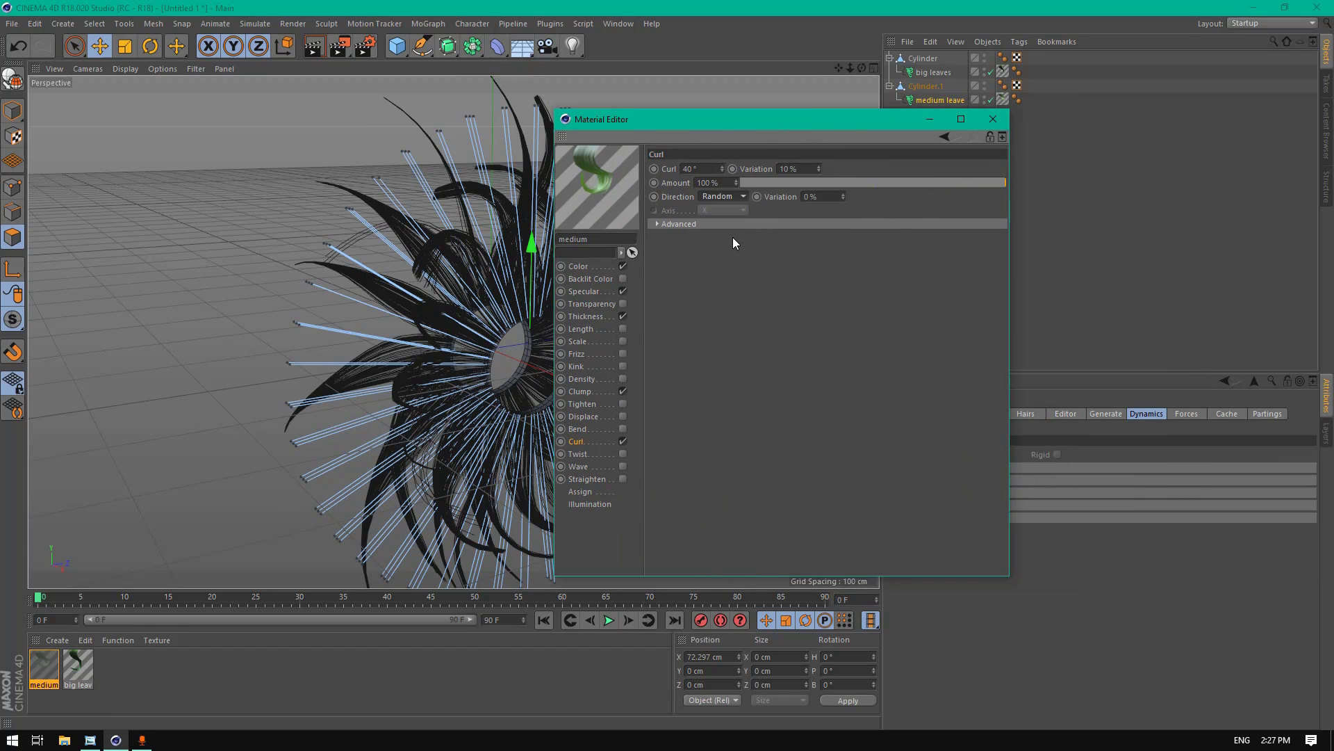
pyautogui.moveTo(760, 137); pyautogui.dragTo(711, 143)
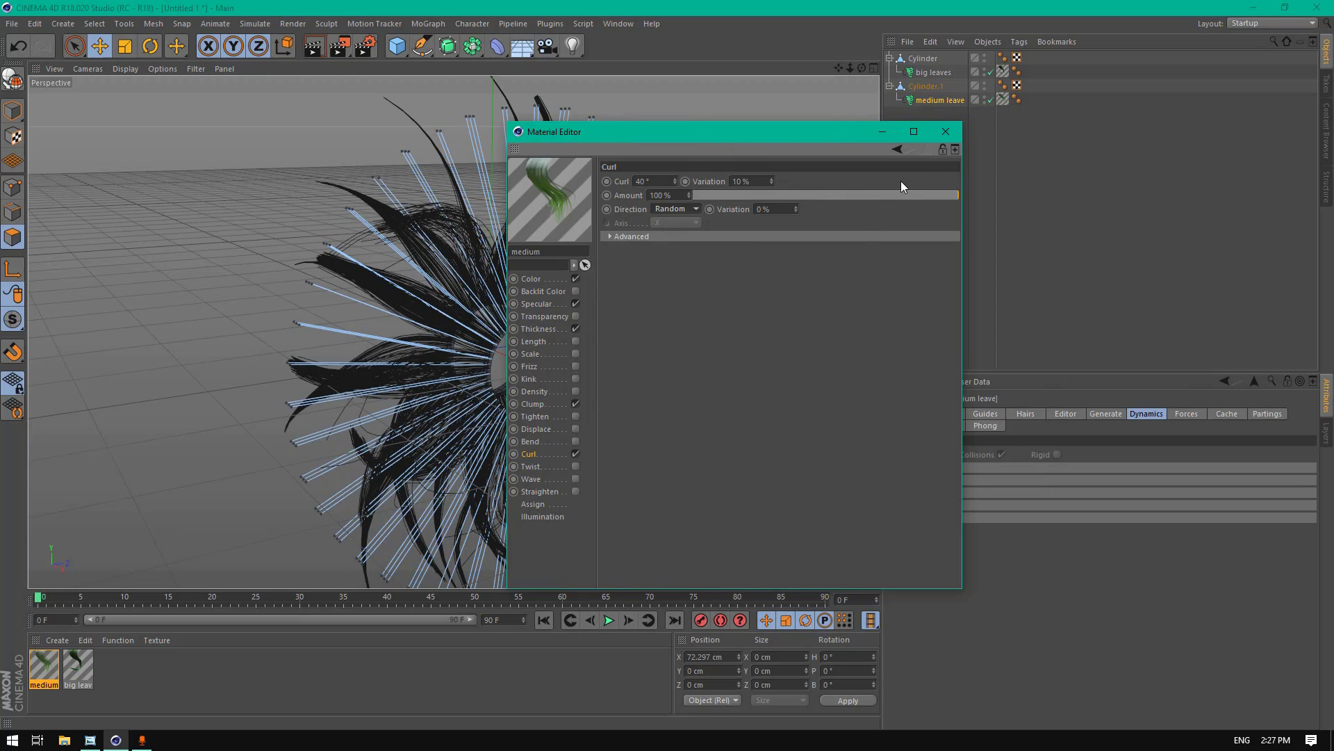
pyautogui.click(945, 131)
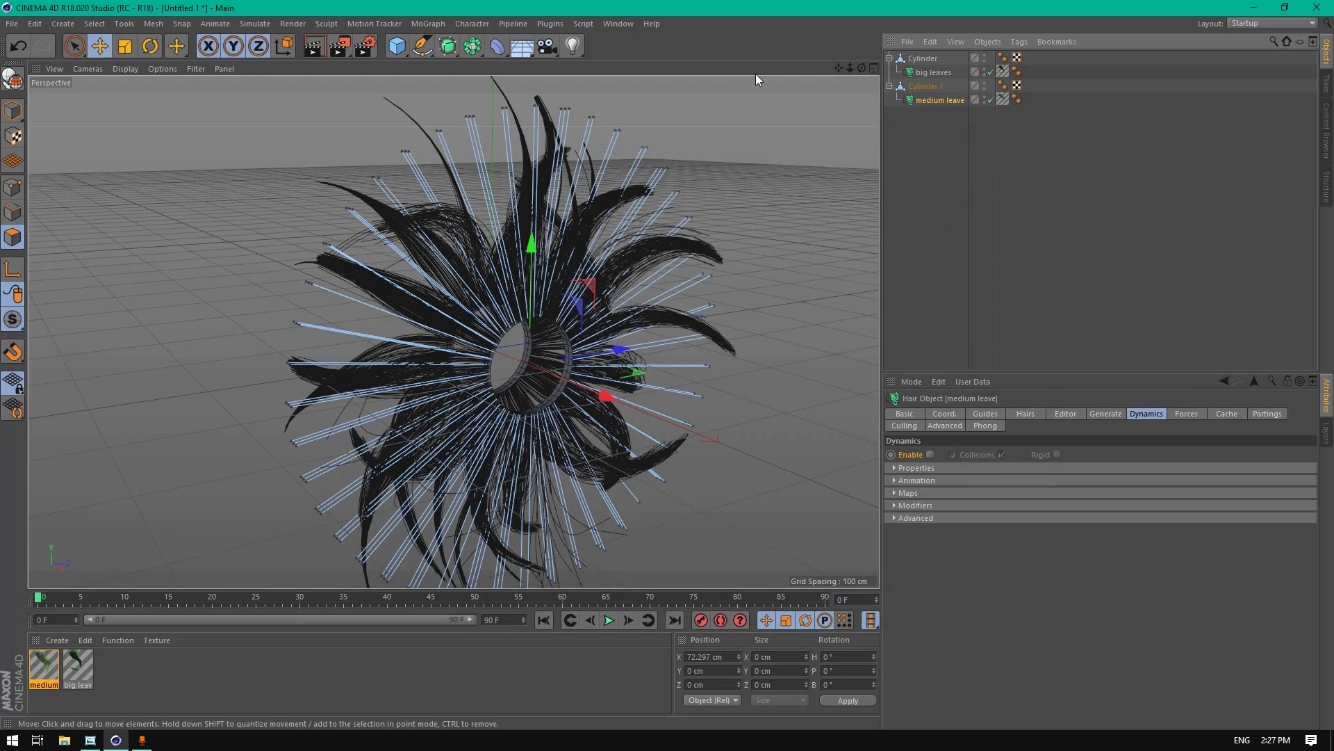
# Step: Add a sphere at the flower's centre and scale it down uniformly to about 98 cm in diameter
pyautogui.moveTo(398, 47); pyautogui.dragTo(668, 98)
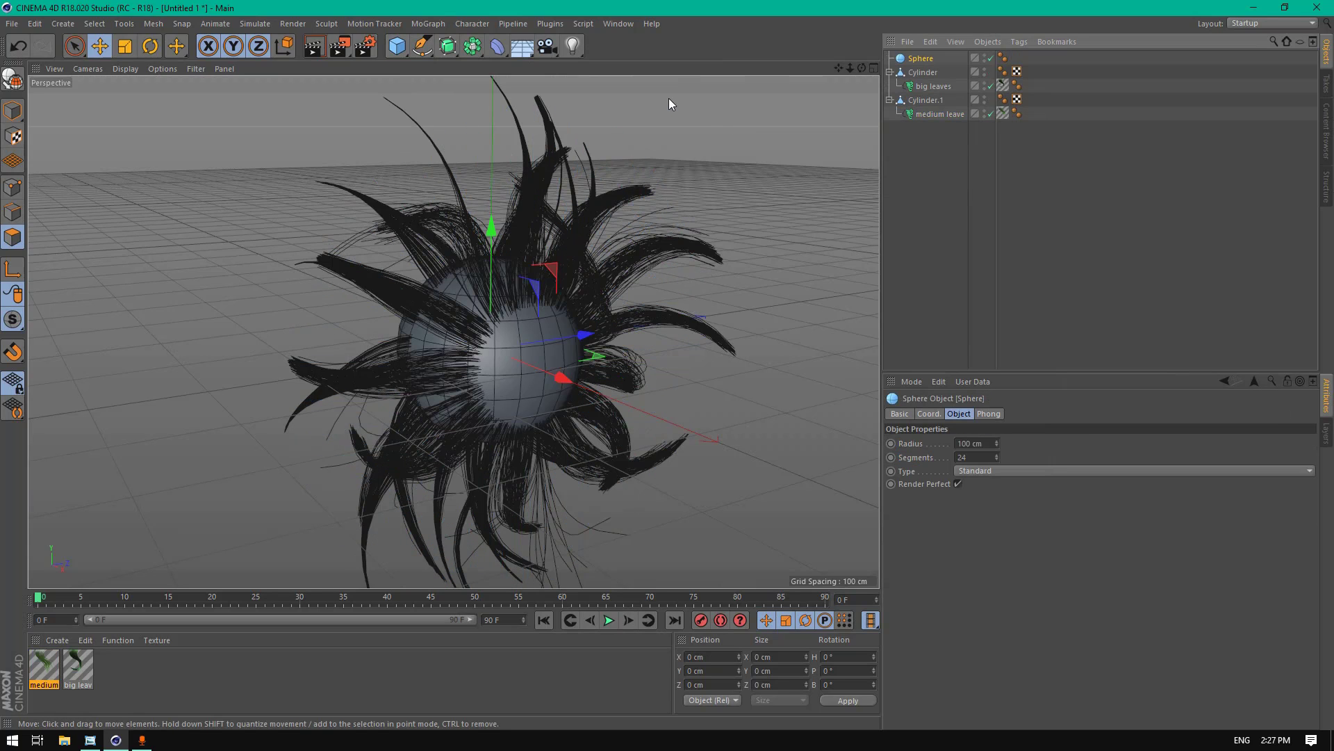
pyautogui.keyDown('alt'); pyautogui.moveTo(528, 334); pyautogui.dragTo(556, 327); pyautogui.keyUp('alt')
pyautogui.click(123, 50)
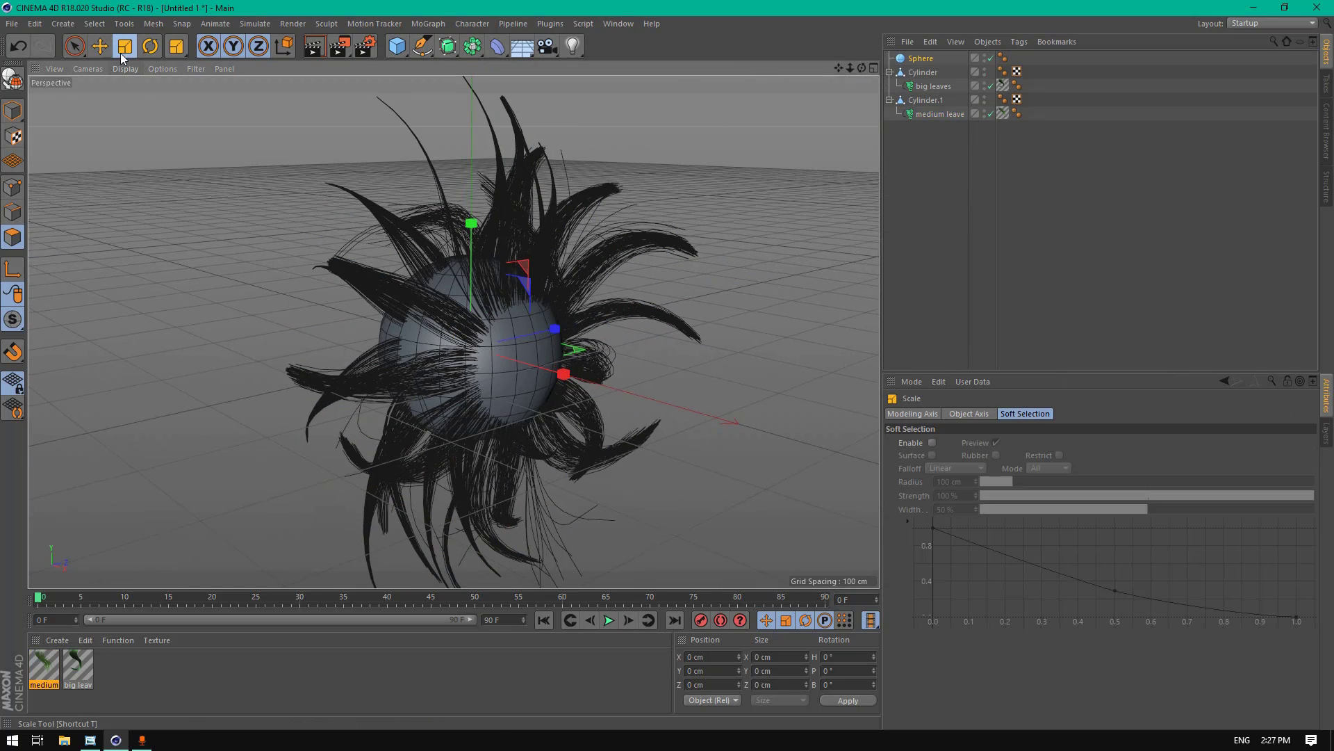
pyautogui.click(12, 111)
pyautogui.moveTo(756, 206); pyautogui.dragTo(474, 264)
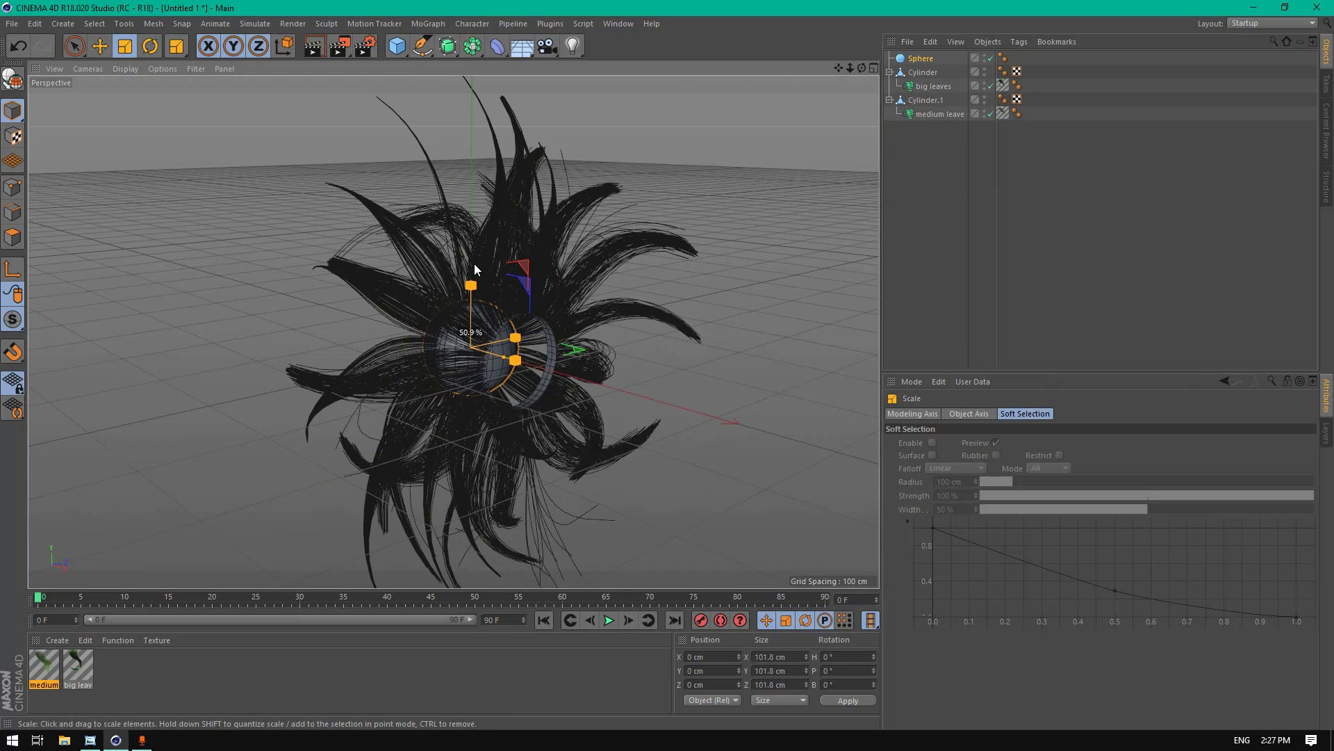
# Step: Move the sphere along the X axis to about 85 cm, in front of the cylinders
pyautogui.click(100, 47)
pyautogui.scroll(2, 629, 358)
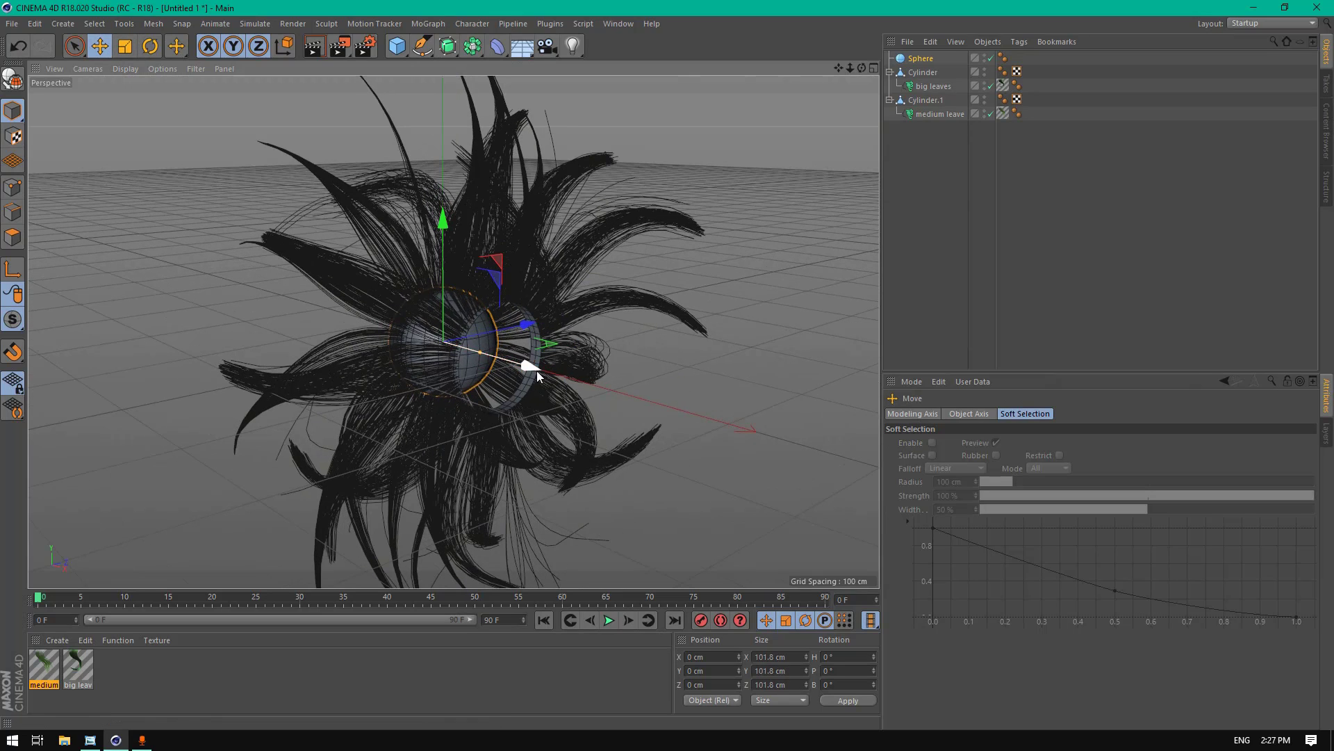
pyautogui.moveTo(537, 370); pyautogui.dragTo(583, 391)
pyautogui.scroll(4, 539, 351)
pyautogui.click(138, 49)
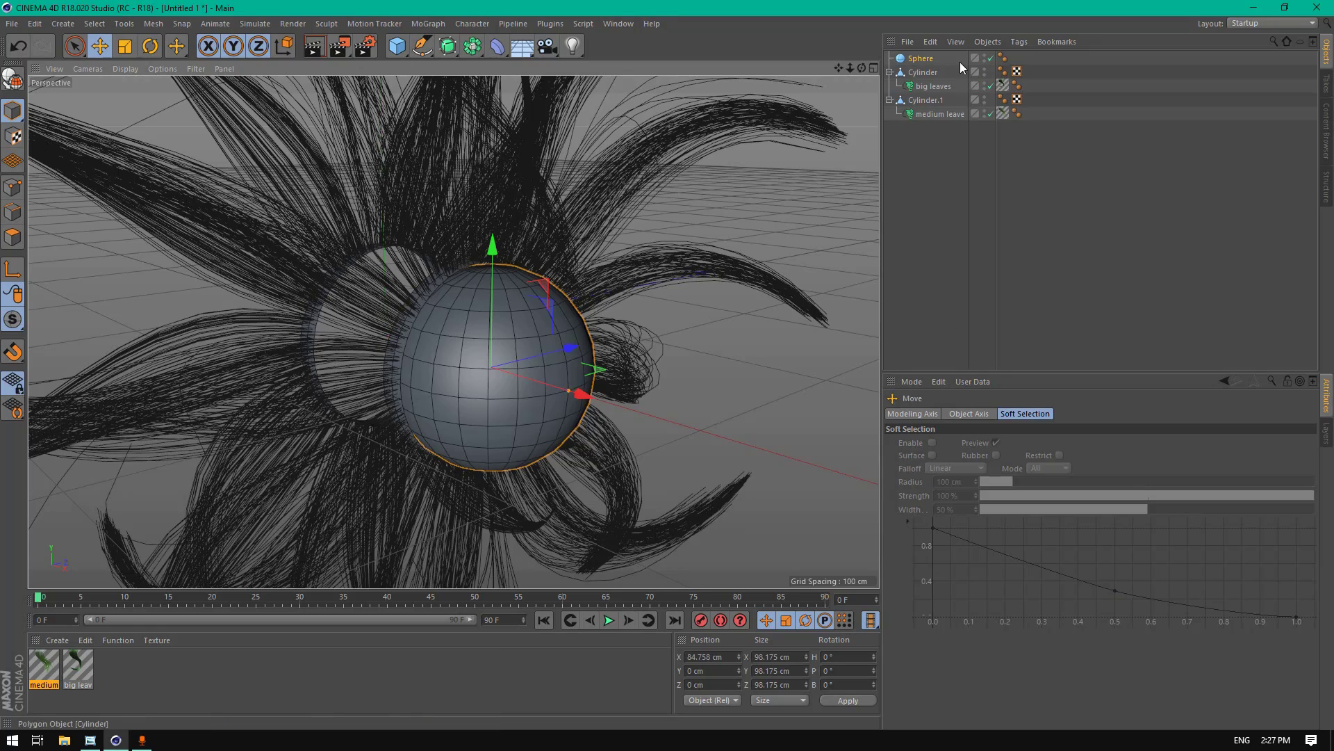
# Step: Change the sphere's type to Hemisphere
pyautogui.click(921, 60)
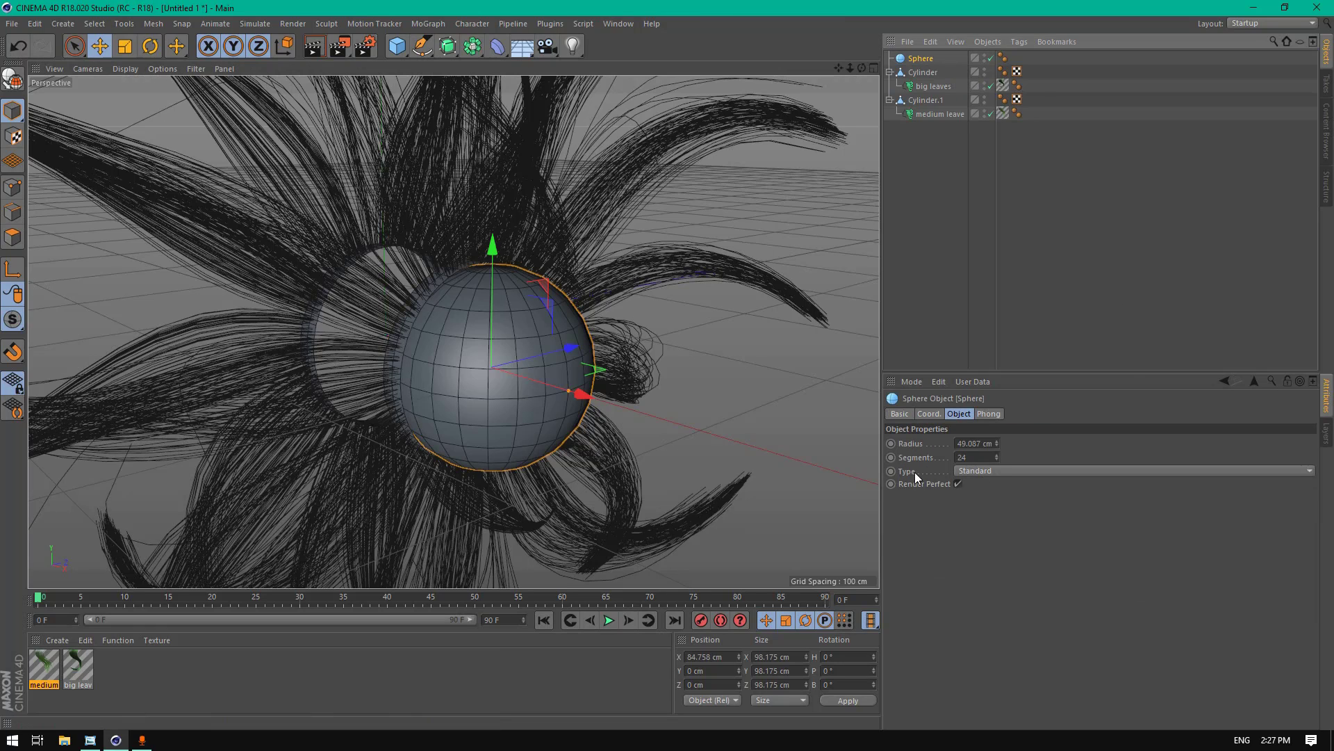
pyautogui.click(991, 471)
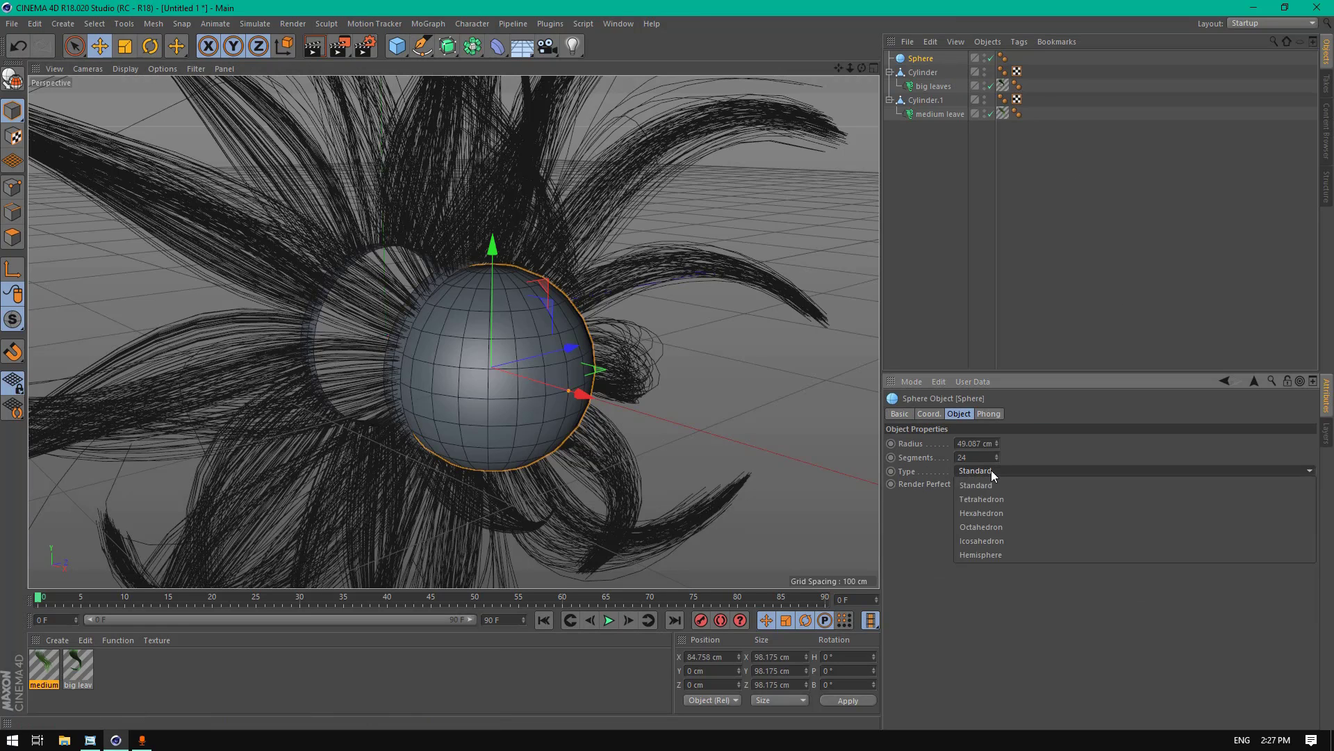
pyautogui.click(1008, 555)
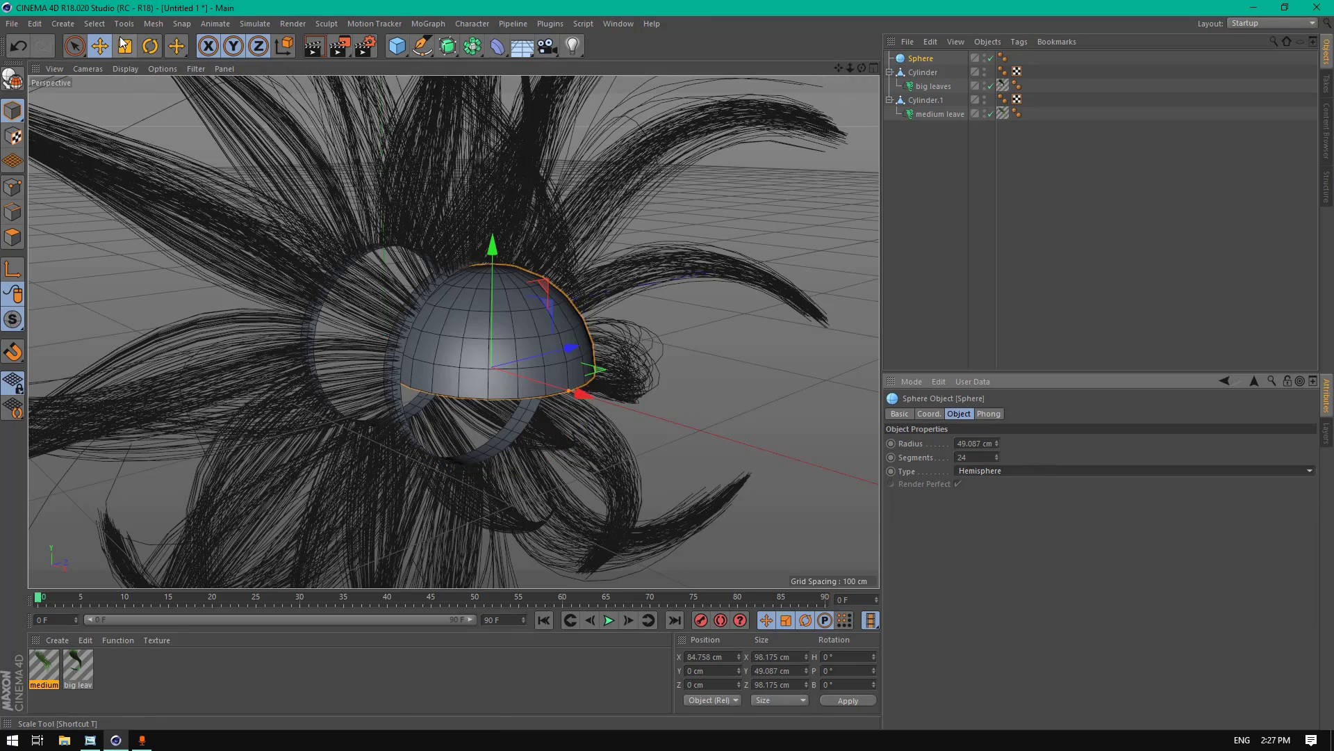
# Step: Rotate the hemisphere's bank to 90° so its dome faces outward, and shift it to about X 74 cm
pyautogui.click(150, 45)
pyautogui.moveTo(516, 282); pyautogui.dragTo(566, 392)
pyautogui.click(101, 46)
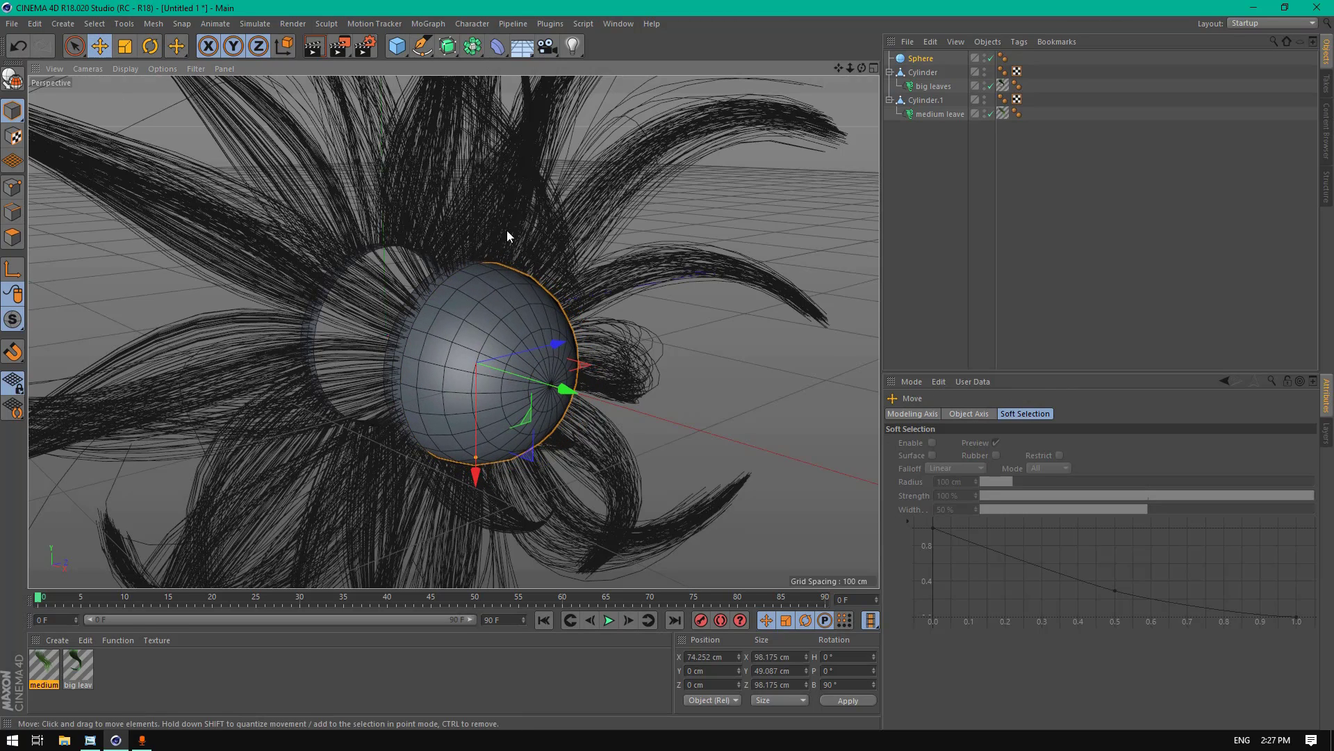
# Step: Set the hemisphere's segments to 45 and convert it to an editable polygon object
pyautogui.click(921, 58)
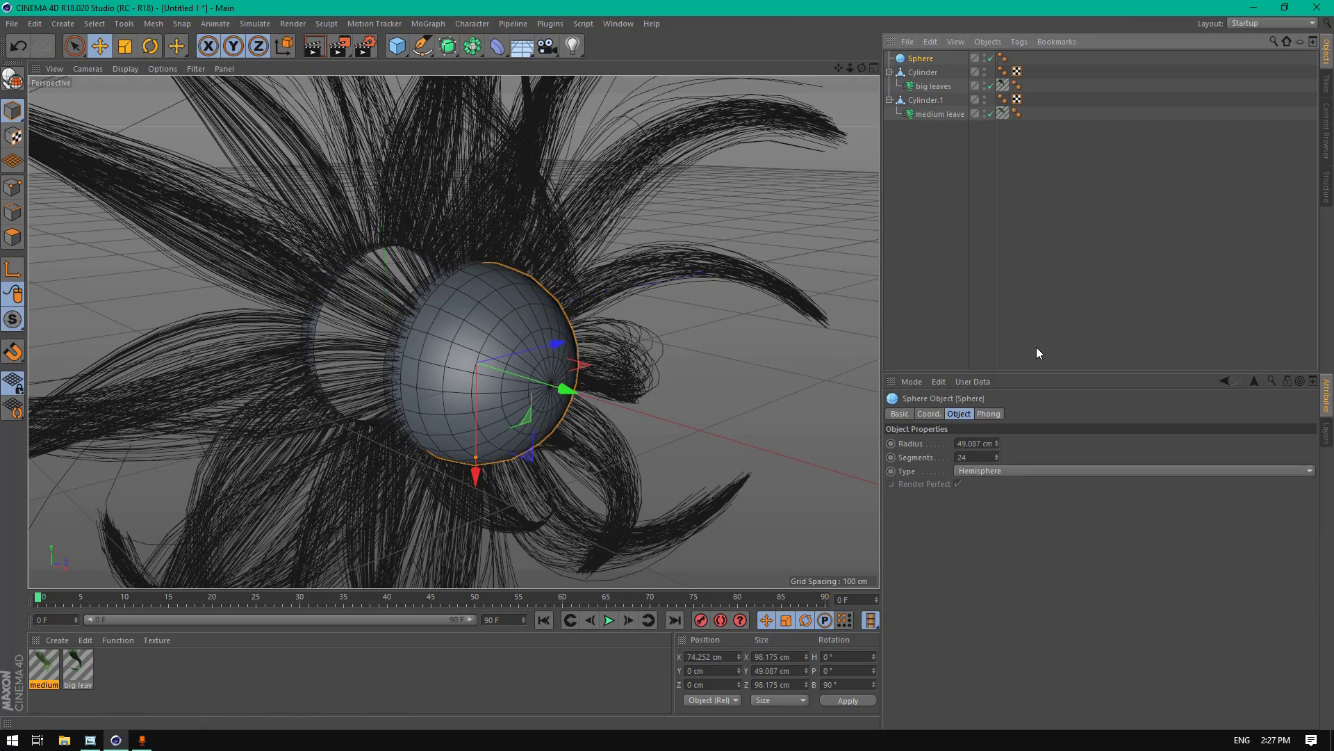
pyautogui.doubleClick(986, 457)
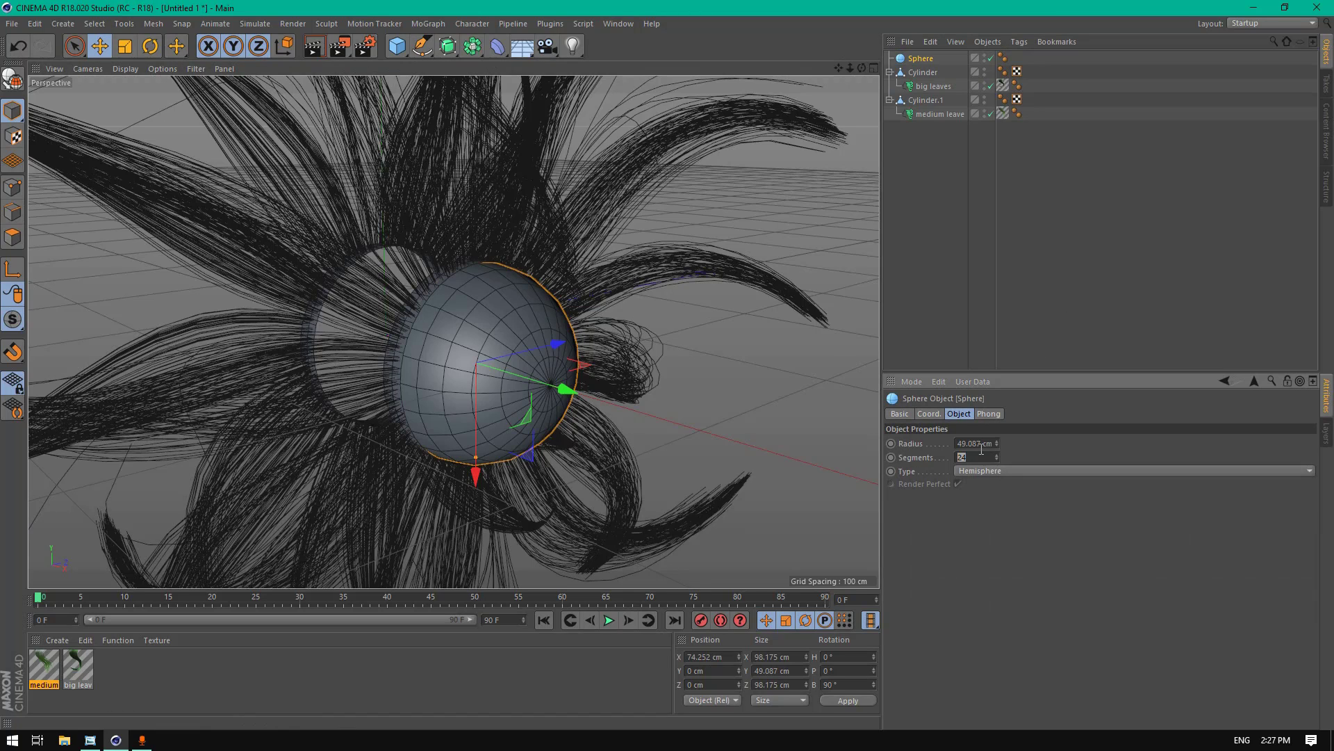
pyautogui.write('32')
pyautogui.press('Return')
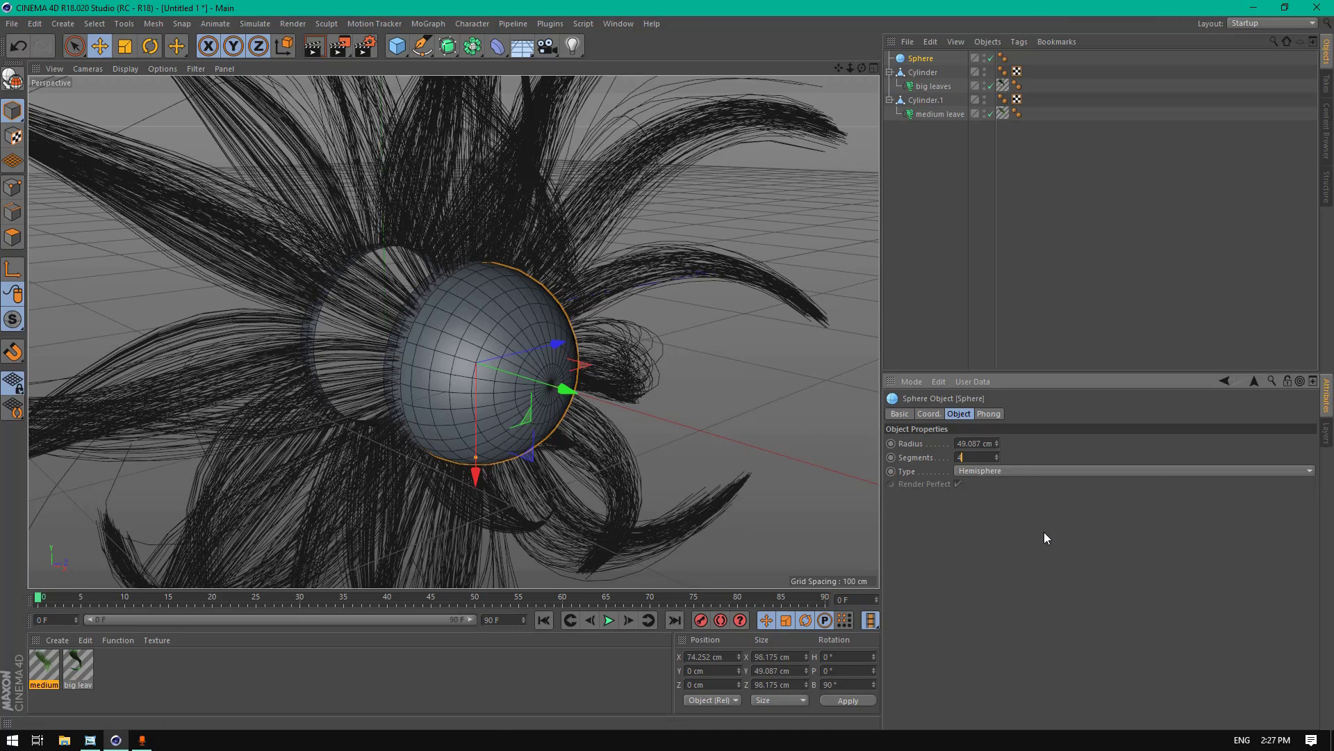
pyautogui.write('45')
pyautogui.press('Return')
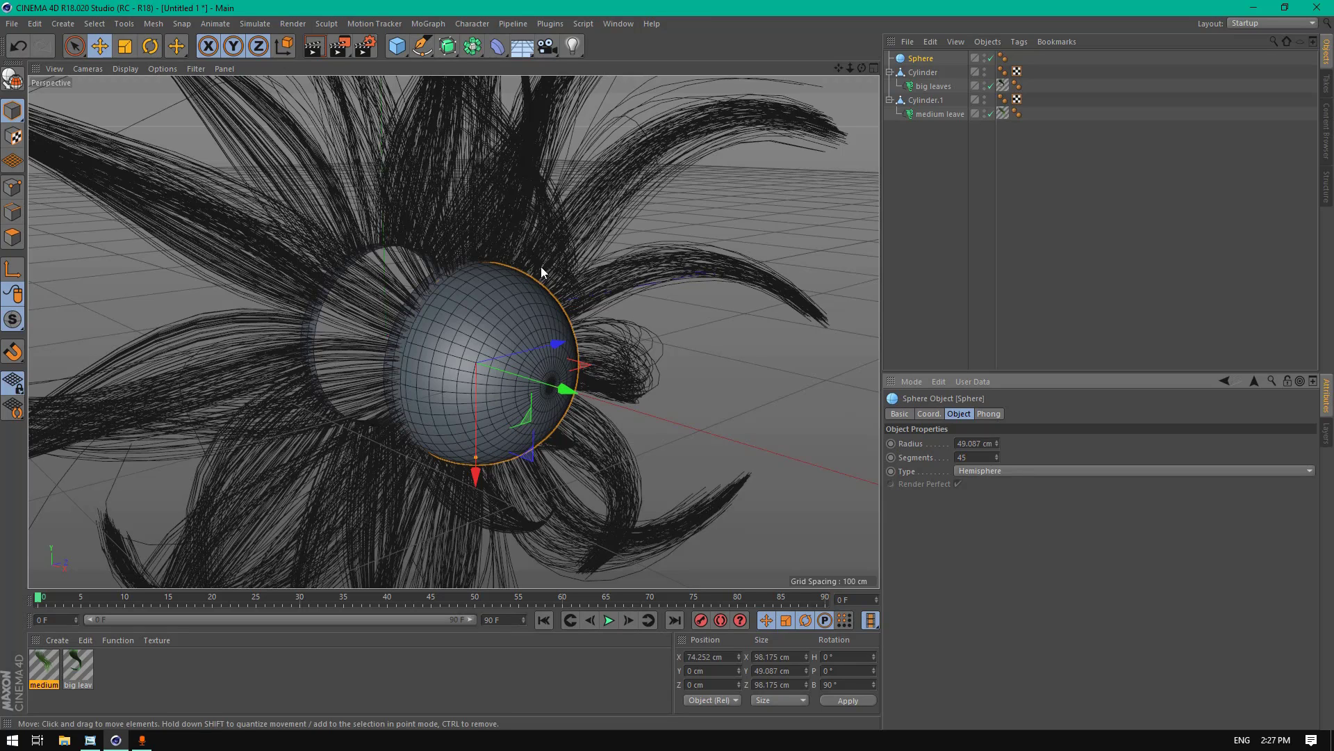
pyautogui.click(12, 78)
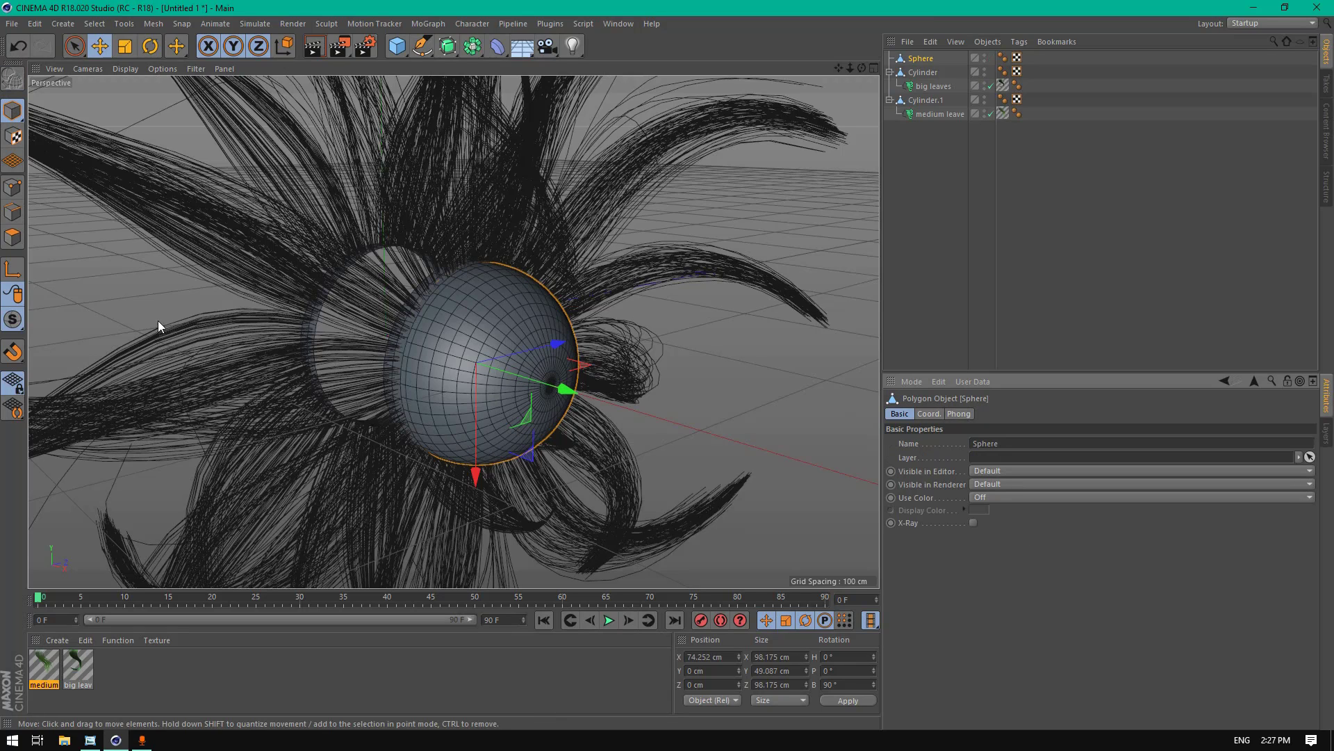
# Step: Loop-select the hemisphere's concentric polygon rings around its pole, out to about 60 cm in diameter
pyautogui.click(13, 237)
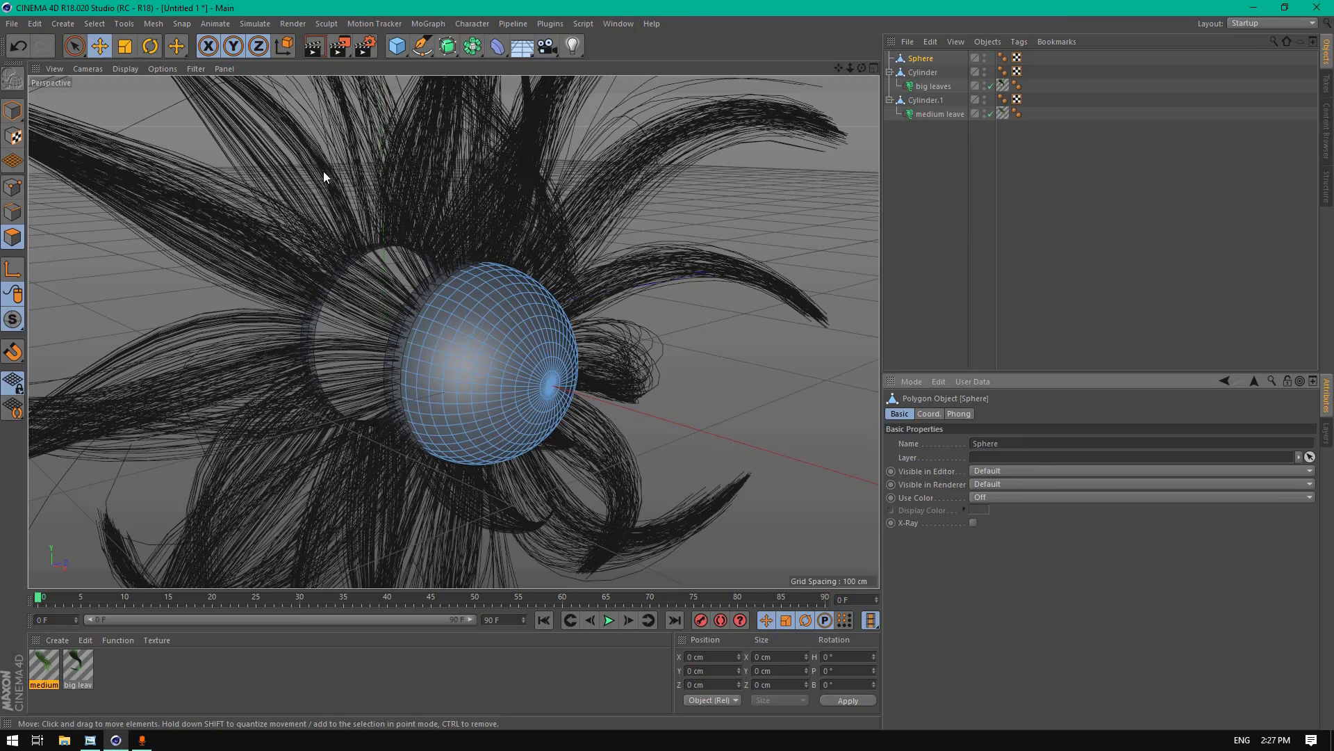
pyautogui.middleClick(266, 170)
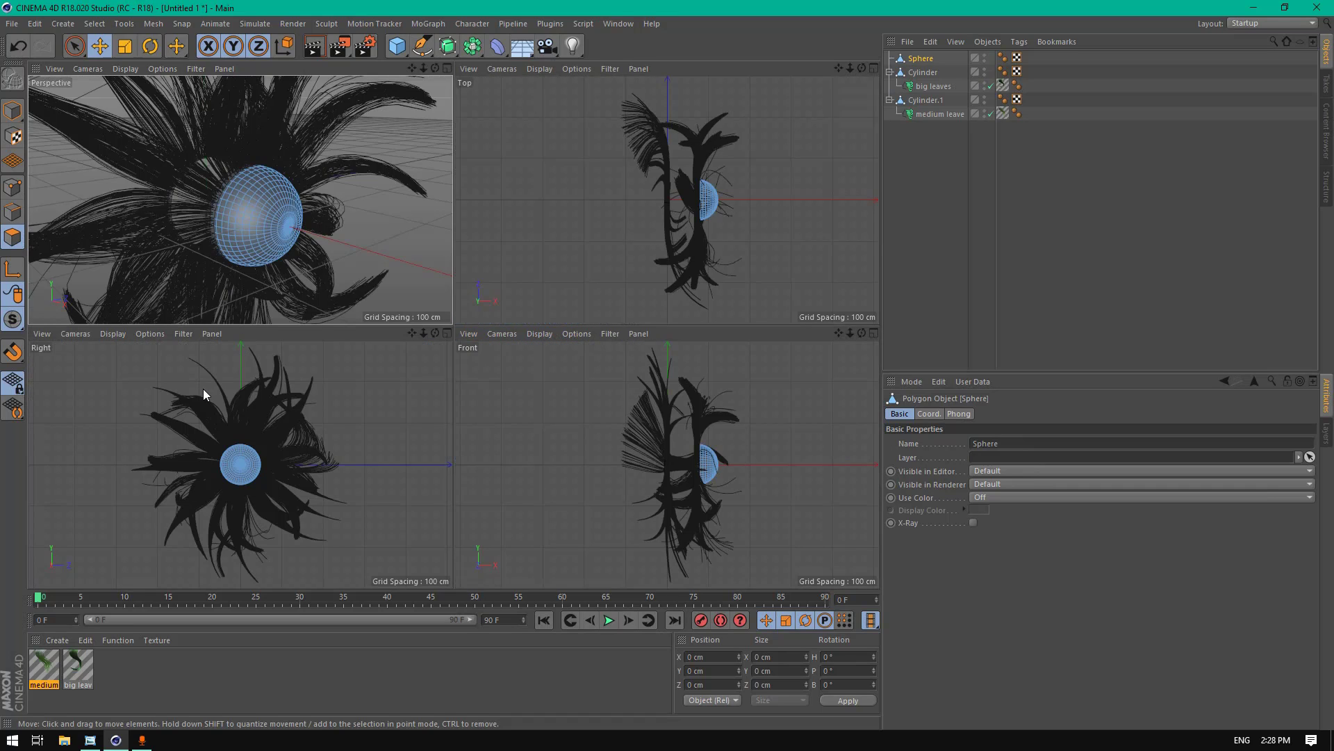
pyautogui.scroll(5, 252, 375)
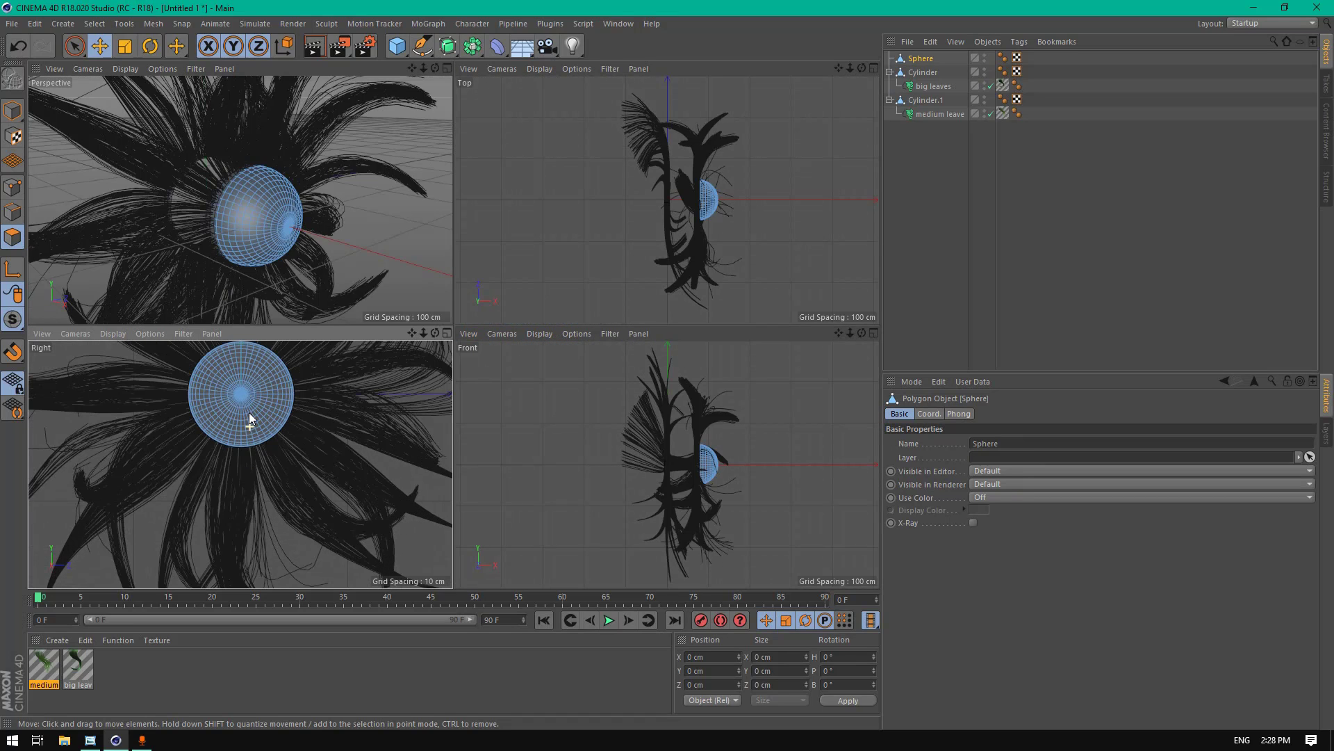
pyautogui.moveTo(411, 333); pyautogui.dragTo(452, 371)
pyautogui.click(95, 23)
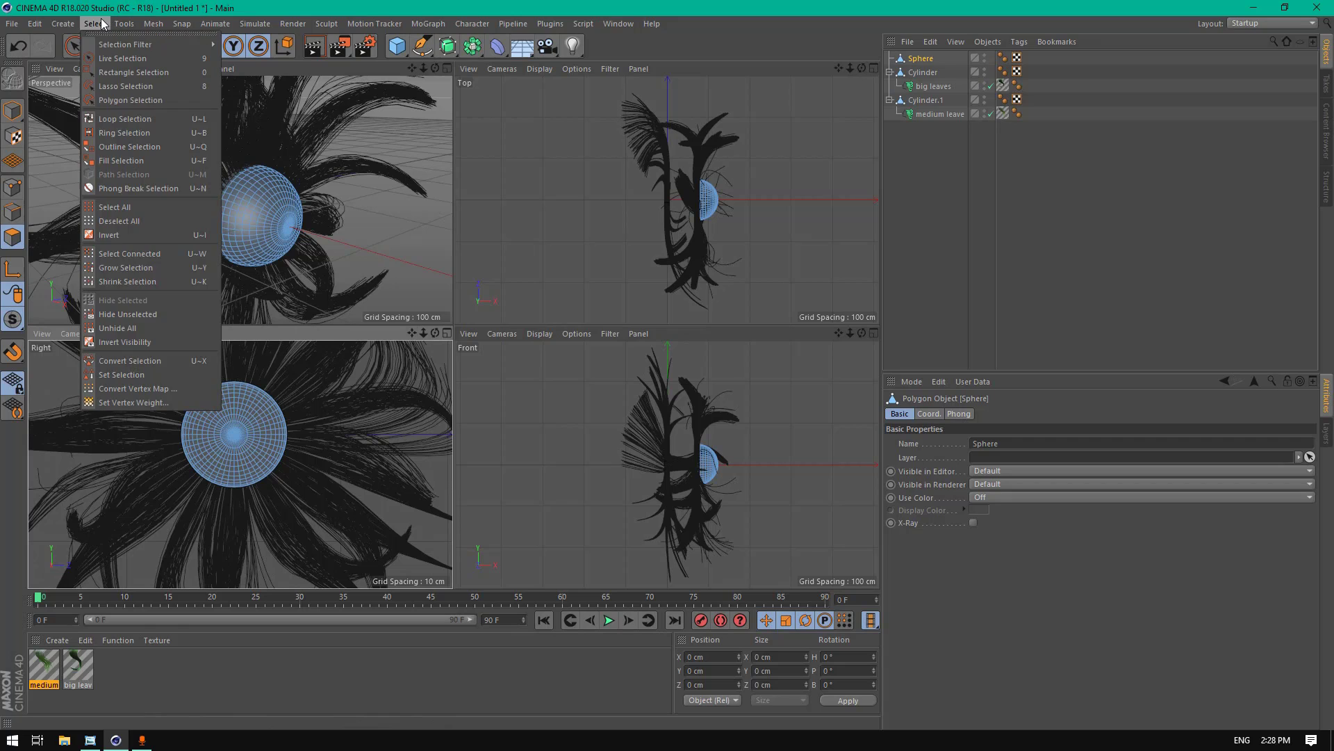
pyautogui.click(115, 118)
pyautogui.scroll(3, 240, 444)
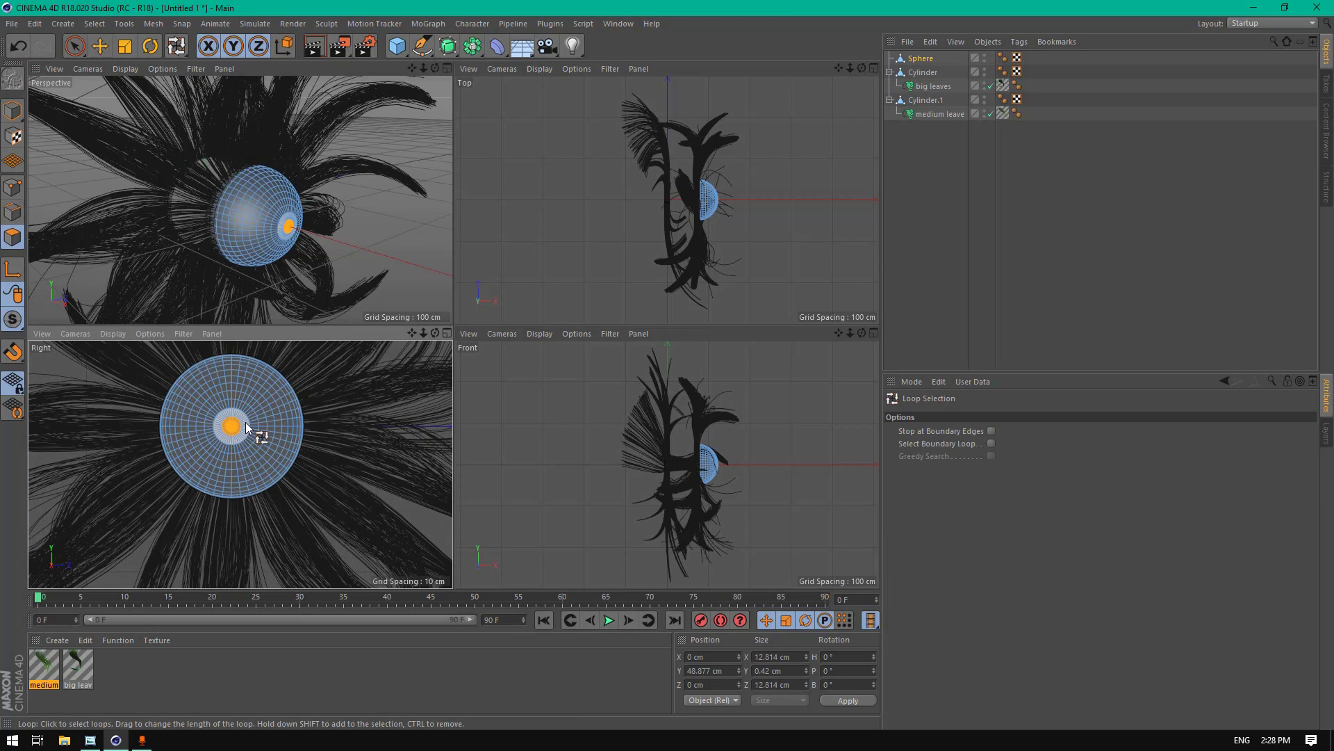
pyautogui.moveTo(245, 423); pyautogui.dragTo(265, 405)
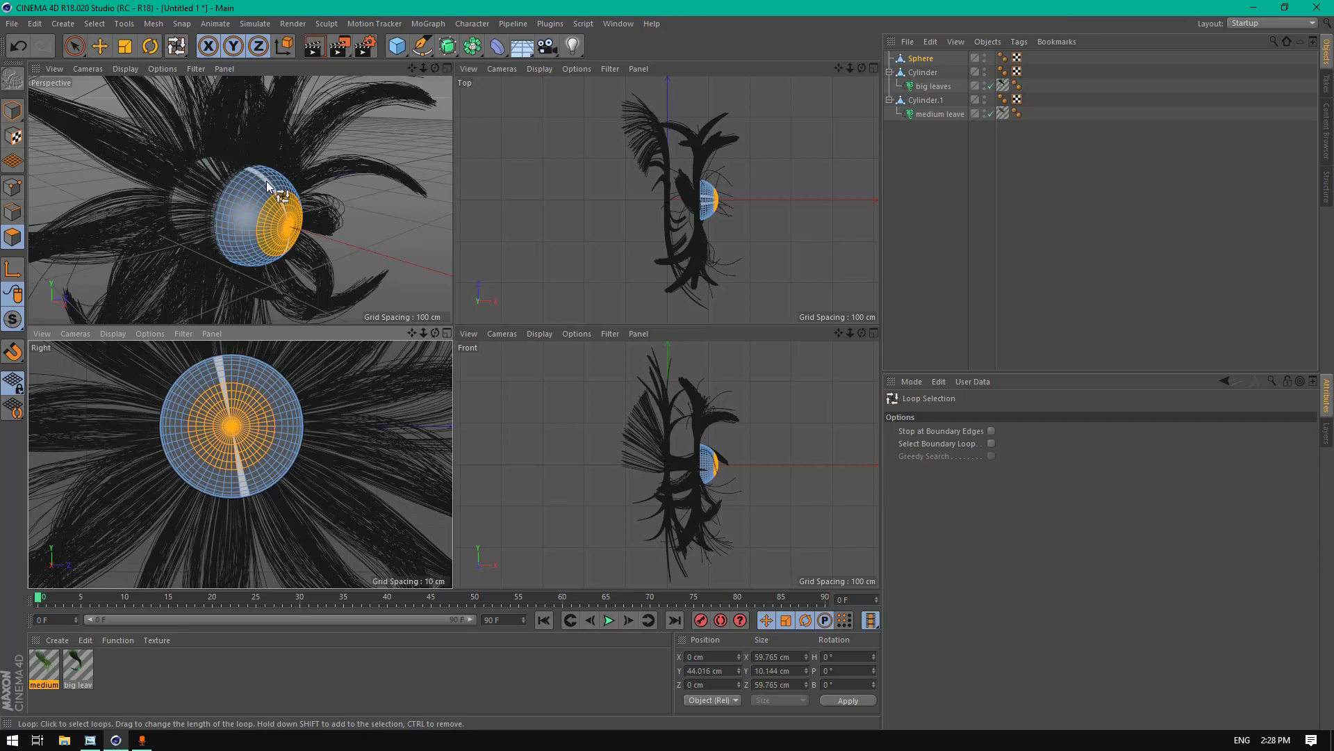
# Step: Invert the polygon selection and add a Hair object to the hemisphere's outer band of polygons
pyautogui.click(94, 24)
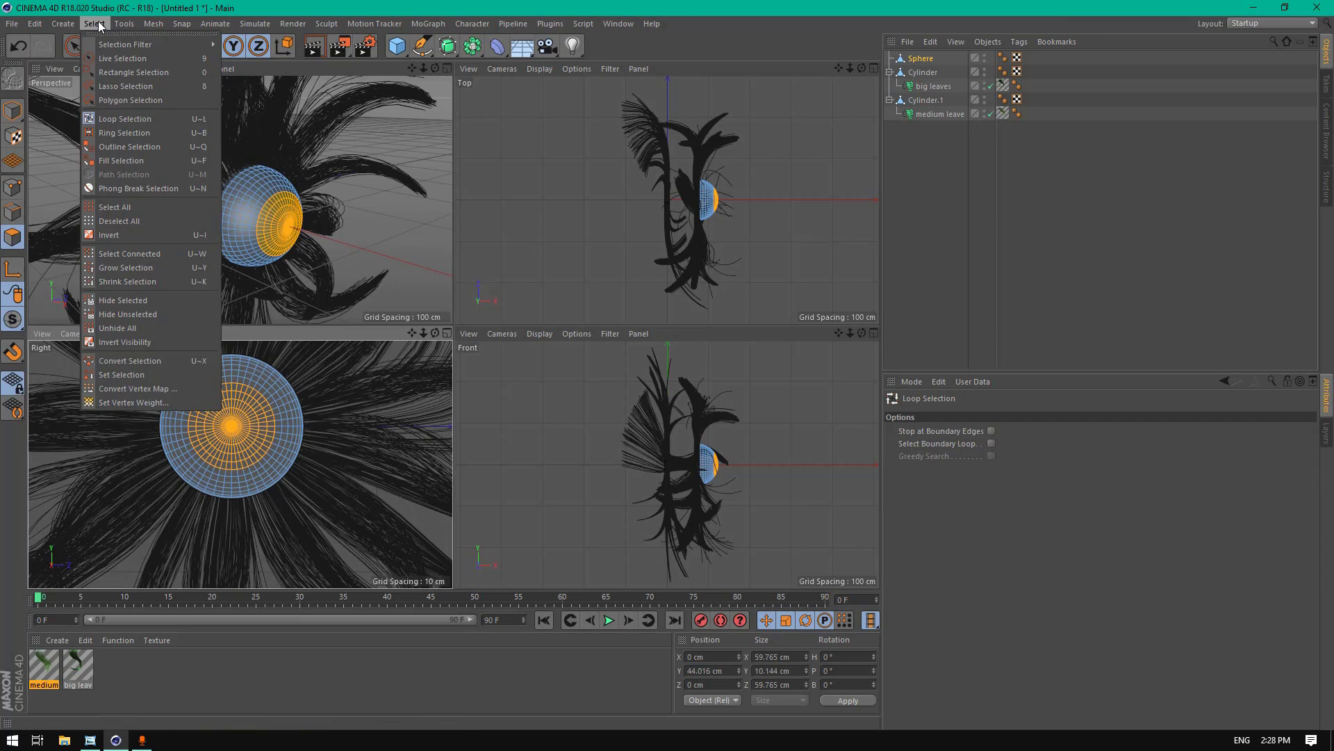
pyautogui.click(122, 230)
pyautogui.middleClick(227, 205)
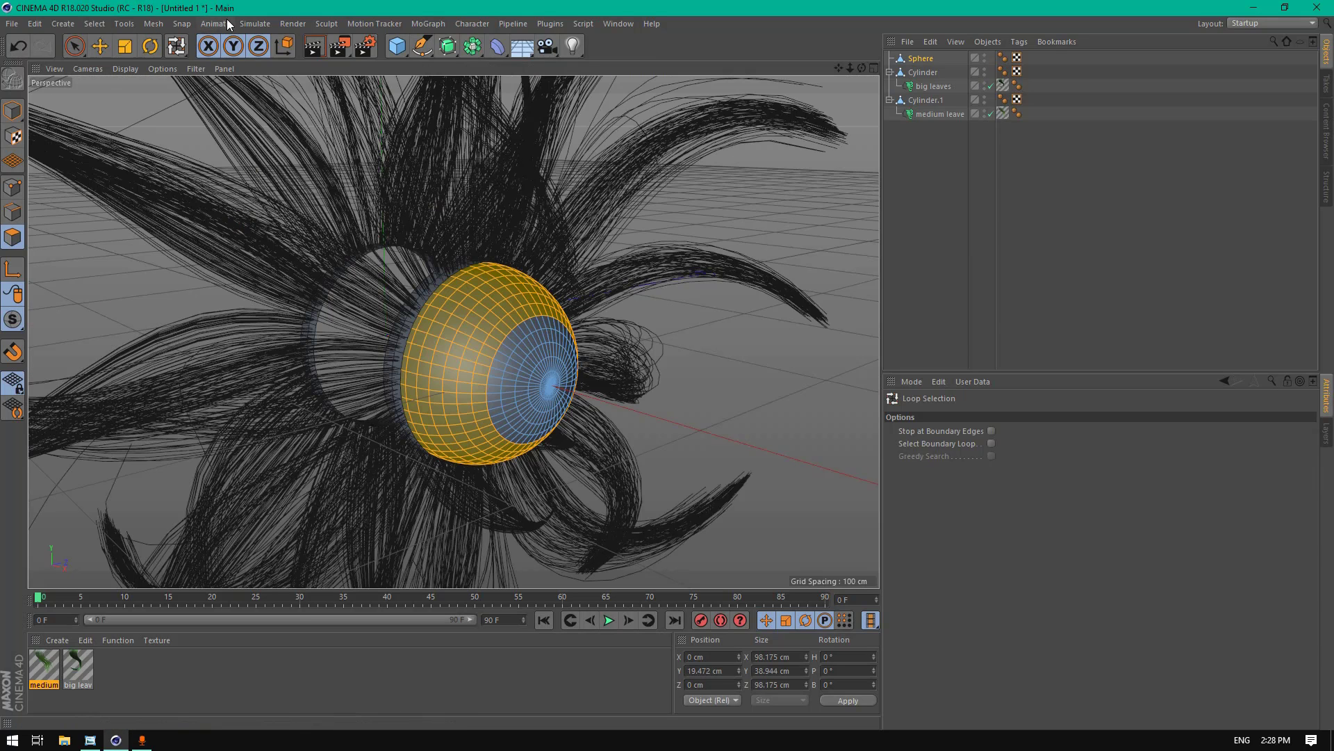
pyautogui.click(253, 23)
pyautogui.moveTo(281, 114)
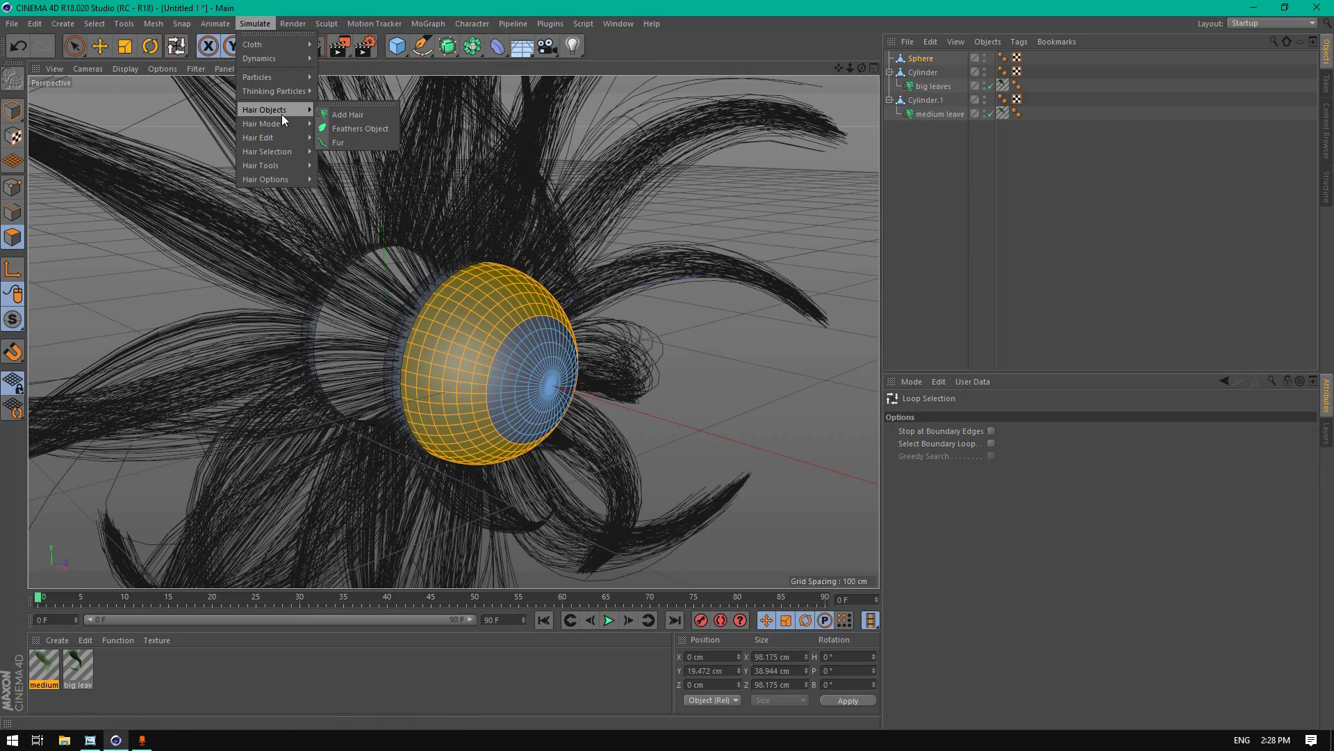
pyautogui.click(348, 114)
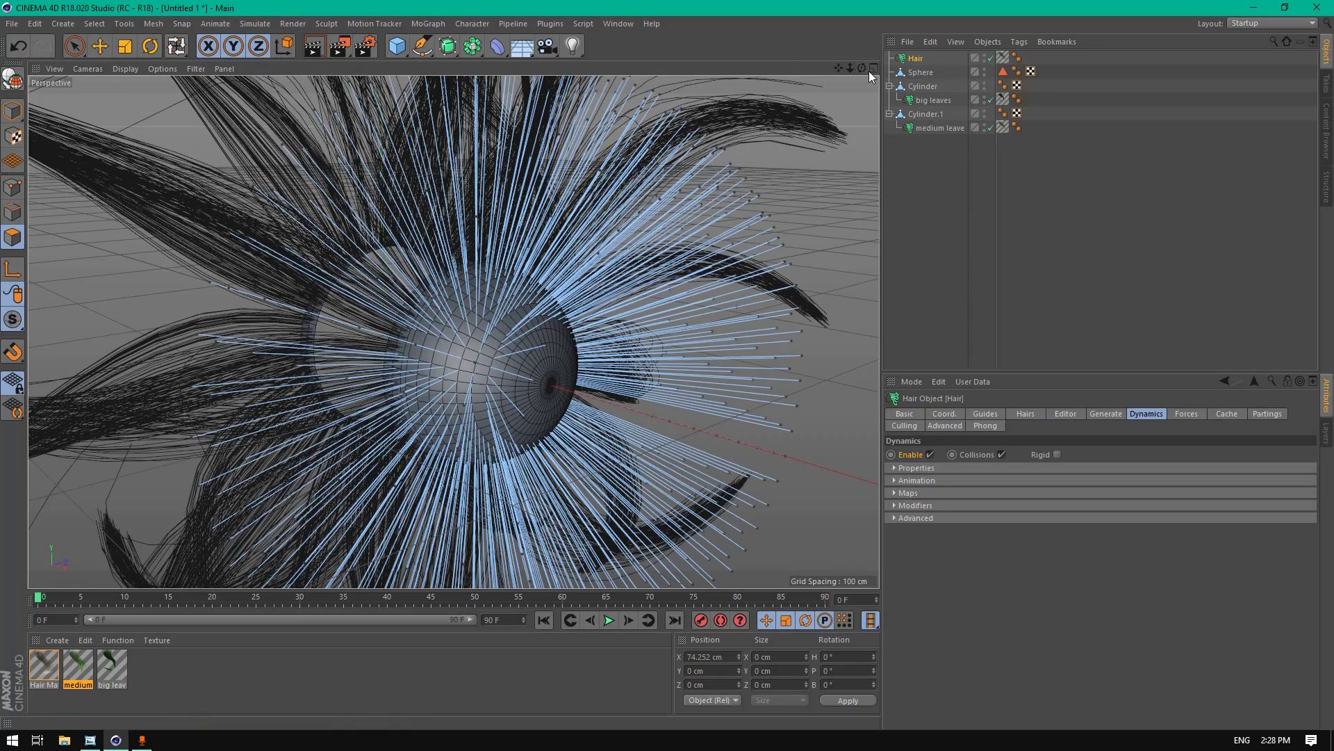
pyautogui.moveTo(864, 69); pyautogui.dragTo(834, 70)
# Step: Rename the new hair object "flower" and nest it under the Sphere
pyautogui.doubleClick(918, 59)
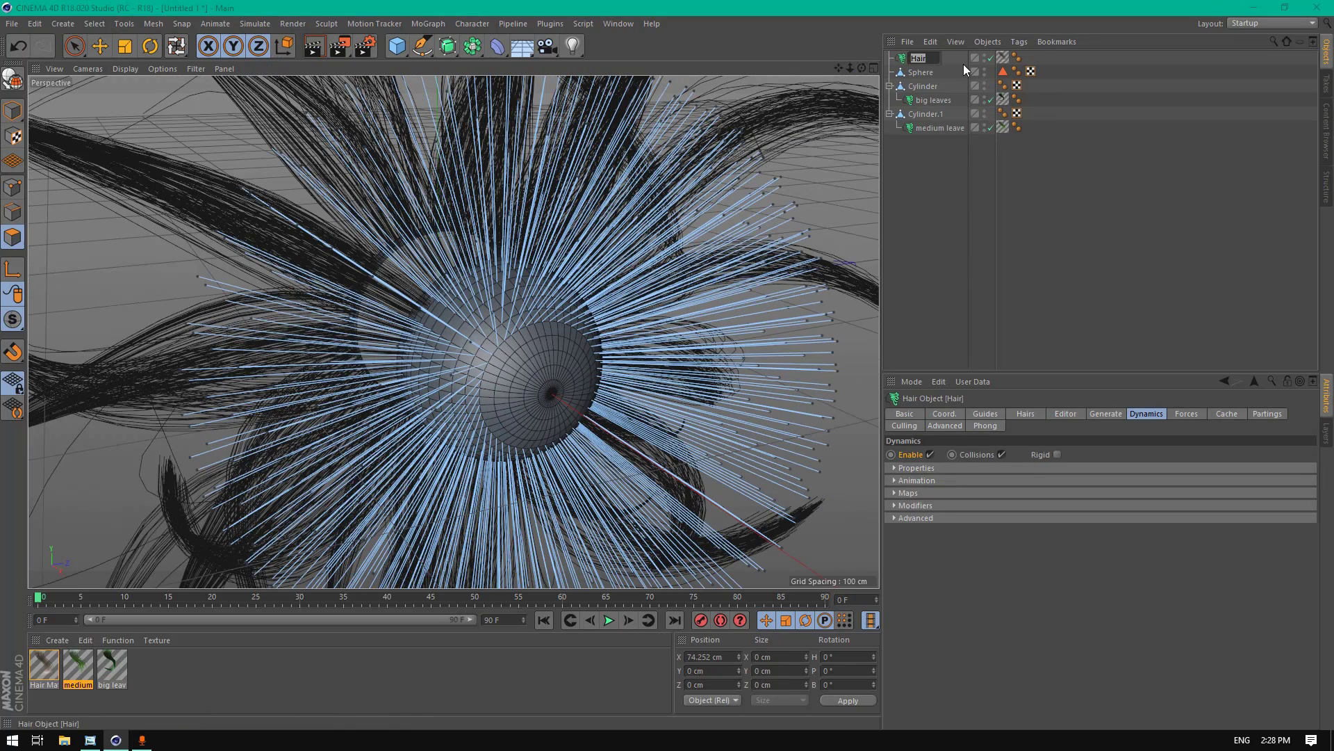
pyautogui.write('flower')
pyautogui.press('Return')
pyautogui.moveTo(918, 56); pyautogui.dragTo(927, 73)
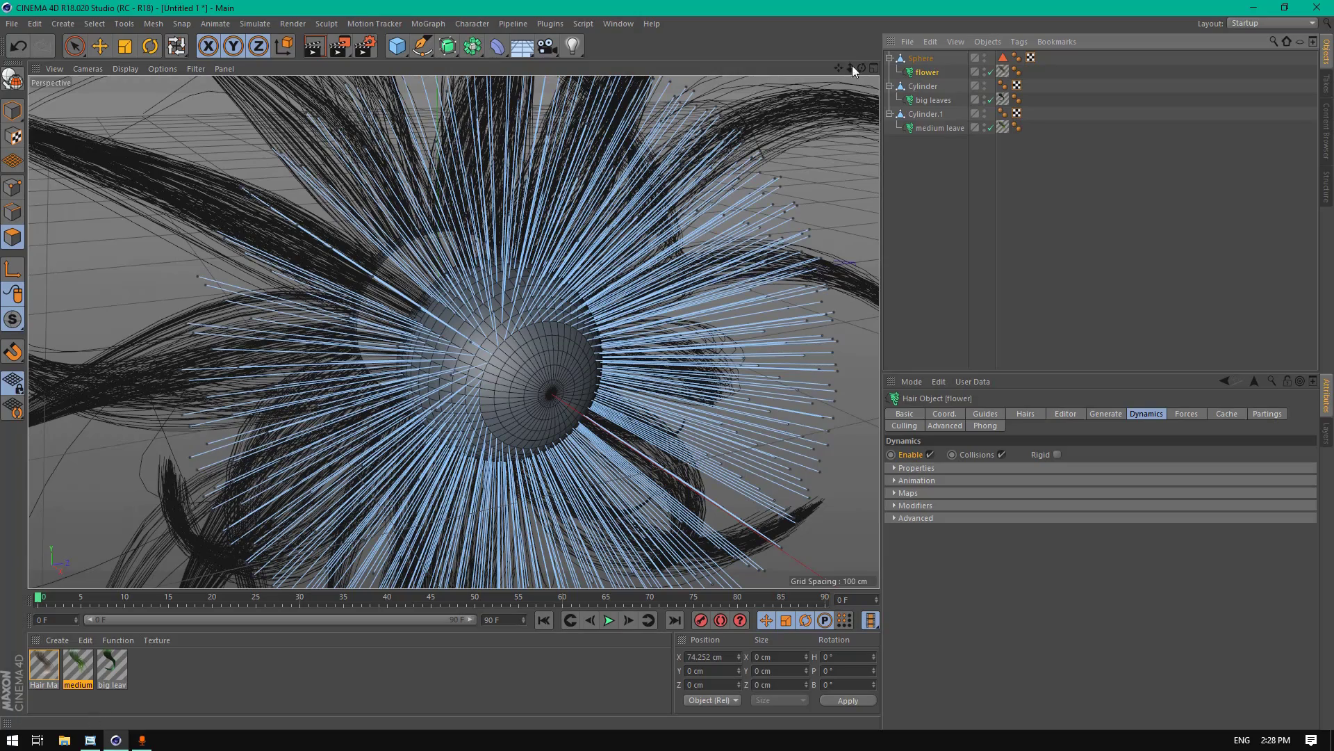
# Step: Set the flower hair's guides to a root count of 200 and a length of 150 cm
pyautogui.moveTo(862, 67); pyautogui.dragTo(862, 68)
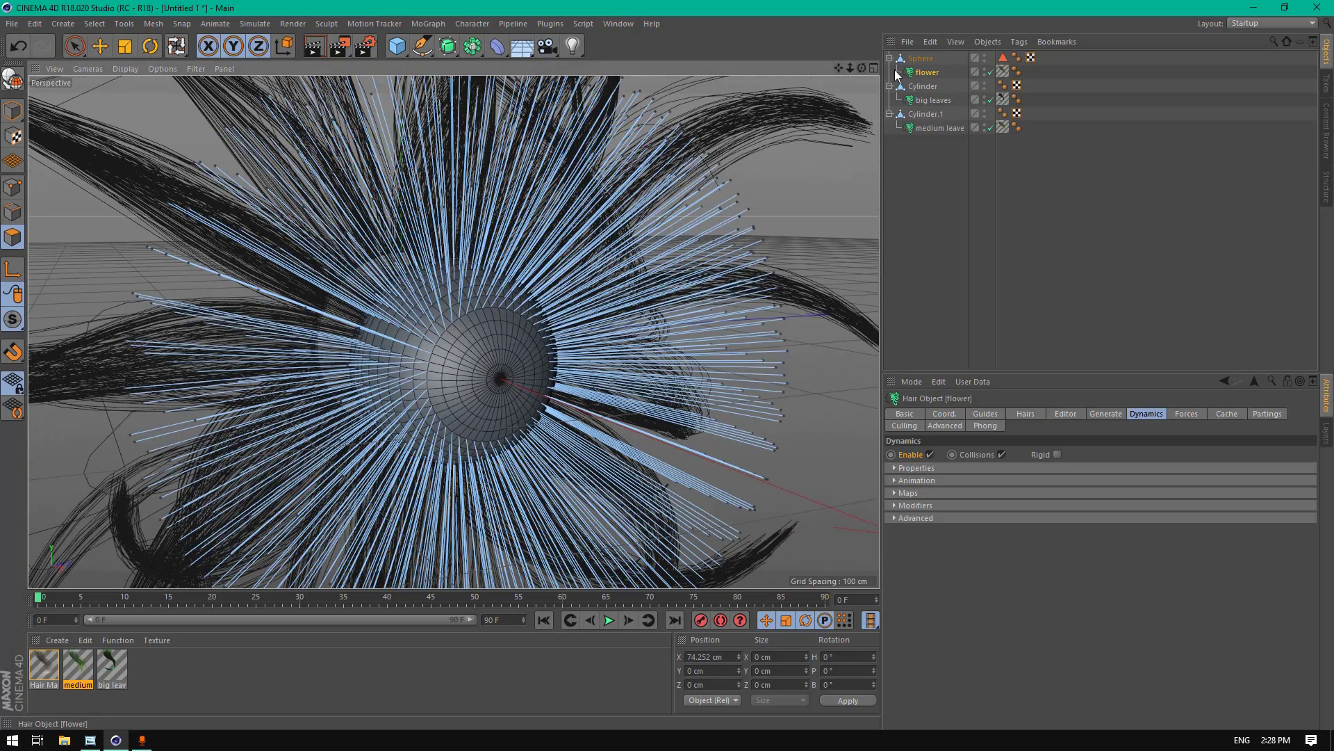
pyautogui.click(999, 412)
pyautogui.doubleClick(944, 483)
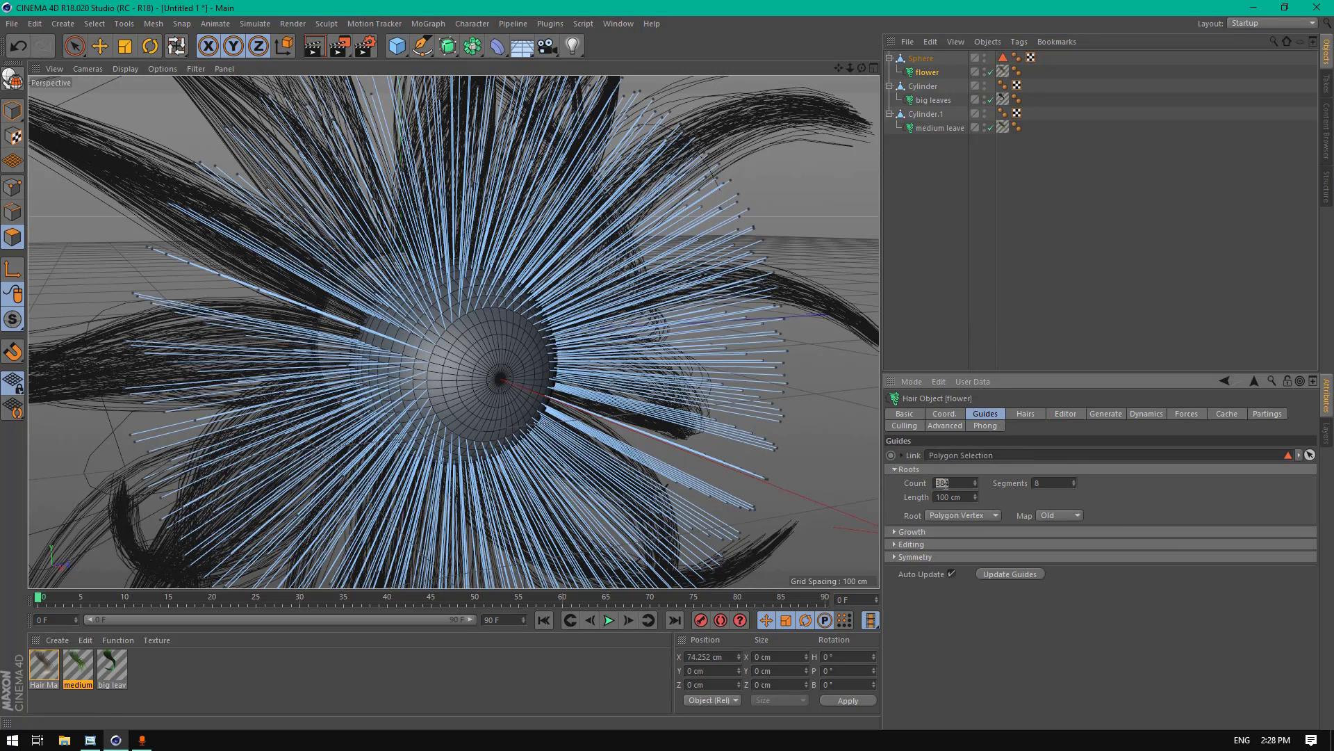
pyautogui.write('200')
pyautogui.press('Return')
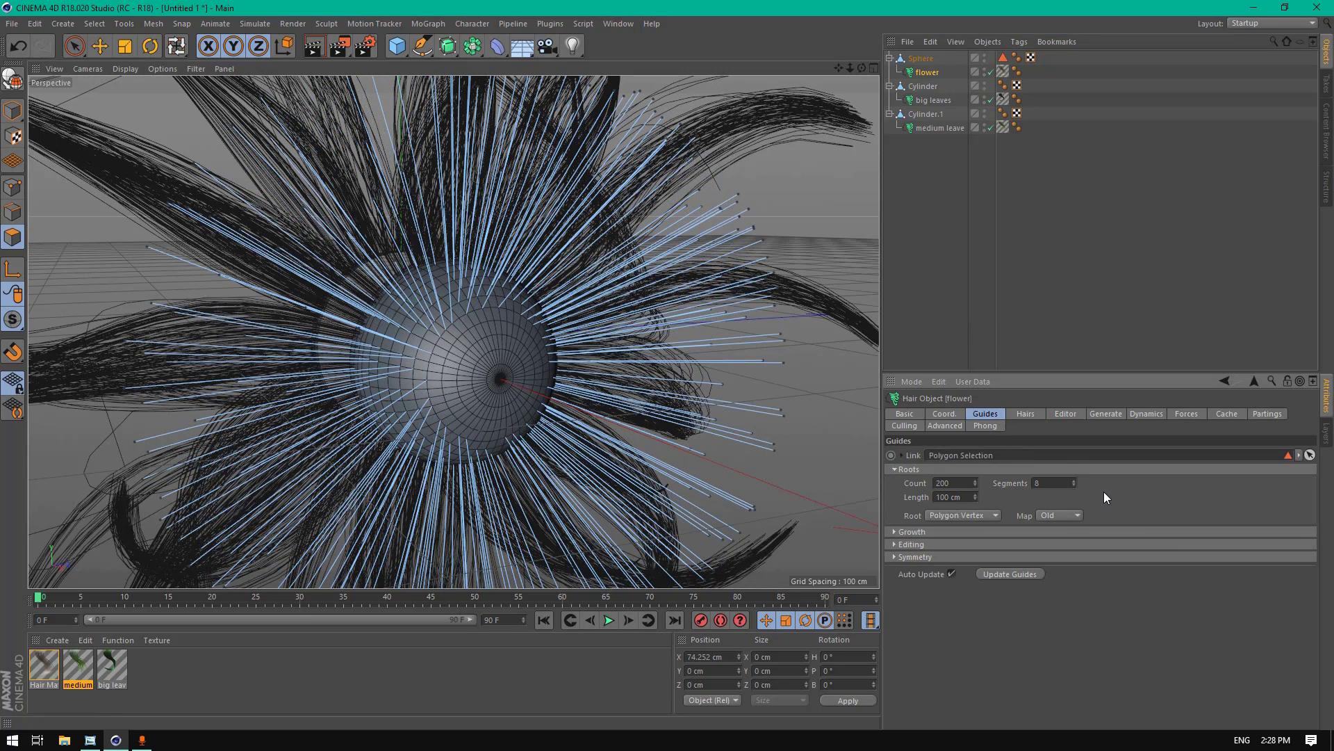
pyautogui.doubleClick(967, 496)
pyautogui.write('150')
pyautogui.press('Return')
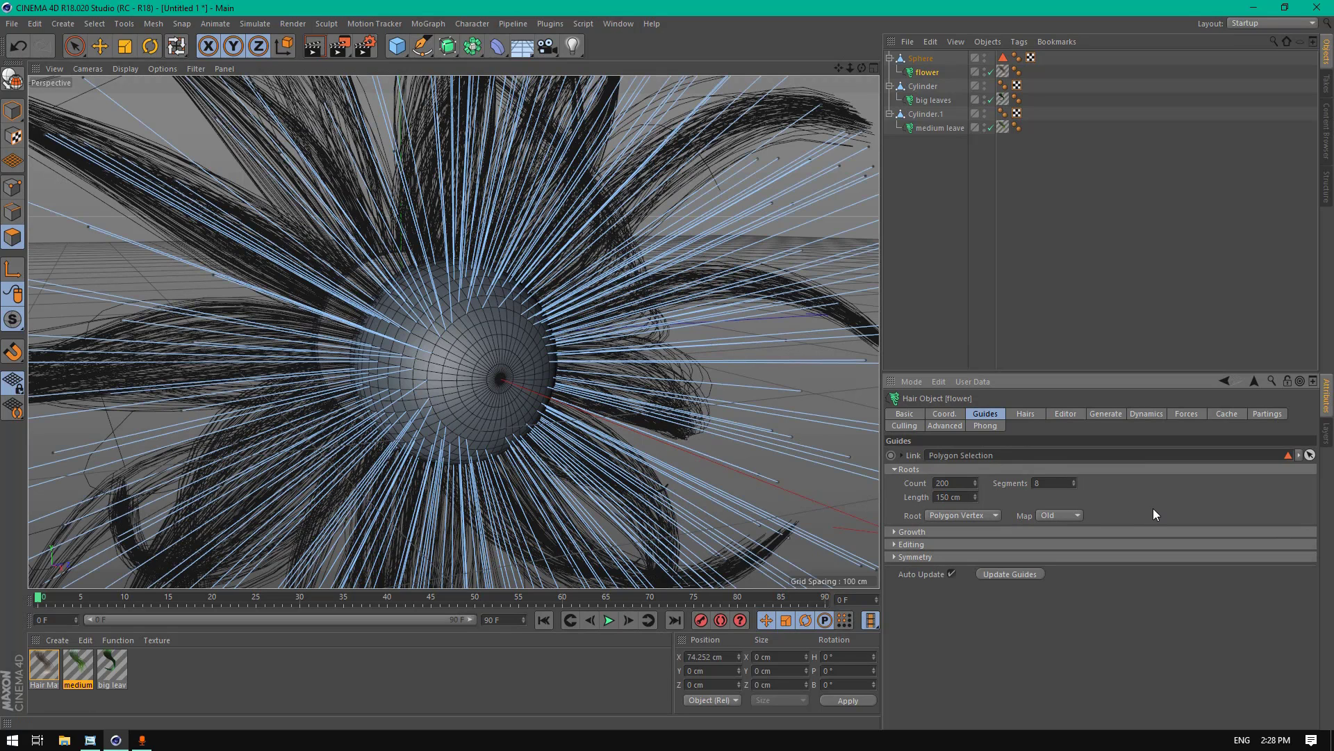
# Step: Display the flower hair as Hair Lines in the editor and disable its dynamics
pyautogui.click(1066, 414)
pyautogui.click(987, 468)
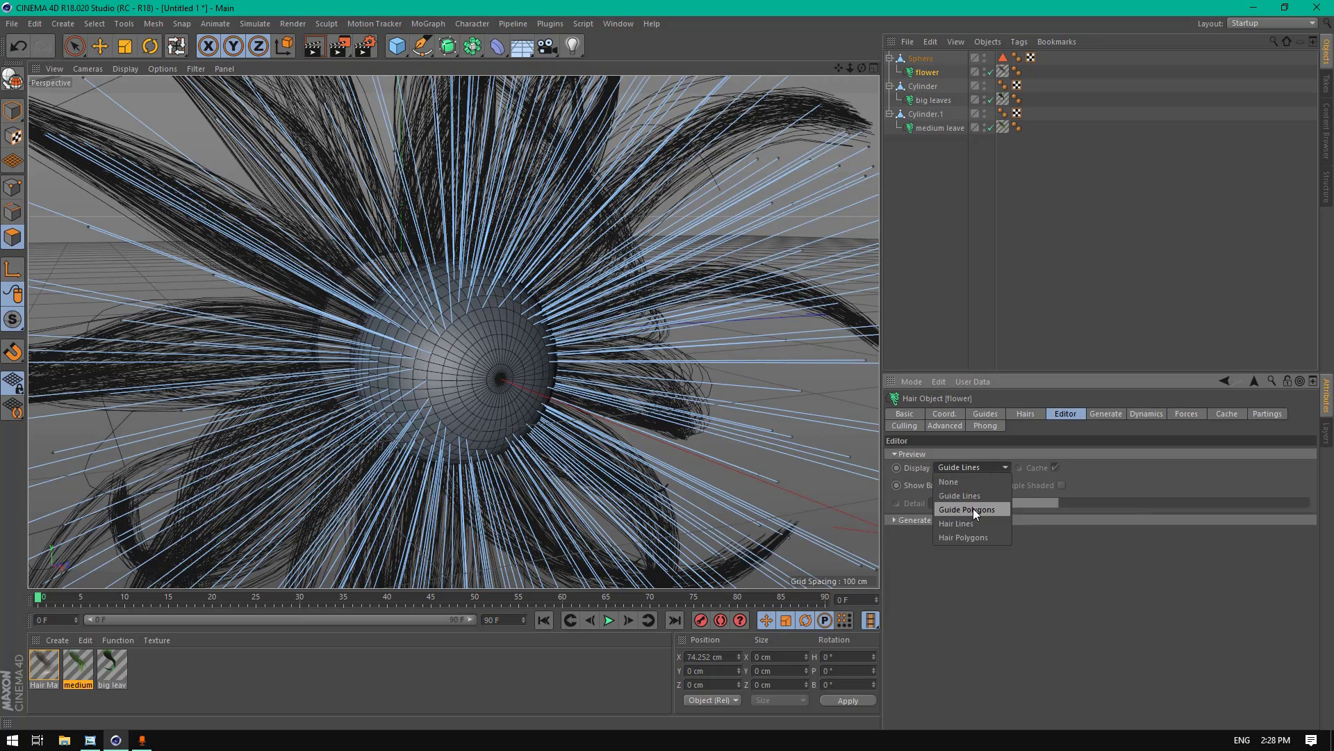
pyautogui.click(971, 523)
pyautogui.click(1145, 415)
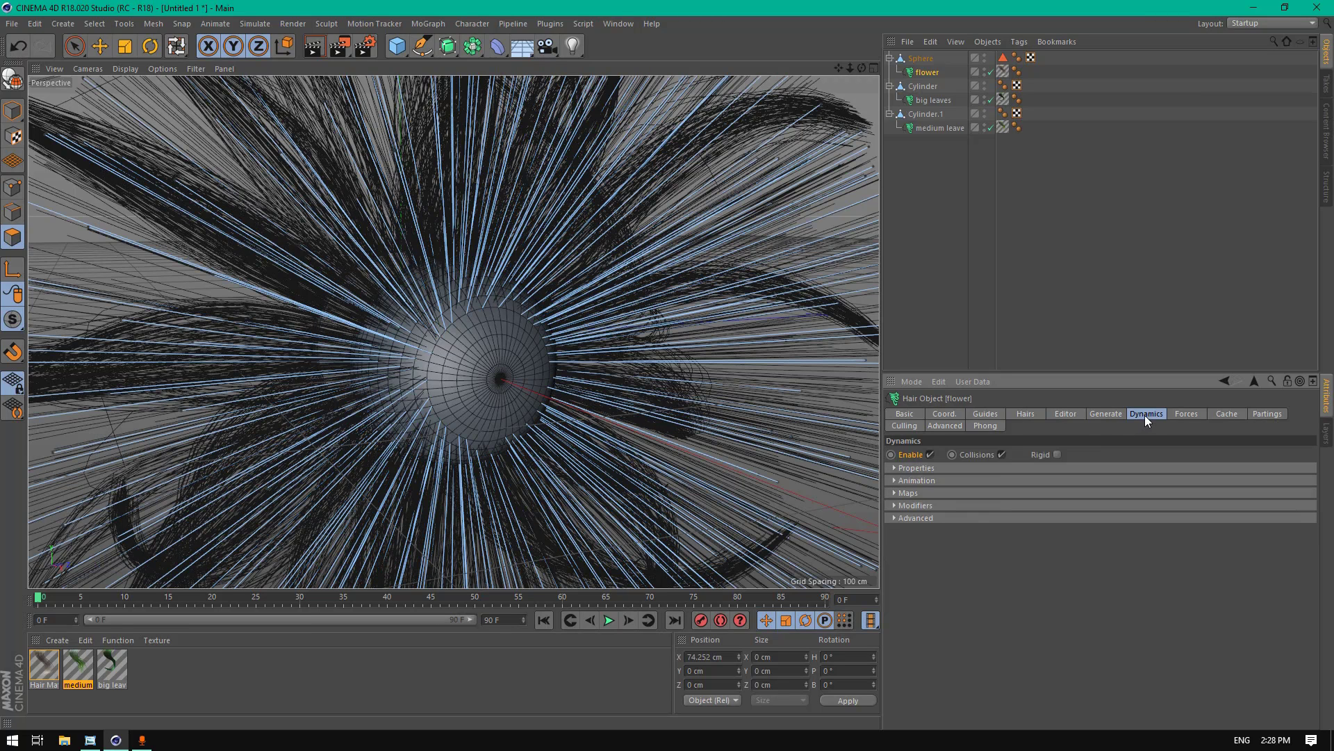
pyautogui.click(931, 455)
# Step: Rename the new hair material "flower"
pyautogui.click(48, 682)
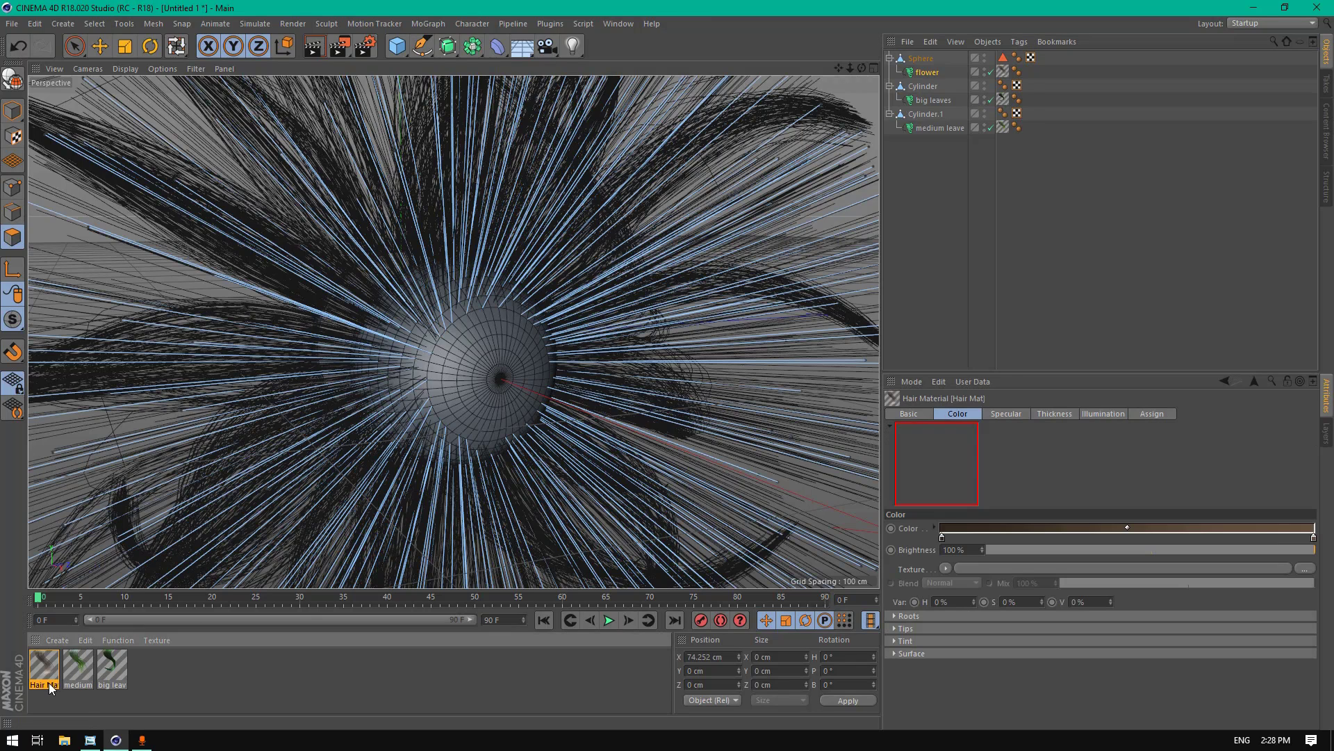
pyautogui.doubleClick(49, 682)
pyautogui.write('fo')
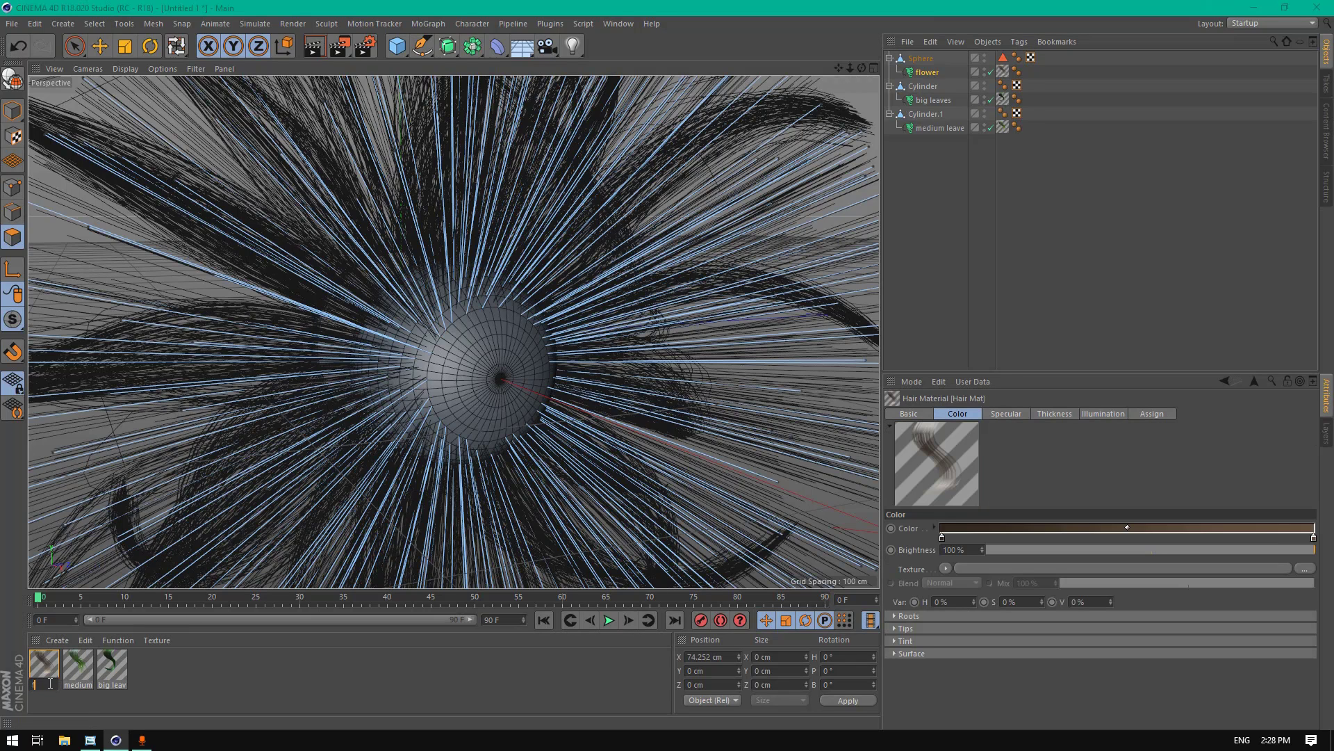
pyautogui.write('lower')
pyautogui.press('Return')
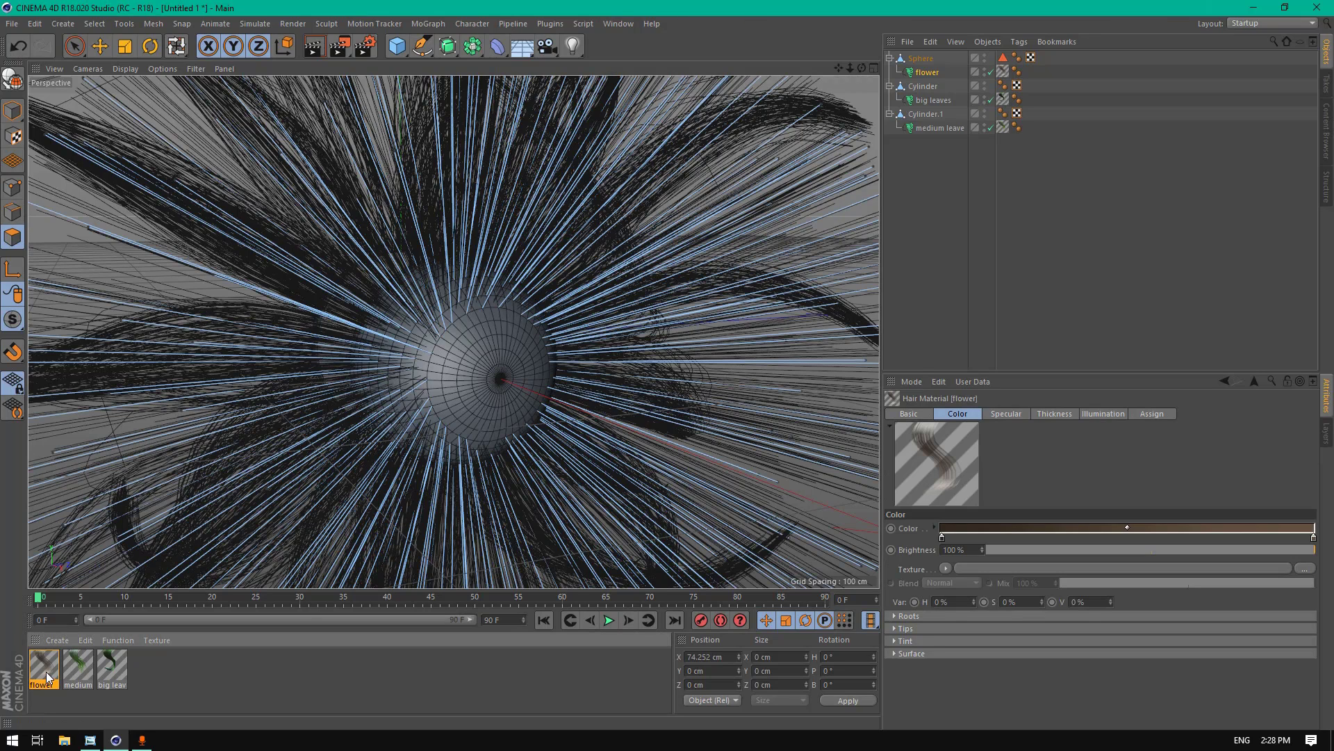
# Step: Set the root-end knot of the flower material's colour gradient to dark violet: H 260°, S 31%, V 18%
pyautogui.doubleClick(44, 667)
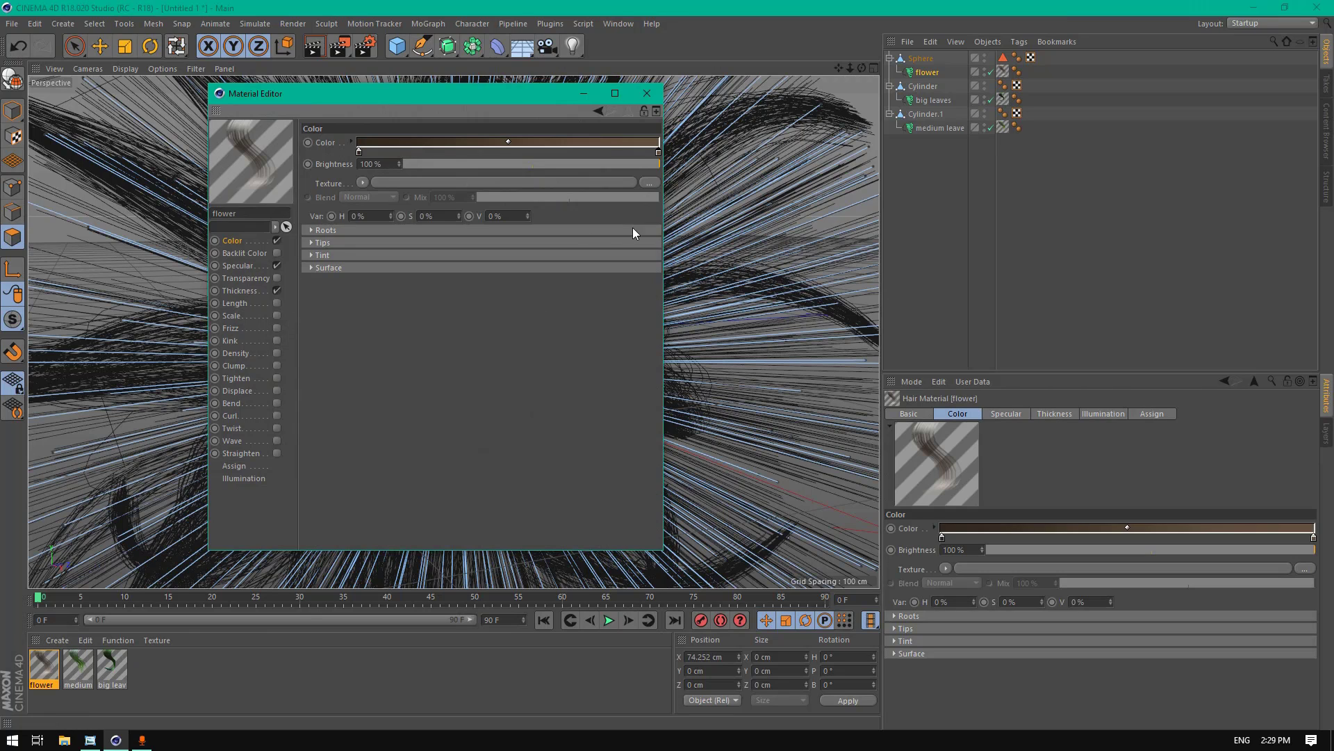
pyautogui.doubleClick(358, 151)
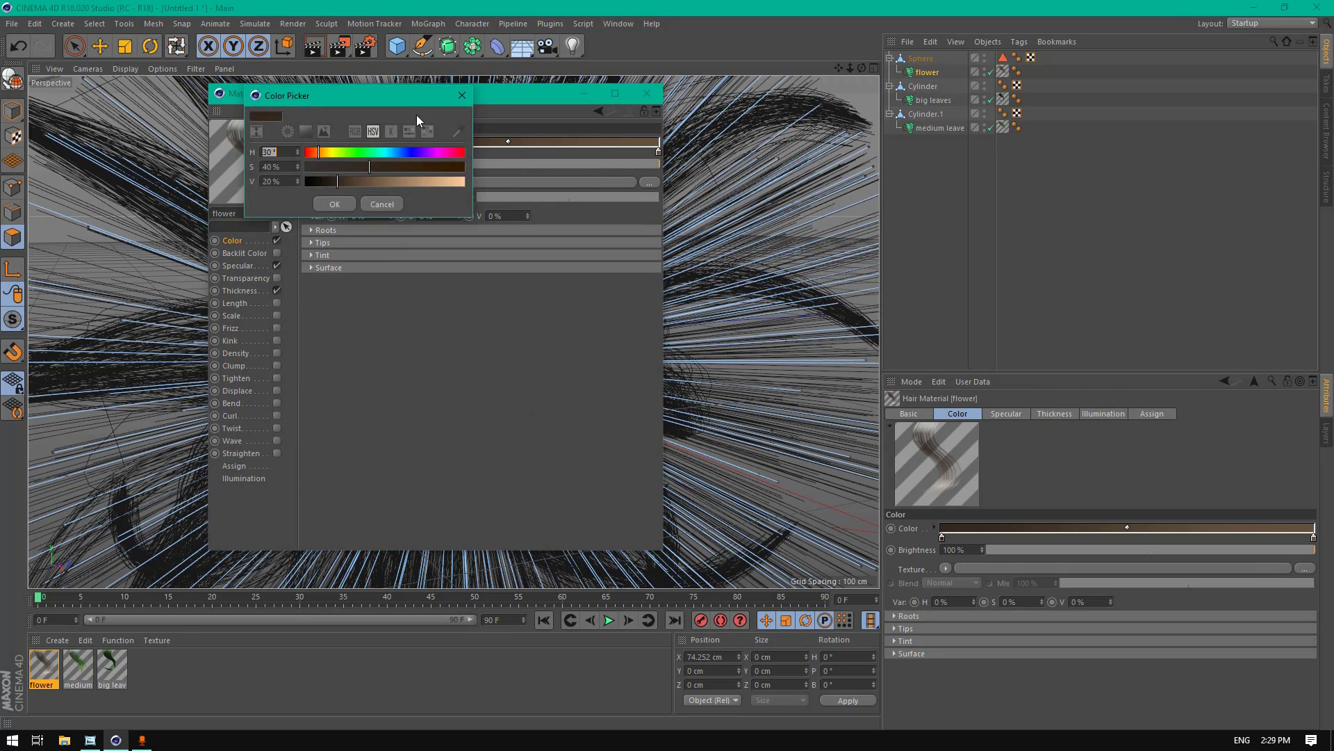
pyautogui.click(461, 95)
pyautogui.click(349, 143)
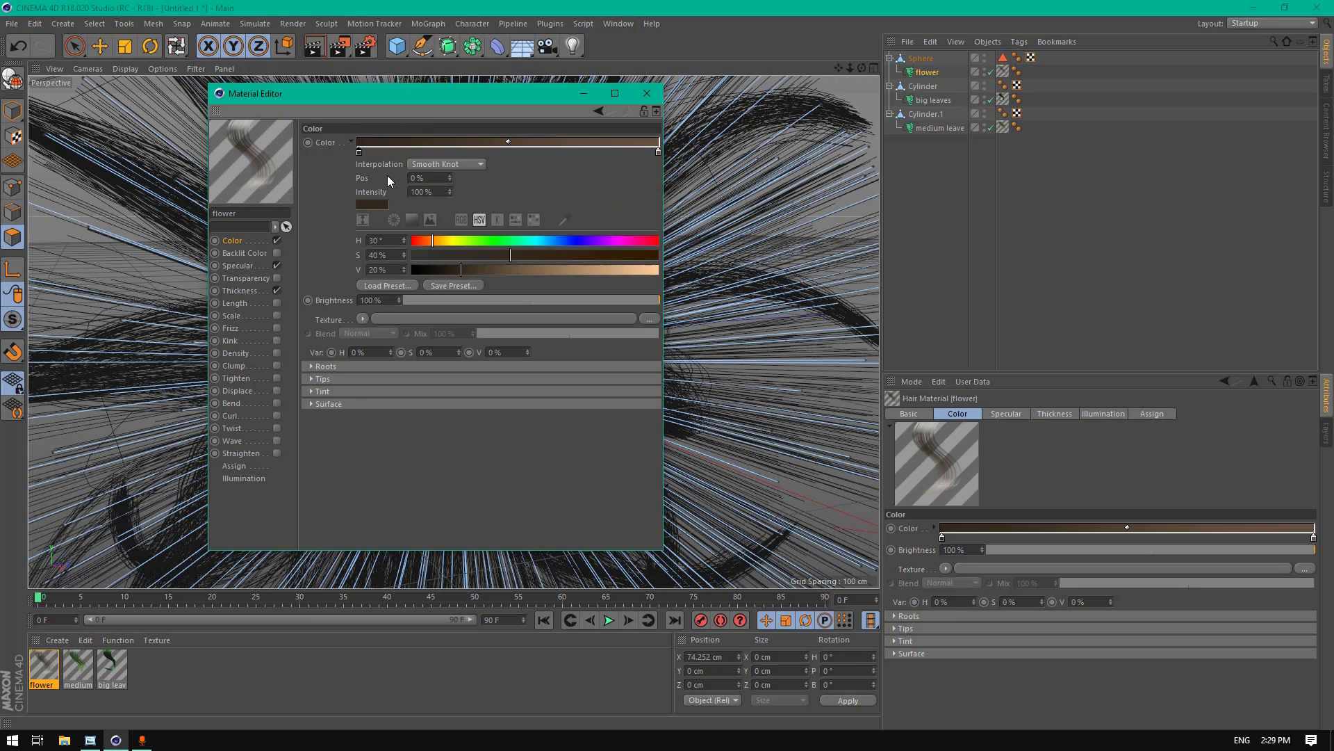
pyautogui.moveTo(431, 245); pyautogui.dragTo(571, 245)
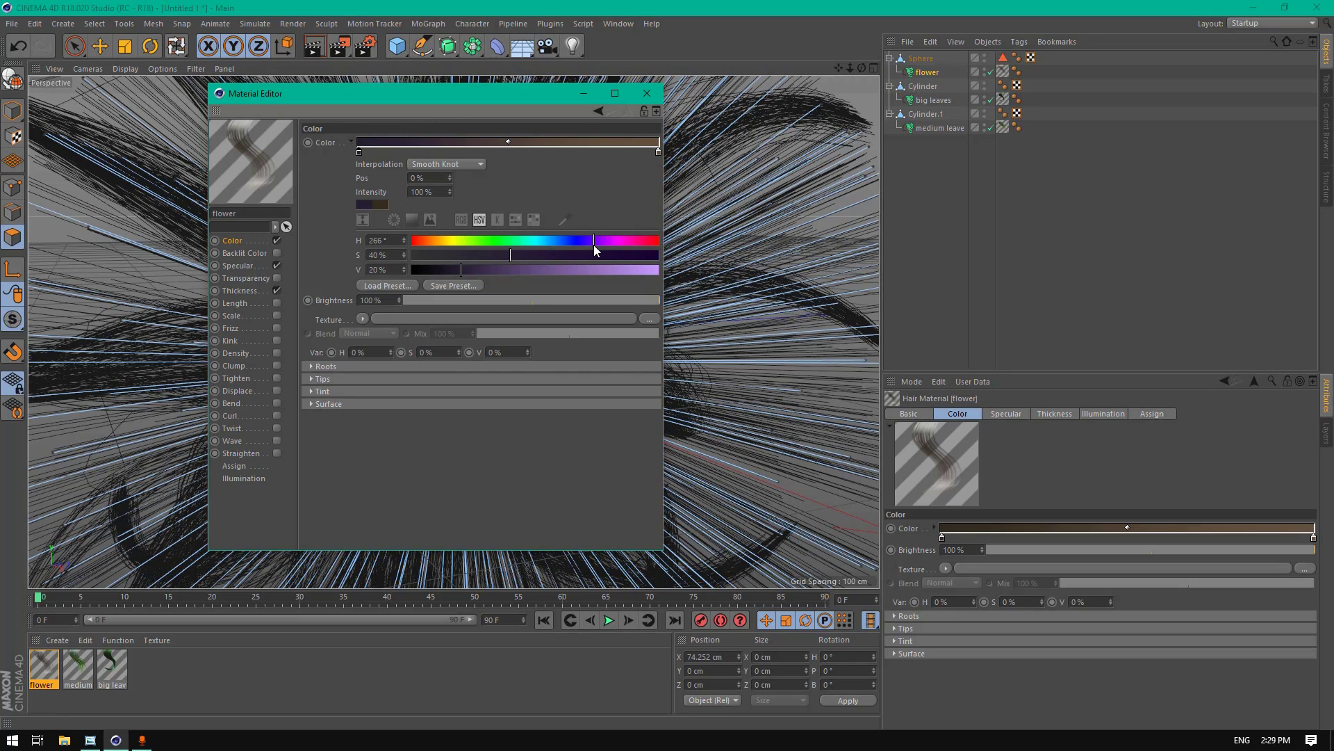
pyautogui.moveTo(589, 245); pyautogui.dragTo(590, 245)
pyautogui.moveTo(489, 257); pyautogui.dragTo(678, 269)
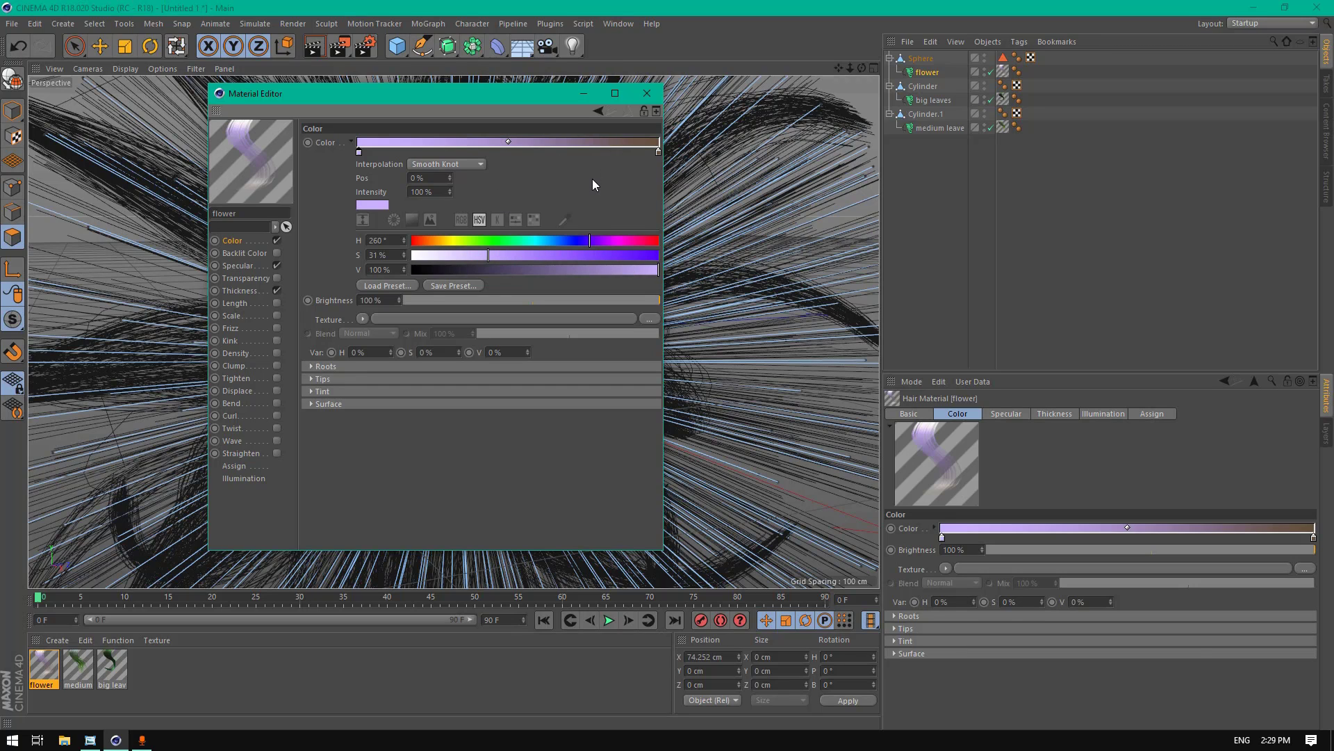
pyautogui.click(464, 270)
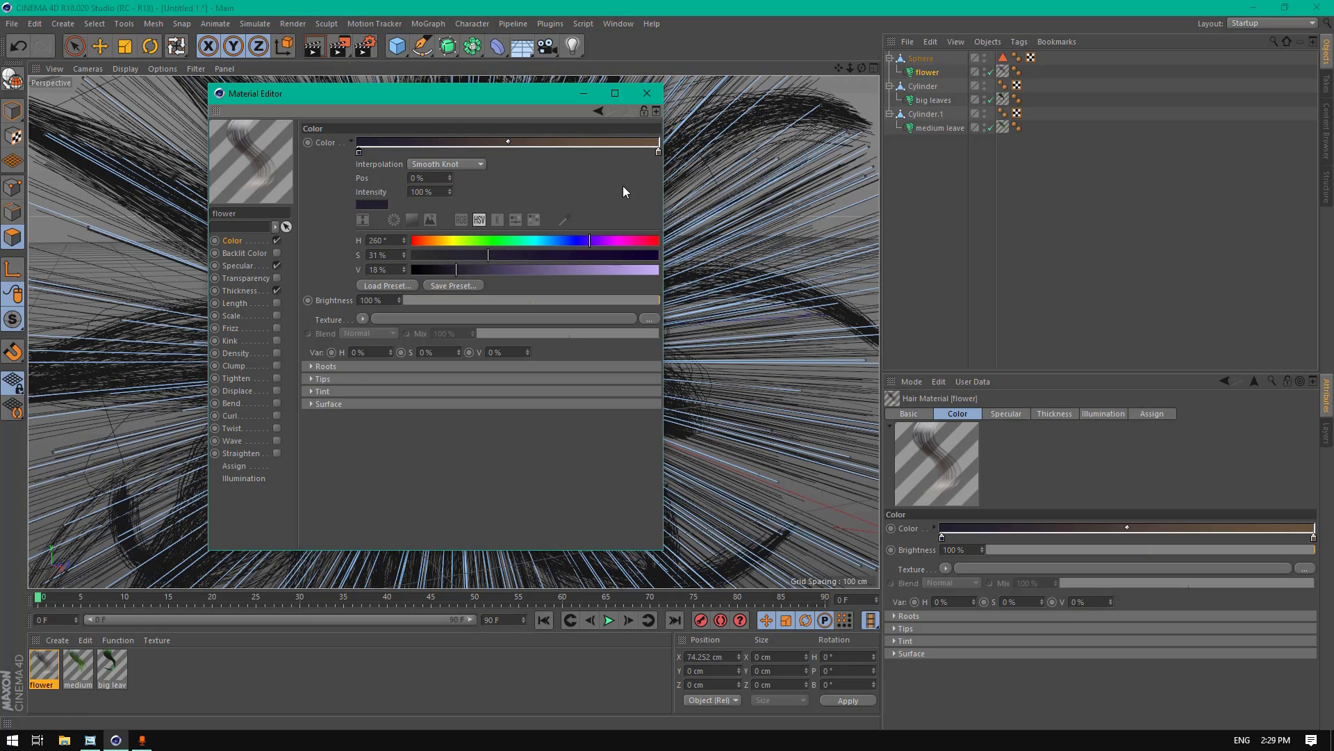
# Step: Set the gradient's 100% knot to pale blue, H 210°, S 16%, V 100%, and the material's colour brightness to 75%
pyautogui.click(659, 152)
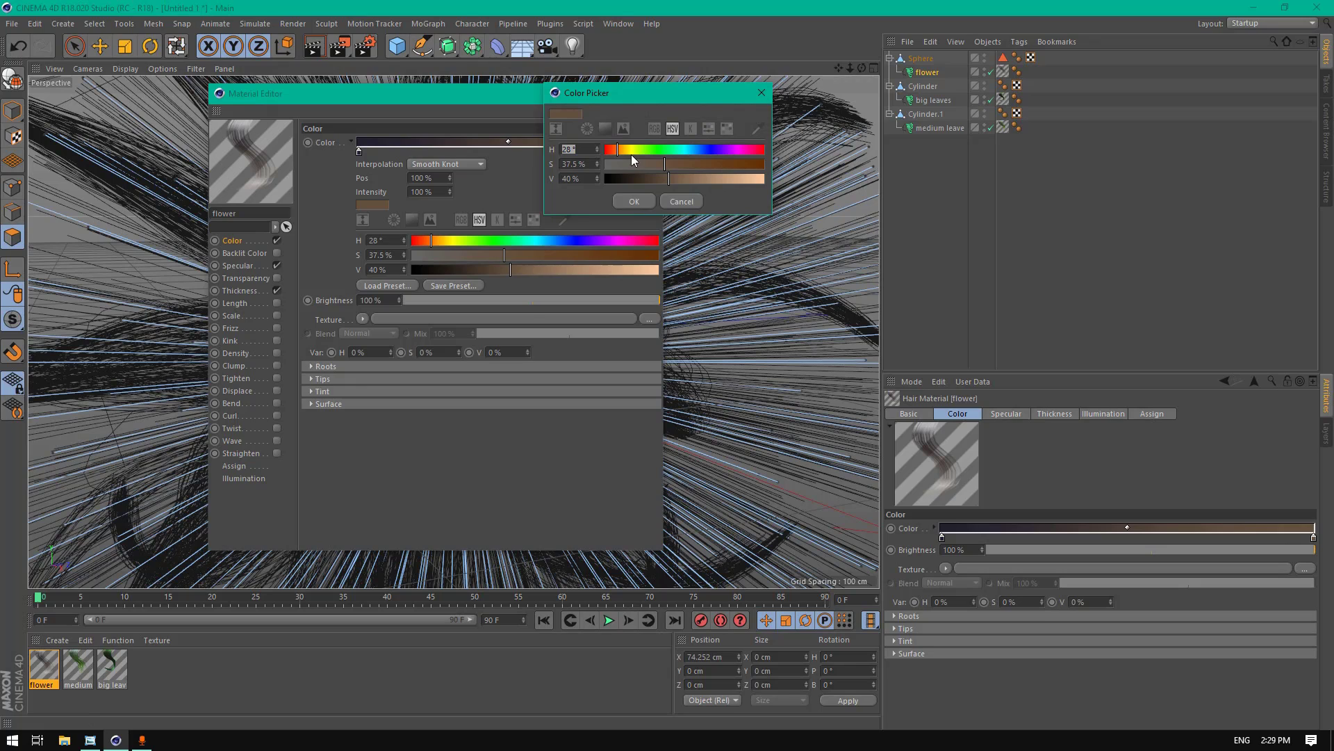
pyautogui.moveTo(660, 149)
pyautogui.mouseDown()
pyautogui.moveTo(699, 149)
pyautogui.moveTo(631, 166)
pyautogui.moveTo(766, 180)
pyautogui.mouseUp()
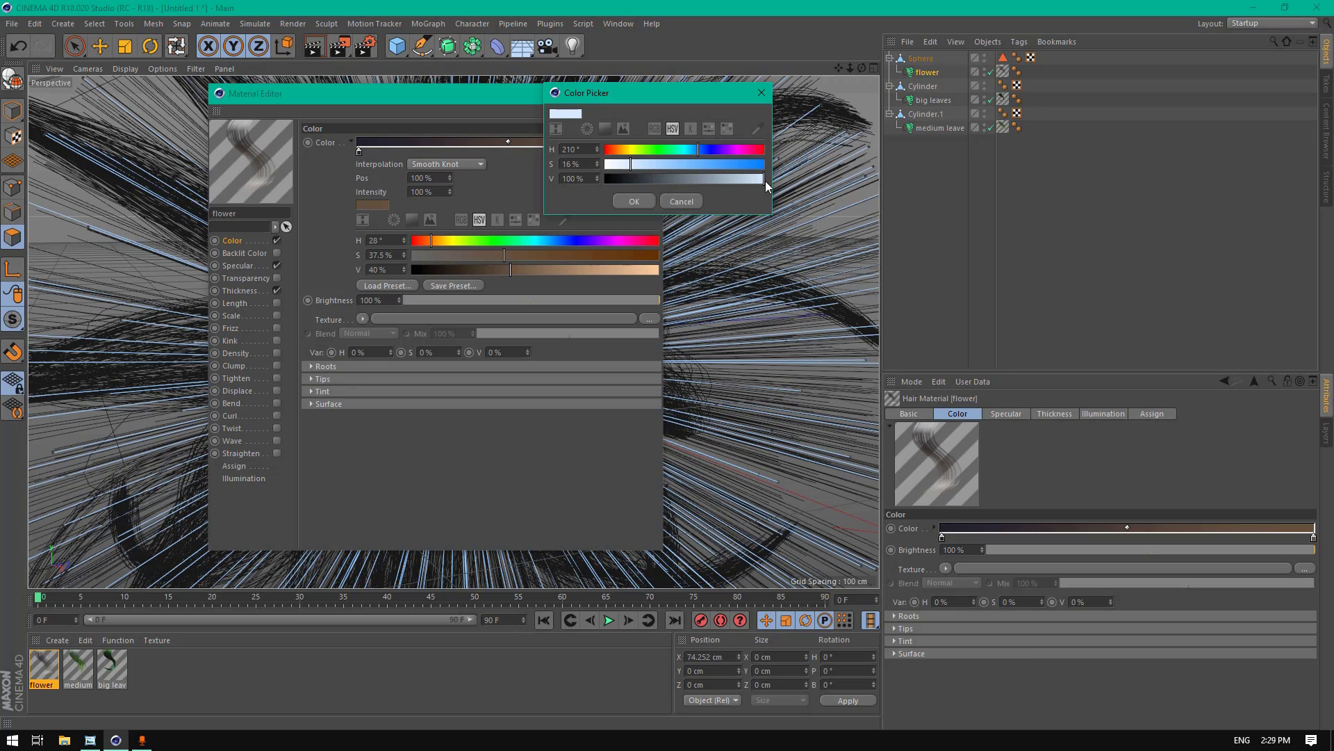
pyautogui.click(638, 201)
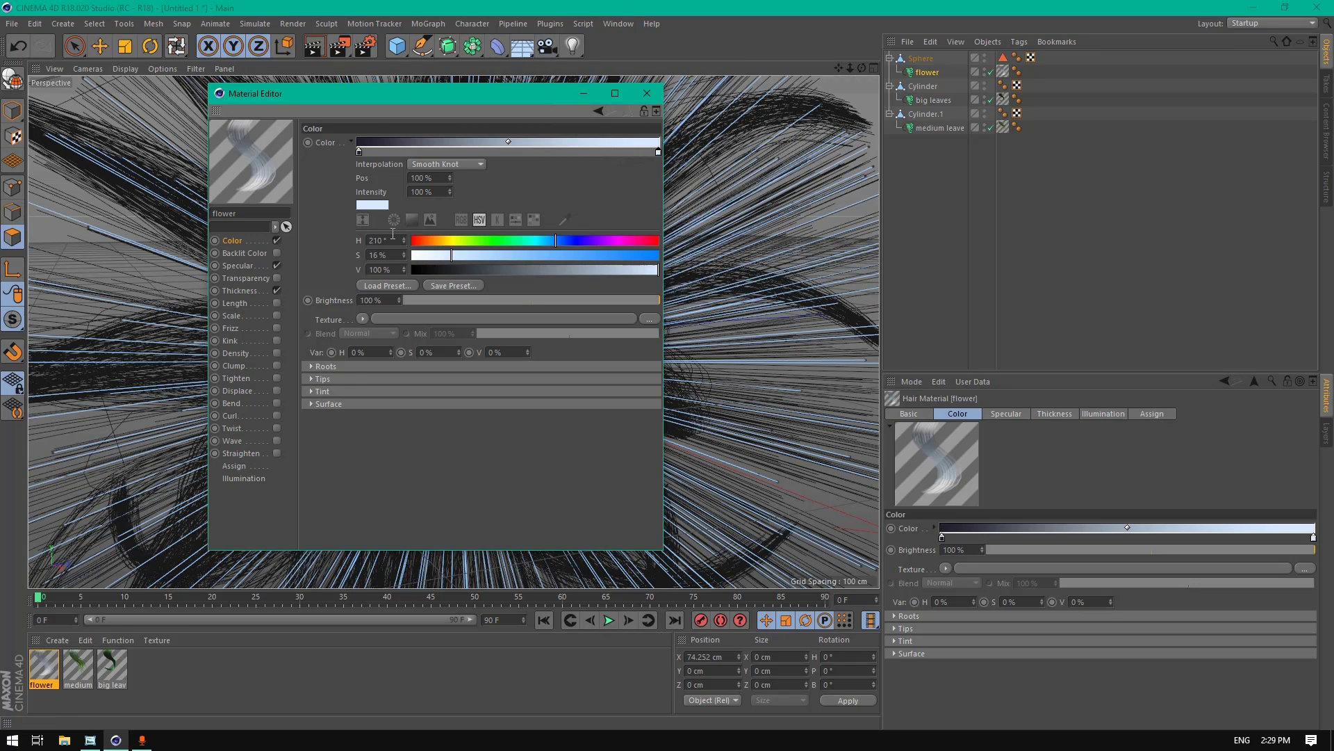
pyautogui.click(387, 299)
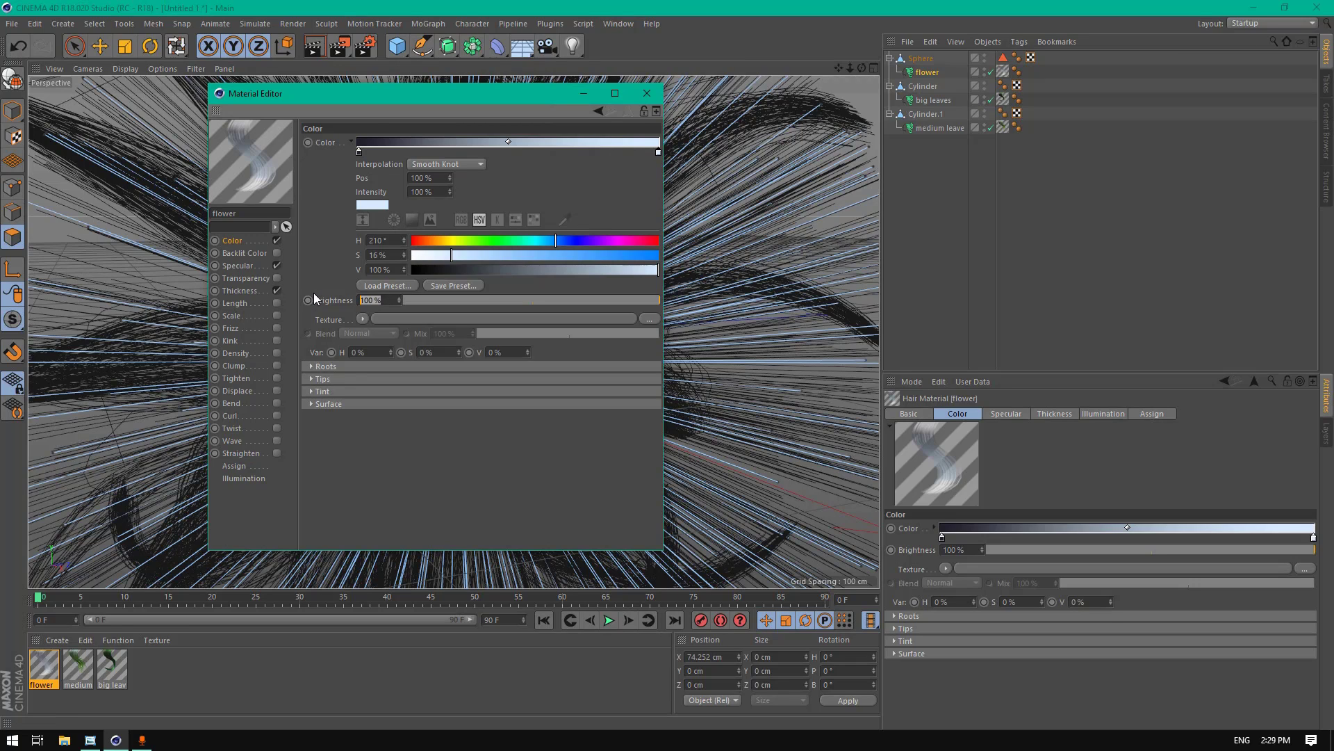
pyautogui.write('75')
pyautogui.press('Return')
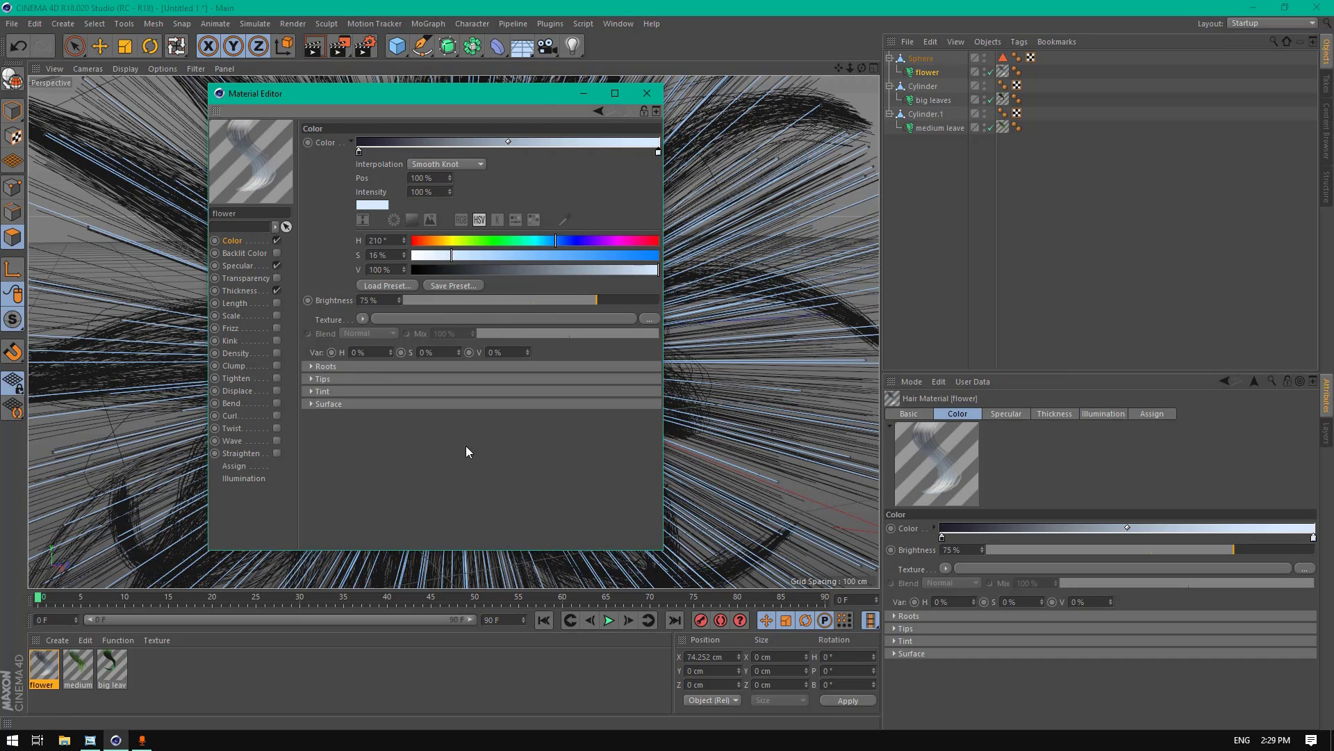
# Step: Tint the flower material's primary specular colour pale blue-violet with H 240° and S 15%
pyautogui.click(243, 264)
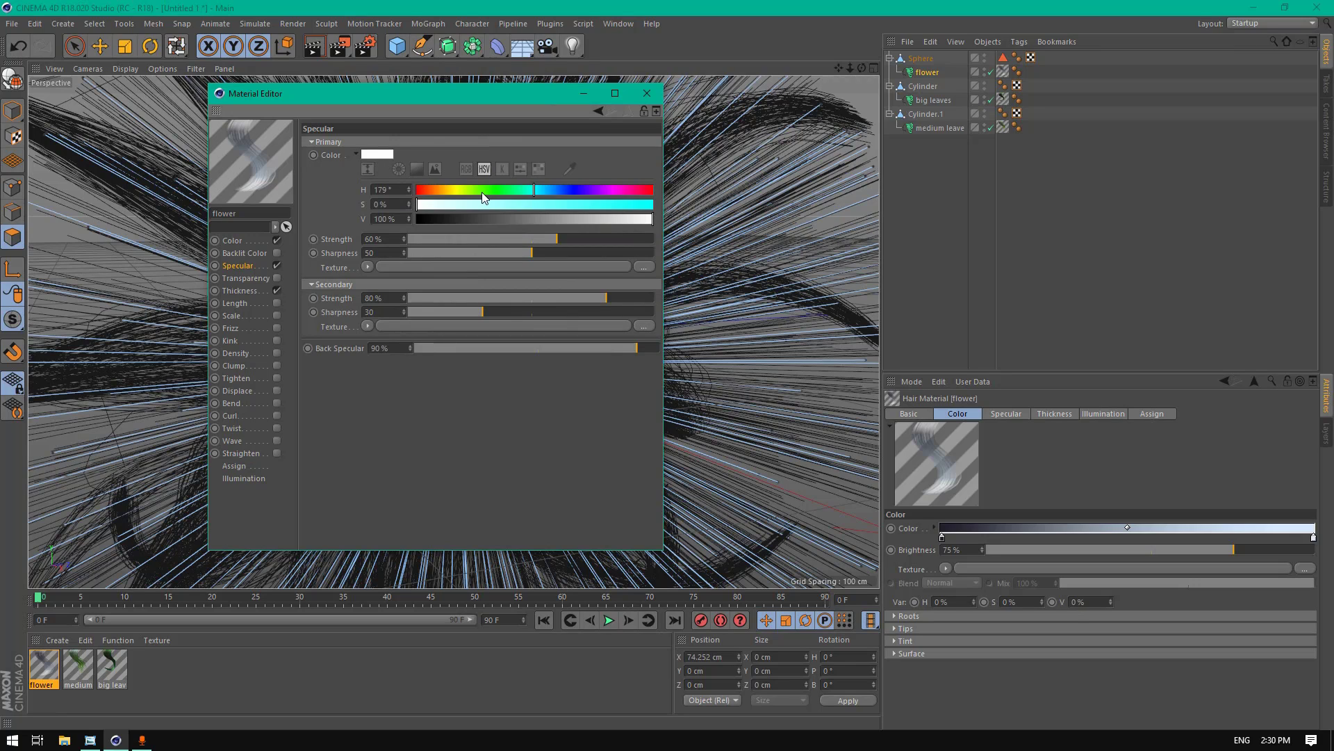
pyautogui.moveTo(482, 193)
pyautogui.mouseDown()
pyautogui.moveTo(636, 193)
pyautogui.moveTo(572, 194)
pyautogui.mouseUp()
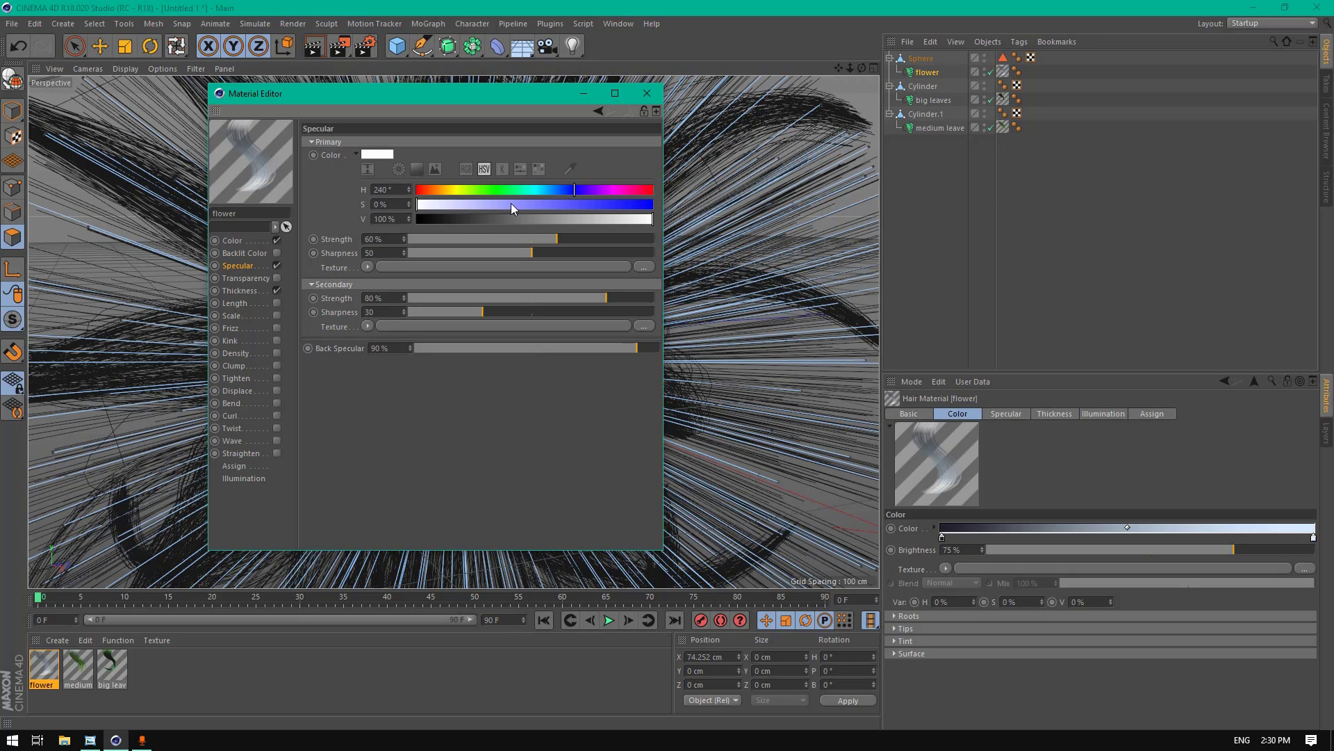
pyautogui.moveTo(512, 204); pyautogui.dragTo(453, 204)
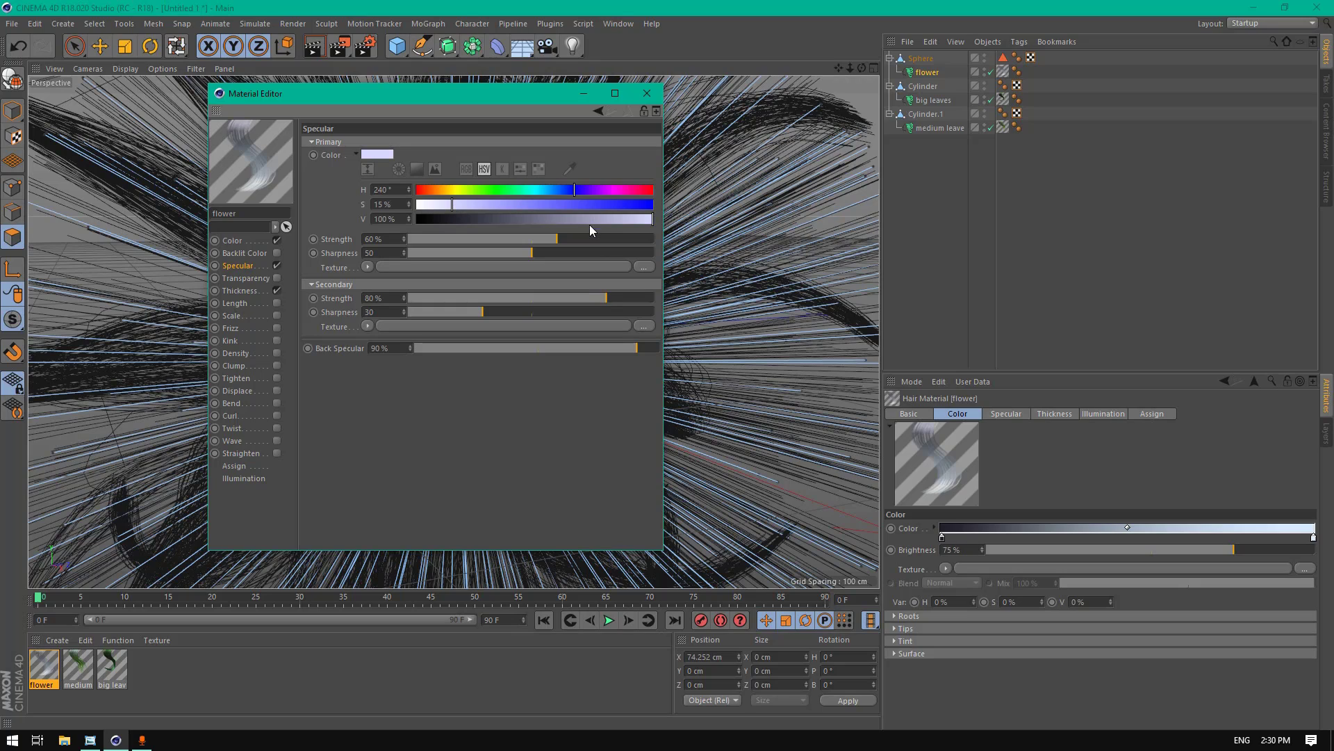
# Step: Set the flower material's primary specular colour to S 13% and V 87%, and its tip thickness to 0 cm
pyautogui.click(447, 201)
pyautogui.moveTo(608, 219); pyautogui.dragTo(619, 218)
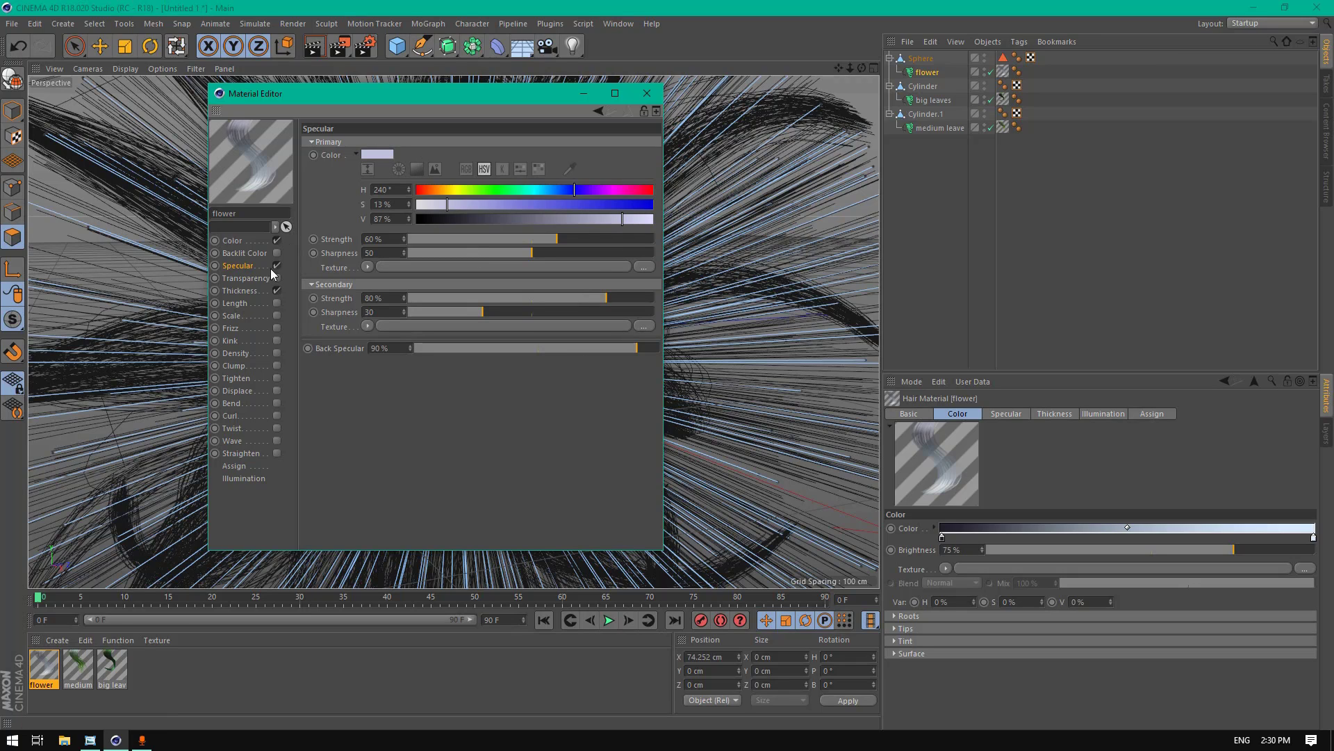
pyautogui.click(238, 292)
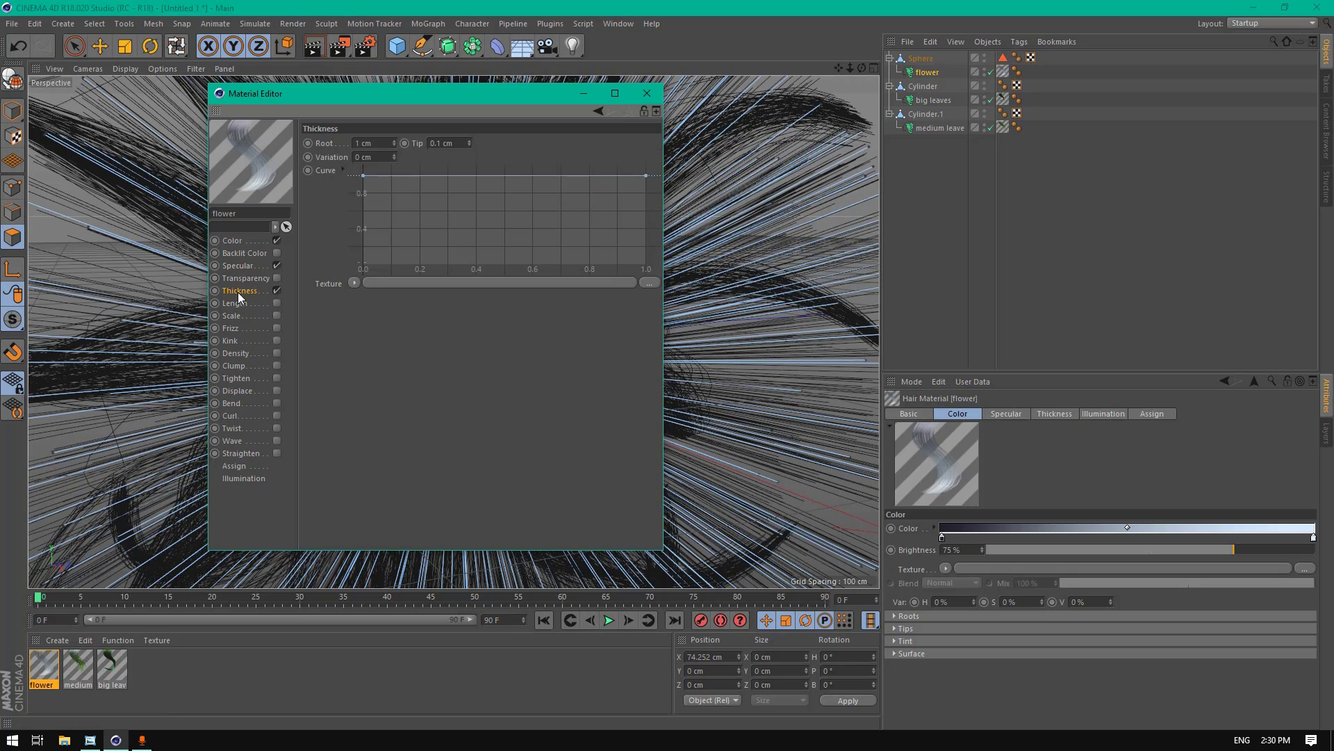
pyautogui.click(375, 144)
pyautogui.click(464, 143)
pyautogui.write('0')
pyautogui.press('Return')
# Step: Enable the Length property of the flower material
pyautogui.click(234, 304)
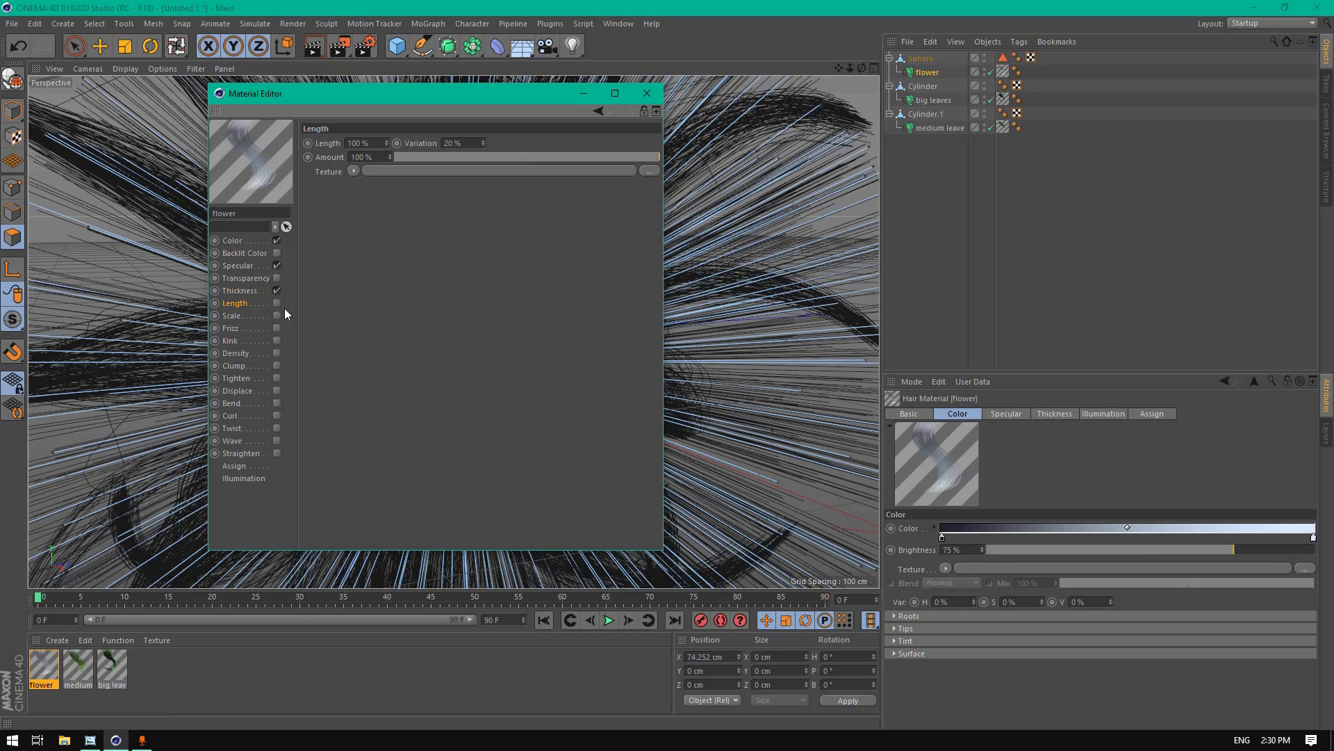
pyautogui.click(275, 305)
pyautogui.click(237, 317)
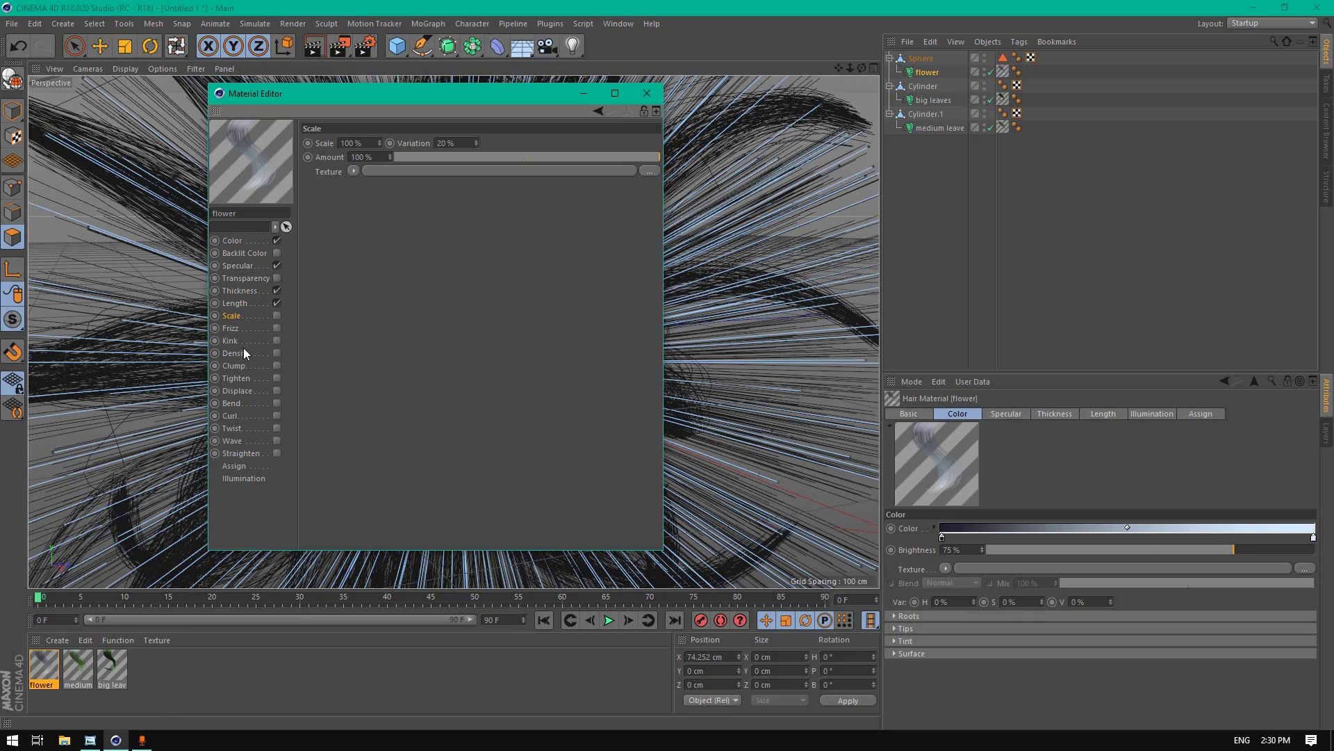
# Step: Enable clumping in the flower material, with a count of 10% and a clump strength of 29%
pyautogui.click(236, 366)
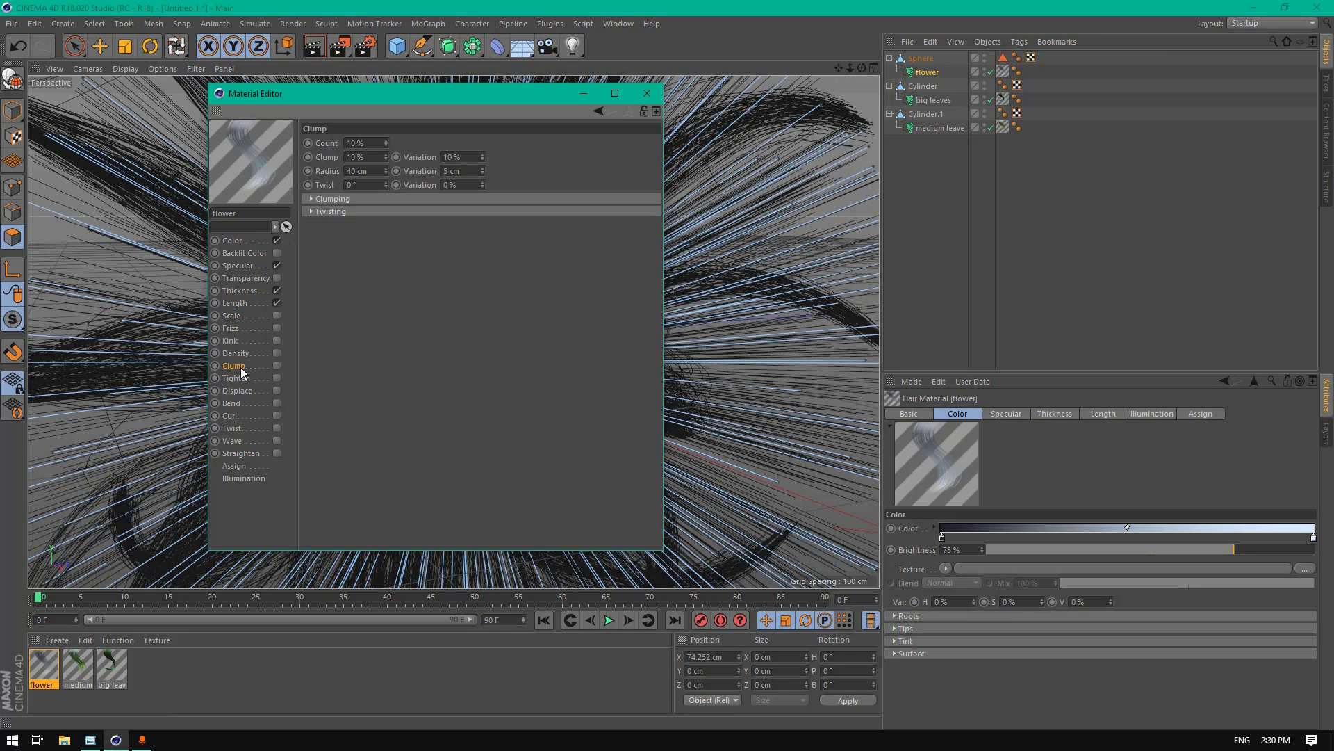
pyautogui.click(277, 366)
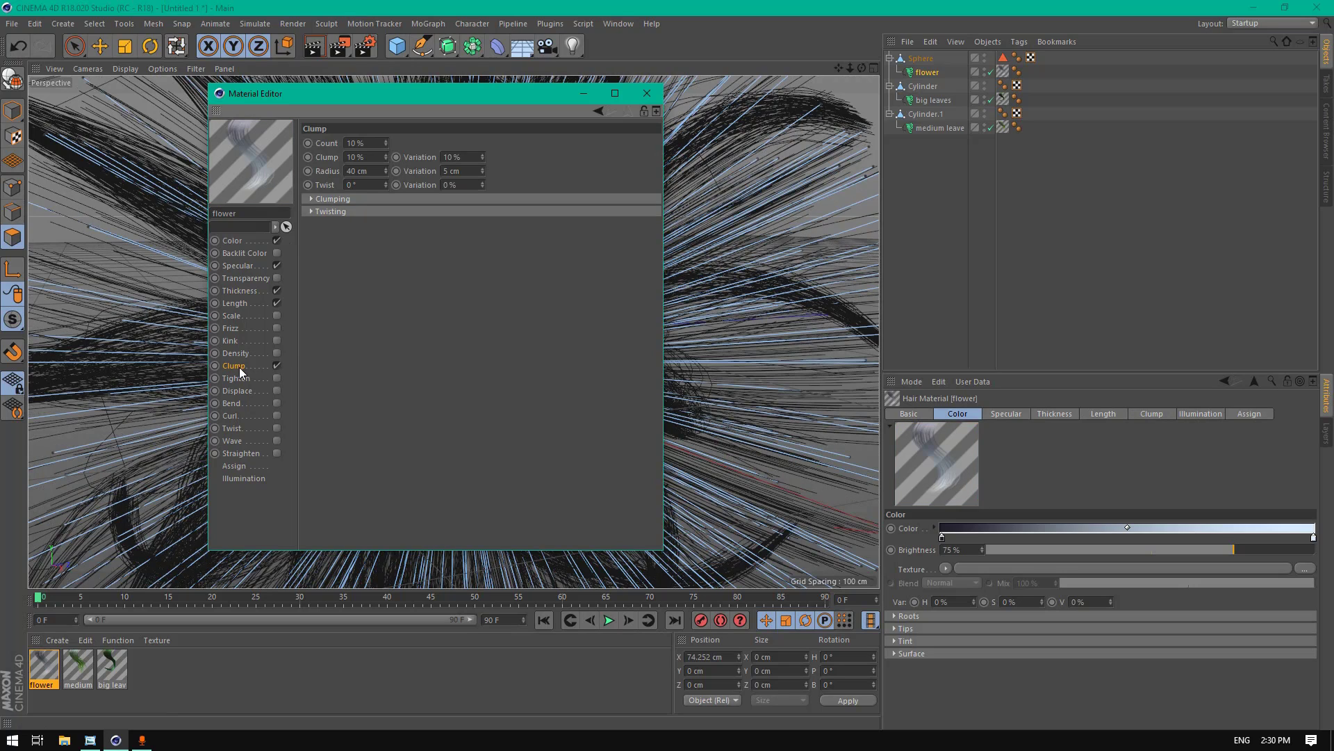
pyautogui.click(377, 141)
pyautogui.write('10')
pyautogui.click(528, 166)
pyautogui.click(369, 153)
pyautogui.write('29')
pyautogui.press('Return')
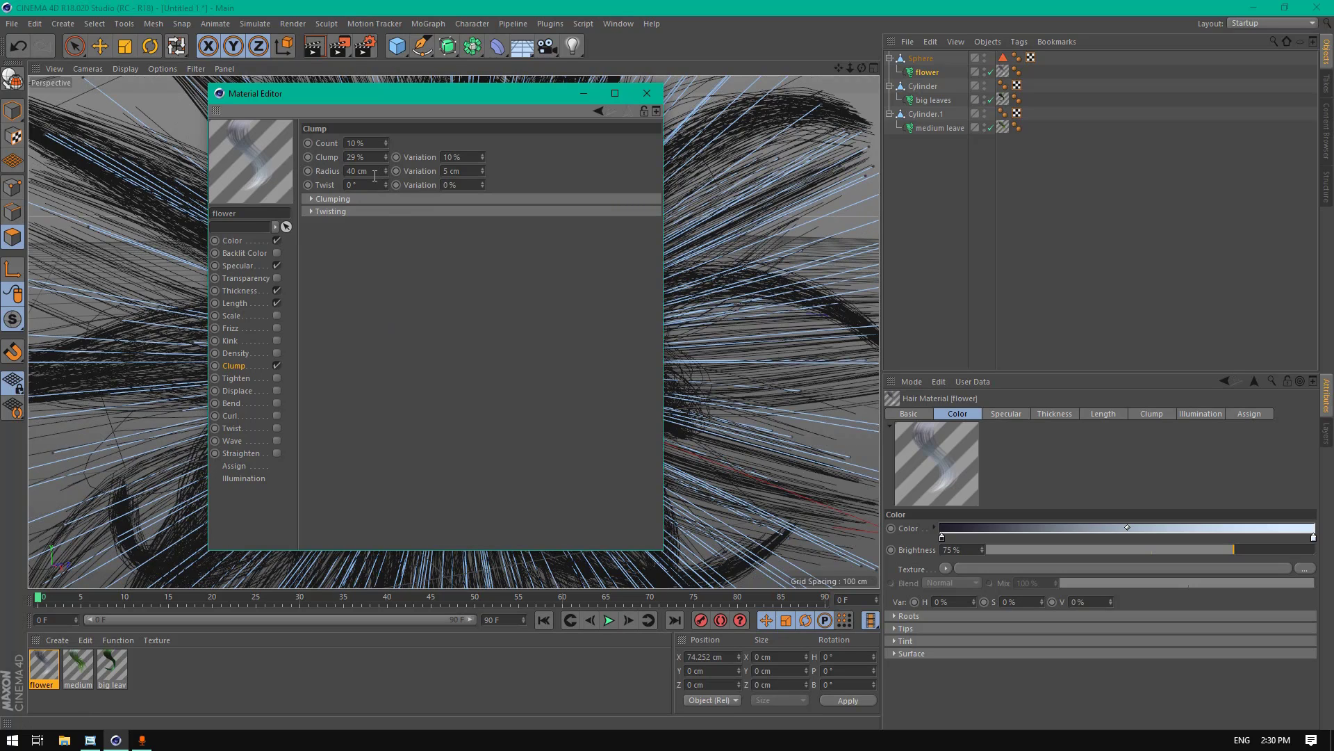
pyautogui.click(374, 170)
pyautogui.write('4')
pyautogui.press('Return')
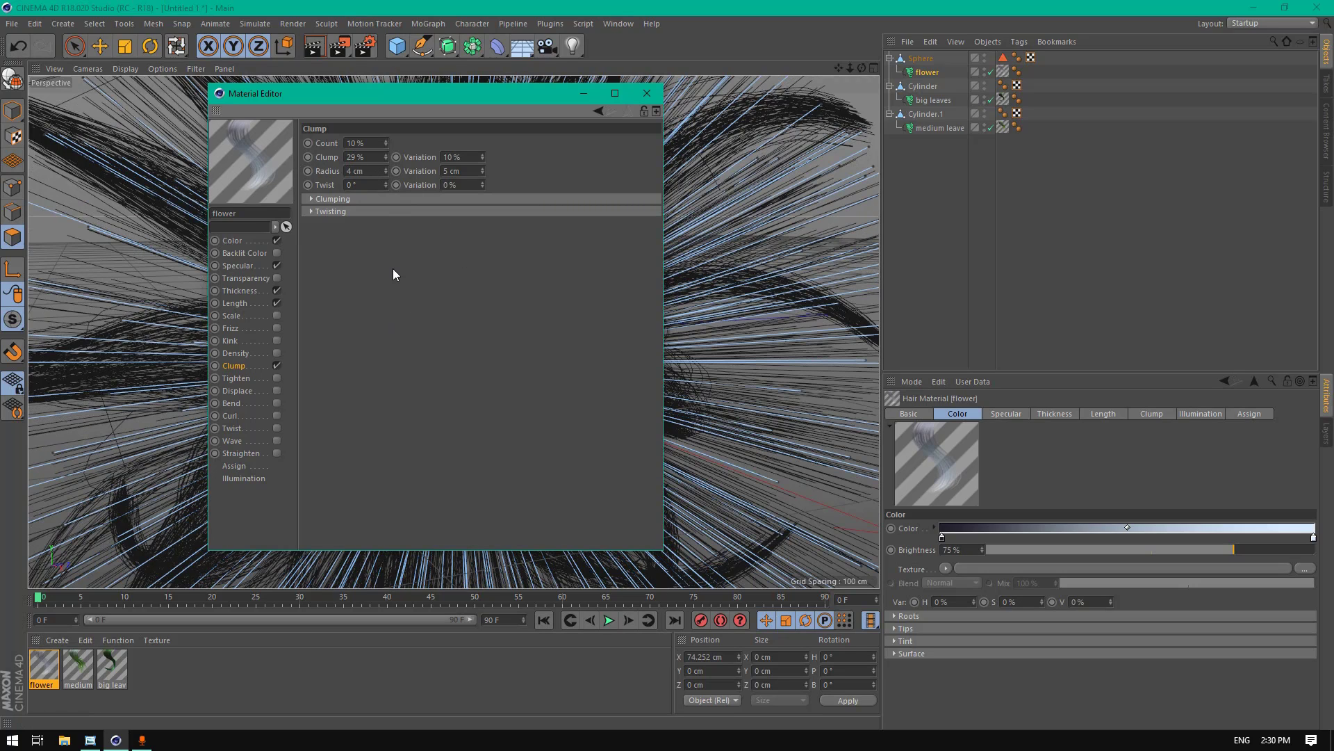
pyautogui.hotkey('ctrl', 'z')
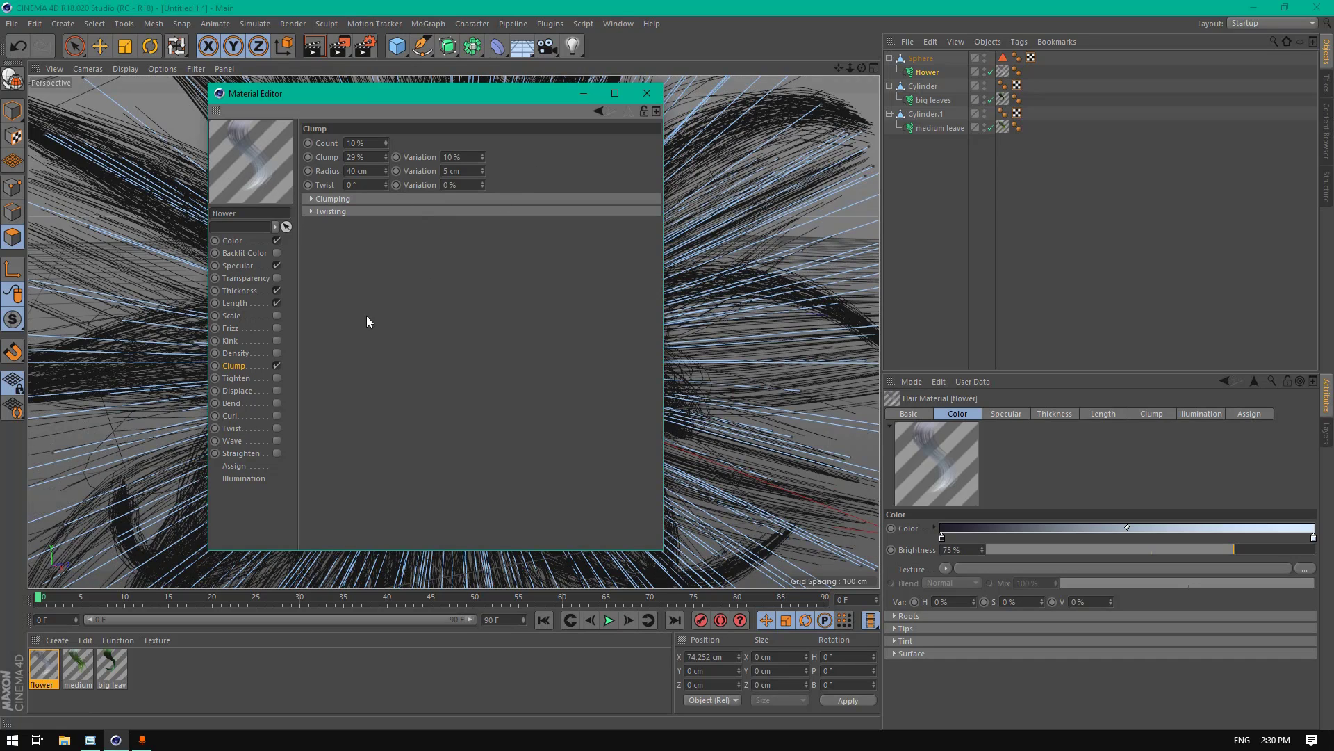
# Step: Invert the Sphere's polygon selection so the inner cap polygons are selected
pyautogui.click(635, 97)
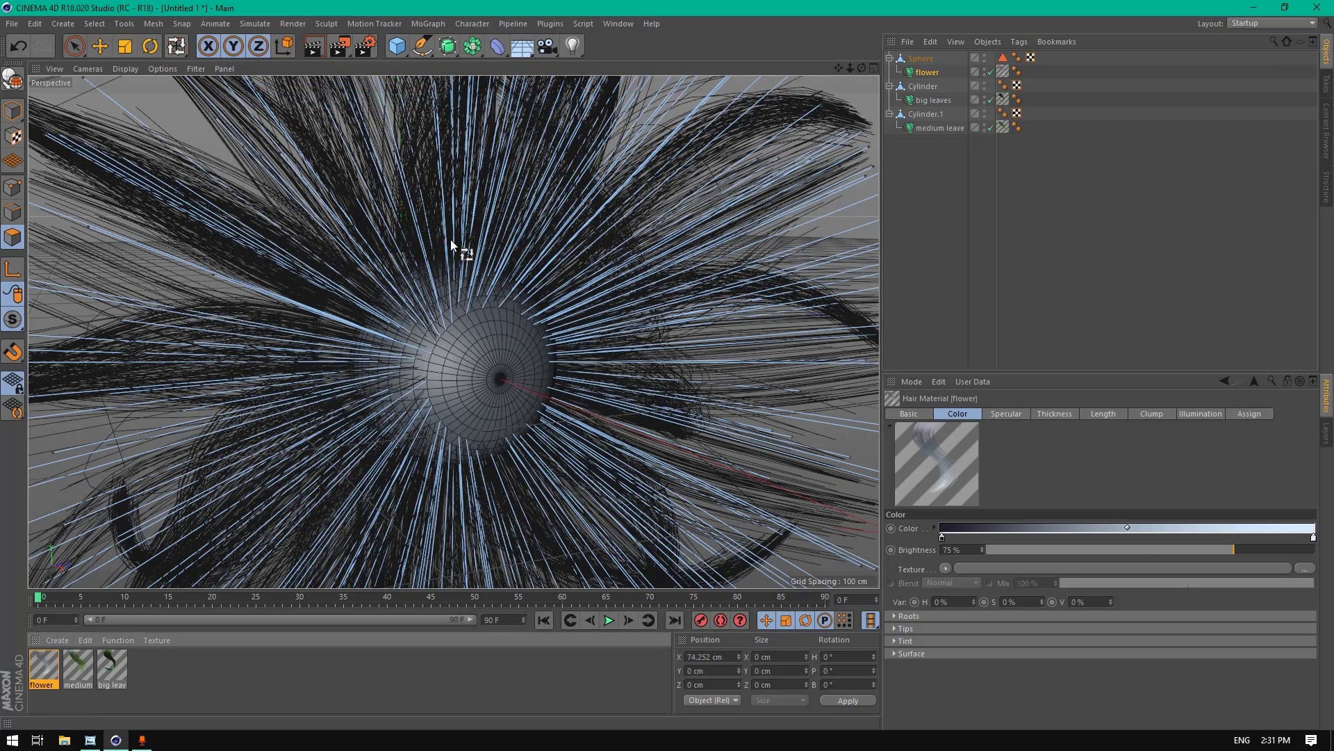
pyautogui.moveTo(850, 67)
pyautogui.mouseDown()
pyautogui.moveTo(779, 67)
pyautogui.moveTo(904, 69)
pyautogui.moveTo(854, 67)
pyautogui.mouseUp()
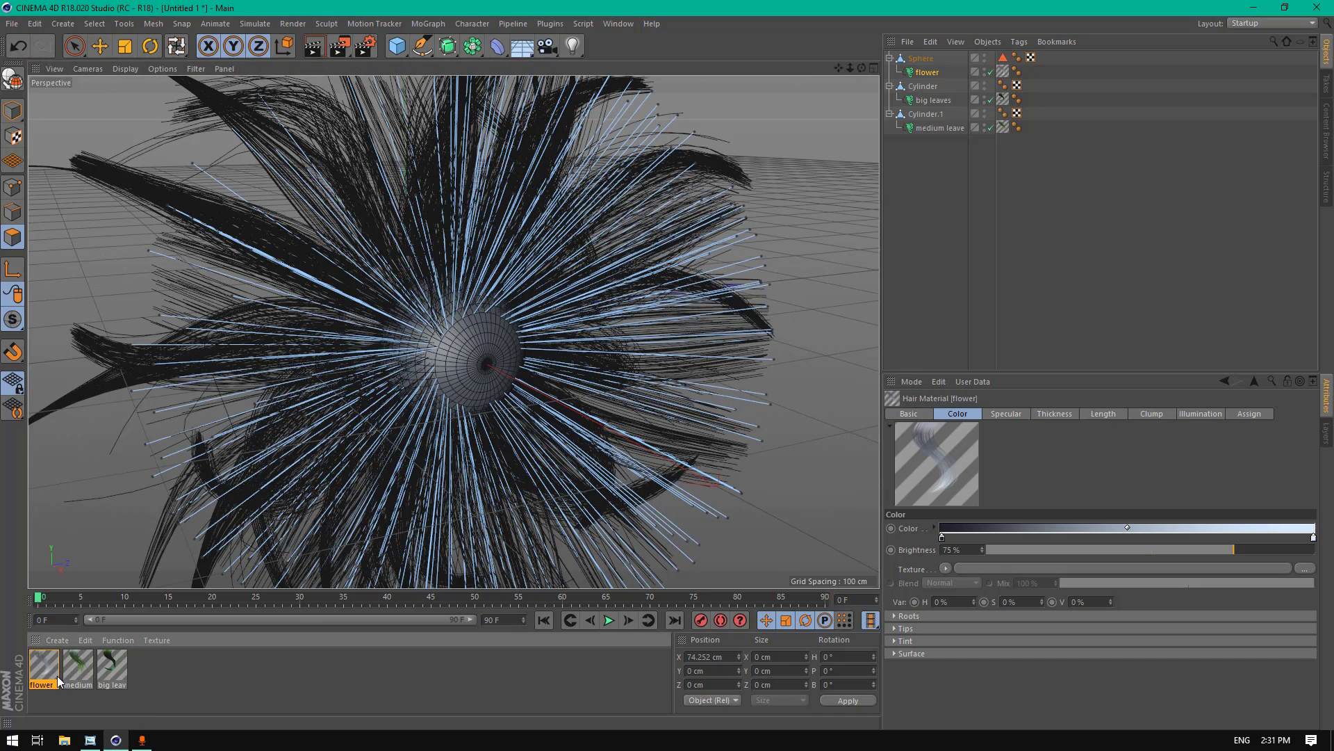
pyautogui.click(924, 59)
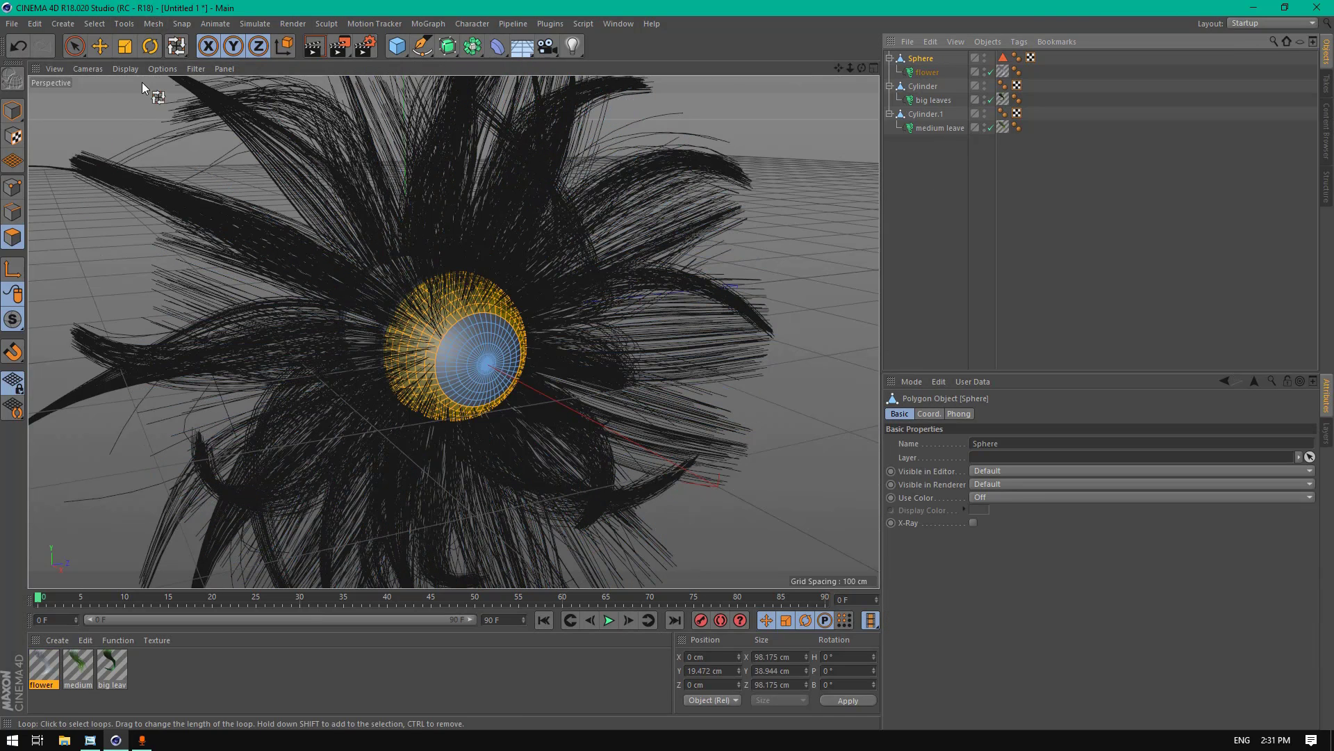
pyautogui.click(107, 25)
pyautogui.click(136, 233)
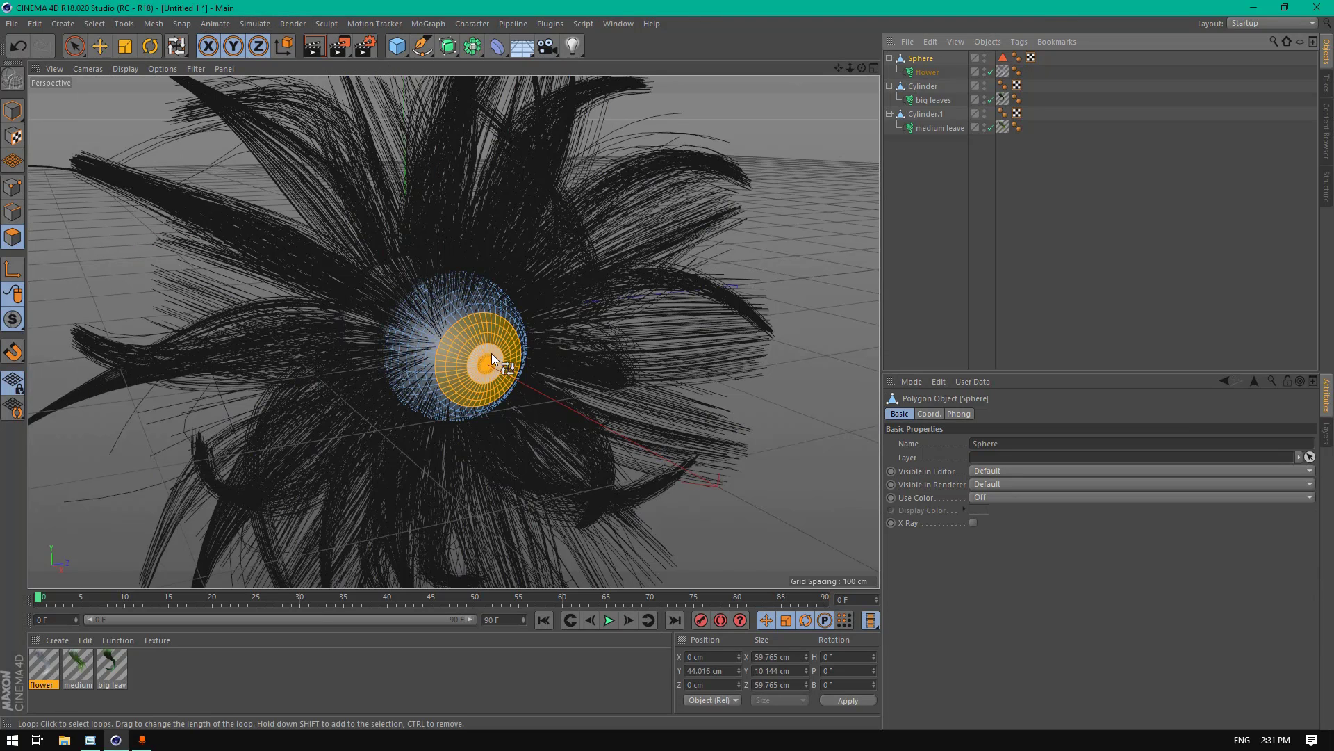
# Step: Add a hair object to the Sphere's selected inner cap polygons
pyautogui.click(255, 24)
pyautogui.moveTo(287, 109)
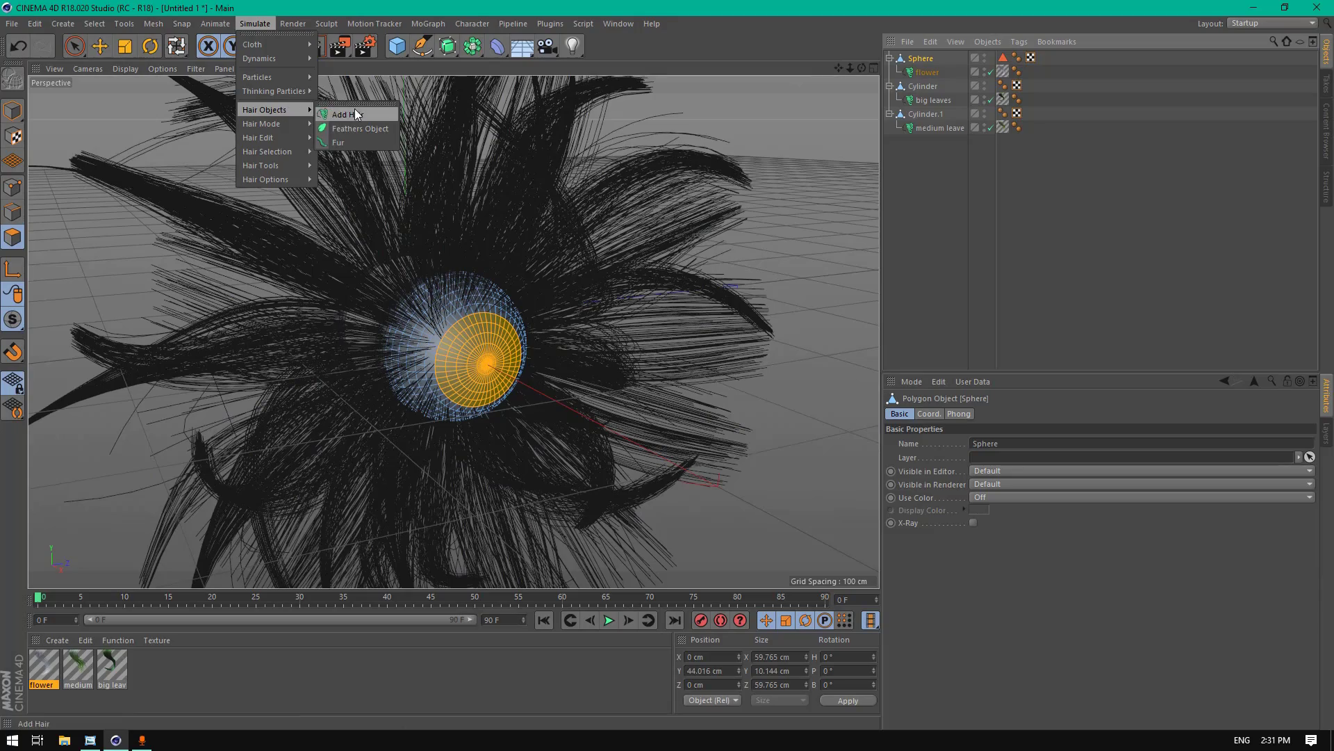
pyautogui.click(357, 111)
pyautogui.moveTo(862, 68); pyautogui.dragTo(800, 75)
# Step: Rename the new hair object "Flower inner" and make it a child of Sphere
pyautogui.doubleClick(916, 58)
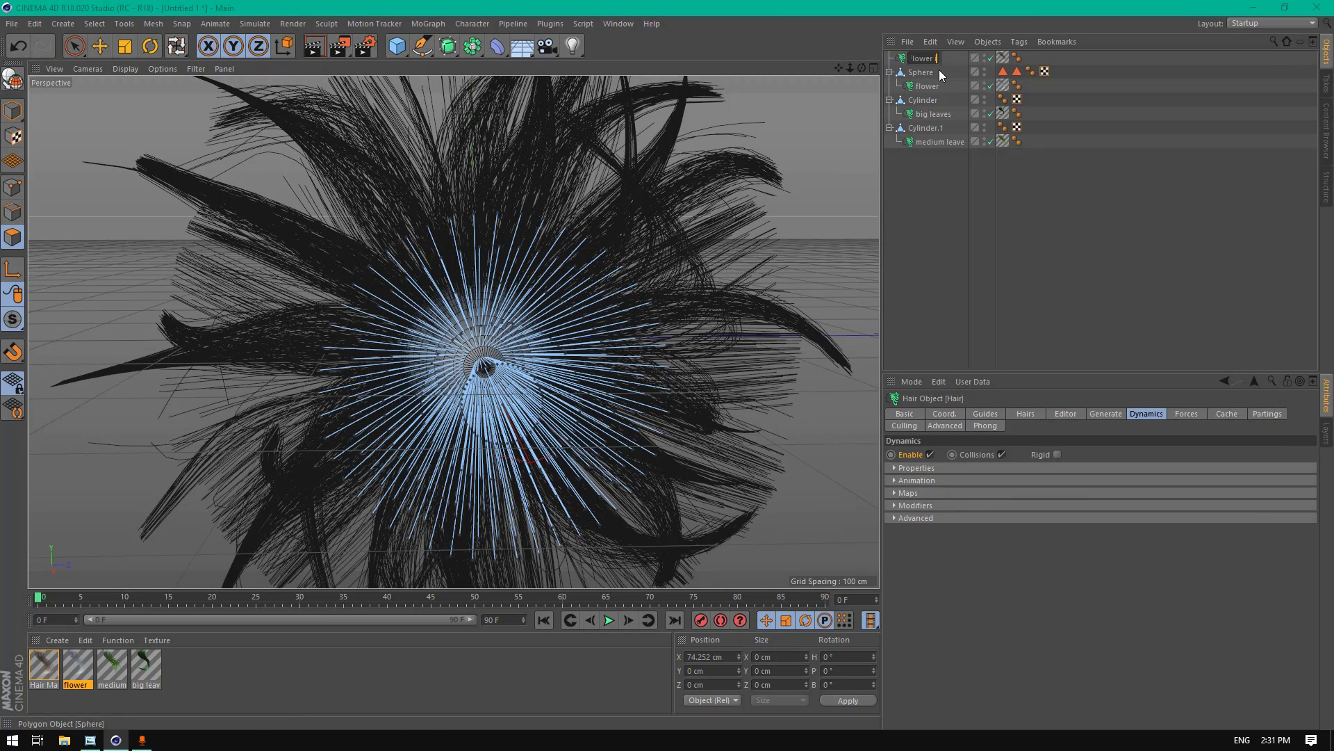
pyautogui.write('Flower inner')
pyautogui.press('Return')
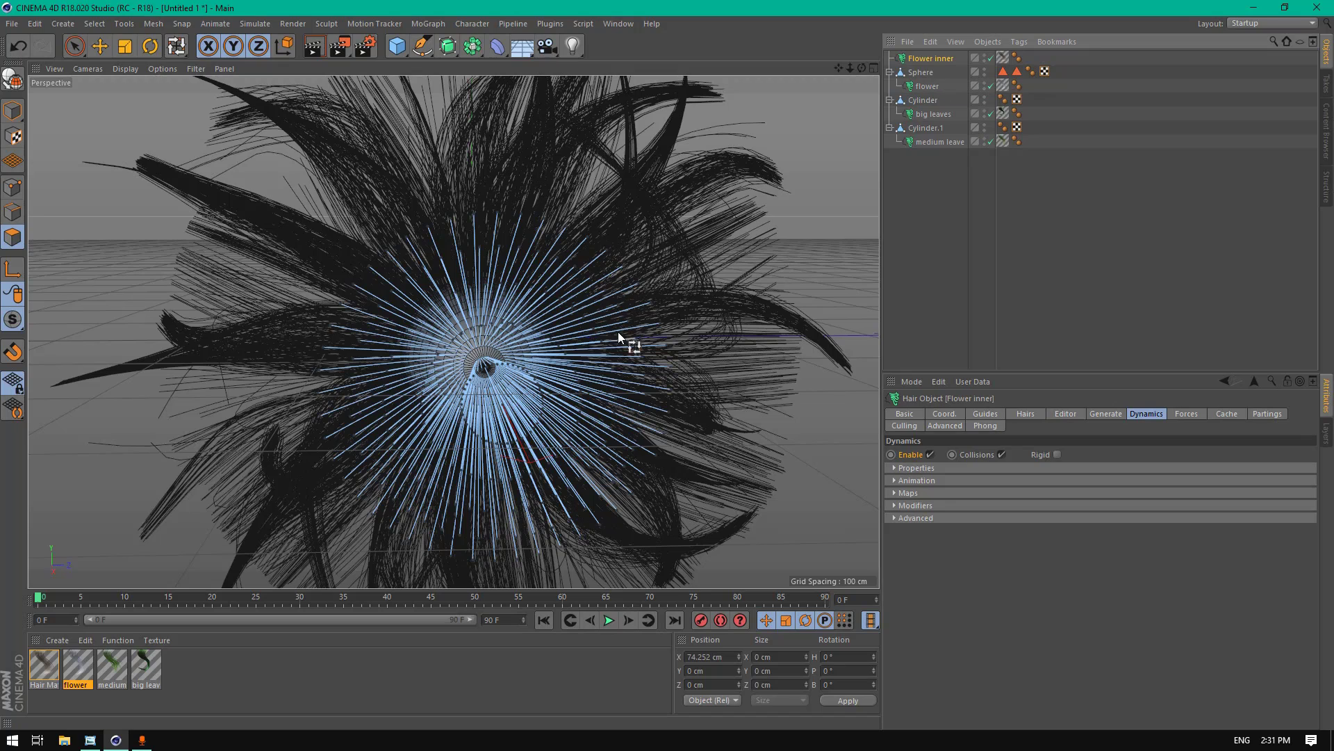
pyautogui.moveTo(938, 57); pyautogui.dragTo(924, 75)
pyautogui.click(927, 62)
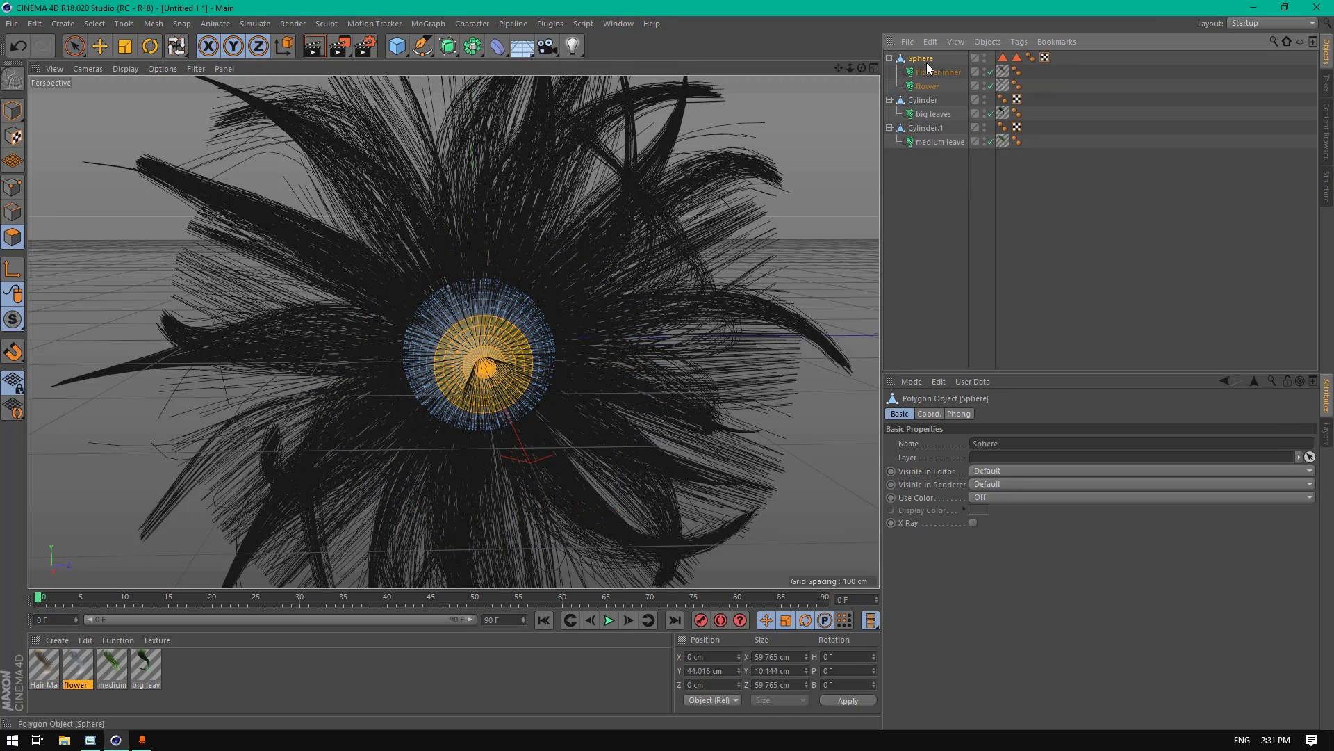
# Step: Set the Flower inner hair guides to a count of 160 and a length of 75 cm
pyautogui.click(935, 71)
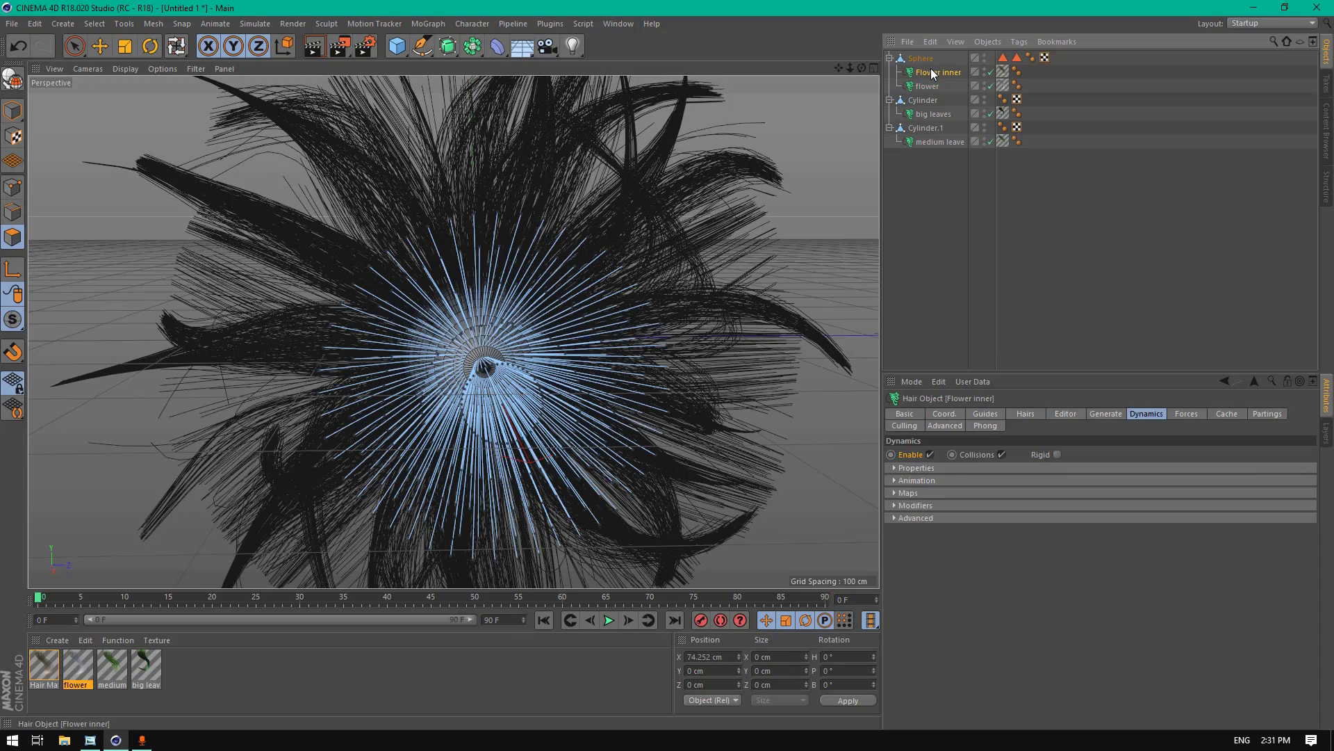
pyautogui.click(987, 414)
pyautogui.doubleClick(971, 485)
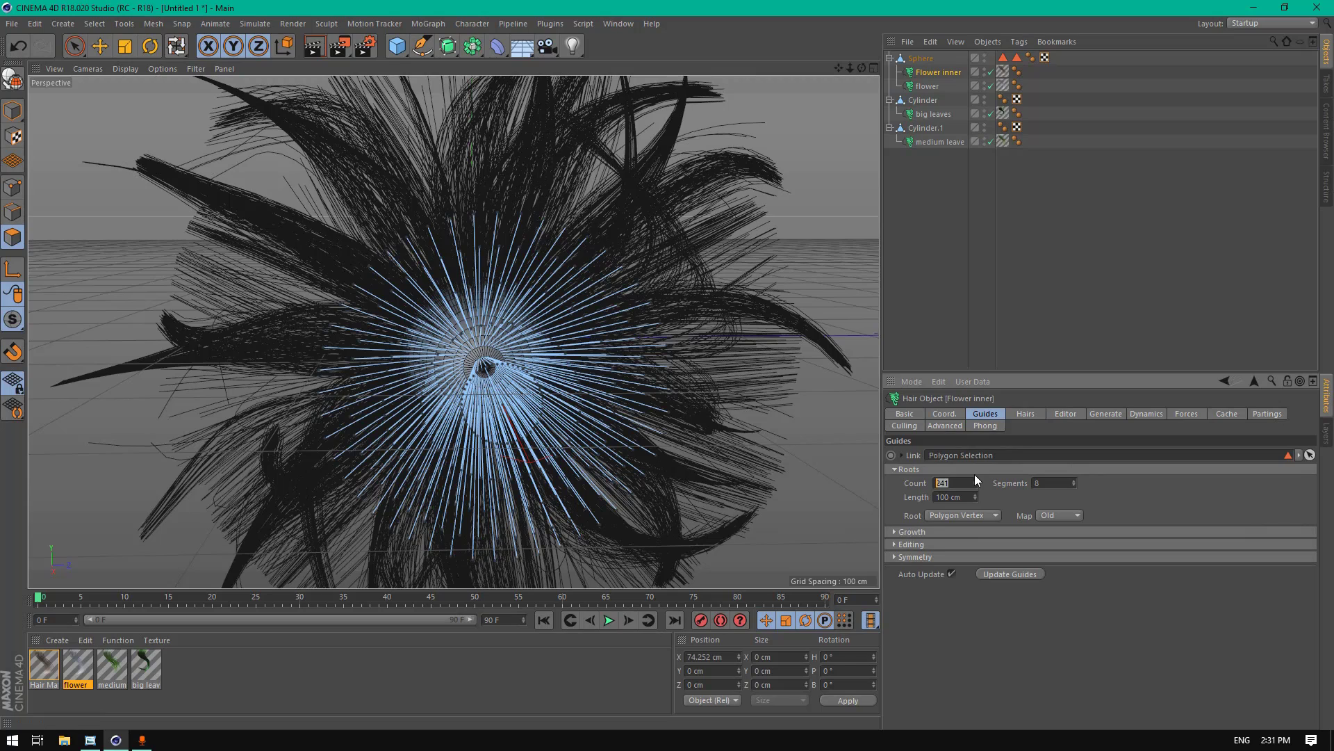
pyautogui.write('160')
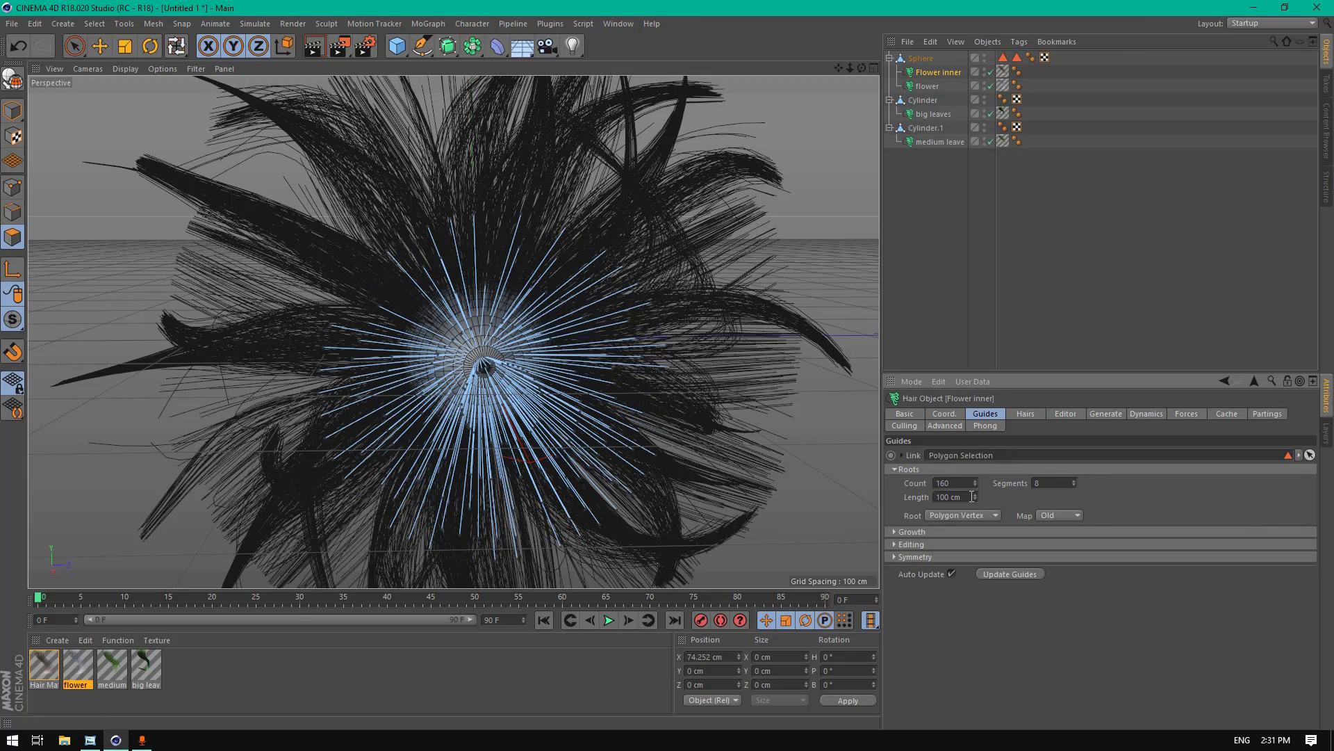
pyautogui.doubleClick(946, 498)
pyautogui.write('75')
pyautogui.press('Return')
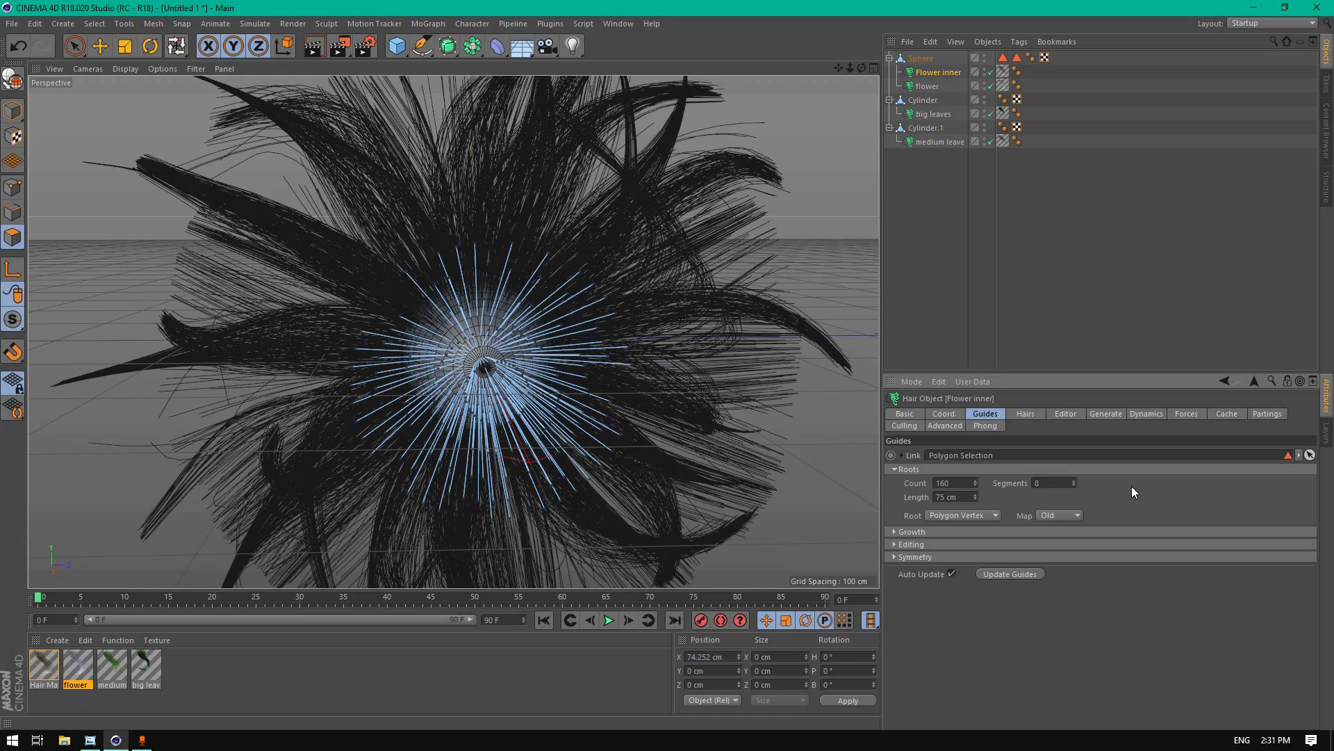
# Step: Set the editor display of Flower inner to Hair Lines and disable its dynamics
pyautogui.click(1057, 415)
pyautogui.click(968, 468)
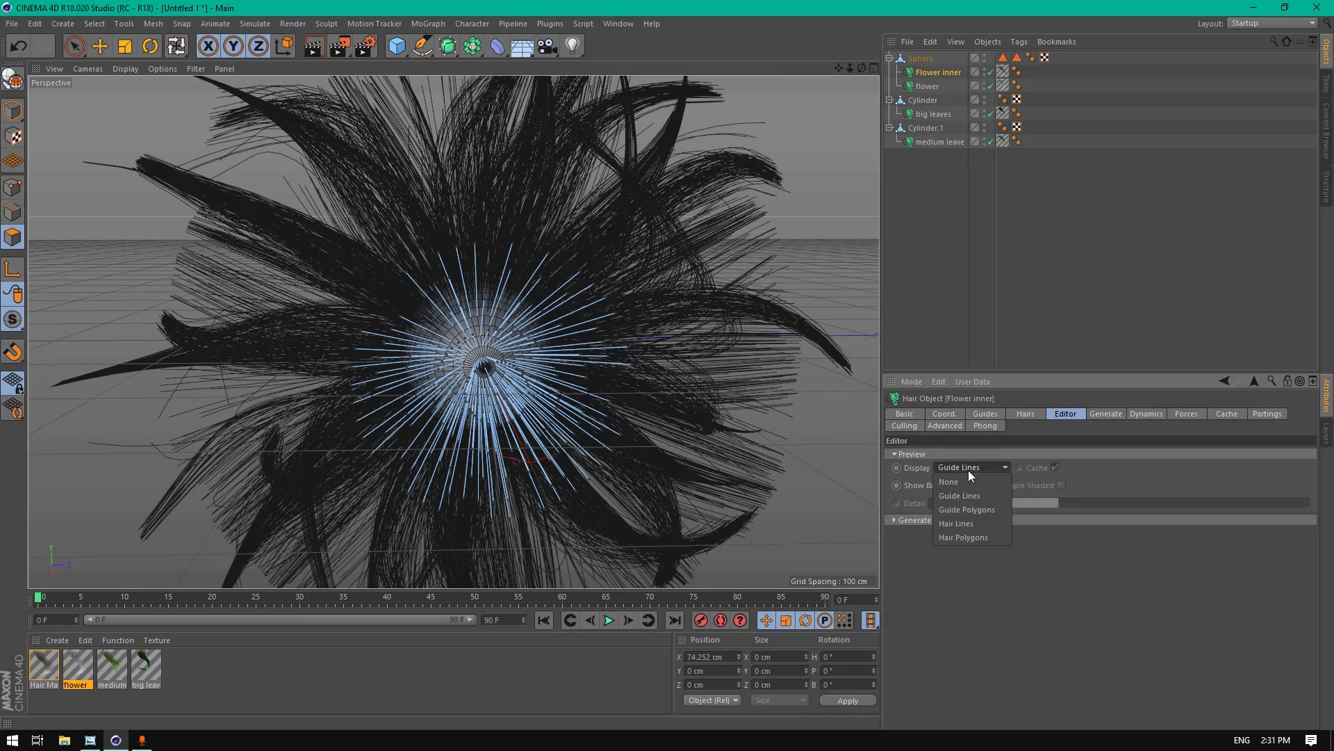
pyautogui.click(960, 522)
pyautogui.click(1146, 414)
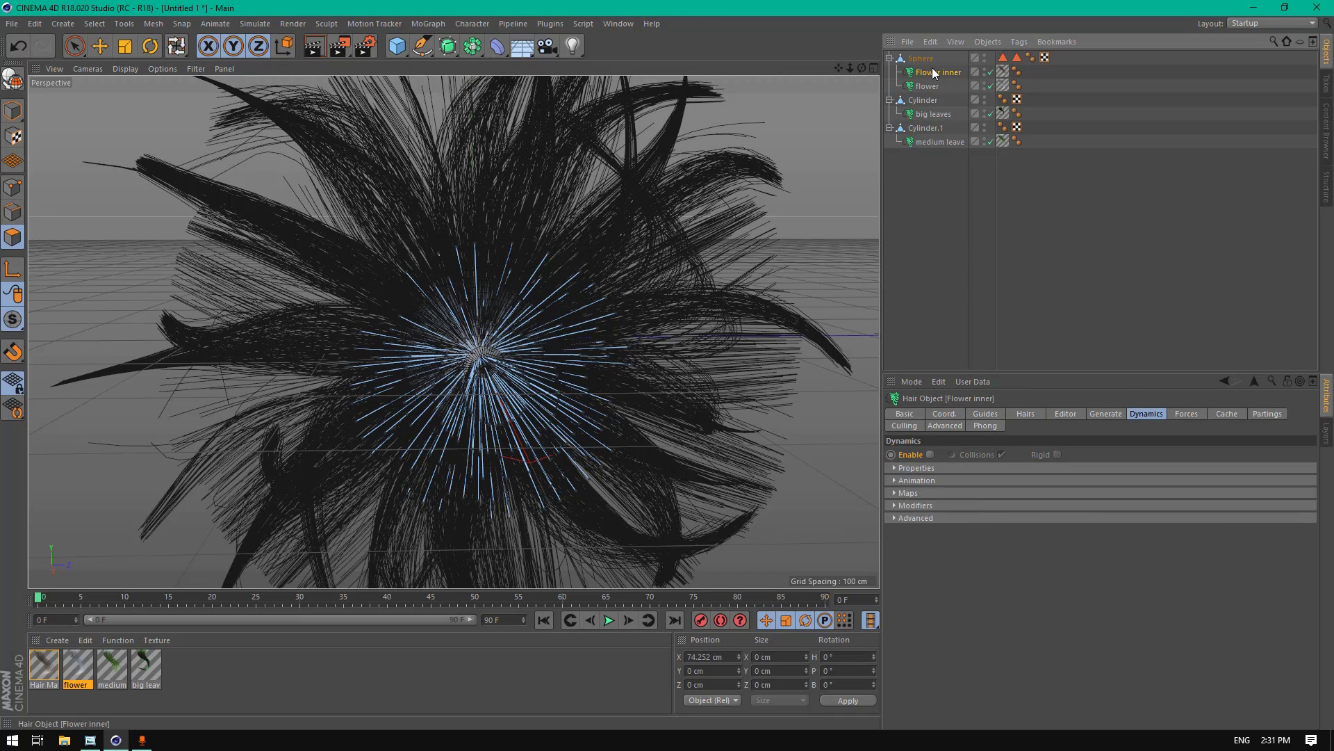
# Step: Rename the new hair material "Inner"
pyautogui.click(52, 685)
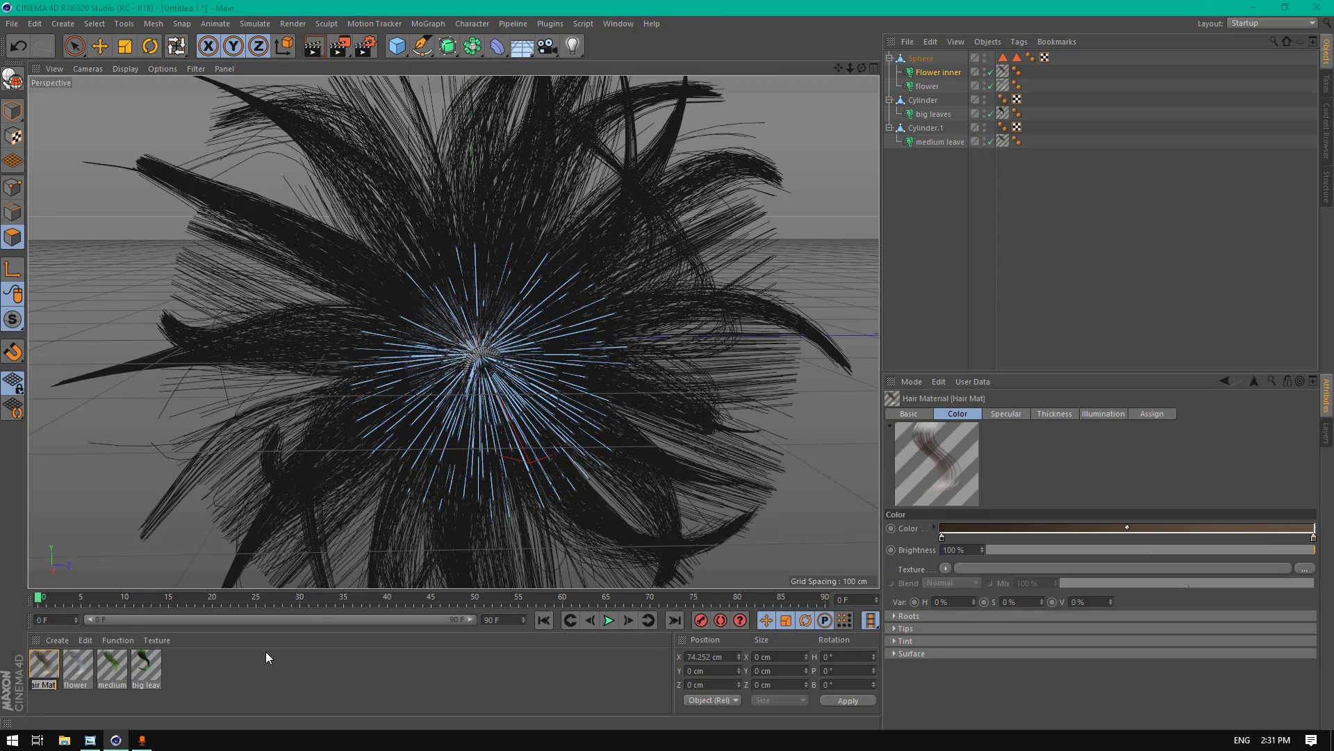
pyautogui.write('Inner')
pyautogui.press('Return')
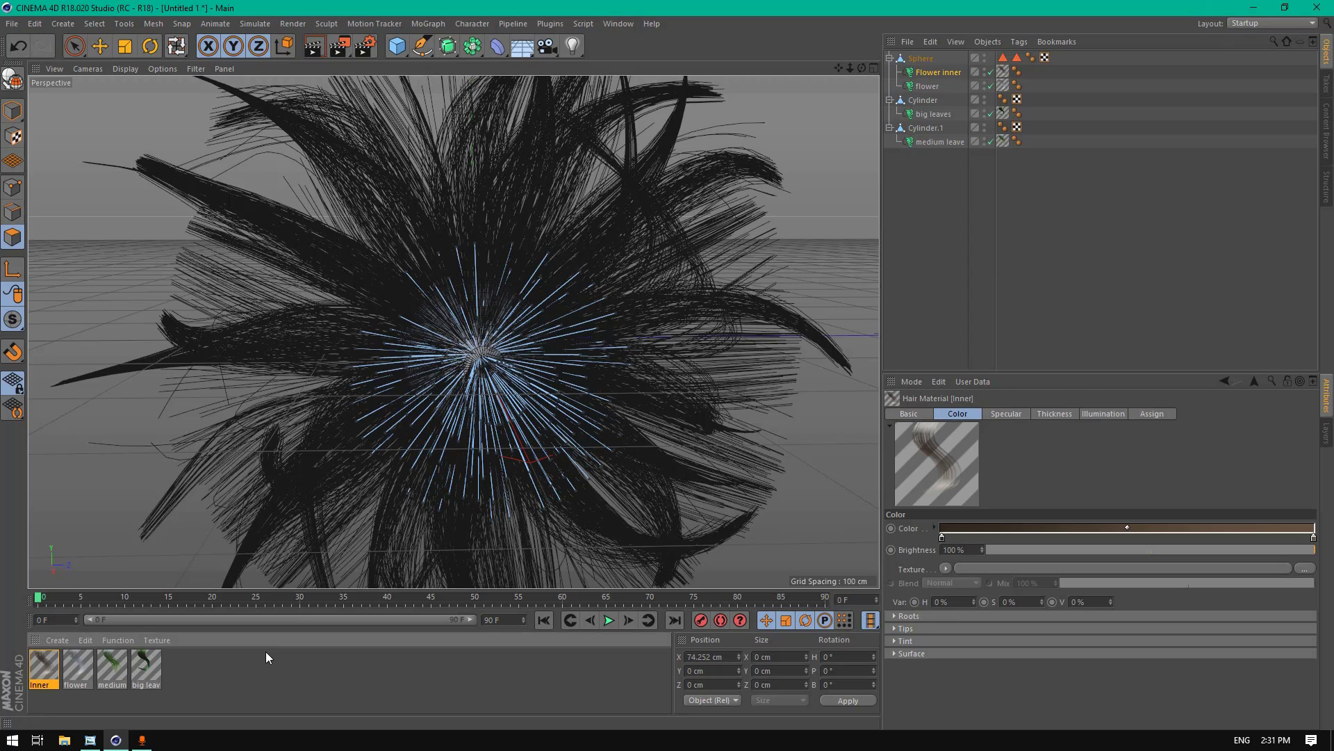
# Step: Set the 100% knot of the Inner material's colour gradient to olive yellow: H 55°, S 50%, V 40%
pyautogui.doubleClick(41, 667)
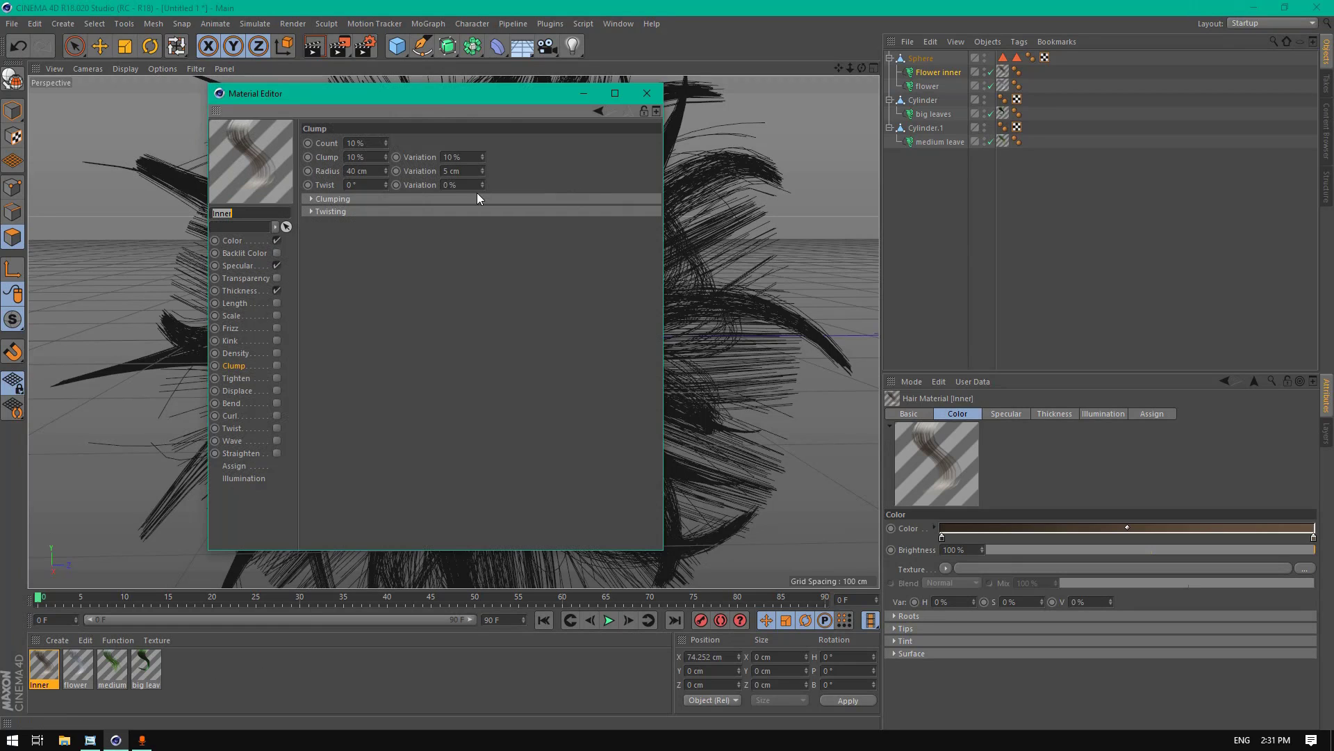
pyautogui.click(257, 240)
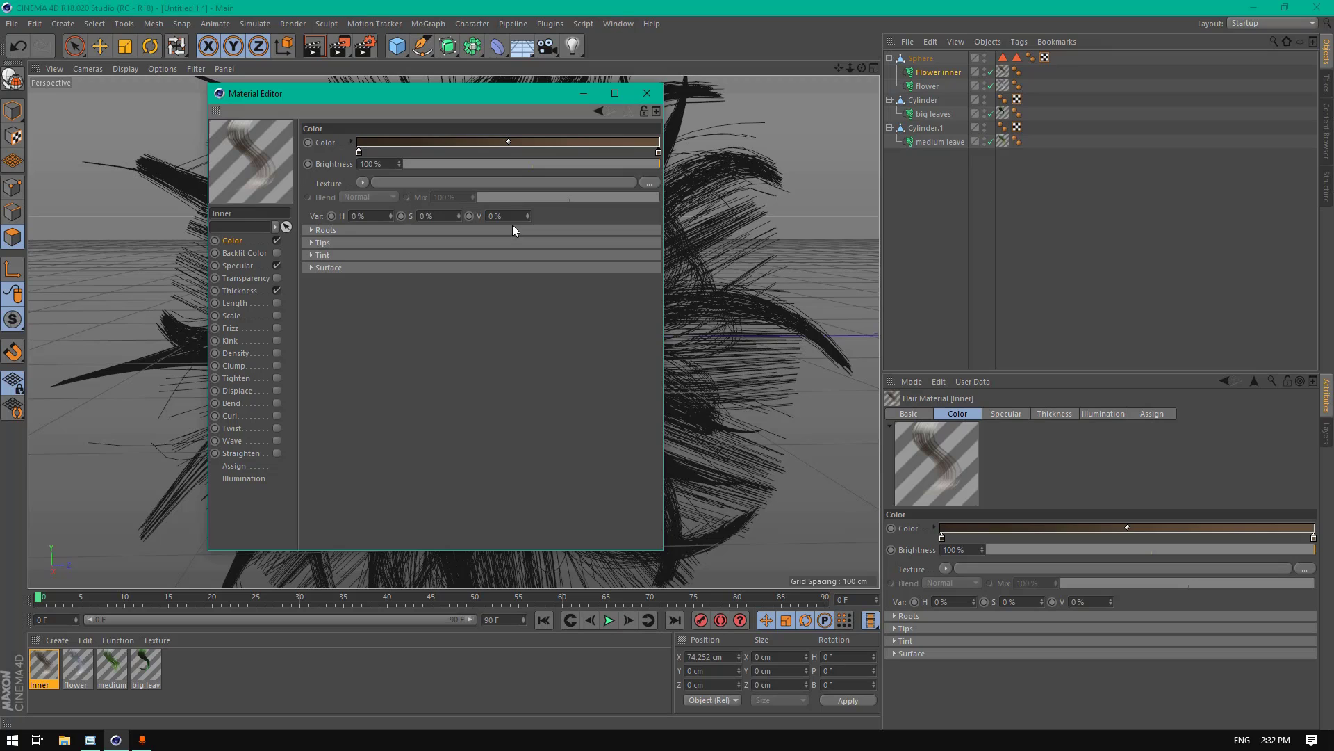
pyautogui.click(349, 140)
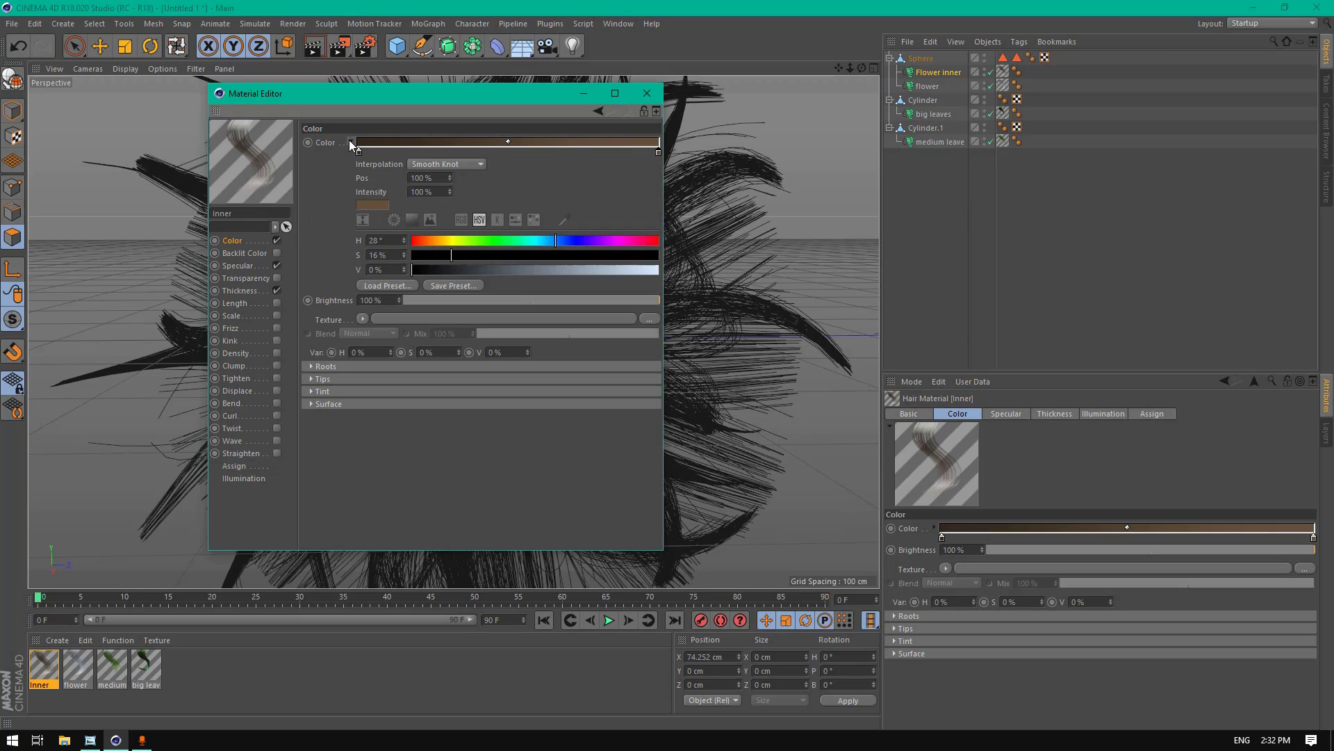
pyautogui.click(466, 240)
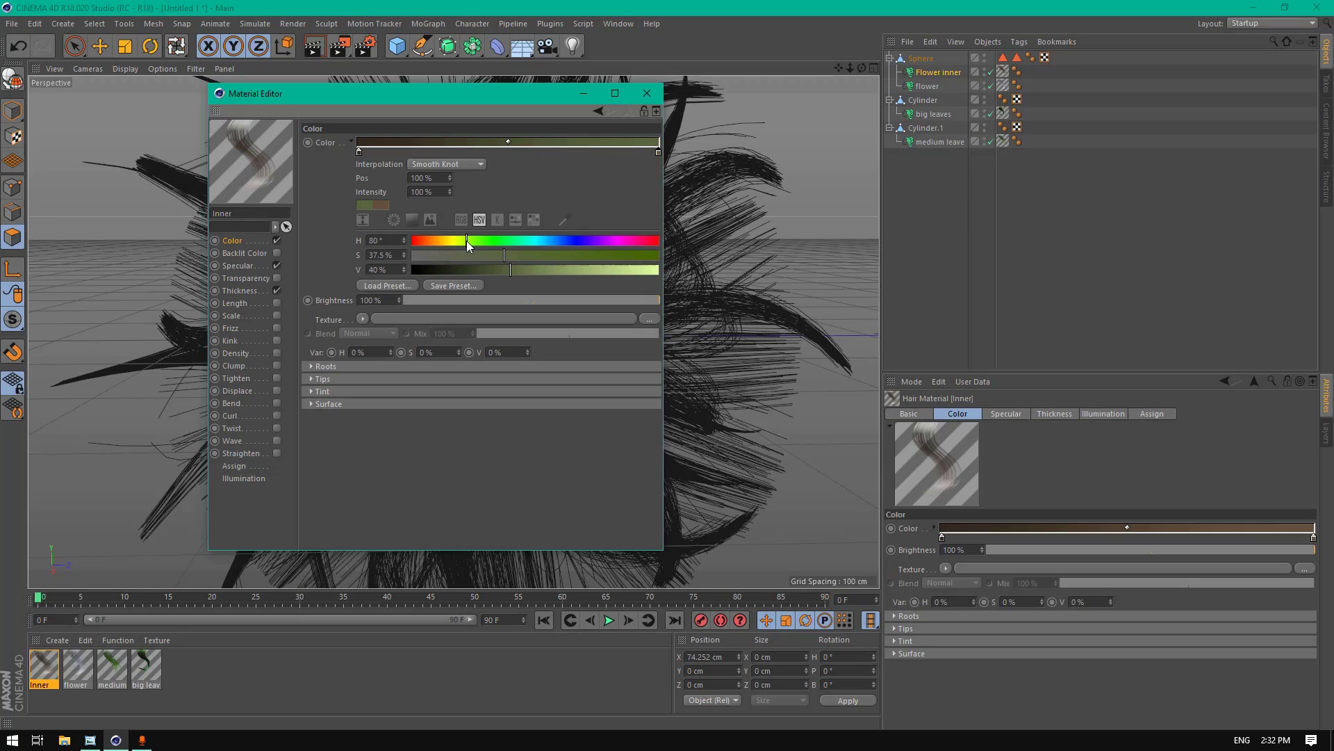
pyautogui.moveTo(455, 240); pyautogui.dragTo(591, 262)
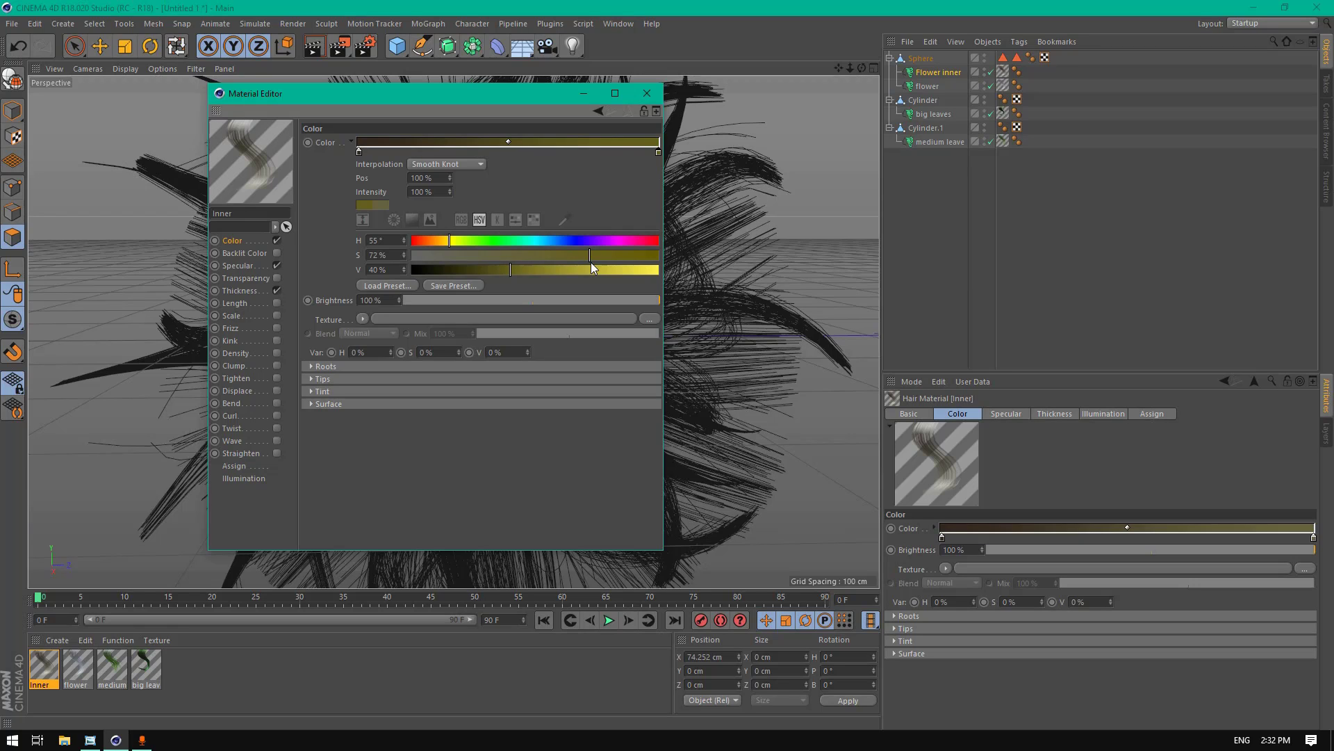
pyautogui.moveTo(591, 262); pyautogui.dragTo(535, 256)
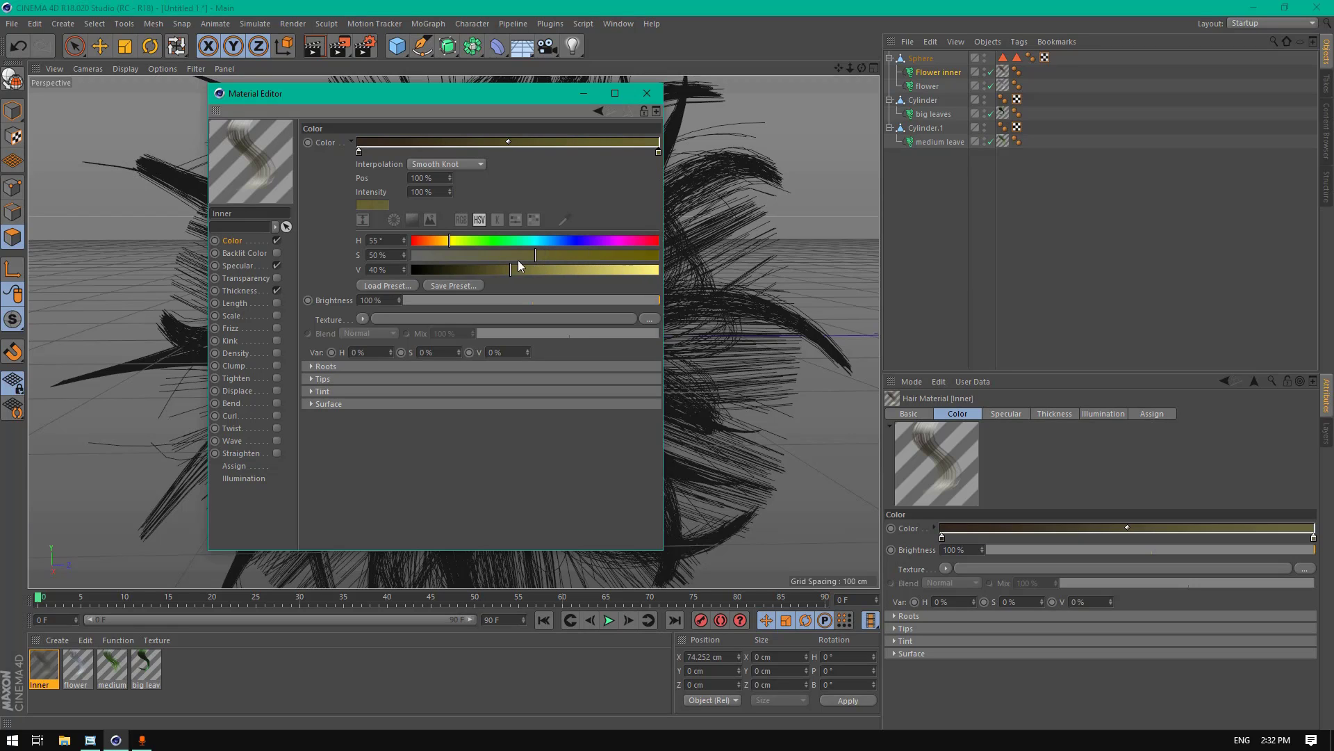
# Step: Set the root-end knot of the Inner material's colour gradient to orange: H 25°, S 72%, V 68%
pyautogui.click(359, 151)
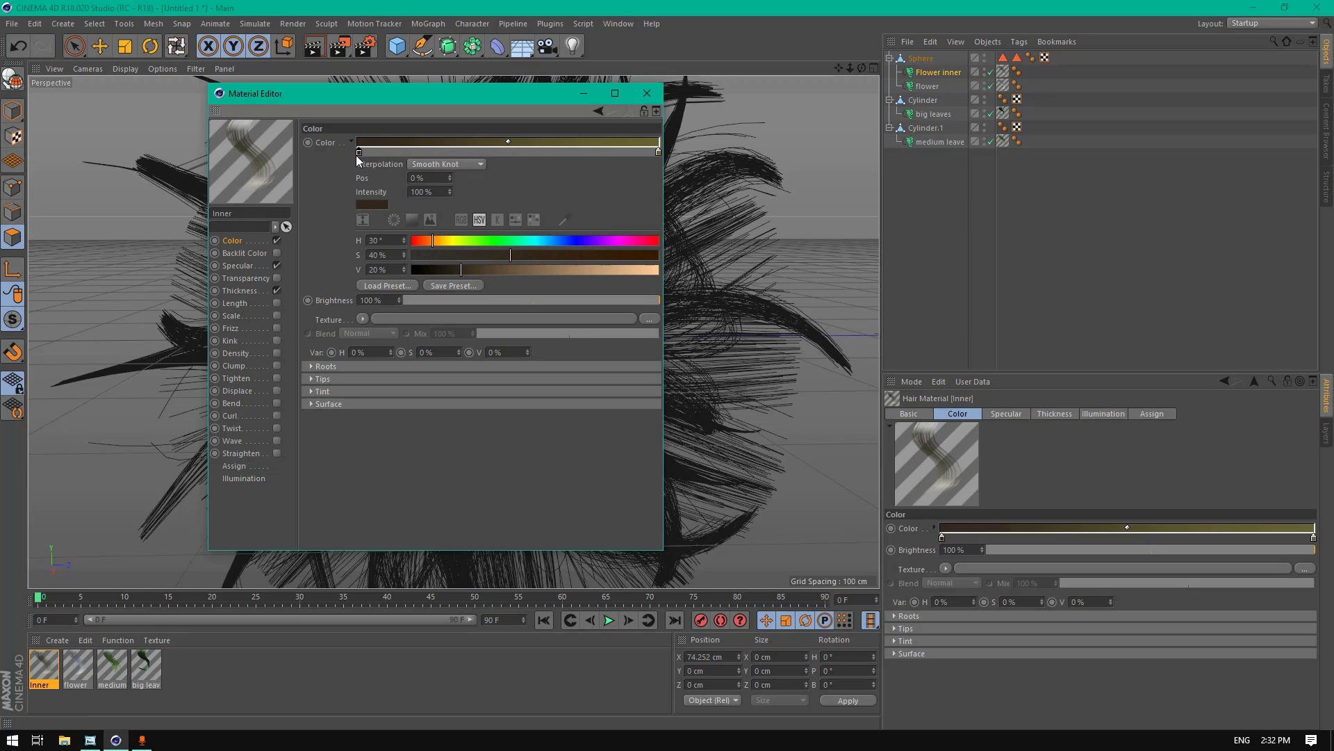
pyautogui.moveTo(358, 152); pyautogui.dragTo(359, 152)
pyautogui.click(435, 241)
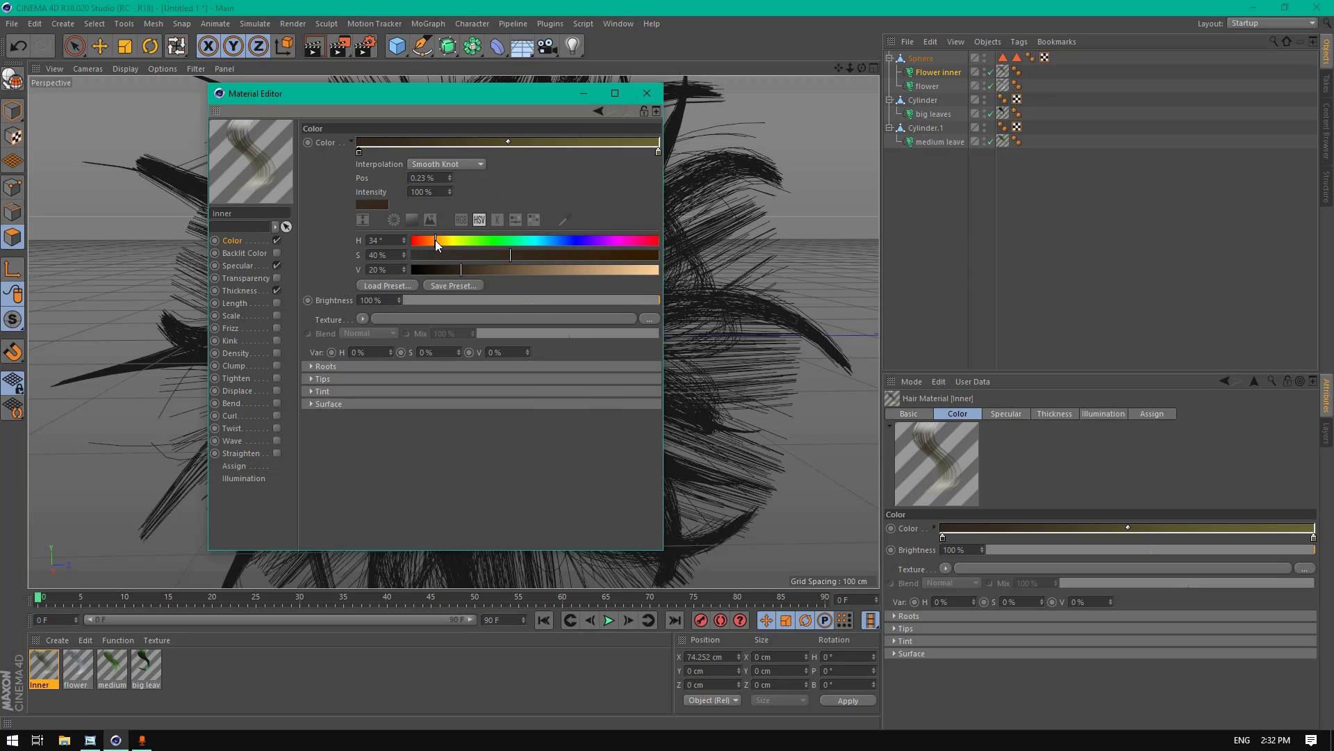
pyautogui.moveTo(436, 240); pyautogui.dragTo(429, 239)
pyautogui.moveTo(515, 254); pyautogui.dragTo(589, 252)
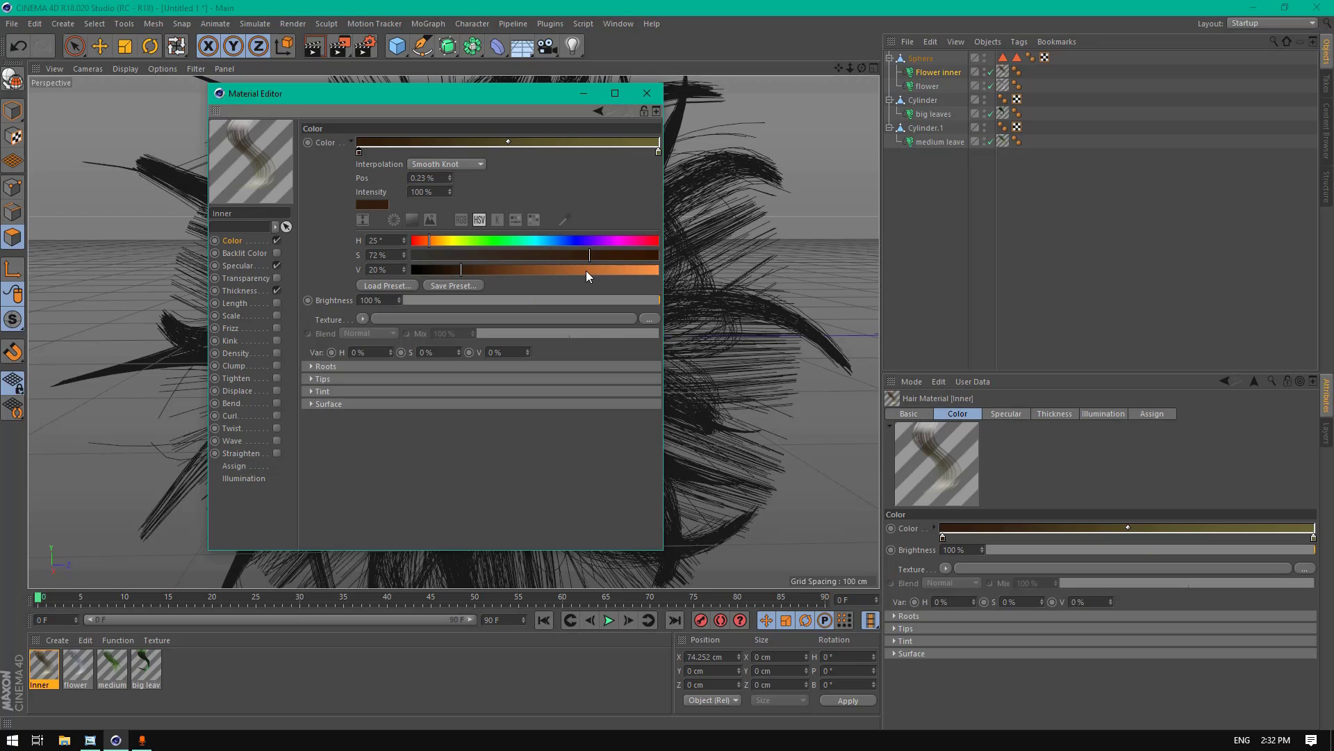
pyautogui.moveTo(586, 270); pyautogui.dragTo(579, 269)
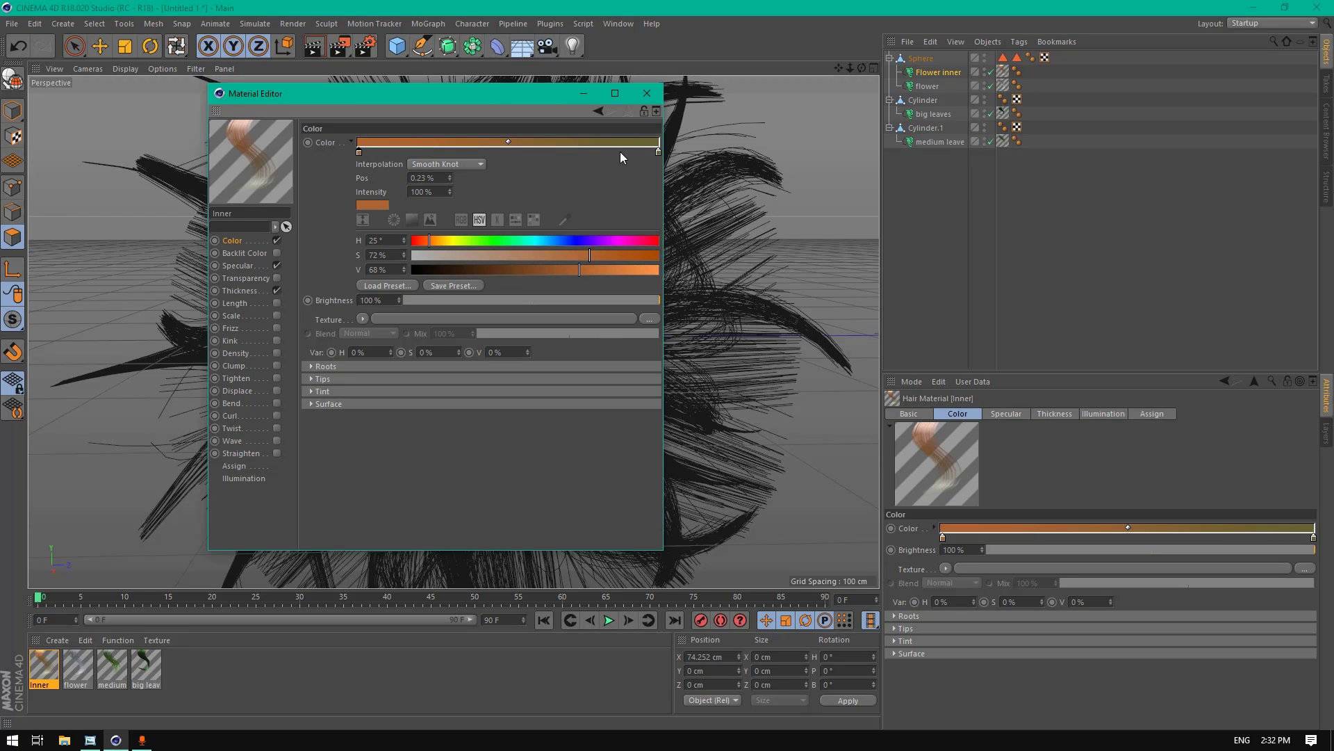
# Step: Set the 100% knot of the Inner material's colour gradient to light orange: H 34°, S 52%, V 97%
pyautogui.doubleClick(659, 152)
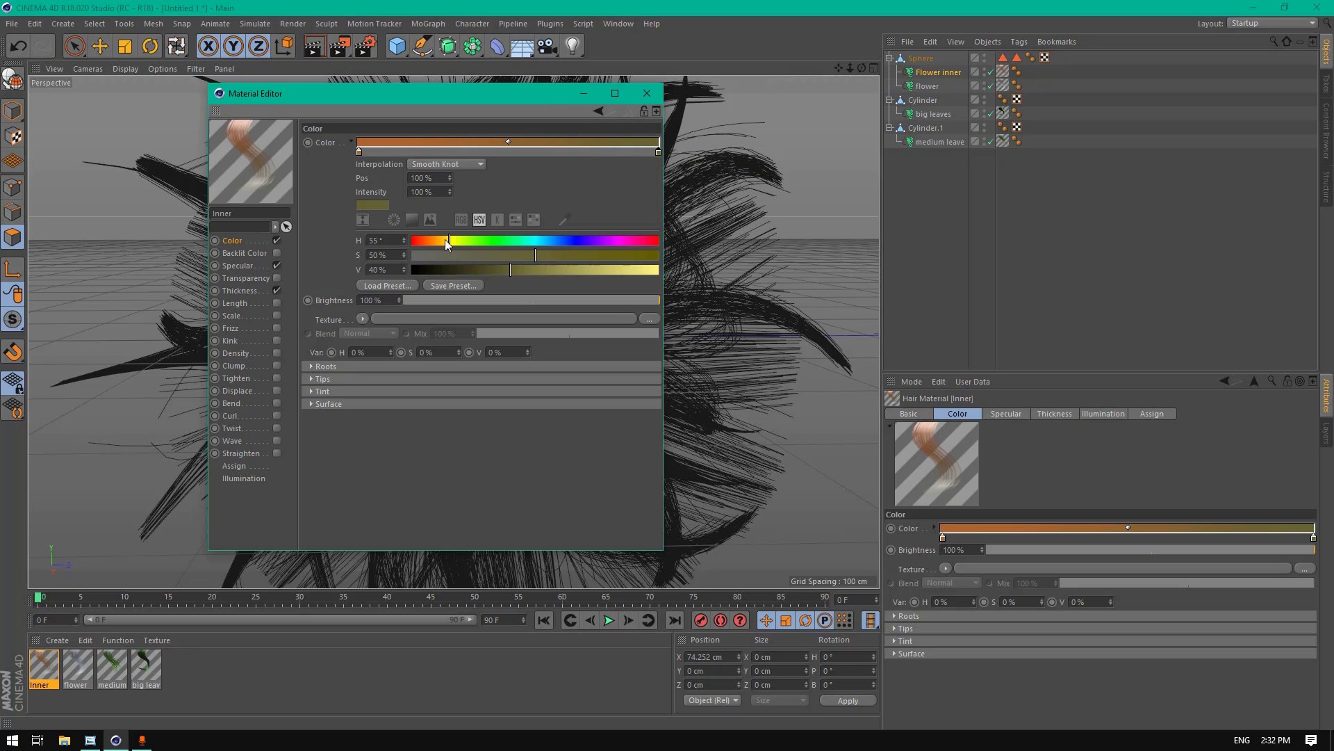
pyautogui.moveTo(442, 242); pyautogui.dragTo(434, 242)
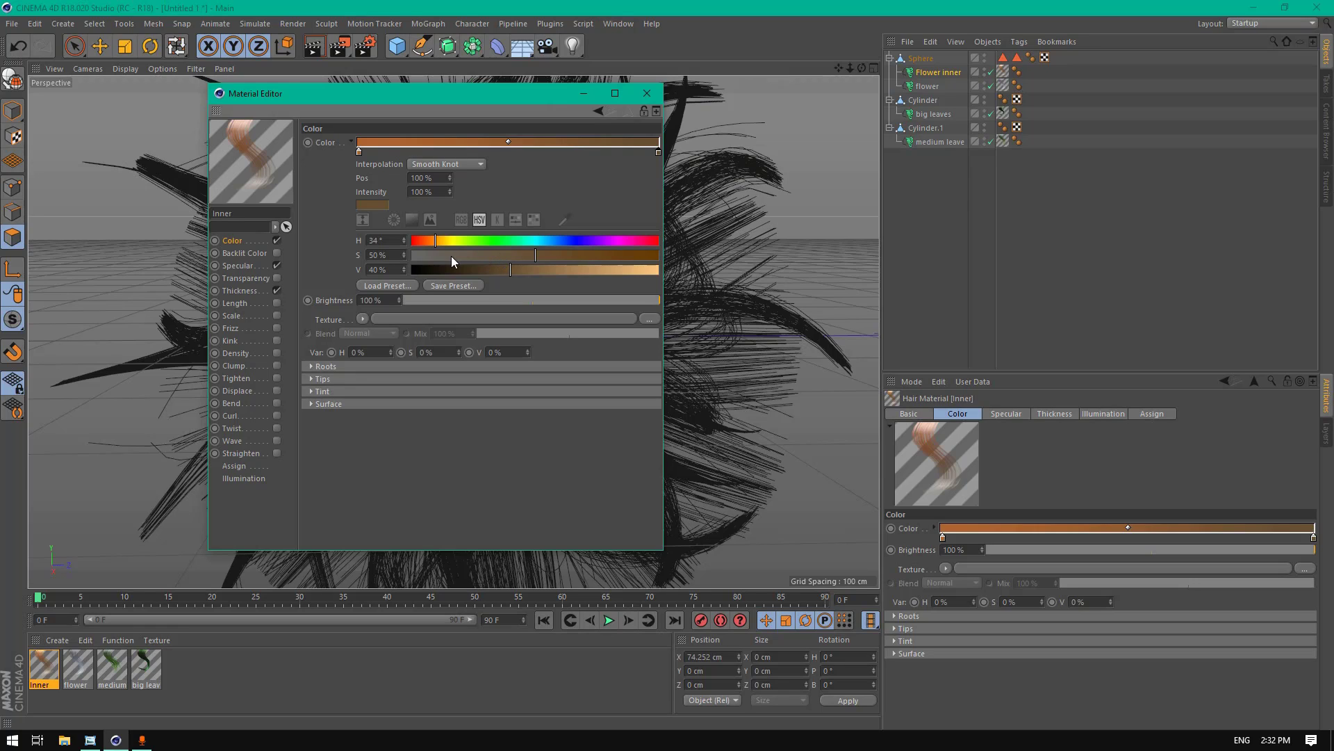
pyautogui.doubleClick(404, 251)
pyautogui.moveTo(625, 265); pyautogui.dragTo(652, 270)
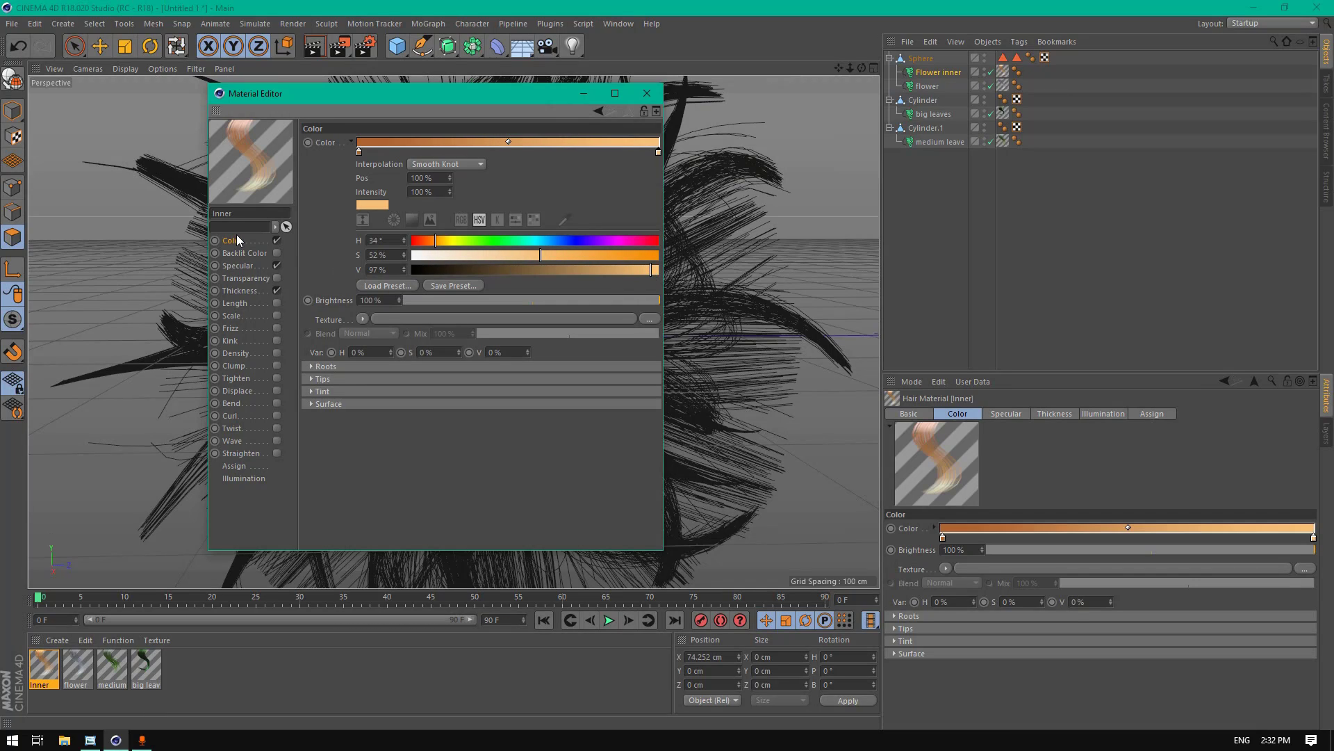
# Step: Set the colour brightness of the Inner material to 75%
pyautogui.moveTo(385, 300); pyautogui.dragTo(152, 307)
pyautogui.write('75')
pyautogui.press('Return')
# Step: Move the light orange knot of the Inner colour gradient to about 55% and add another knot at the tip end
pyautogui.click(244, 266)
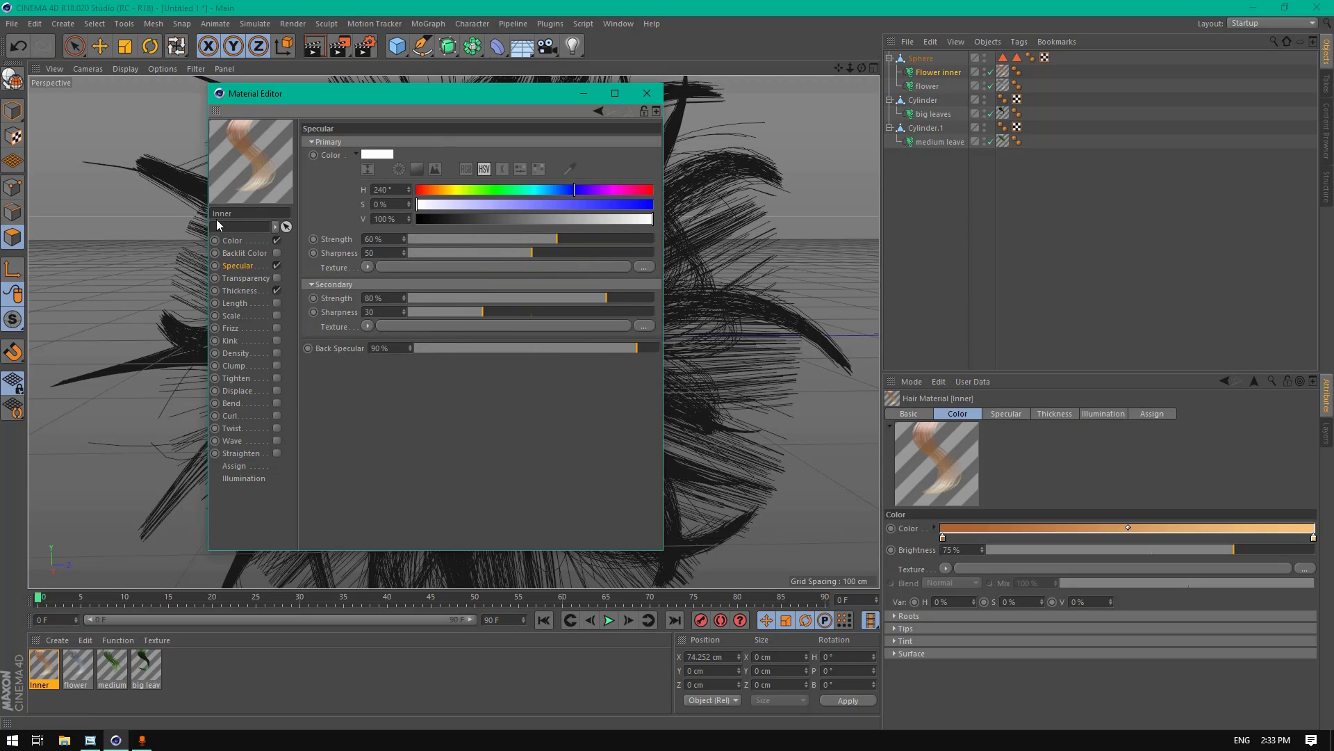
pyautogui.click(233, 240)
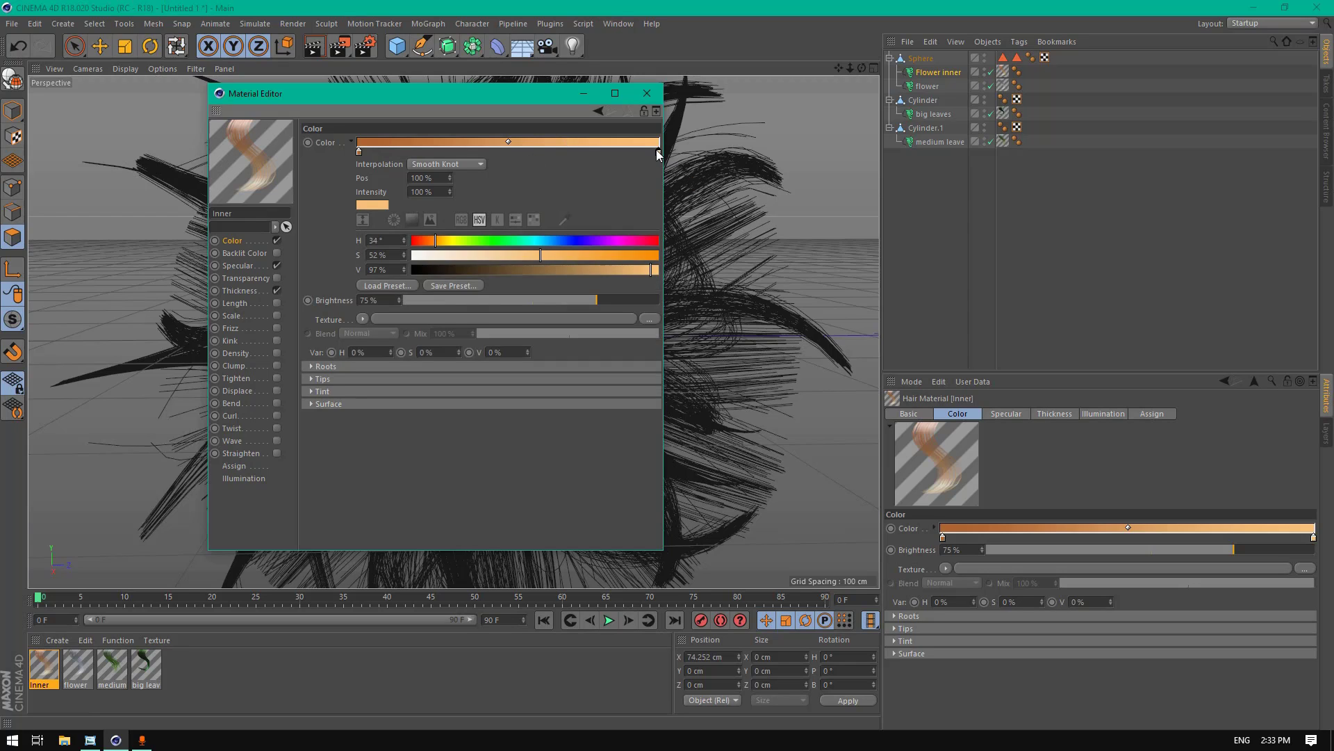
pyautogui.moveTo(657, 151); pyautogui.dragTo(524, 153)
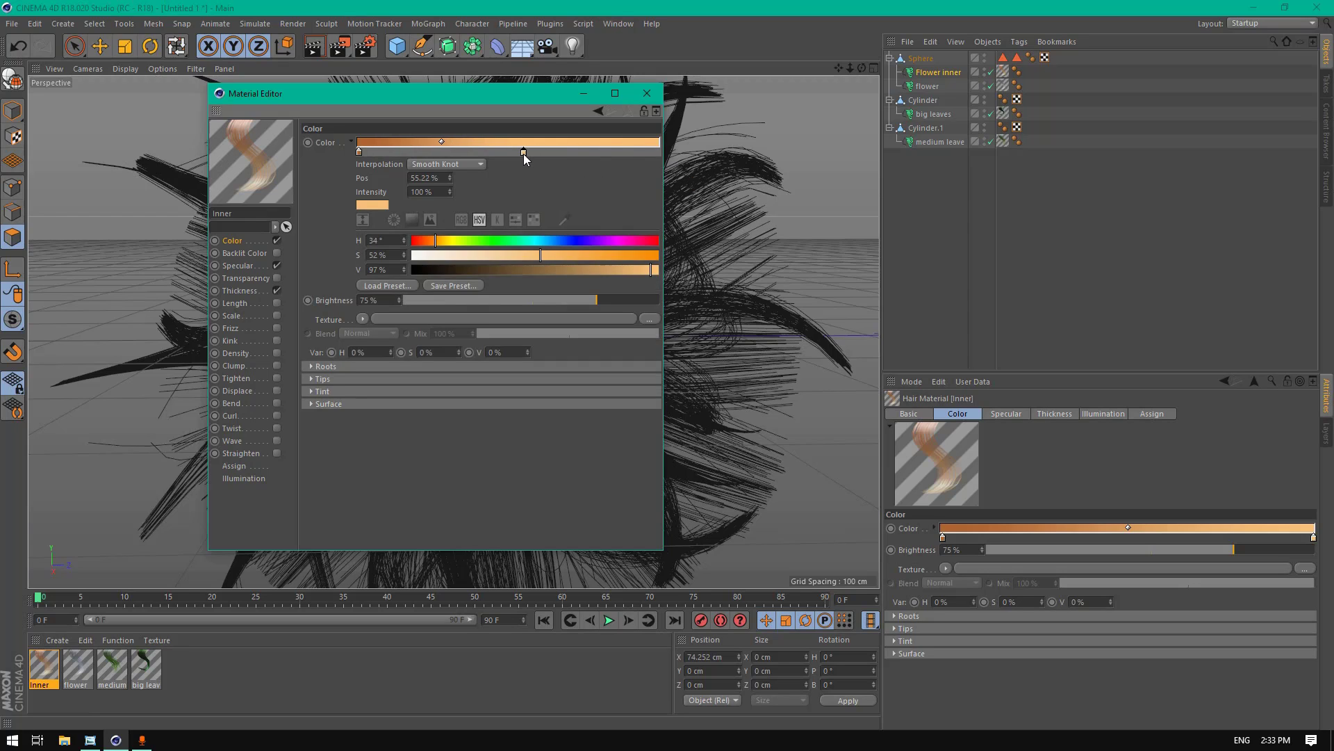
pyautogui.doubleClick(658, 150)
pyautogui.click(752, 94)
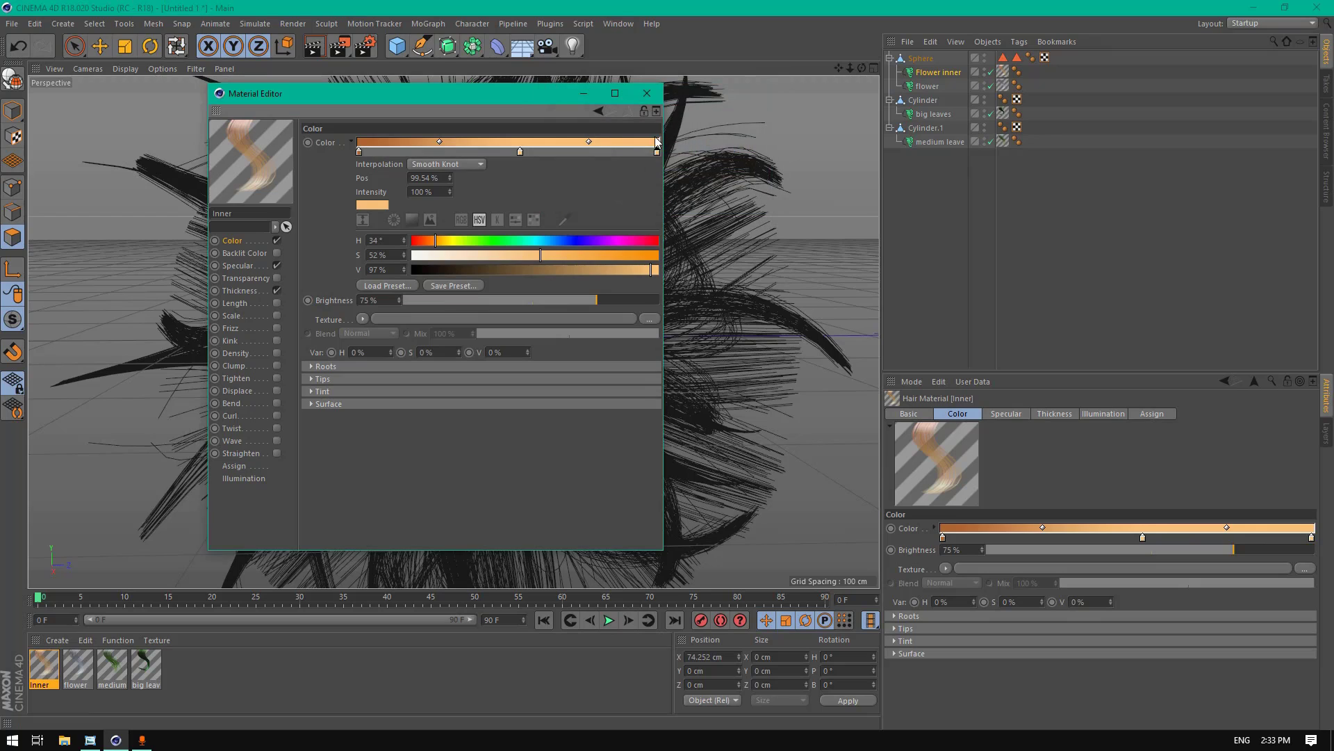
pyautogui.moveTo(657, 151); pyautogui.dragTo(661, 154)
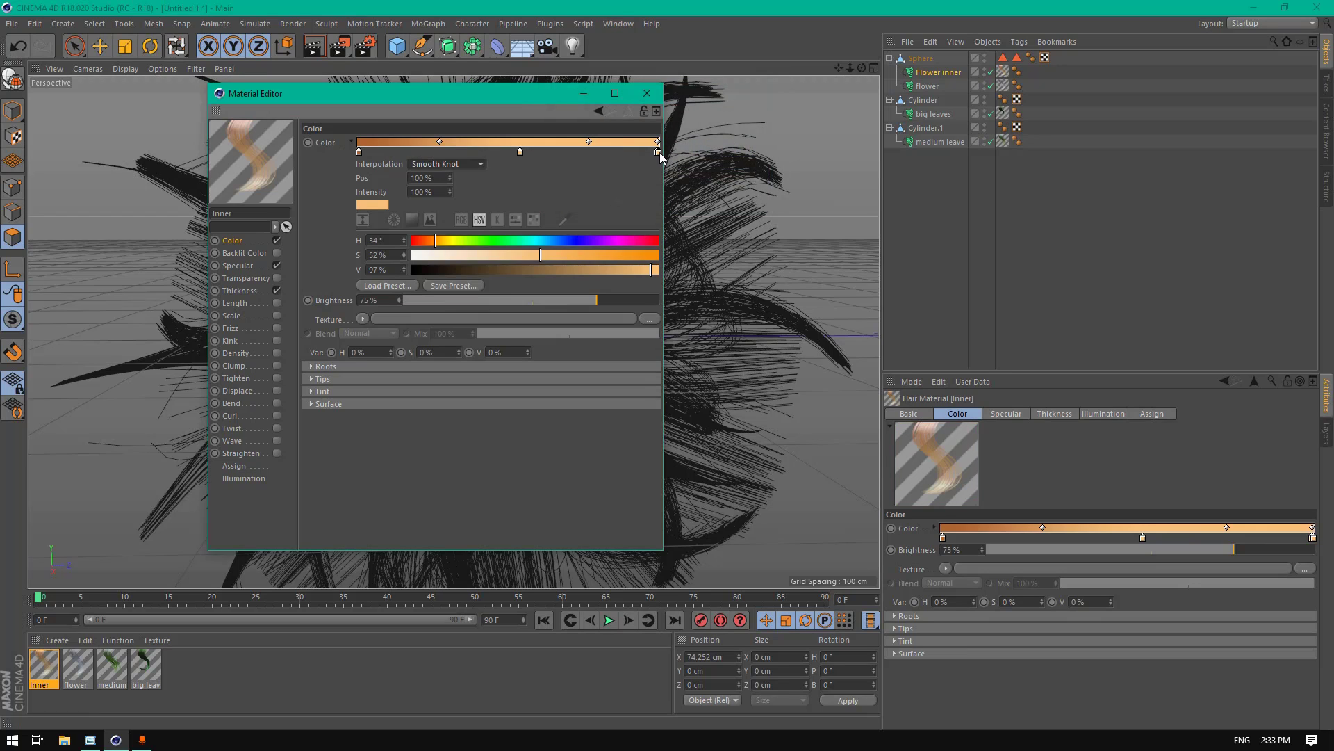
# Step: Set the new tip-end knot of the Inner colour gradient to white: H 0°, S 0%, V 100%
pyautogui.doubleClick(658, 151)
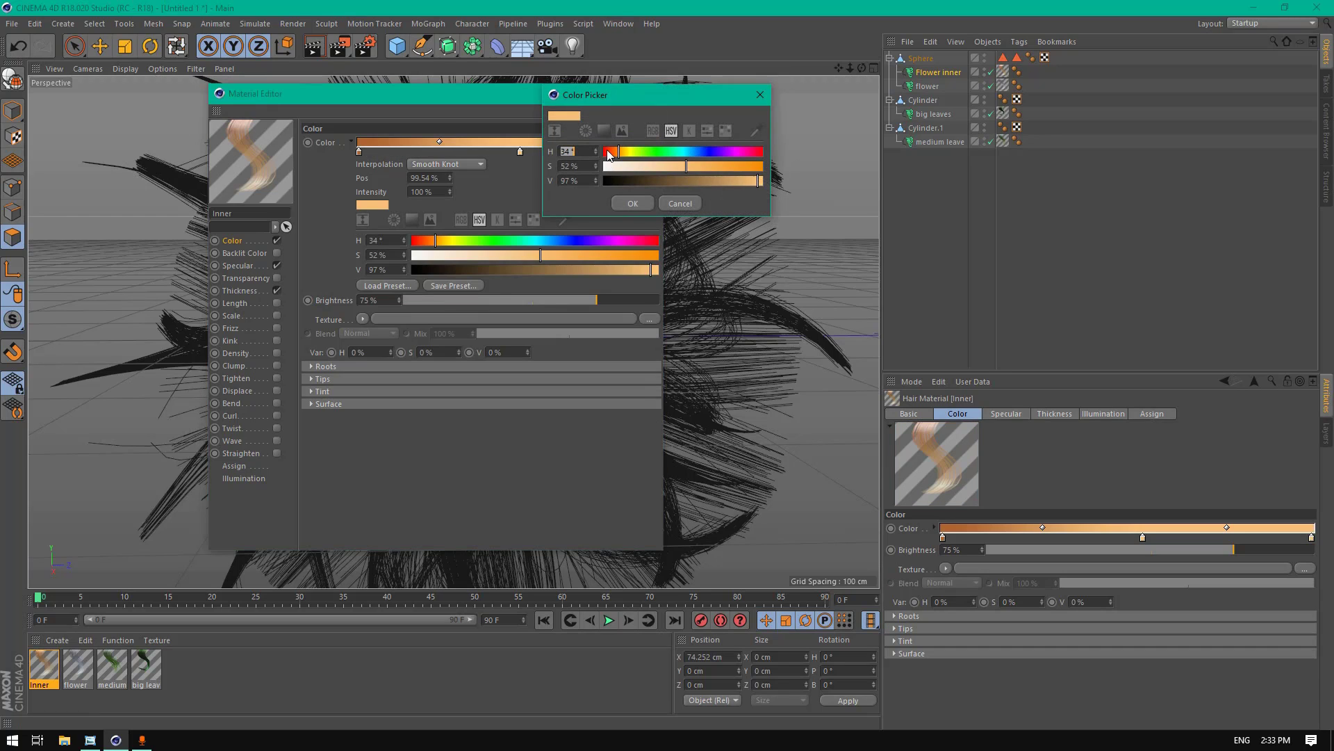
pyautogui.moveTo(626, 152)
pyautogui.mouseDown()
pyautogui.moveTo(604, 152)
pyautogui.moveTo(603, 166)
pyautogui.mouseUp()
pyautogui.moveTo(755, 180); pyautogui.dragTo(764, 180)
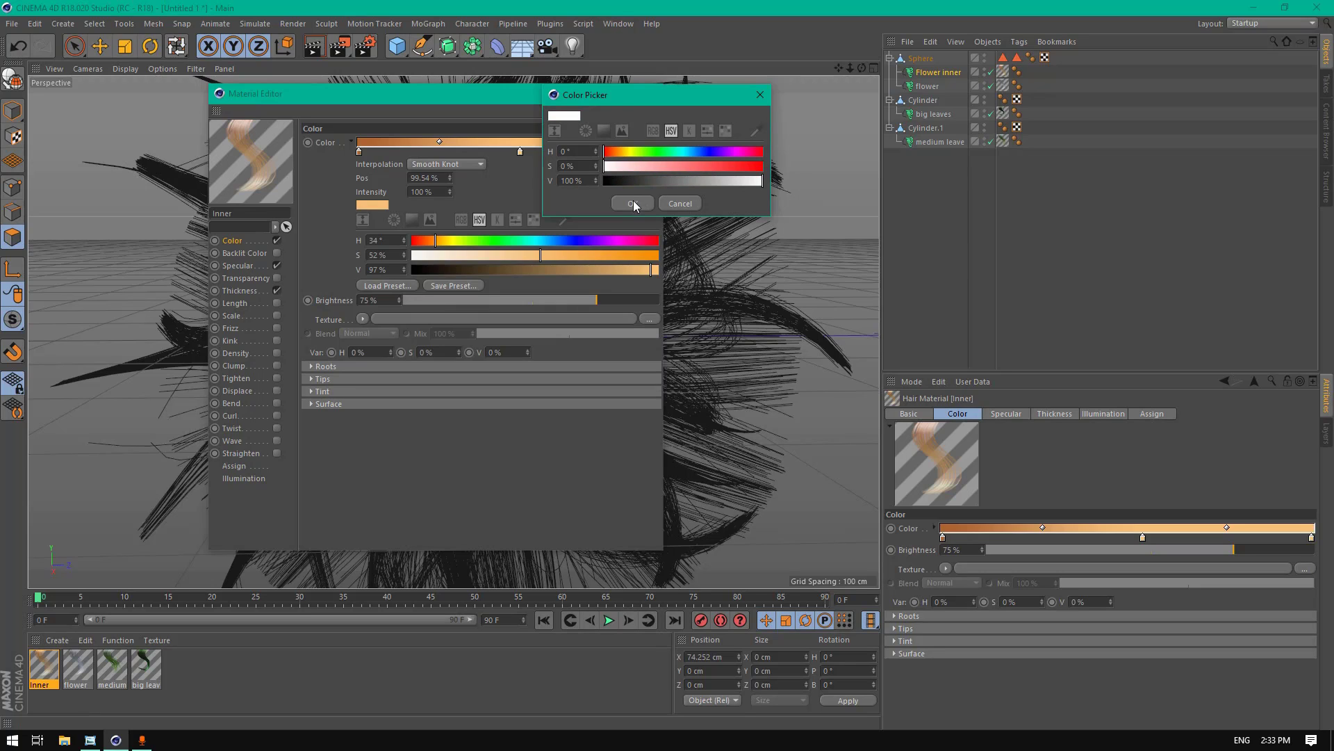
pyautogui.click(633, 204)
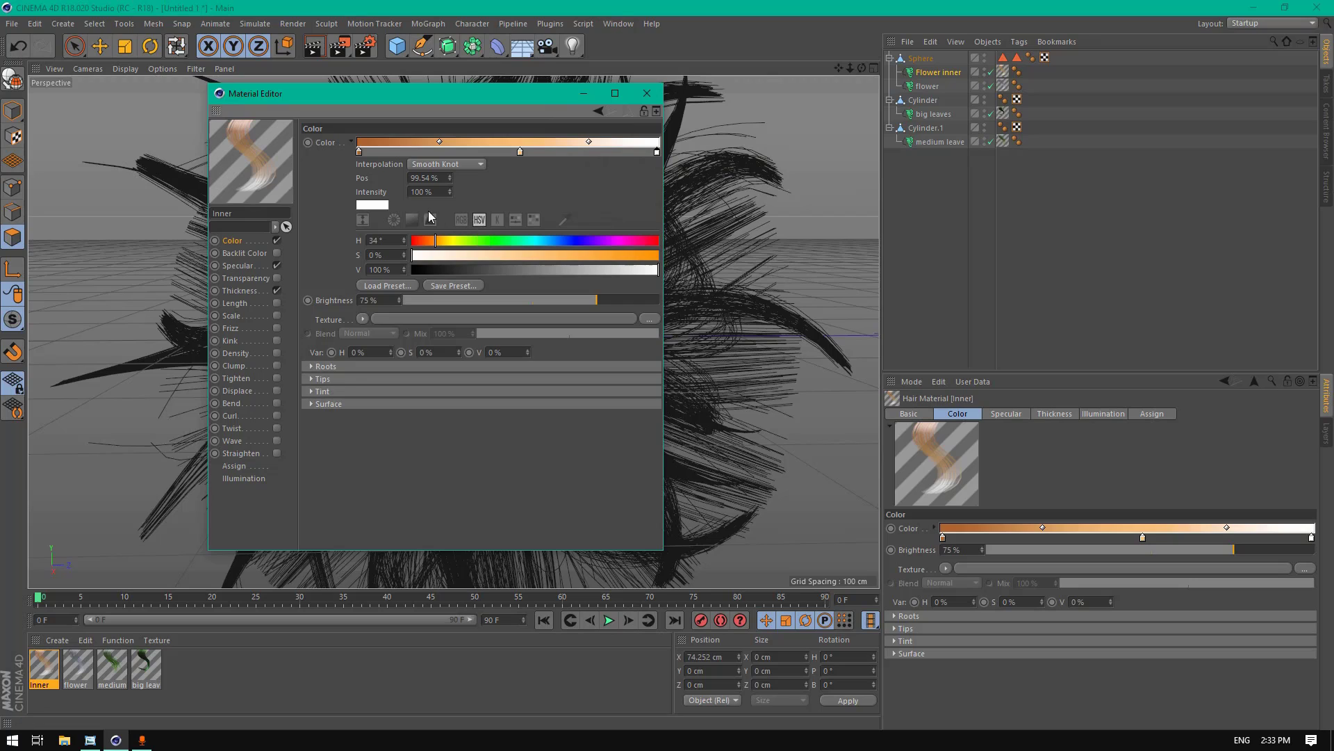
# Step: Set the Inner material's primary specular colour to a muted orange: H 28°, S 37%, V 78%
pyautogui.click(237, 267)
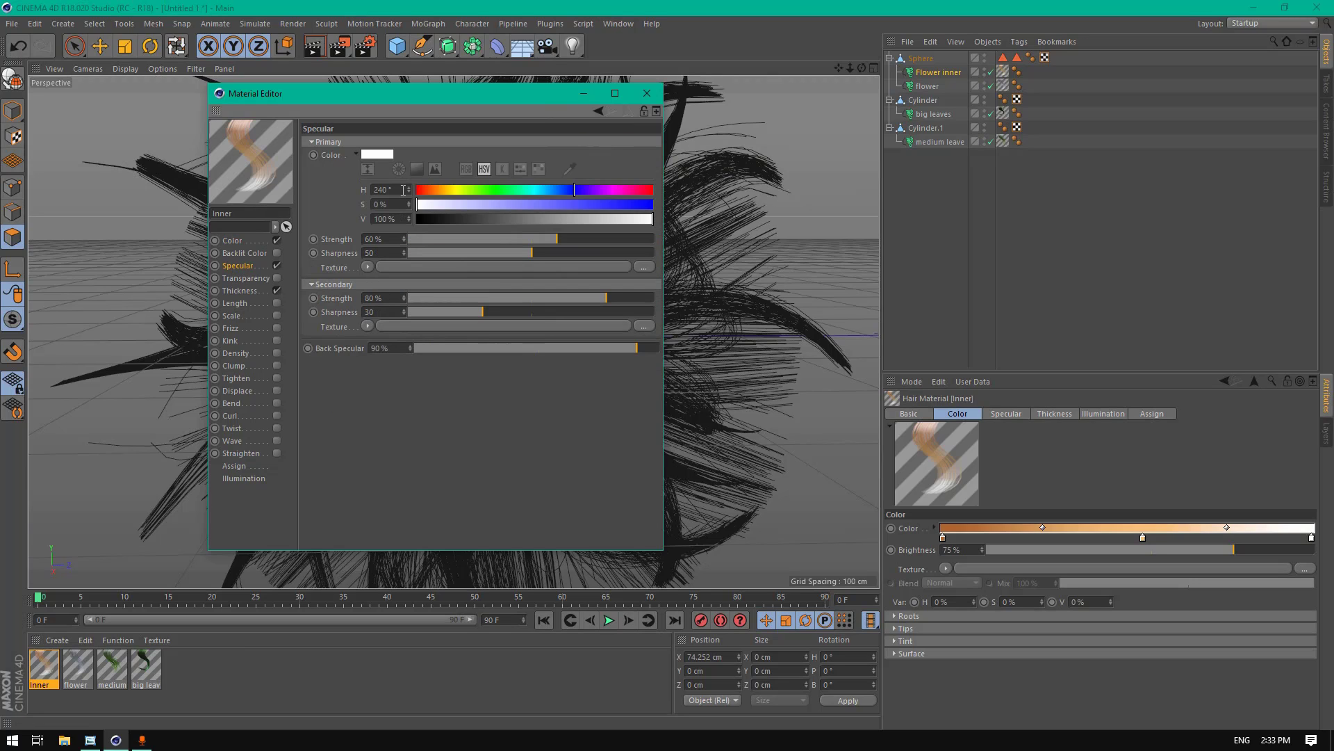
pyautogui.moveTo(449, 189)
pyautogui.mouseDown()
pyautogui.moveTo(433, 191)
pyautogui.moveTo(505, 207)
pyautogui.mouseUp()
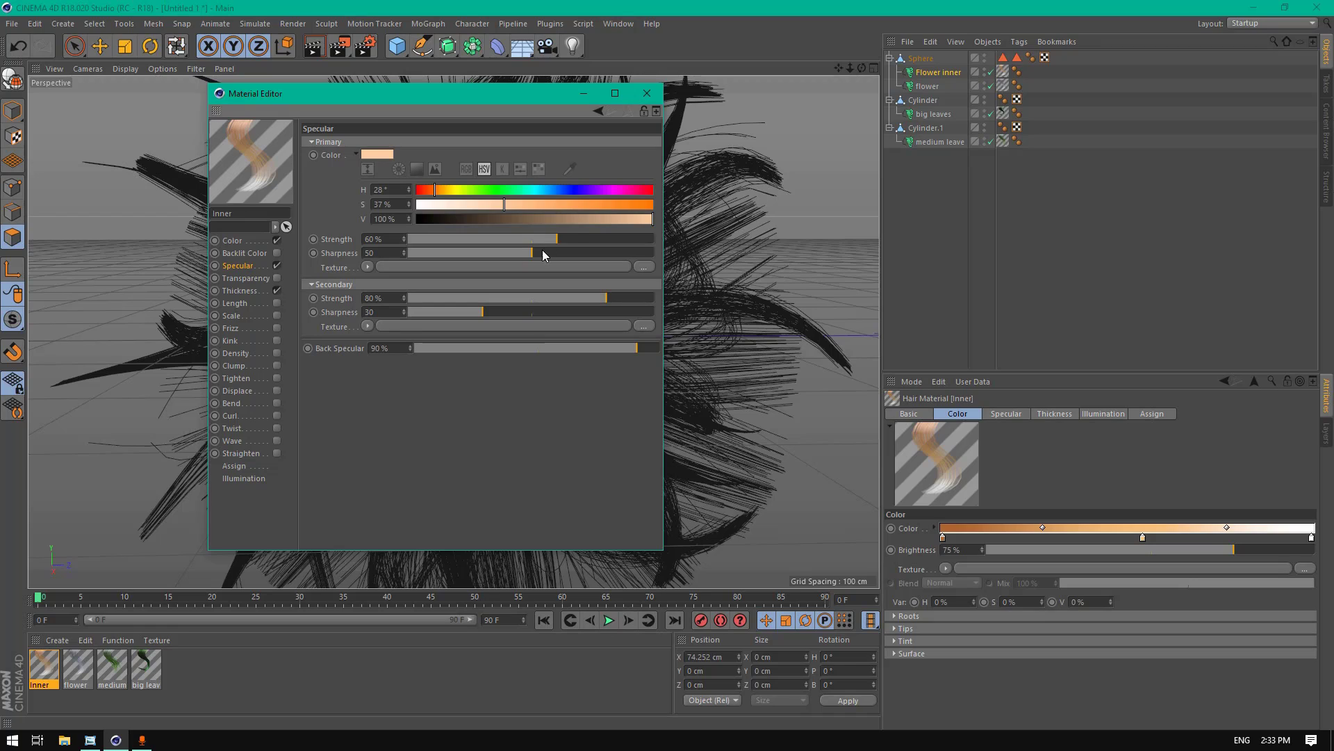
pyautogui.click(573, 222)
pyautogui.moveTo(574, 222); pyautogui.dragTo(585, 220)
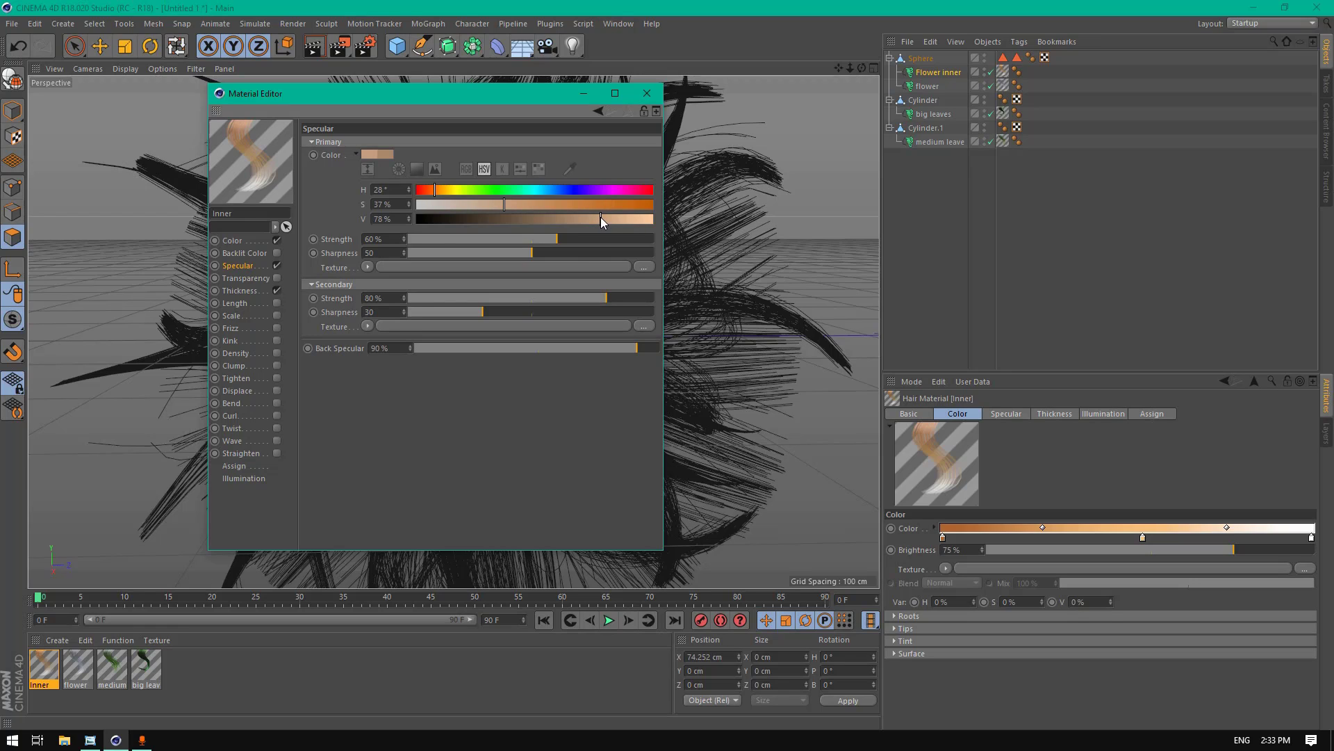
# Step: Set the tip thickness of the Inner material to 0 cm
pyautogui.click(240, 294)
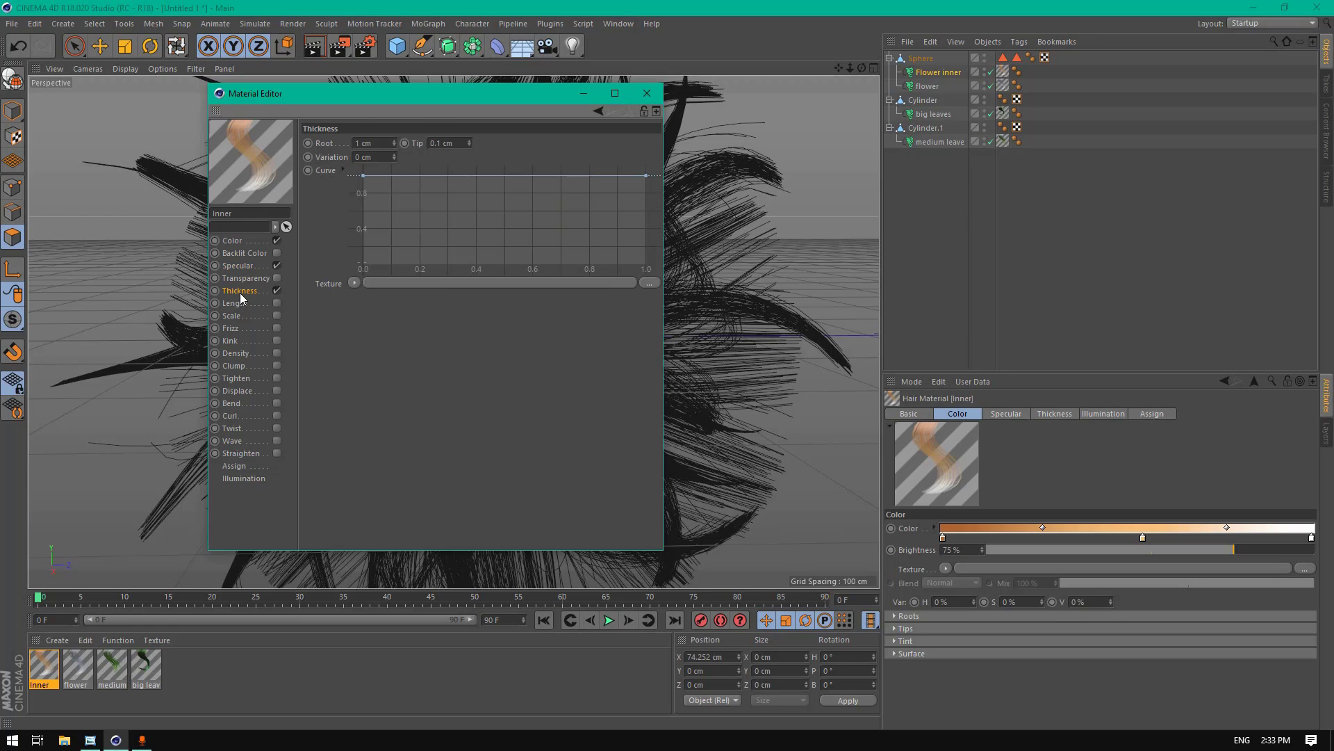
pyautogui.doubleClick(380, 143)
pyautogui.moveTo(459, 144); pyautogui.dragTo(355, 131)
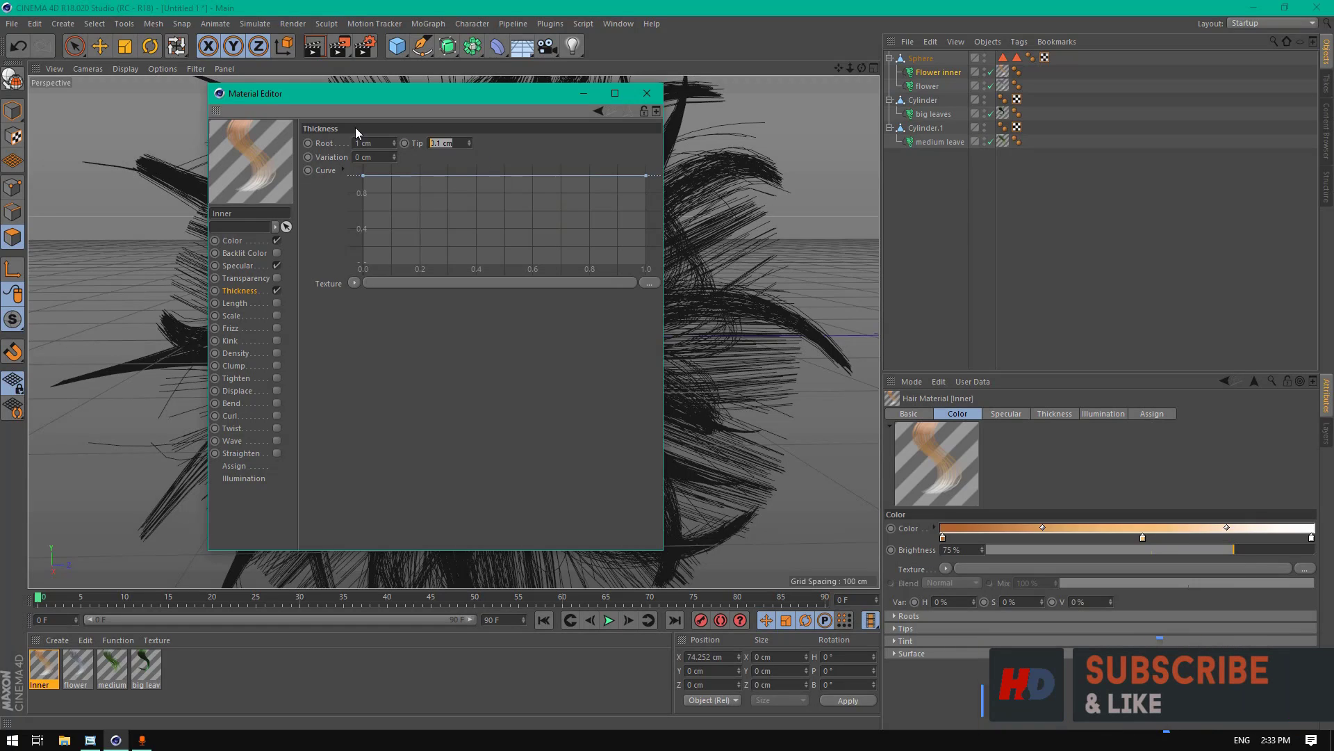
pyautogui.write('0')
pyautogui.click(536, 155)
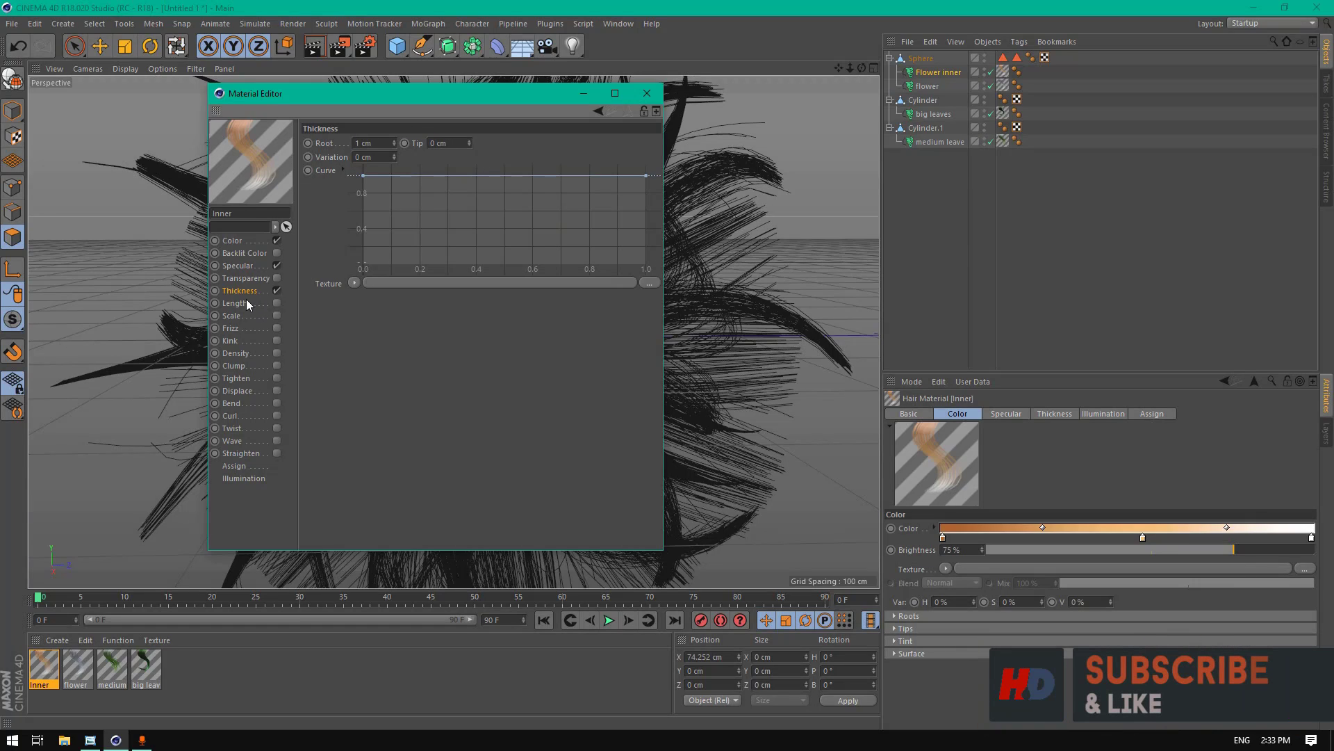
# Step: Enable the Length and Curl channels of the Inner material
pyautogui.click(237, 304)
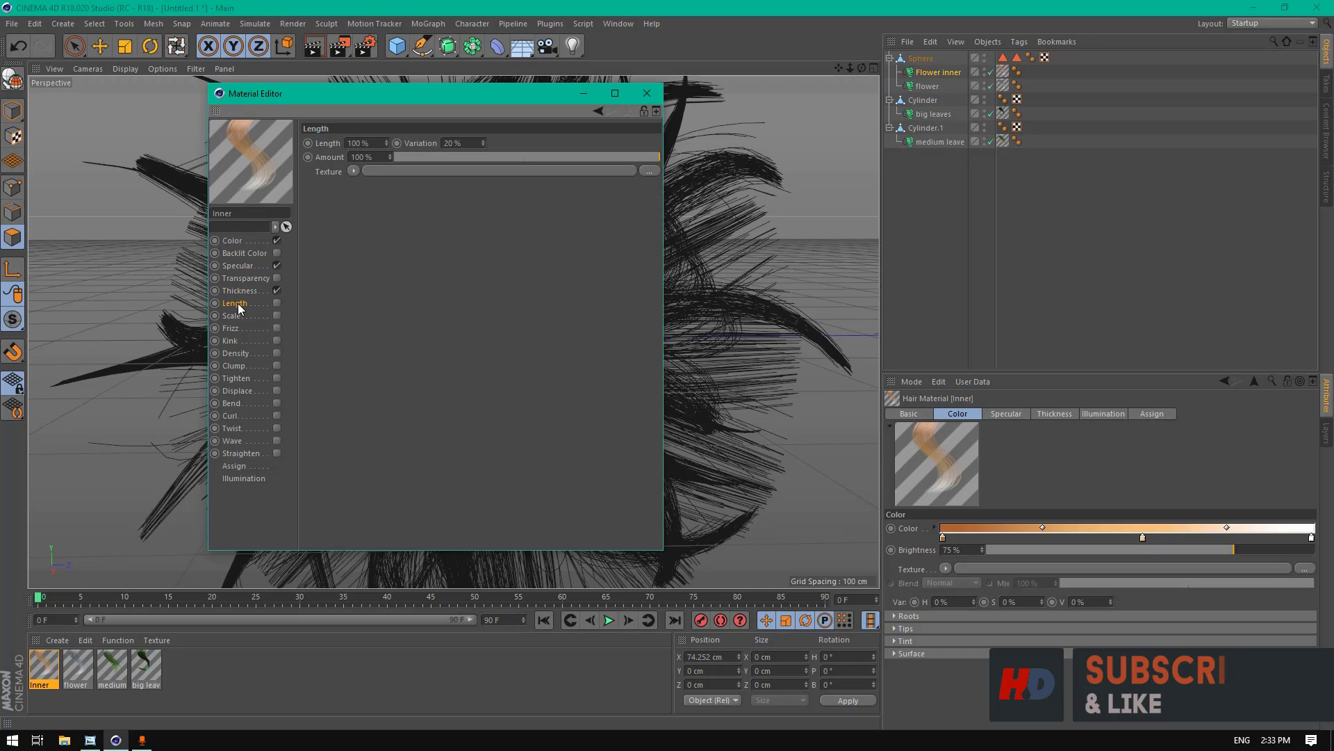
pyautogui.click(276, 303)
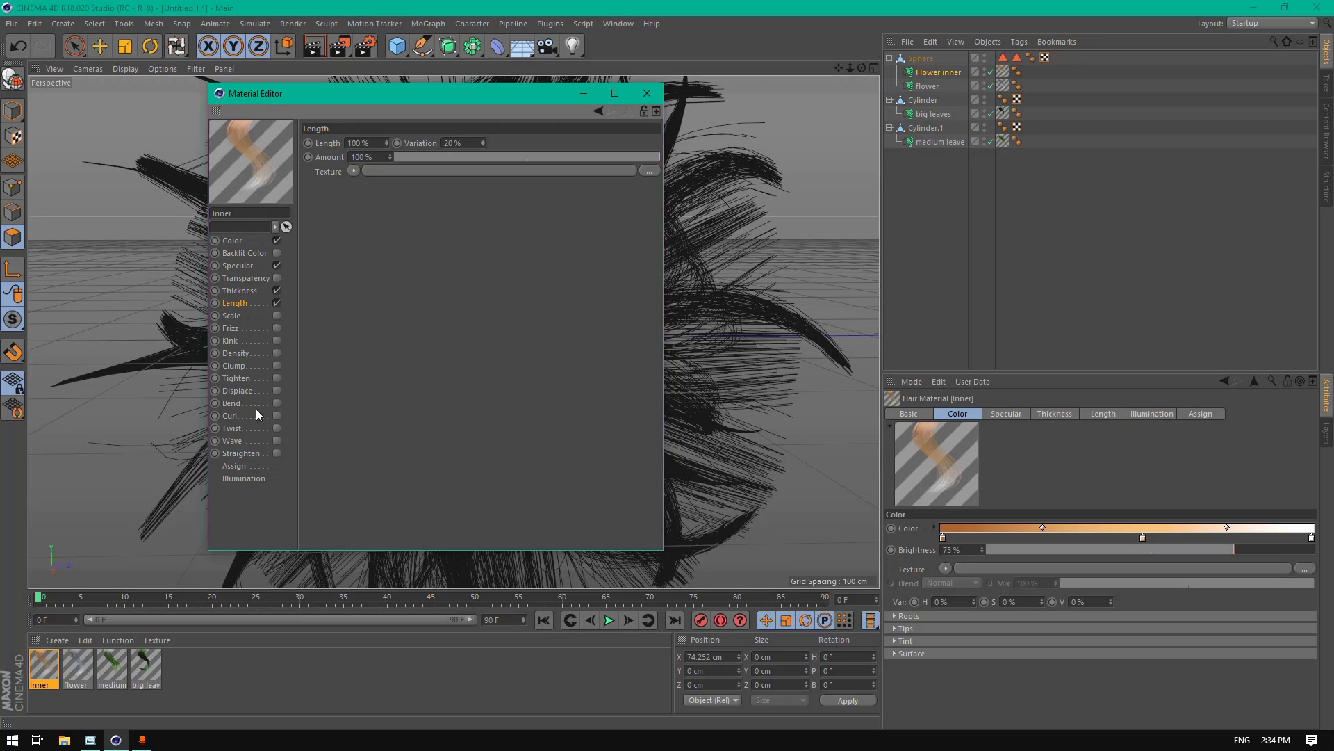
pyautogui.click(231, 416)
pyautogui.click(278, 416)
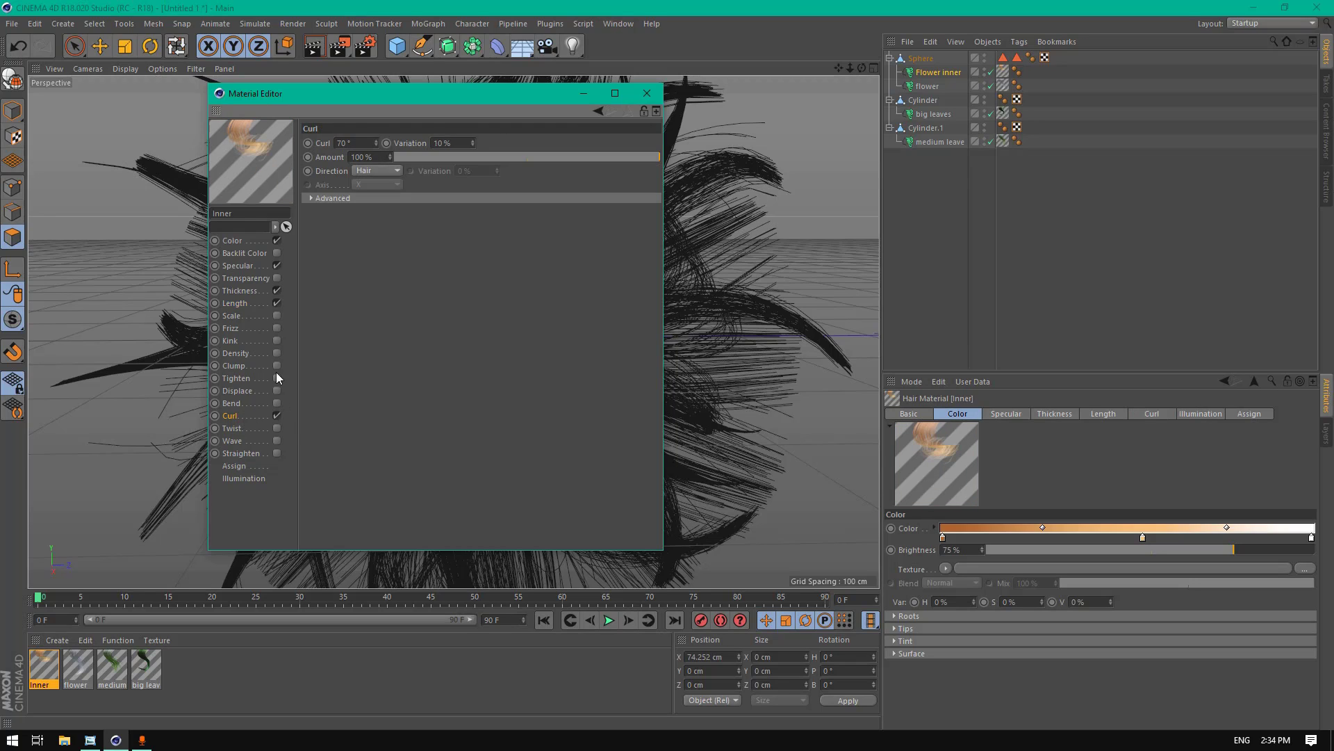
# Step: Set the Inner material's curl to 180° with Random direction and close the material editor
pyautogui.doubleClick(371, 143)
pyautogui.write('180')
pyautogui.press('Return')
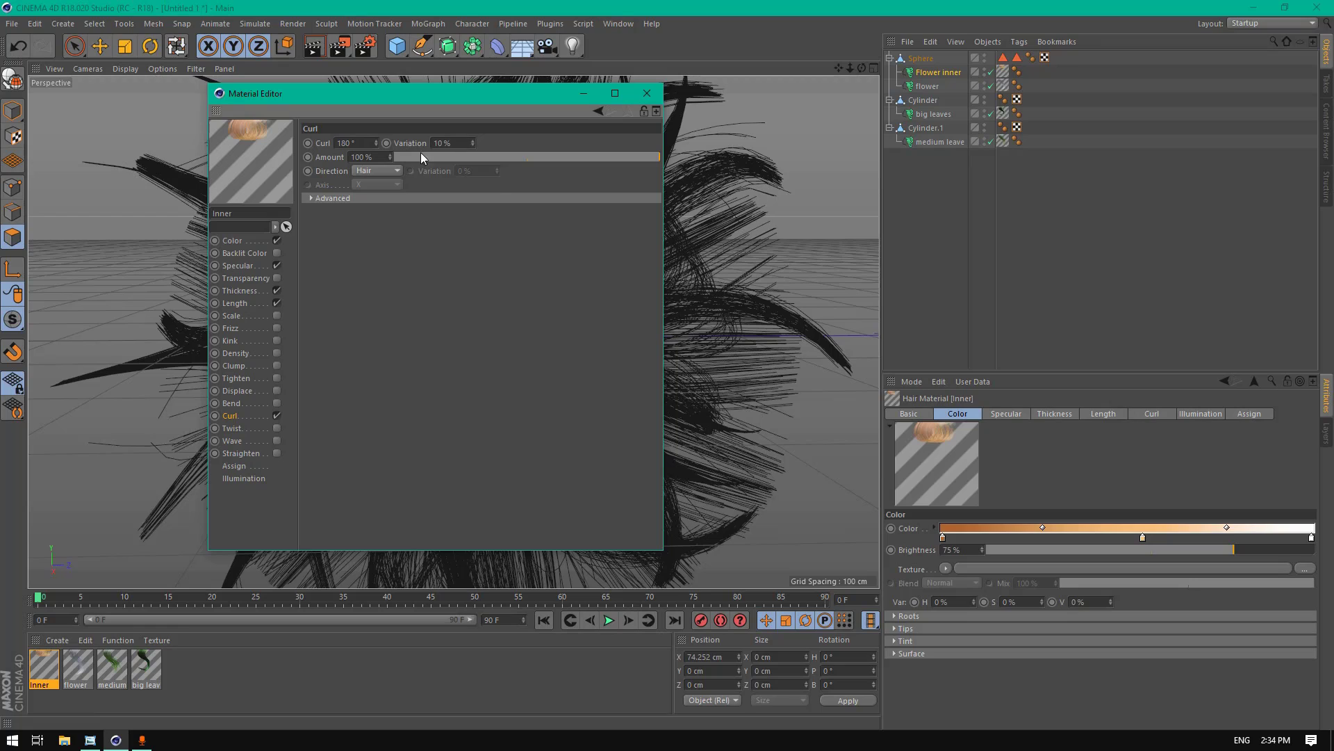
pyautogui.click(372, 171)
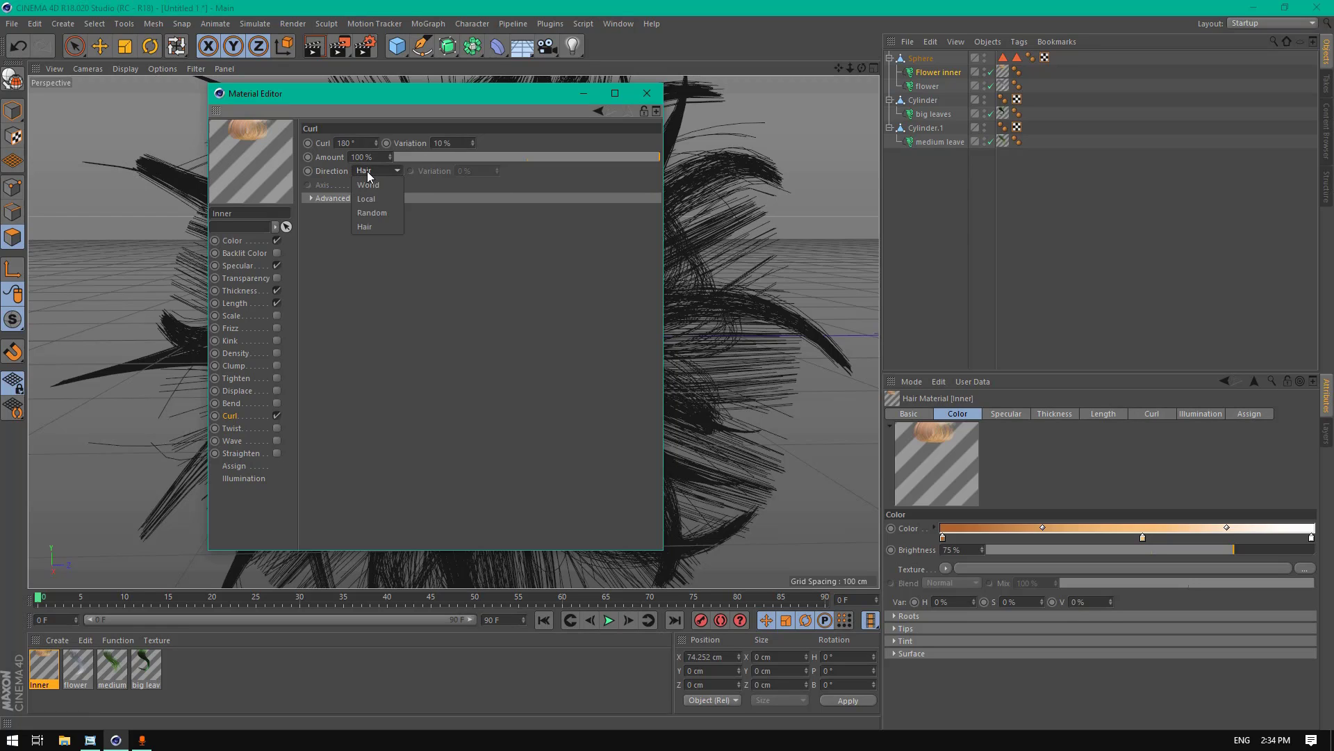
pyautogui.click(386, 215)
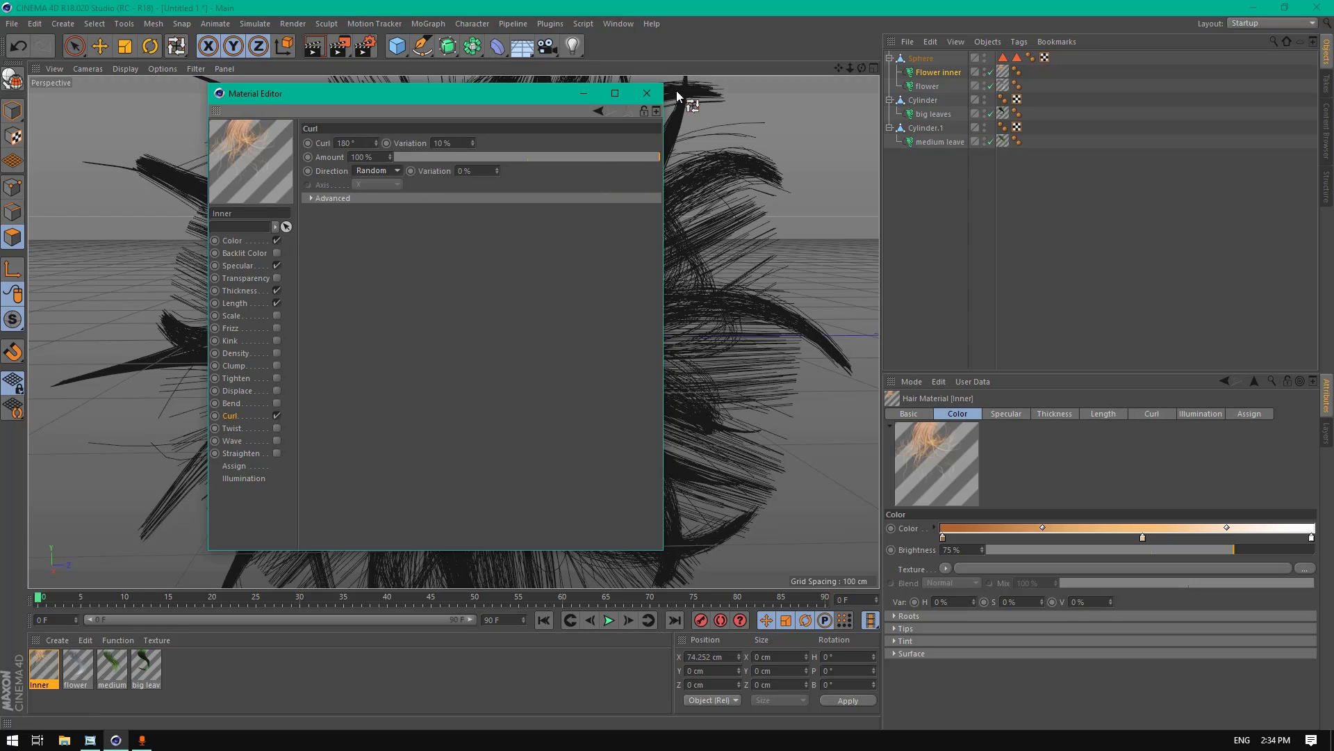
pyautogui.click(646, 93)
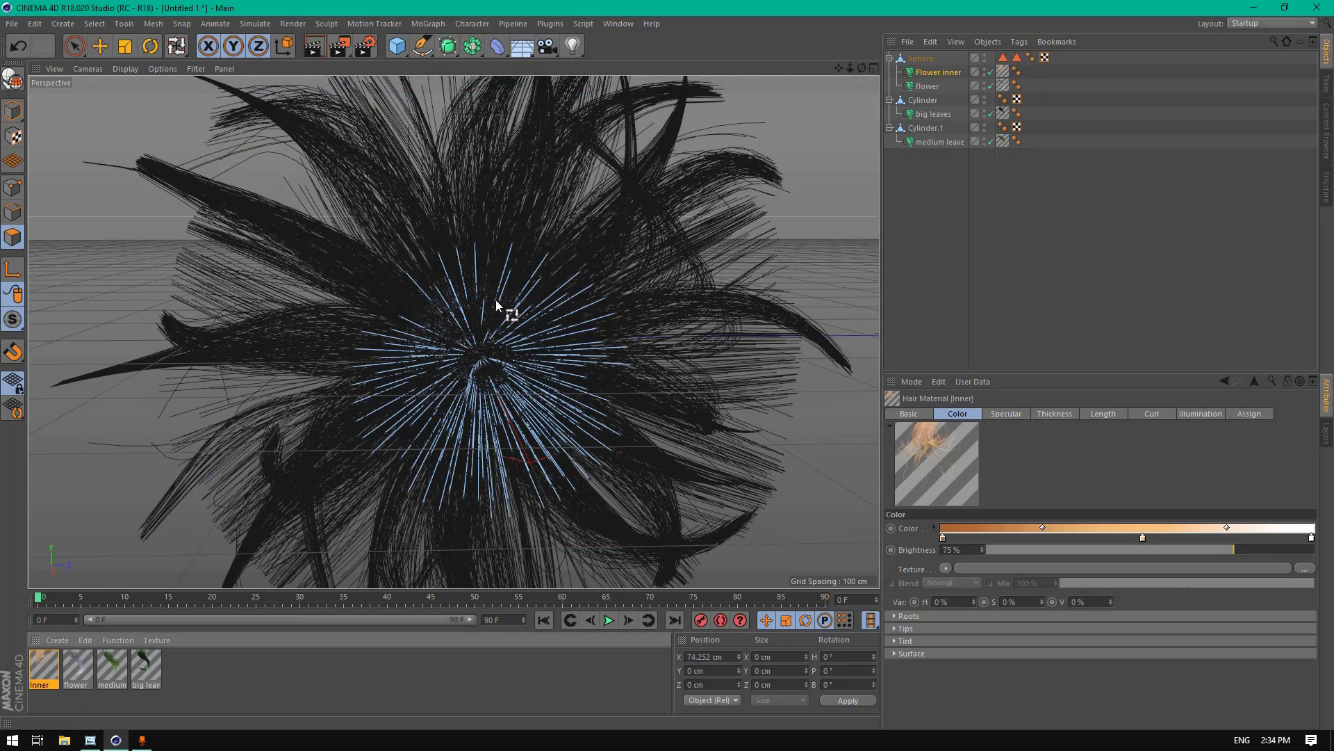
# Step: Render the whole flower in the perspective view to check the inner hair
pyautogui.moveTo(862, 68); pyautogui.dragTo(792, 54)
pyautogui.click(314, 47)
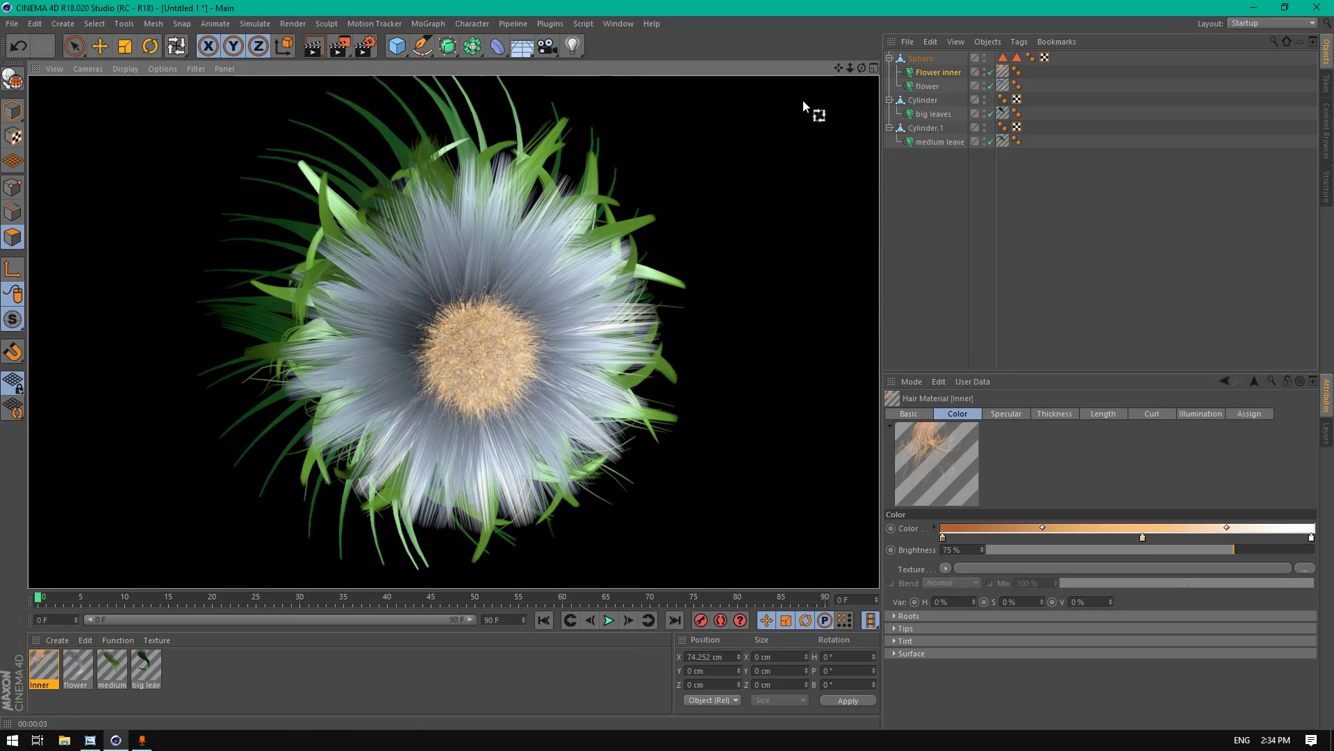
pyautogui.moveTo(863, 67); pyautogui.dragTo(827, 83)
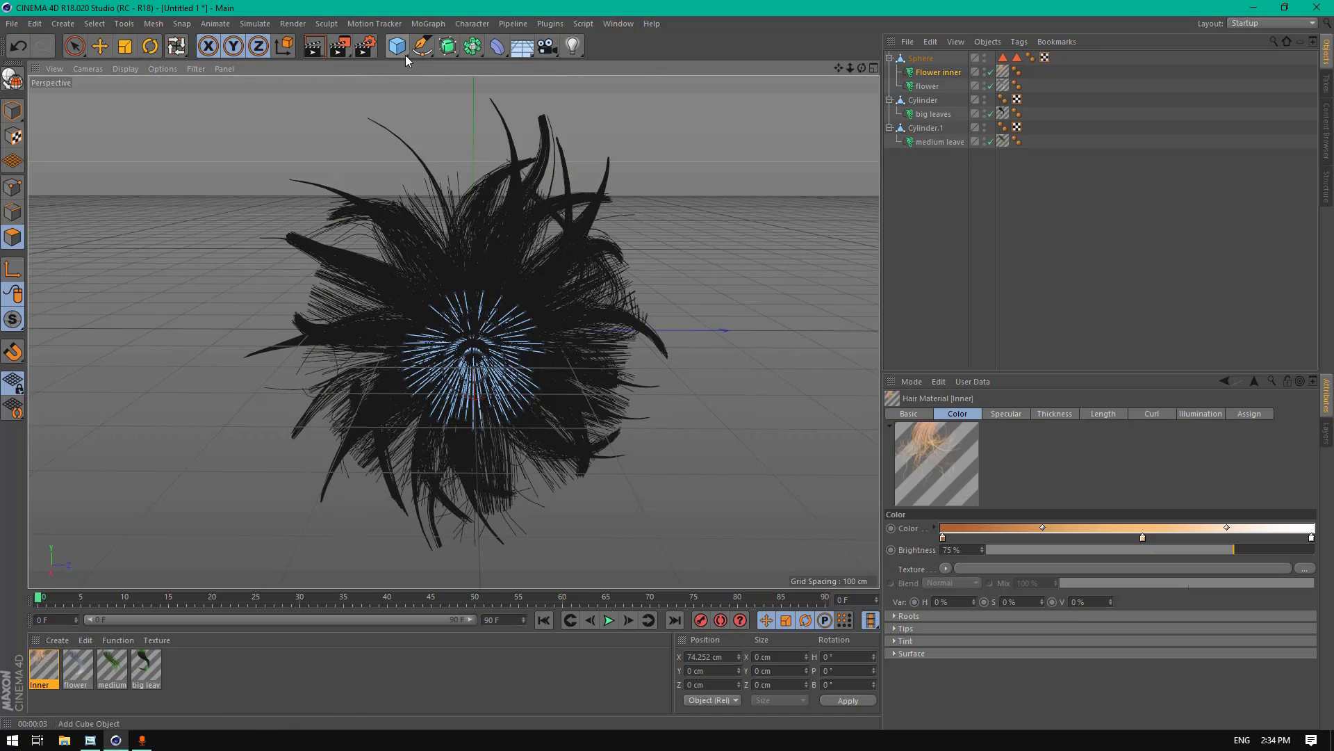
# Step: Create a new standard material and add a Background object to the scene
pyautogui.doubleClick(199, 687)
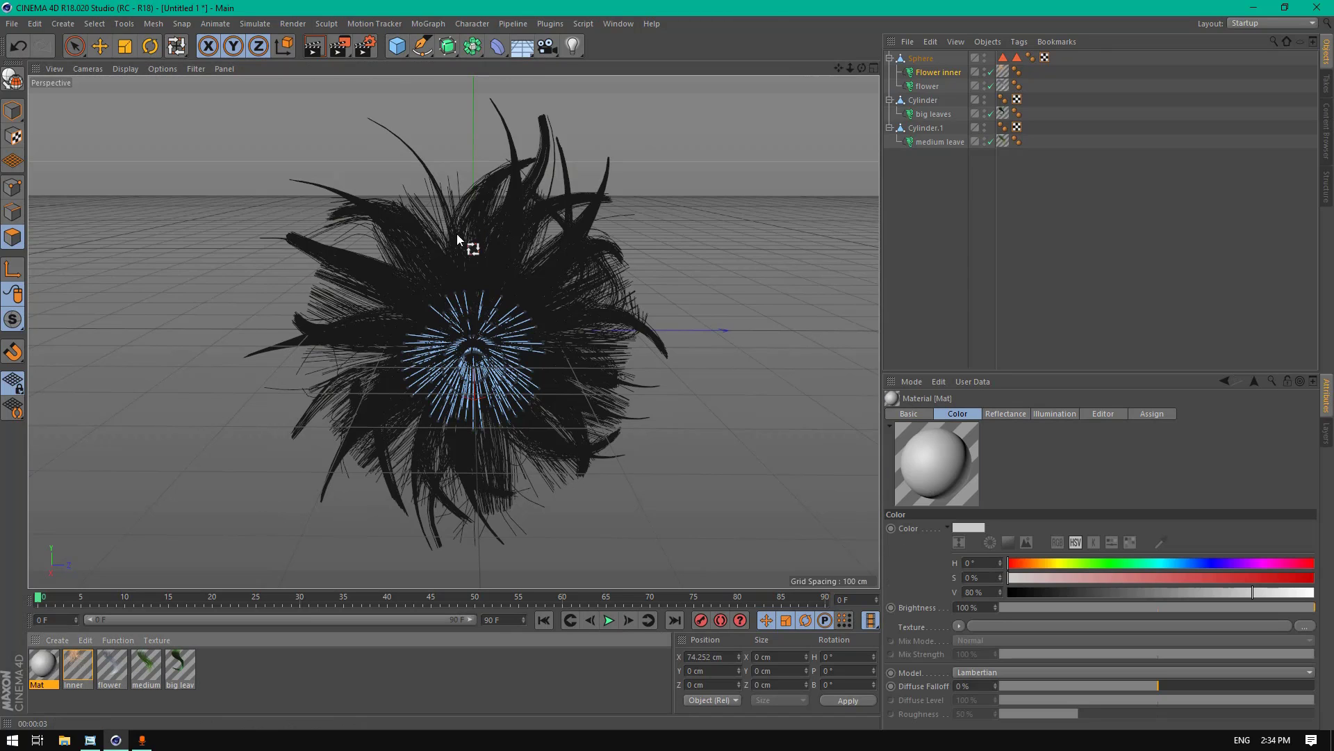
pyautogui.click(515, 52)
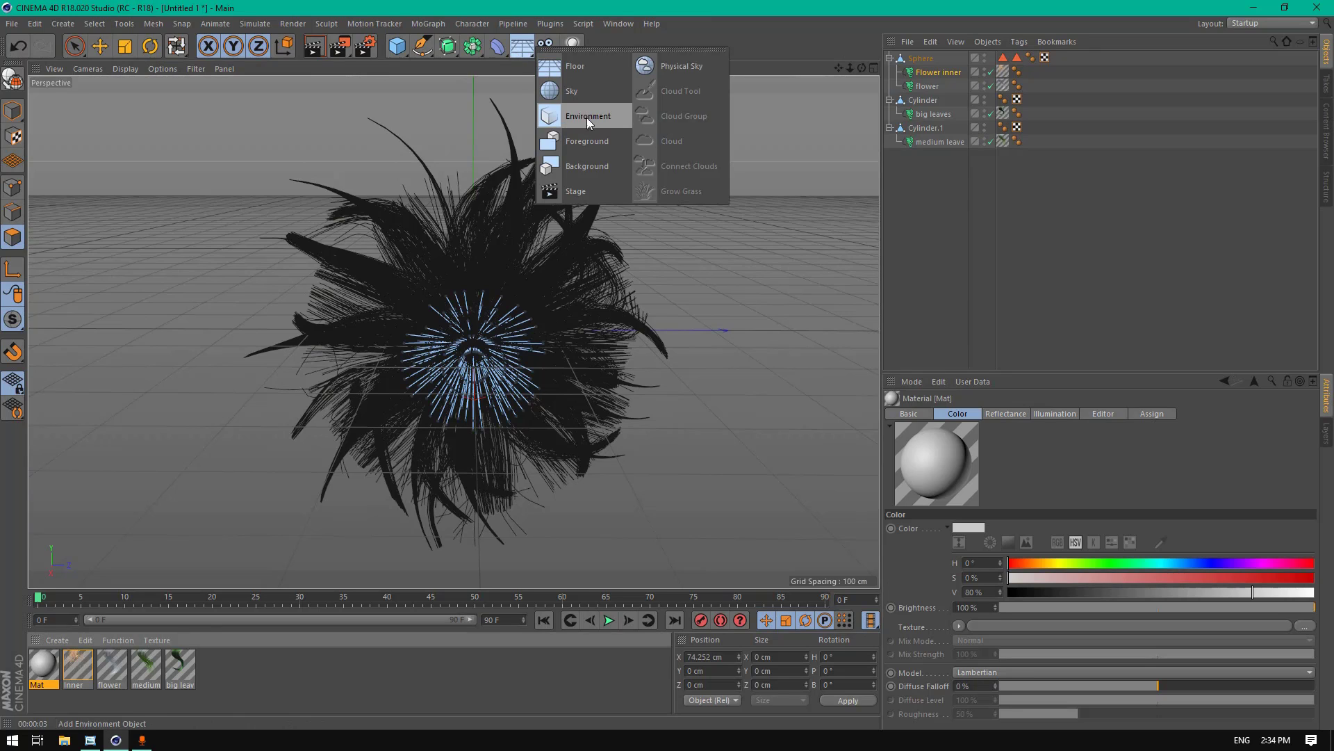
pyautogui.click(586, 165)
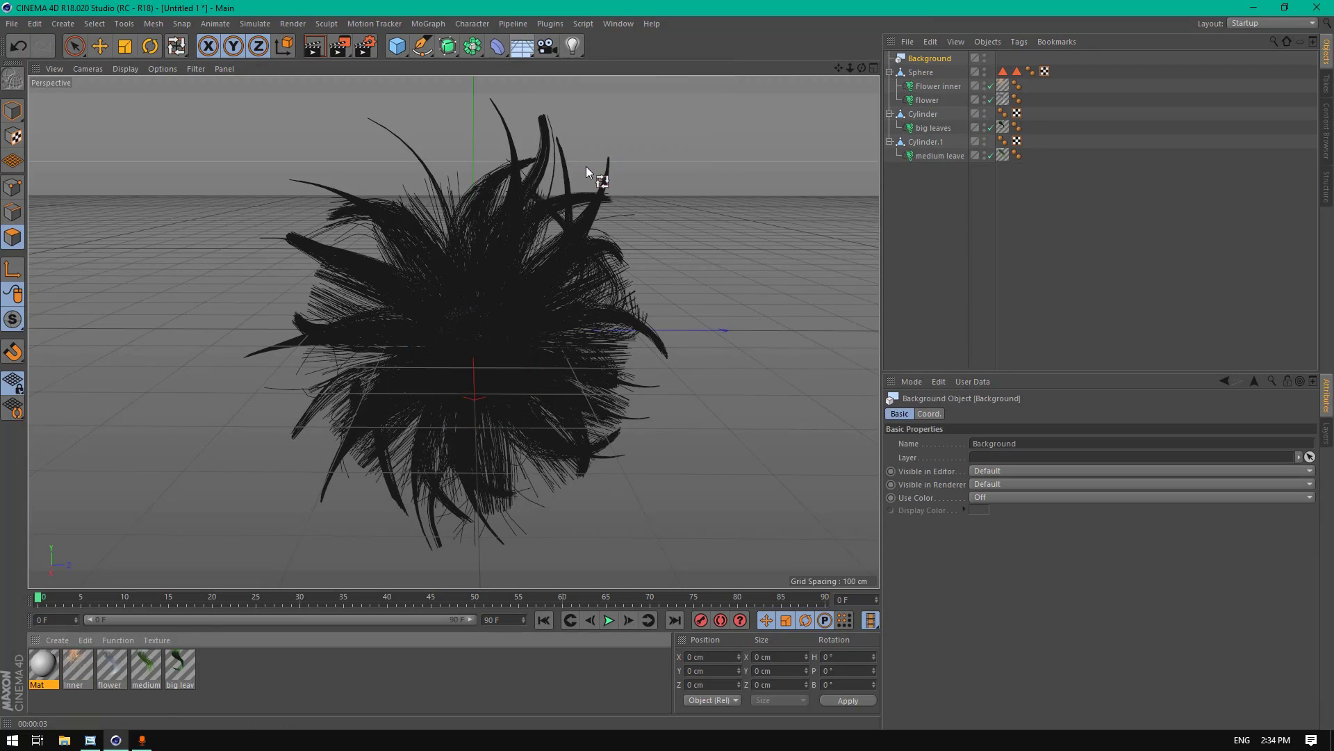
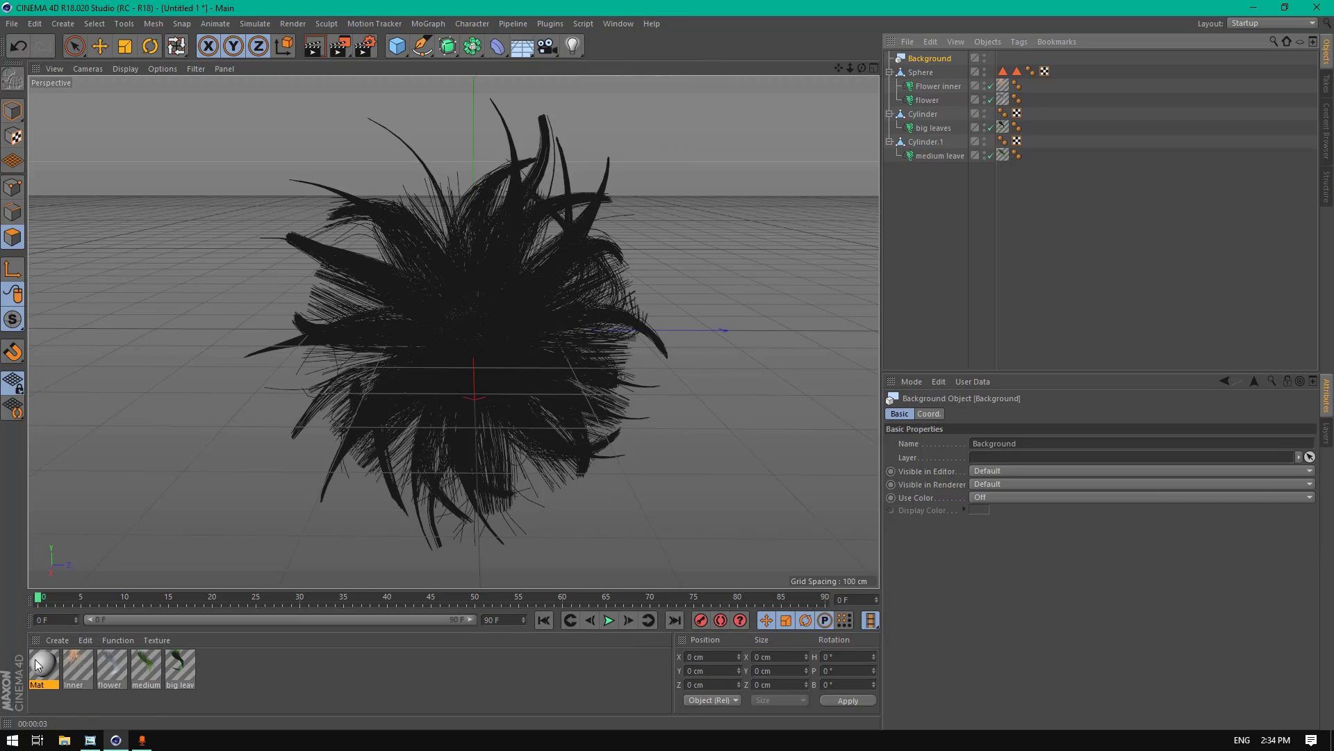
# Step: Open the new standard material for editing and disable its Reflectance channel
pyautogui.doubleClick(40, 664)
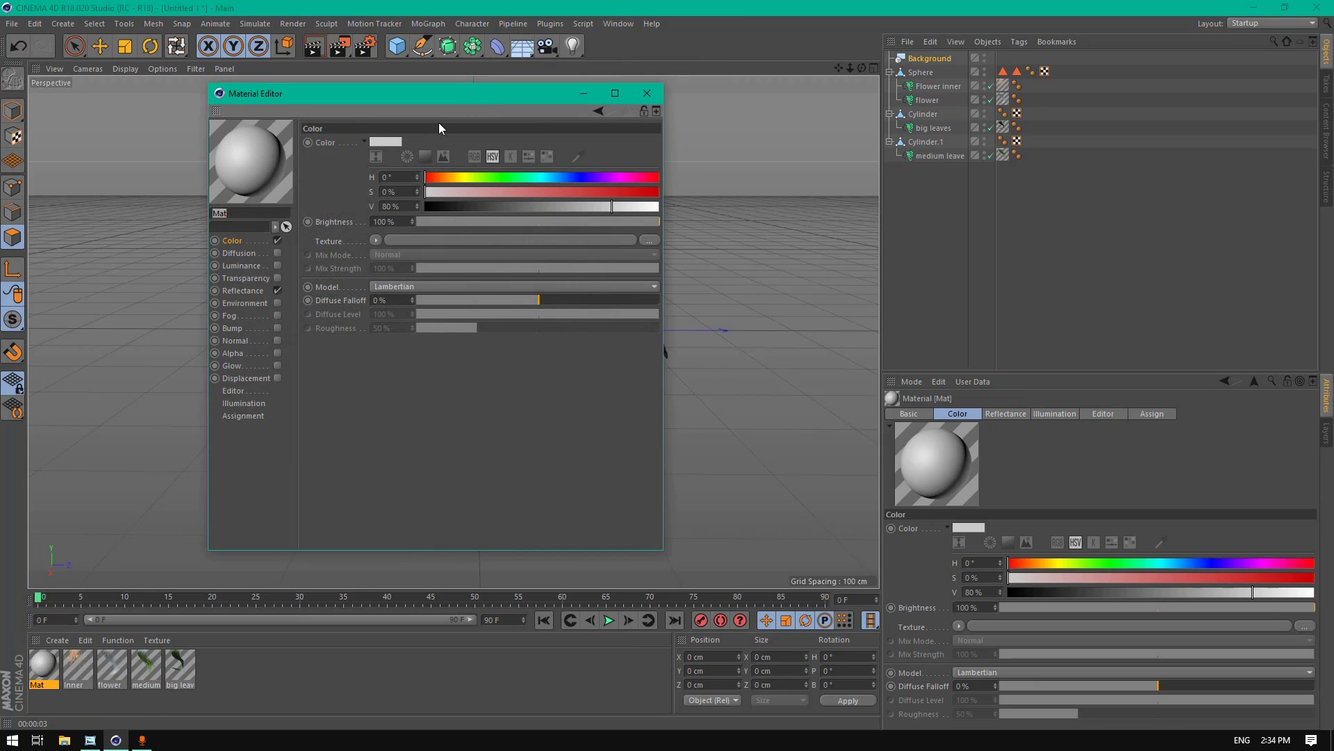
pyautogui.moveTo(462, 99); pyautogui.dragTo(866, 203)
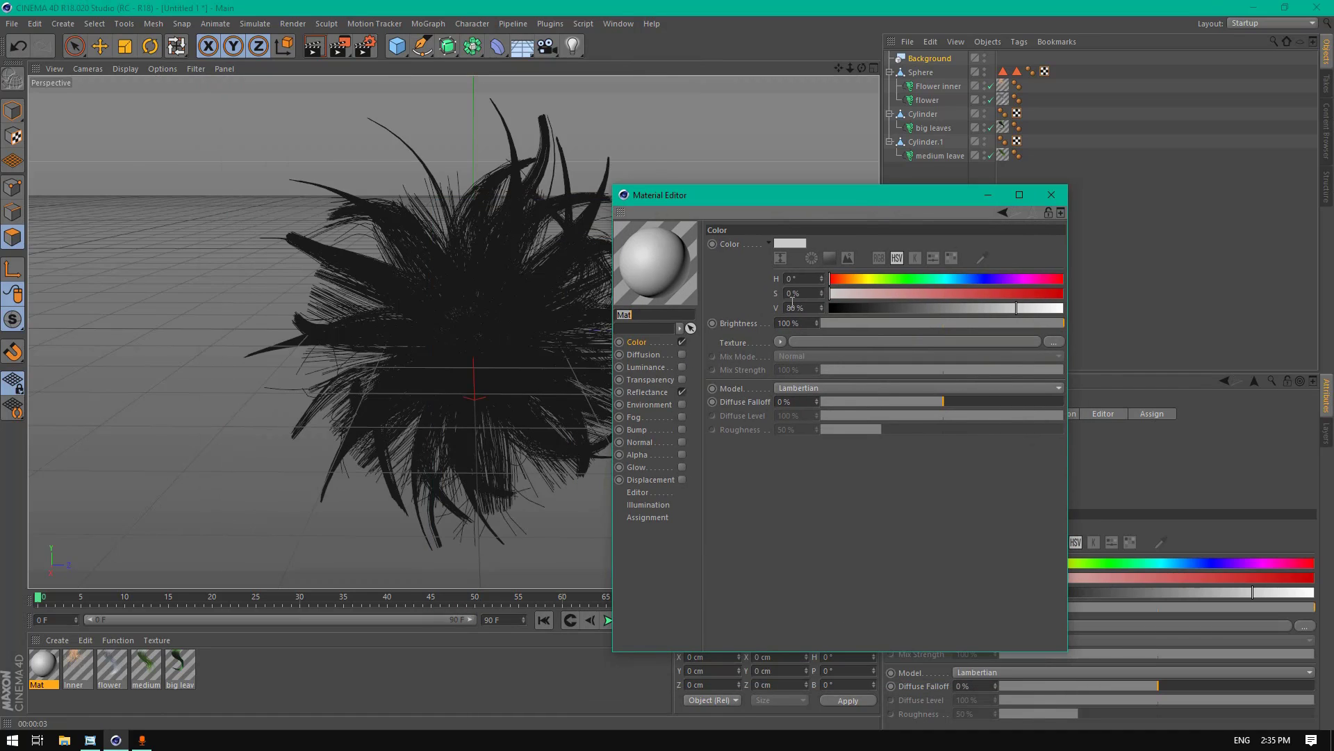
pyautogui.click(682, 392)
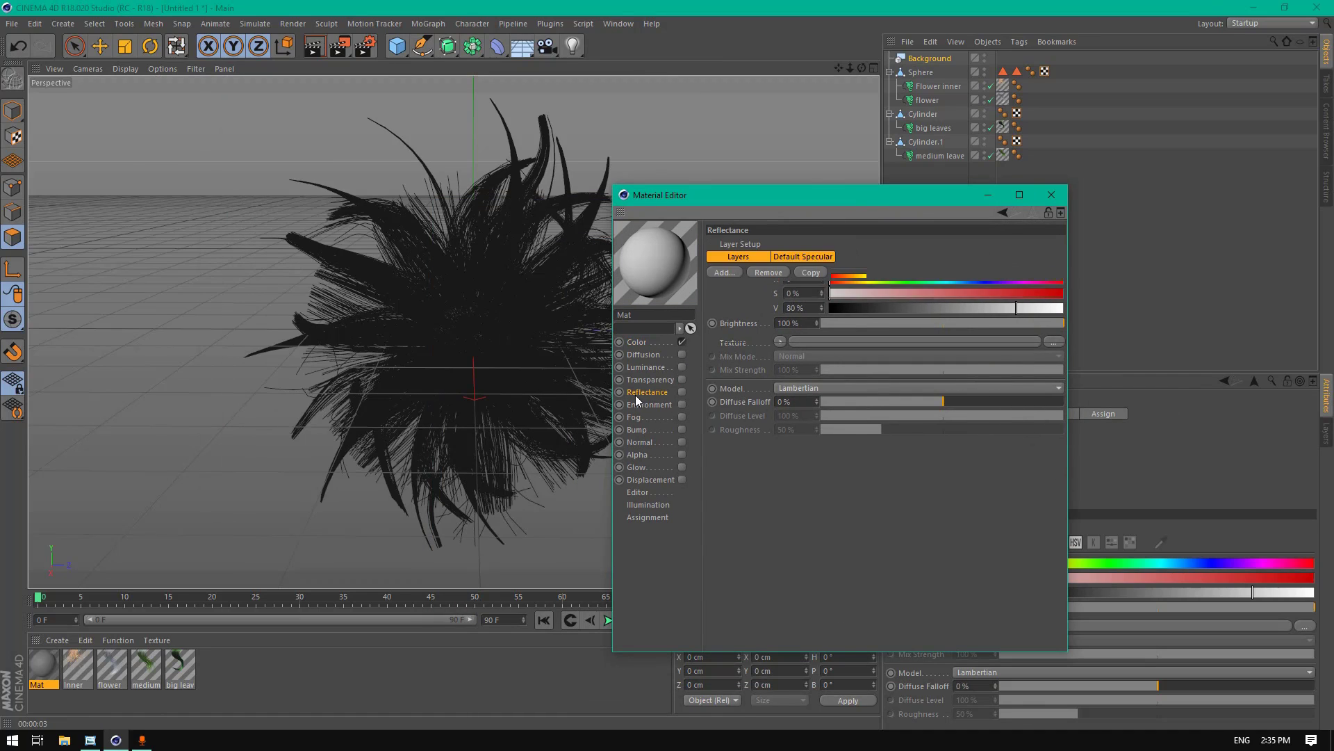
pyautogui.click(644, 341)
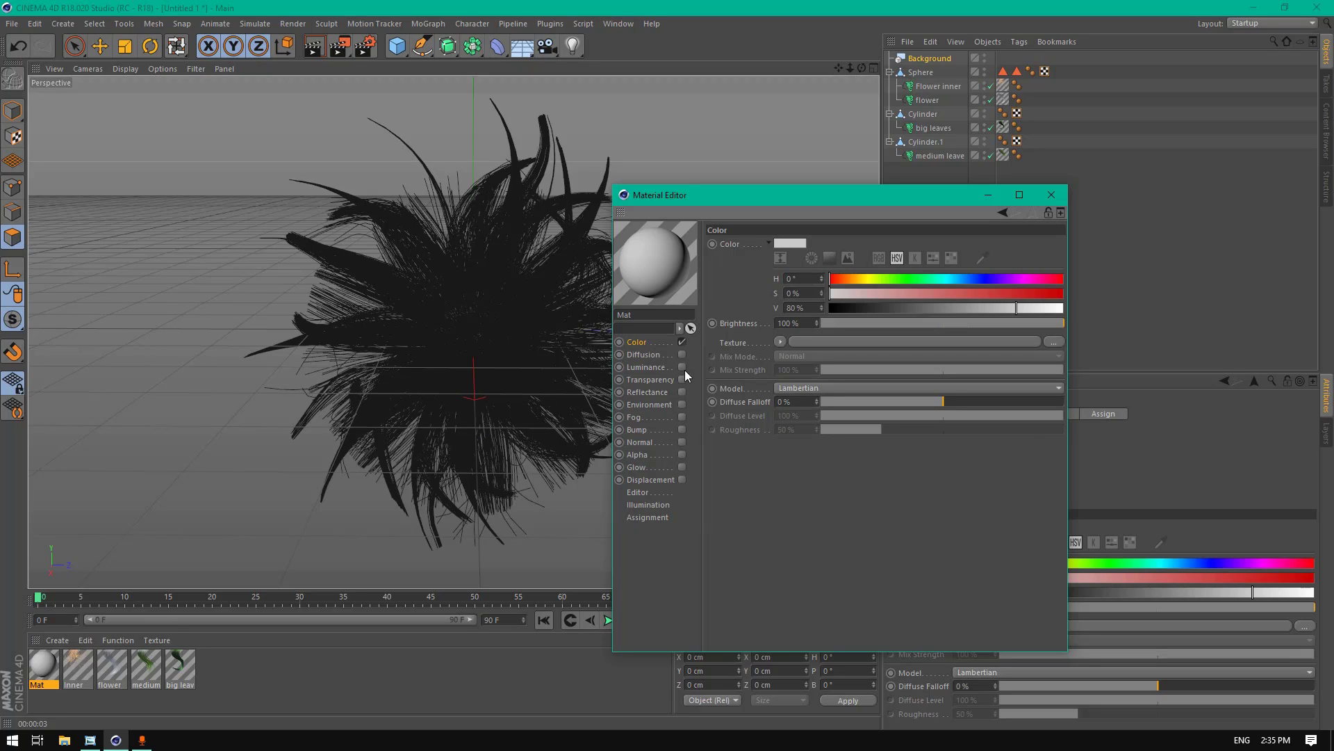
pyautogui.click(655, 390)
# Step: Load a Layer shader as the new material's Color texture and open the shader for editing
pyautogui.click(649, 342)
pyautogui.click(780, 341)
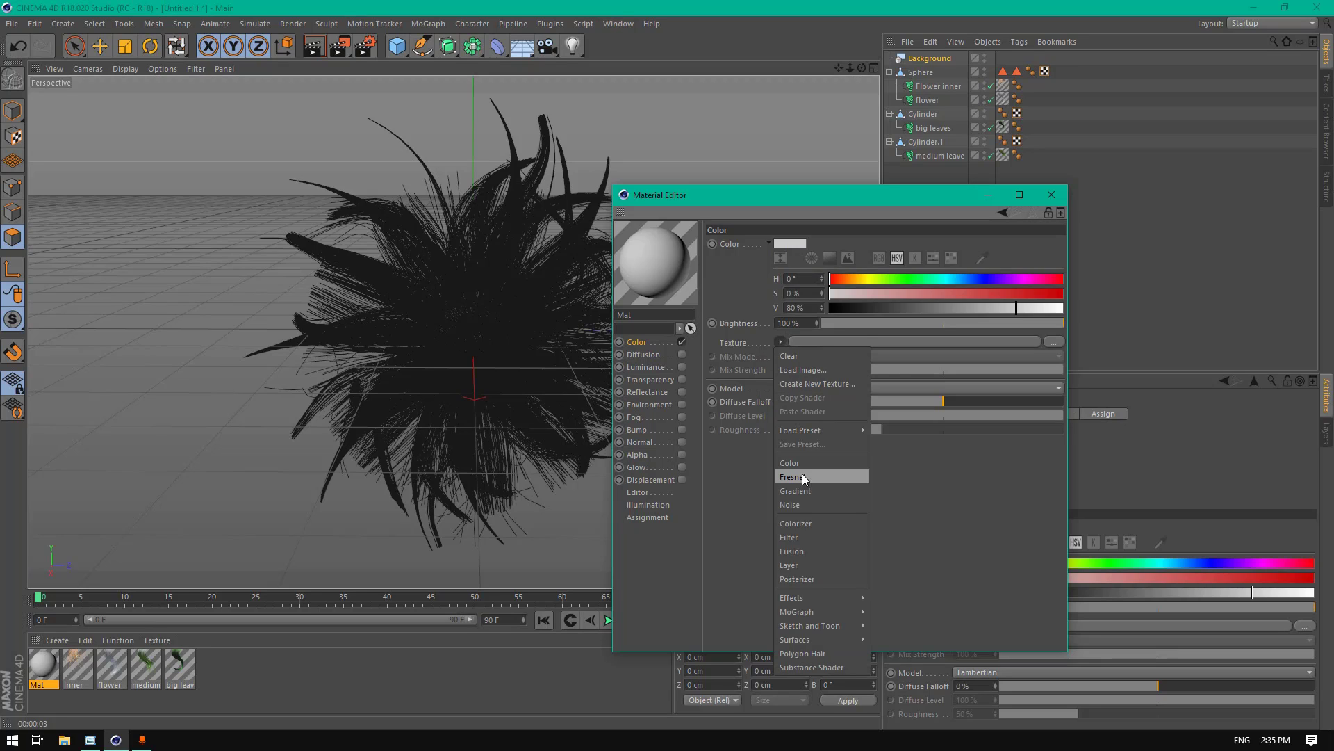
pyautogui.click(782, 343)
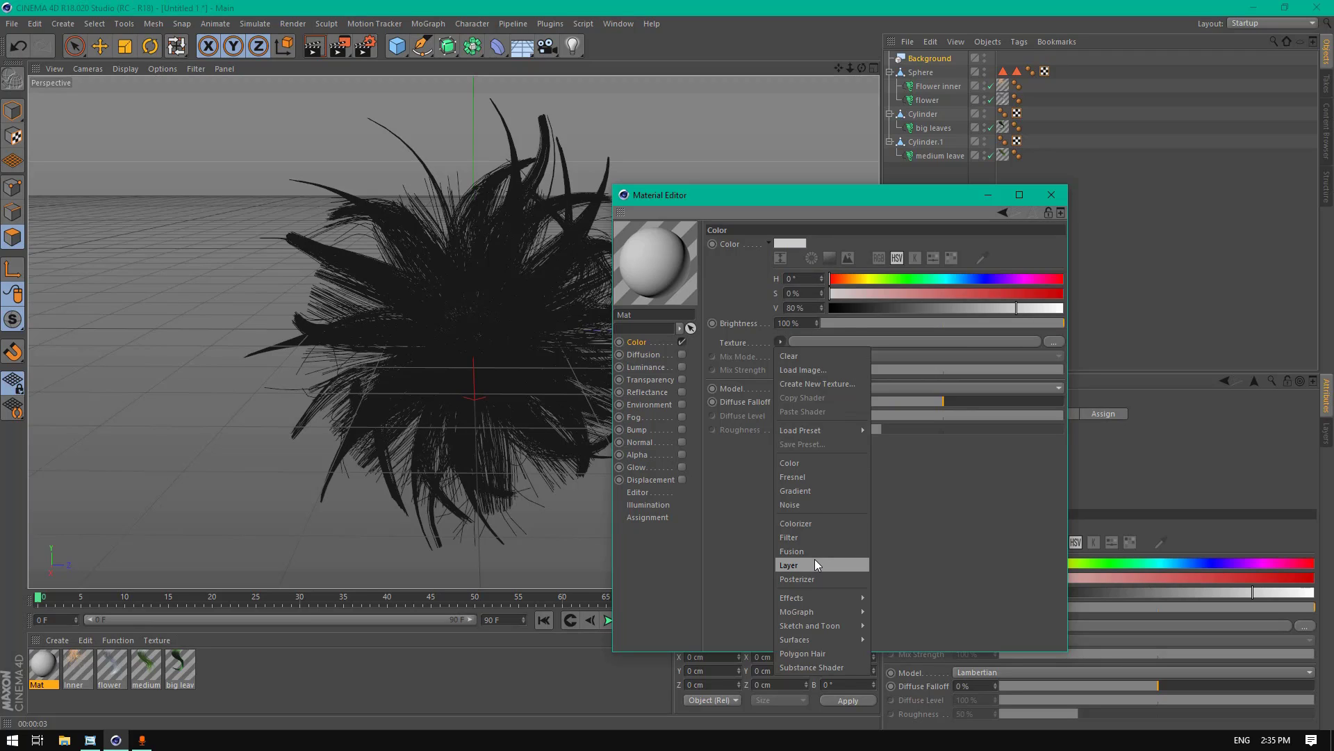
pyautogui.click(814, 564)
pyautogui.click(784, 375)
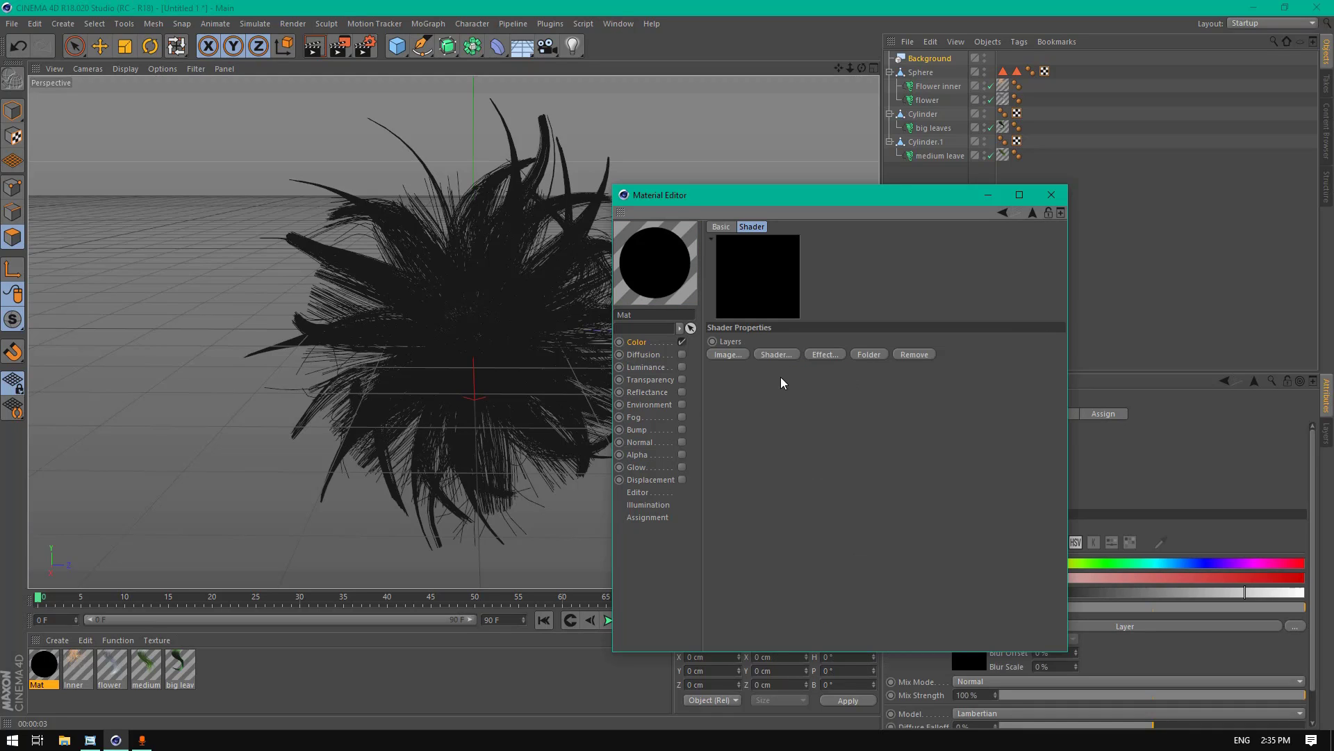
# Step: Add two Gradient shaders as layers inside the Layer shader
pyautogui.click(777, 356)
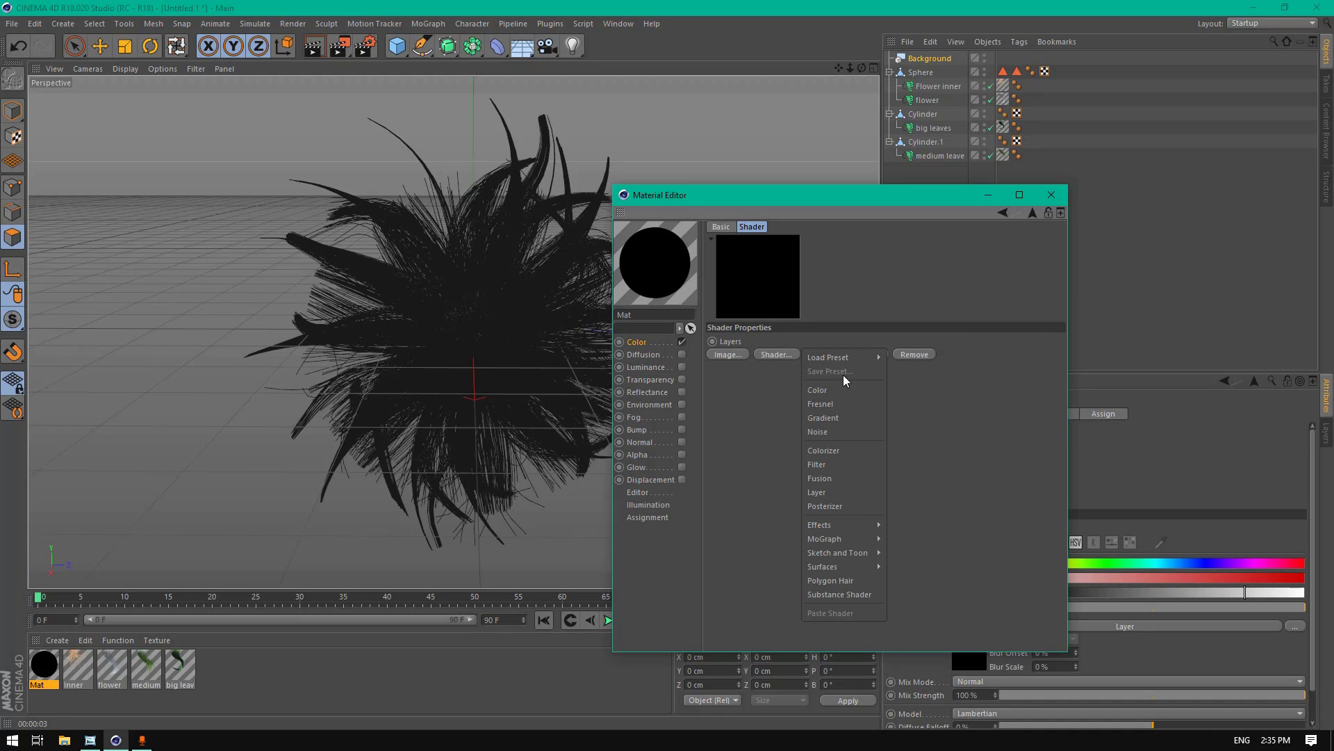
pyautogui.click(845, 414)
pyautogui.click(778, 353)
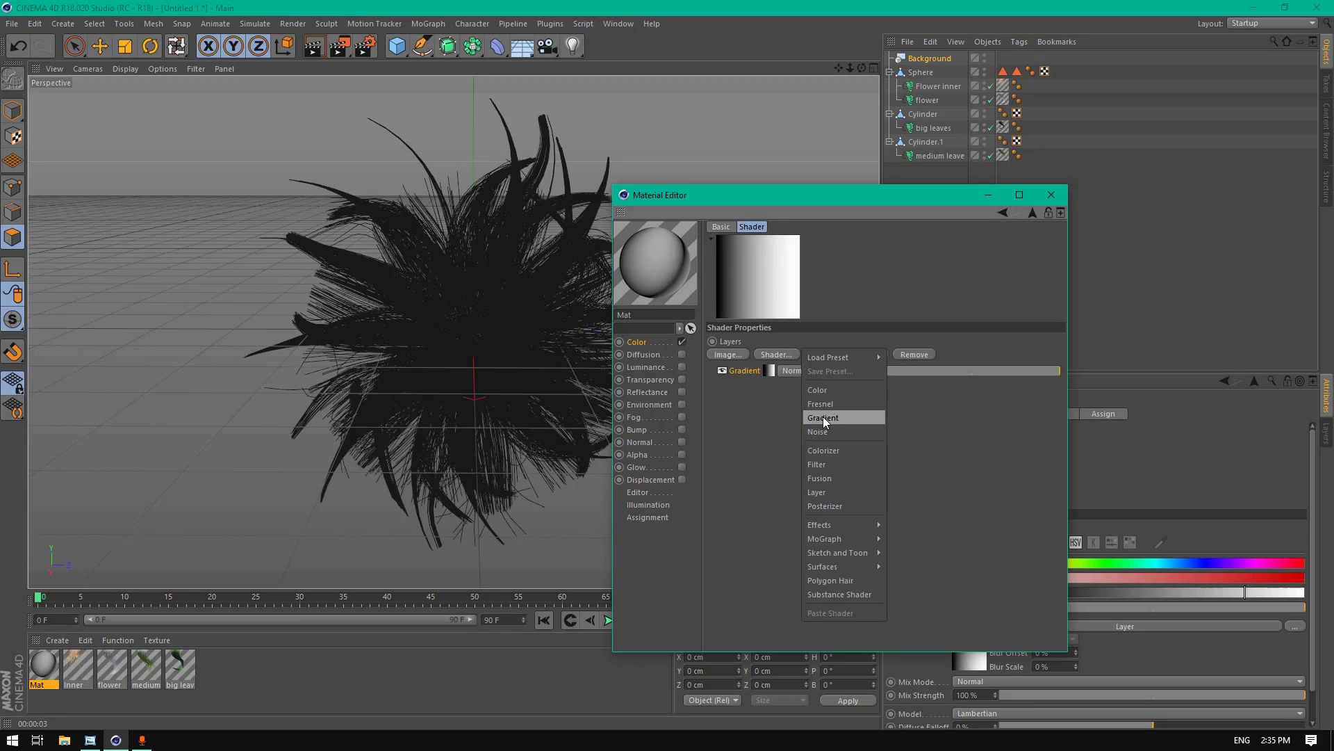
pyautogui.click(823, 415)
# Step: Invert the knots of the upper gradient, set its type to 2D - Circular, and return to the layer list
pyautogui.click(773, 372)
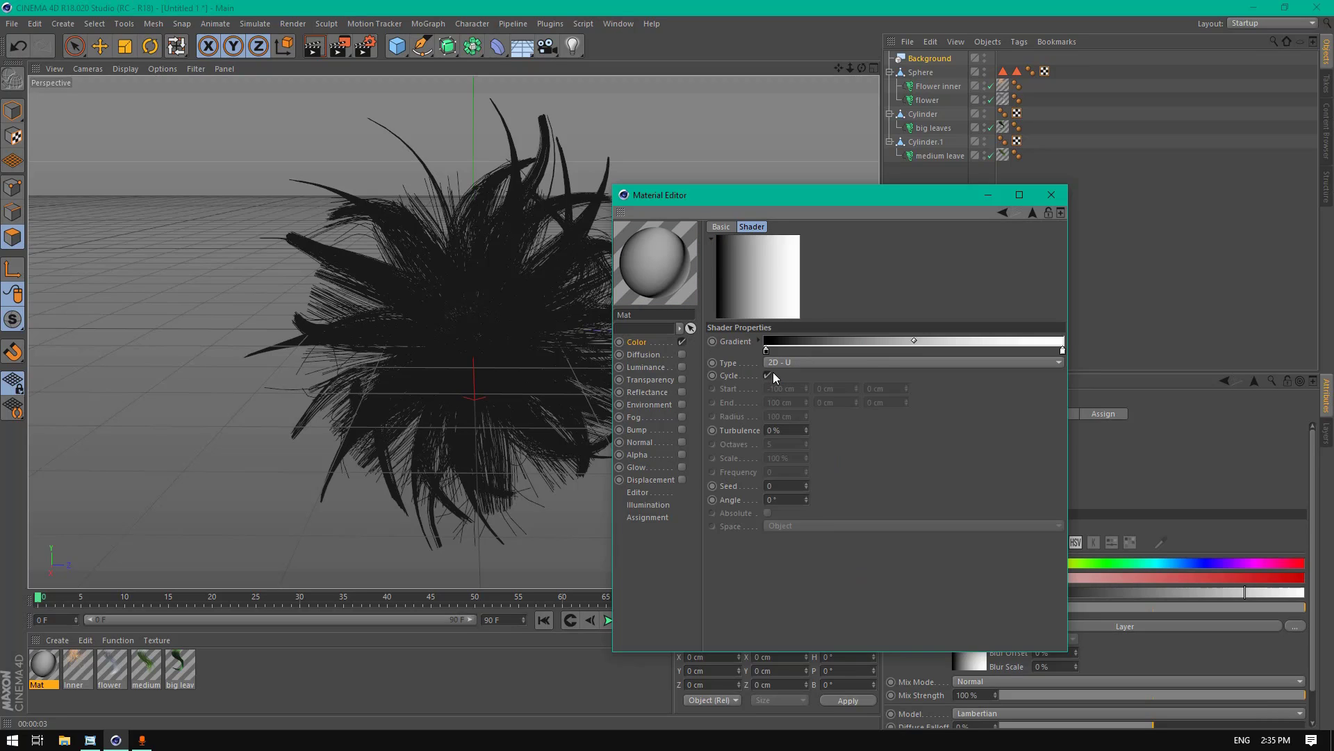
pyautogui.rightClick(767, 351)
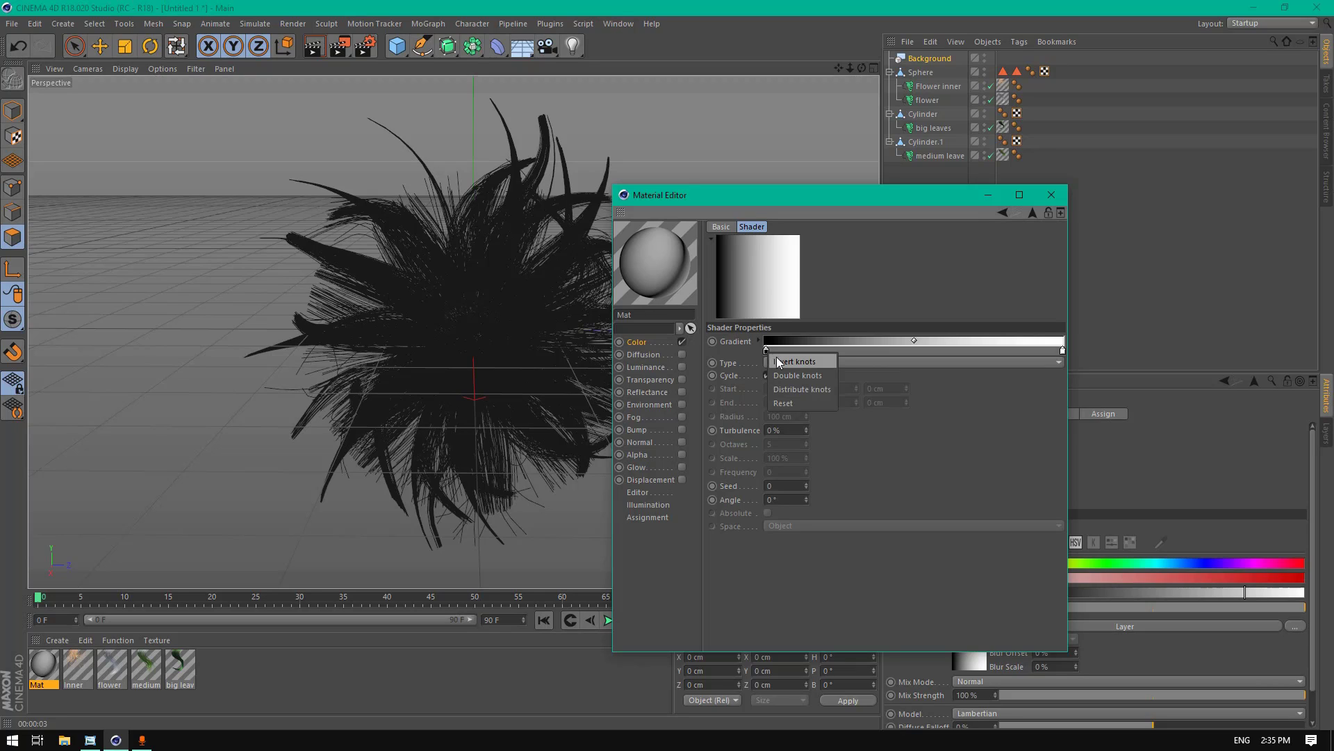
pyautogui.click(805, 361)
pyautogui.click(790, 361)
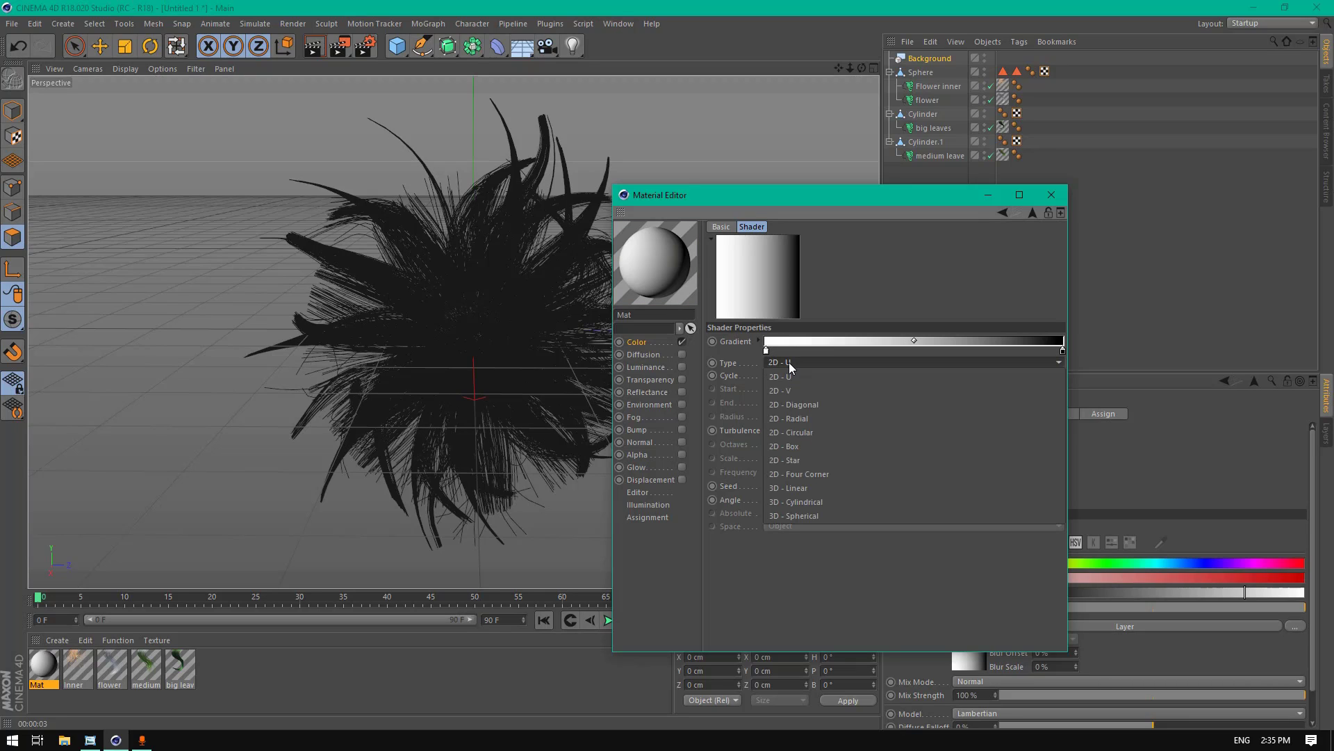
pyautogui.click(818, 432)
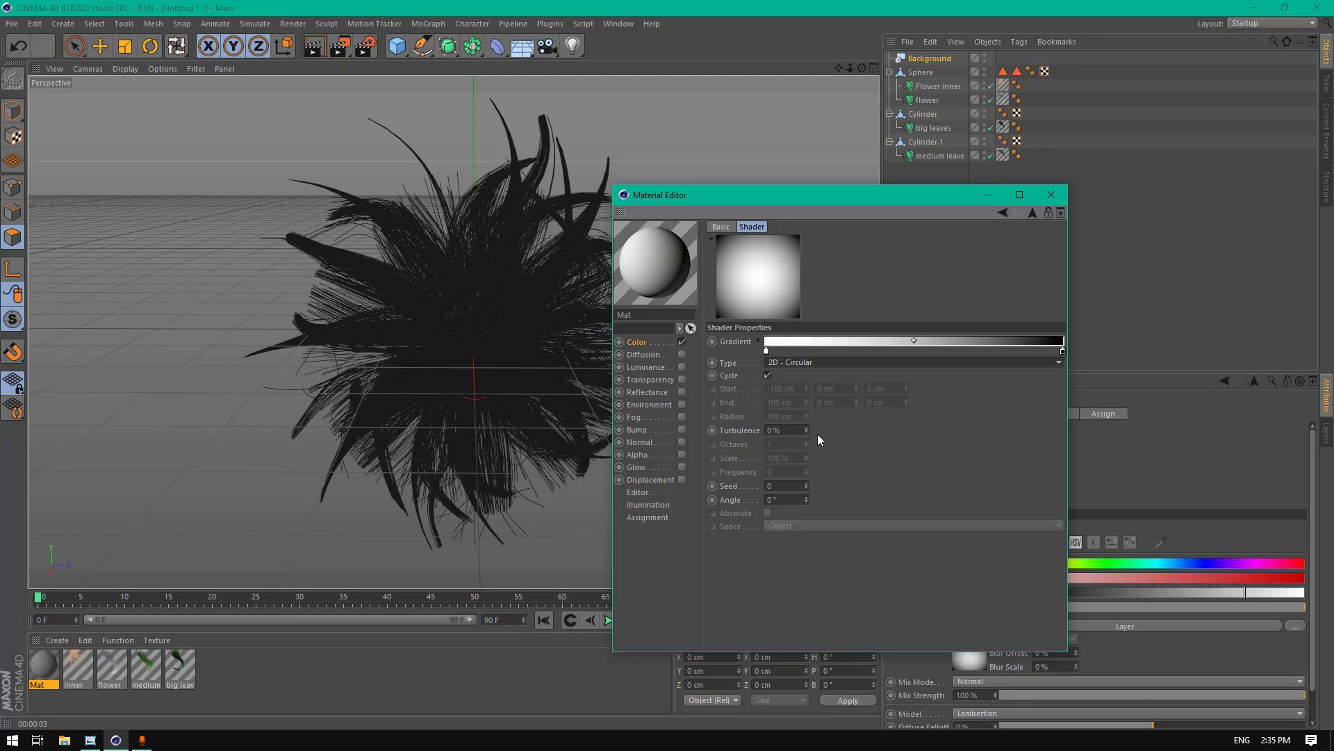
pyautogui.click(1033, 217)
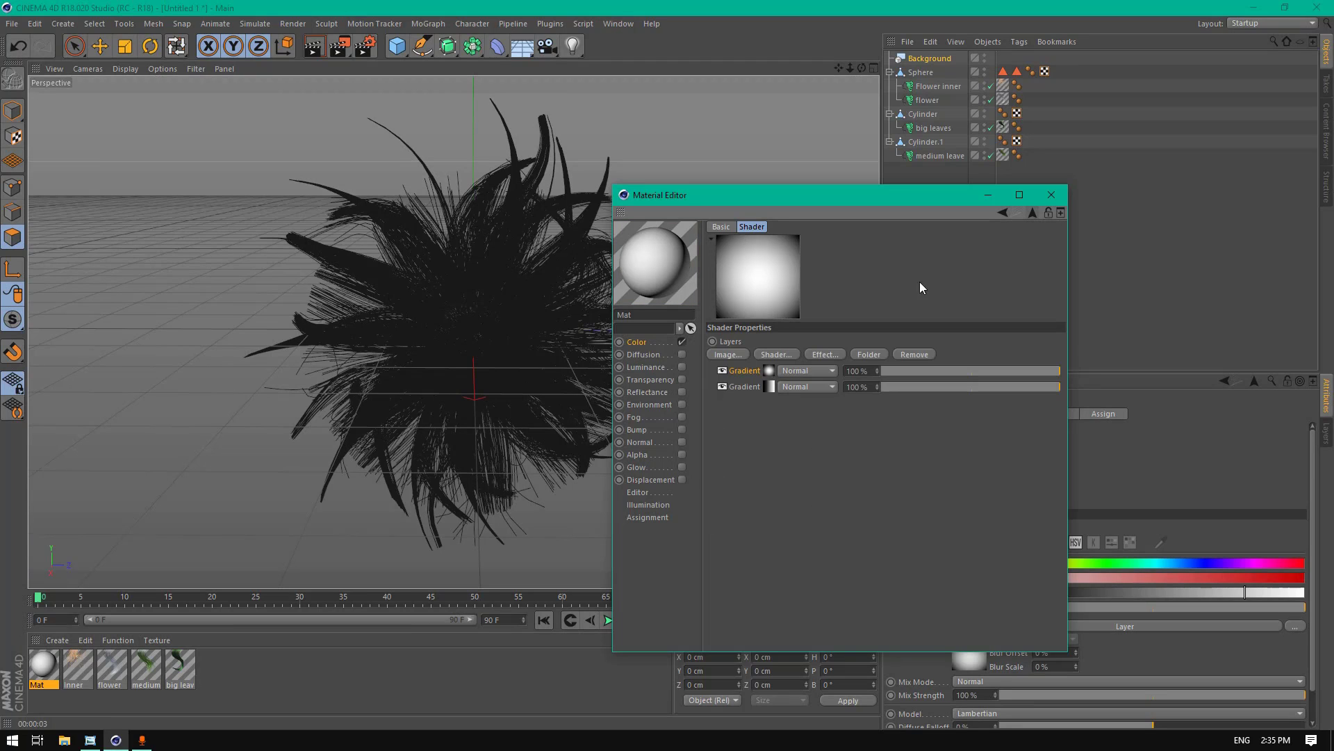
# Step: Color the first knot of the lower gradient light orange and set the gradient type to 2D - V
pyautogui.click(770, 386)
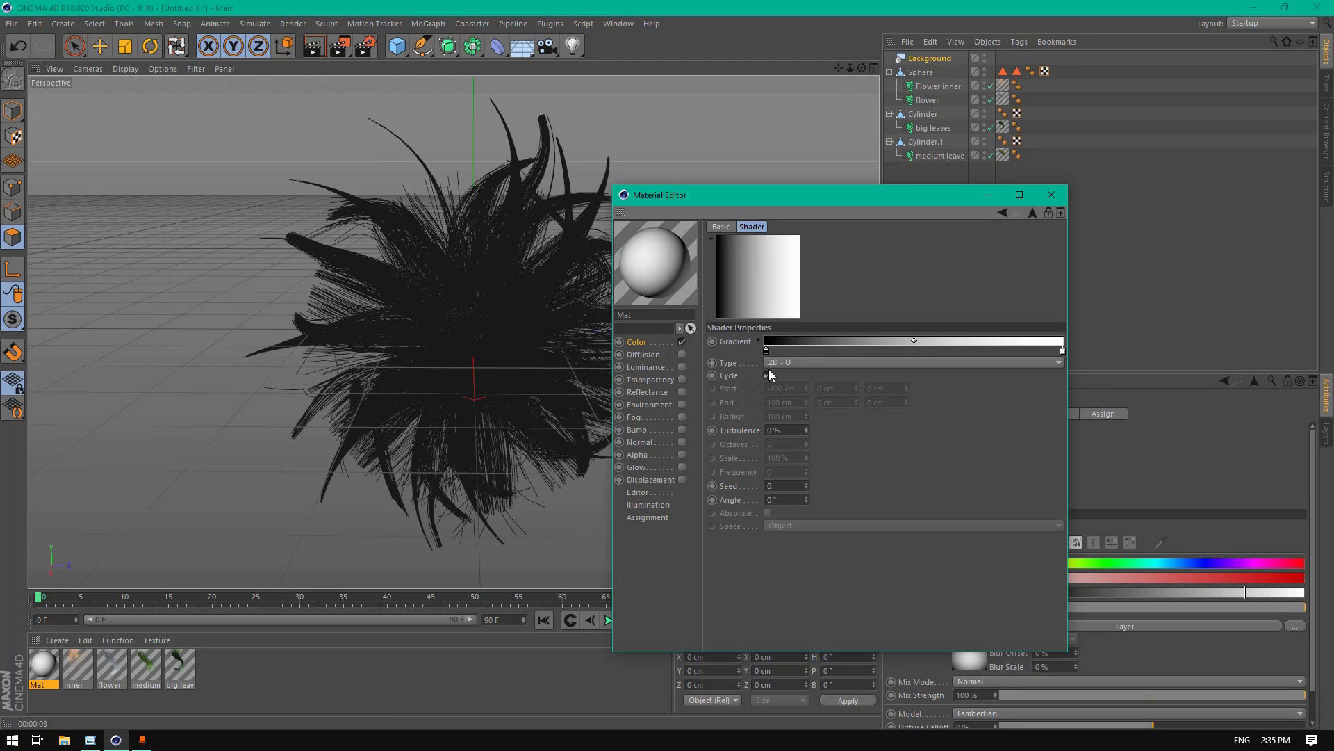
pyautogui.doubleClick(767, 352)
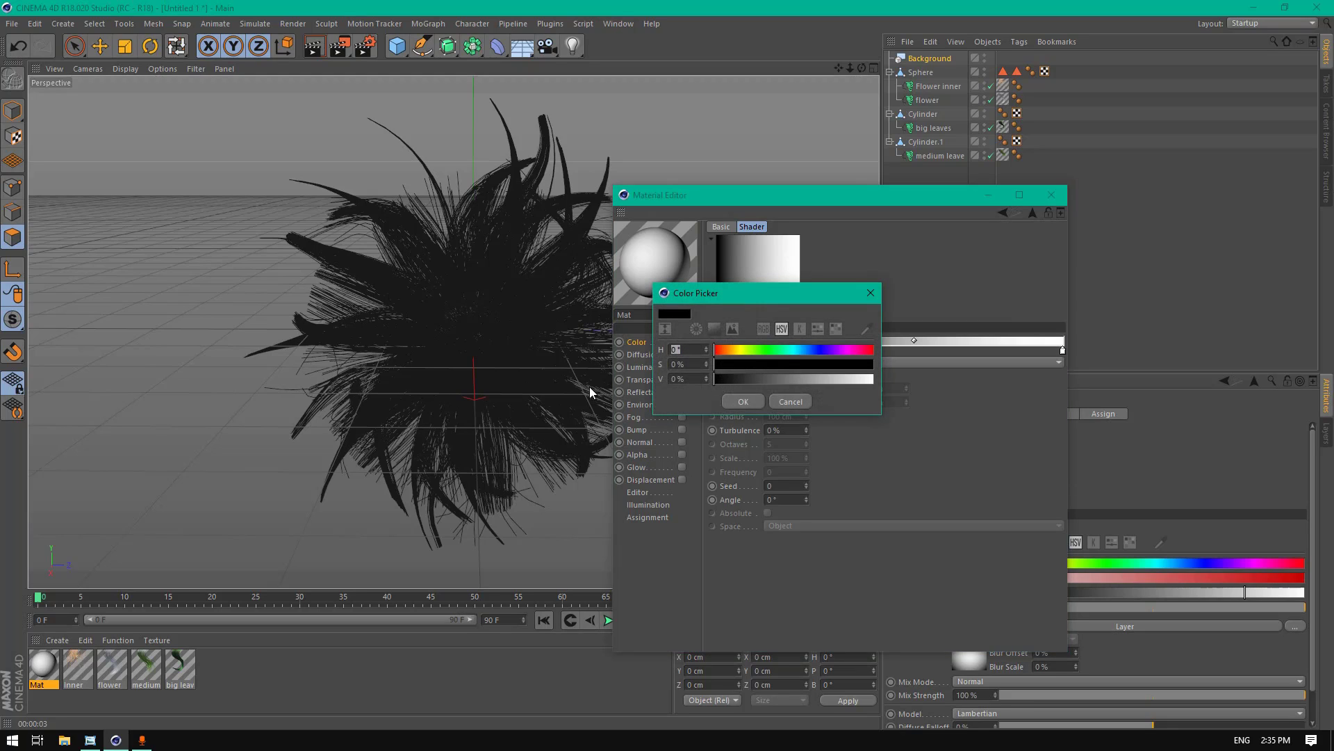
pyautogui.moveTo(746, 351)
pyautogui.mouseDown()
pyautogui.moveTo(803, 354)
pyautogui.moveTo(748, 358)
pyautogui.mouseUp()
pyautogui.click(843, 365)
pyautogui.click(870, 379)
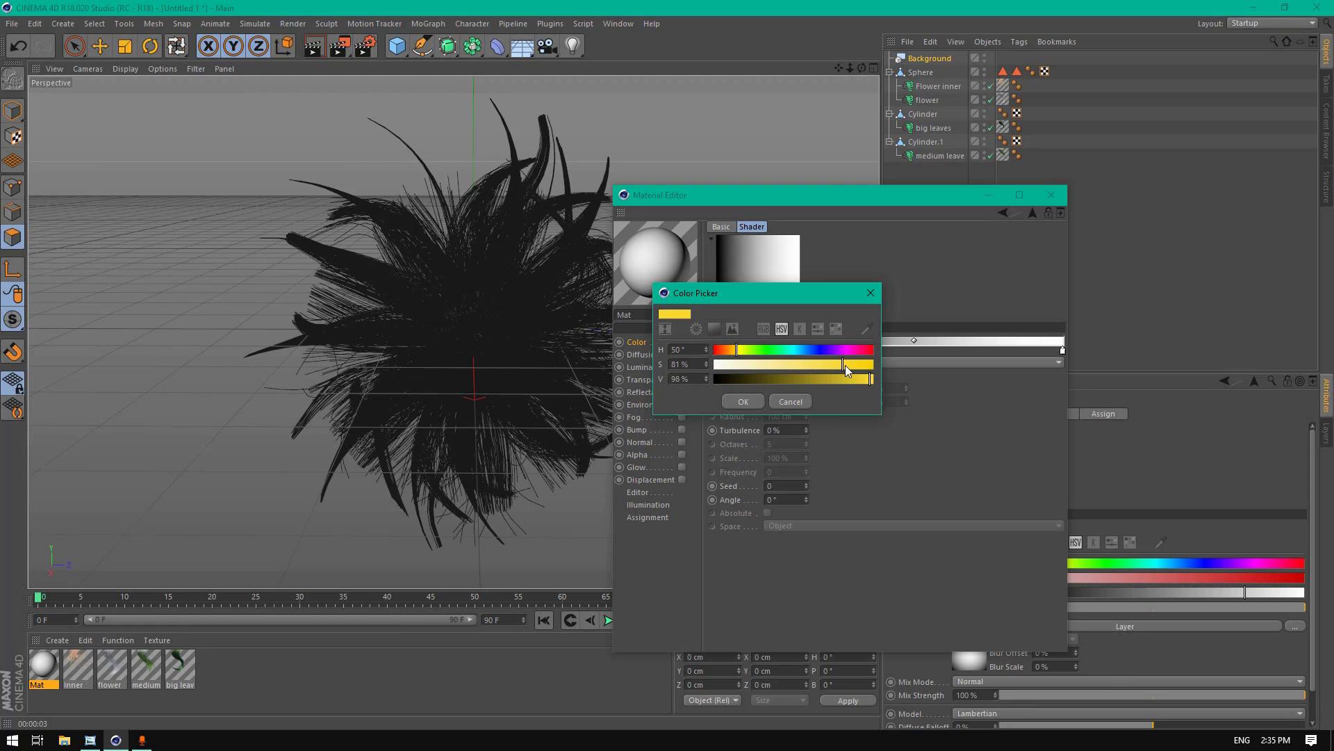
pyautogui.moveTo(736, 350); pyautogui.dragTo(731, 351)
pyautogui.click(743, 401)
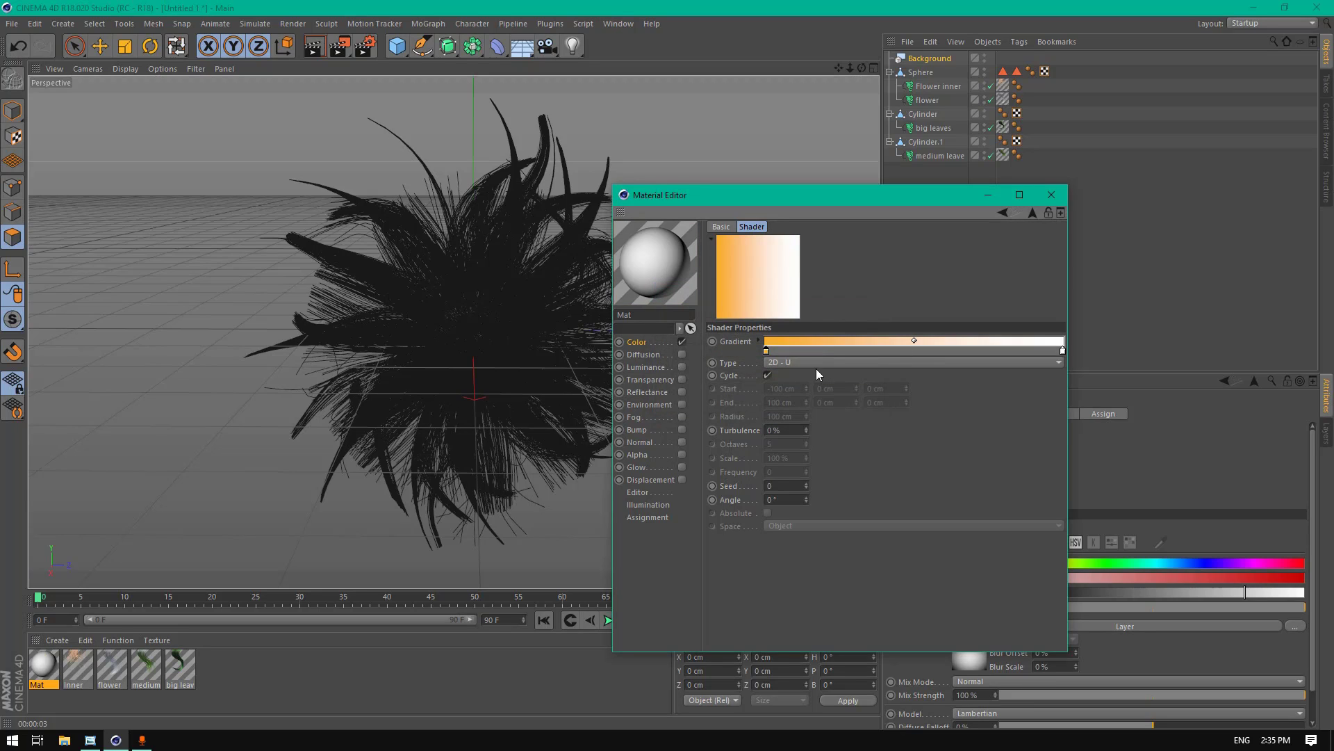
pyautogui.click(799, 363)
pyautogui.click(794, 388)
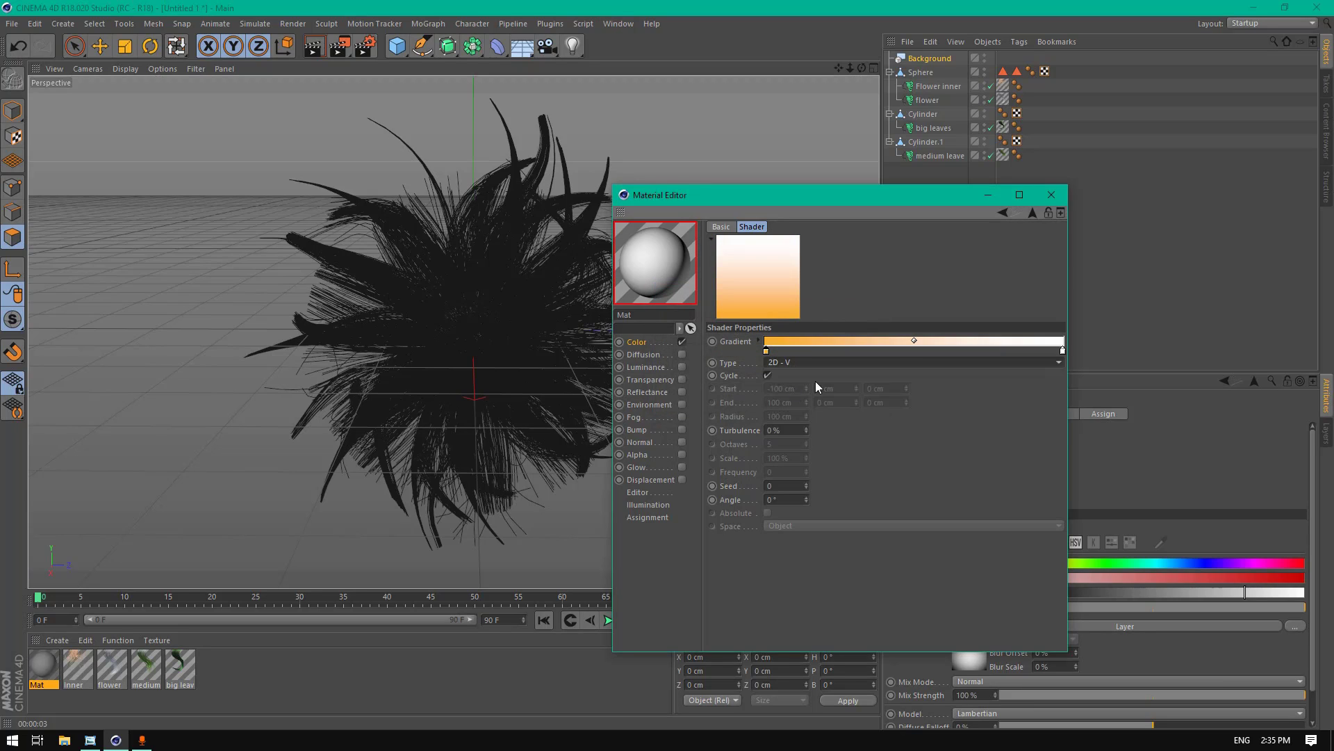
# Step: Add a knot about a third of the way along the lower gradient, colored yellow-orange with hue 42° and saturation 89%
pyautogui.doubleClick(896, 351)
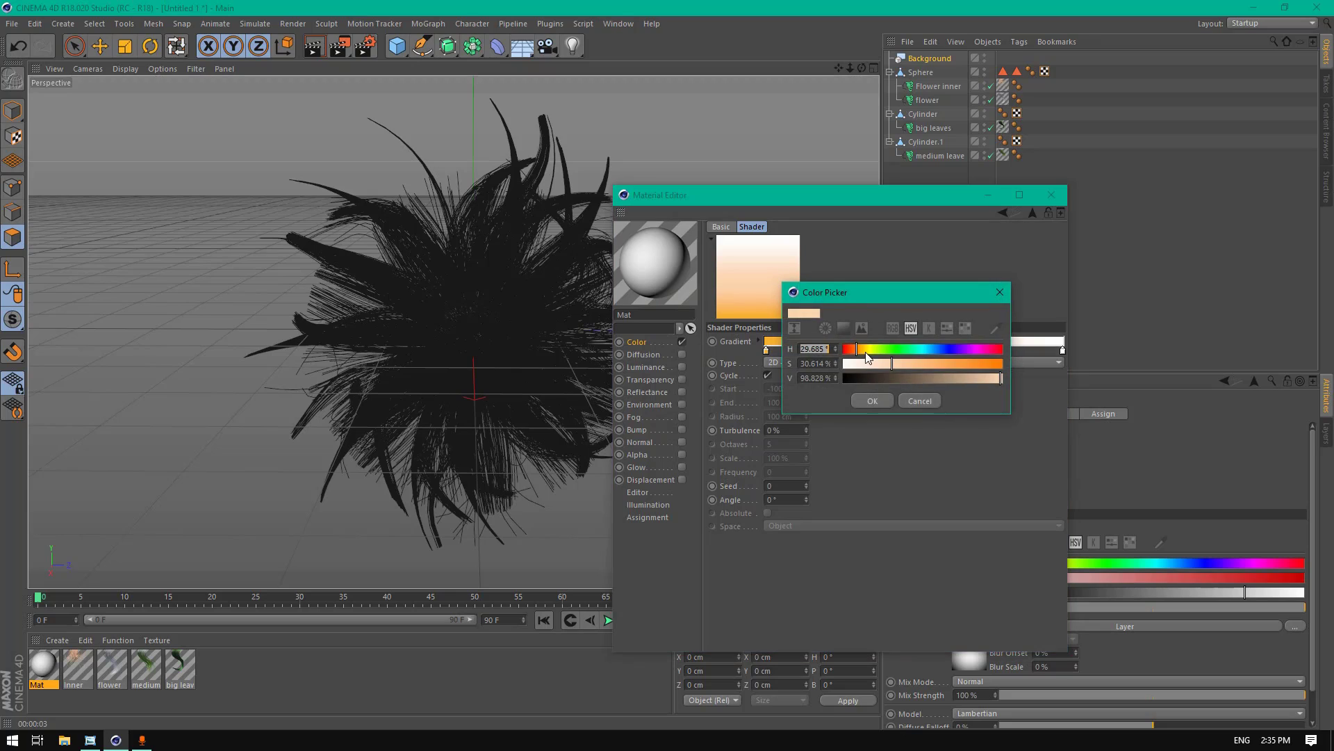
pyautogui.click(1017, 288)
pyautogui.moveTo(897, 350); pyautogui.dragTo(944, 366)
pyautogui.doubleClick(874, 350)
pyautogui.click(962, 365)
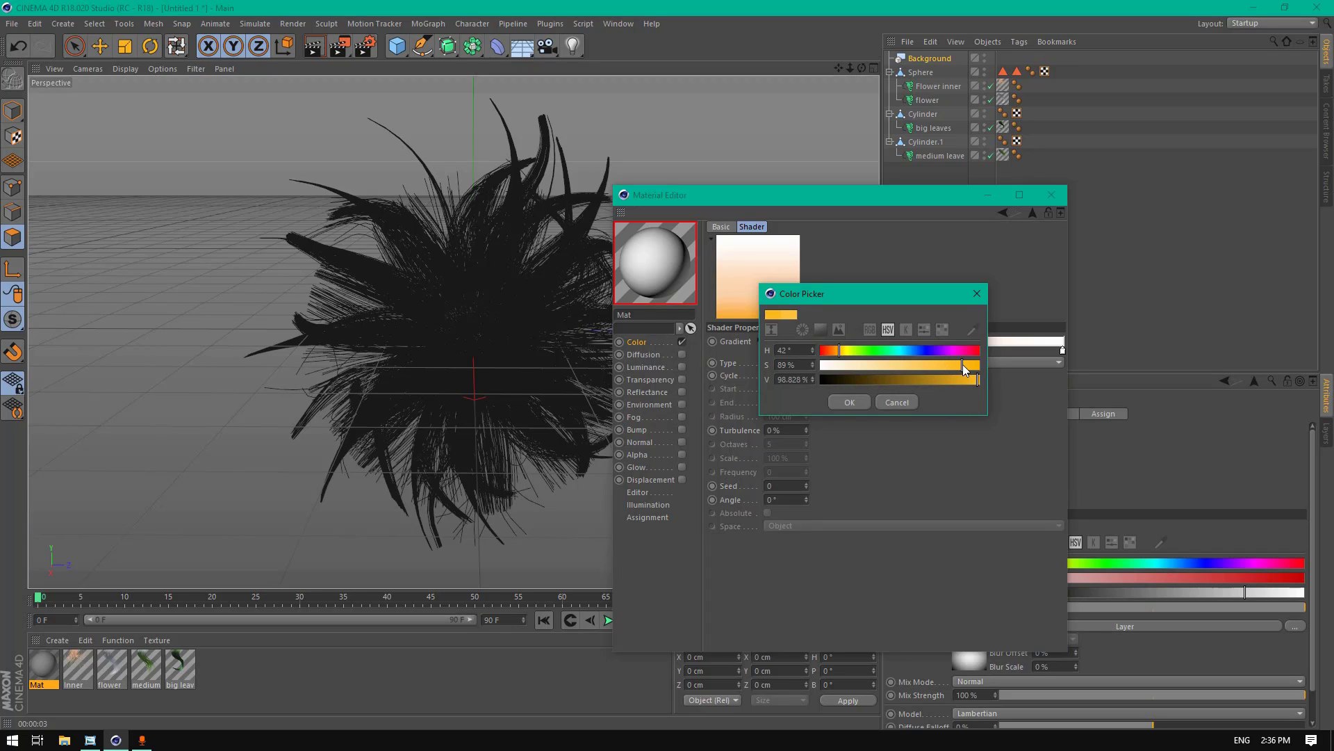
pyautogui.click(901, 402)
# Step: Add another knot about three quarters of the way along the gradient and color it salmon orange
pyautogui.click(983, 350)
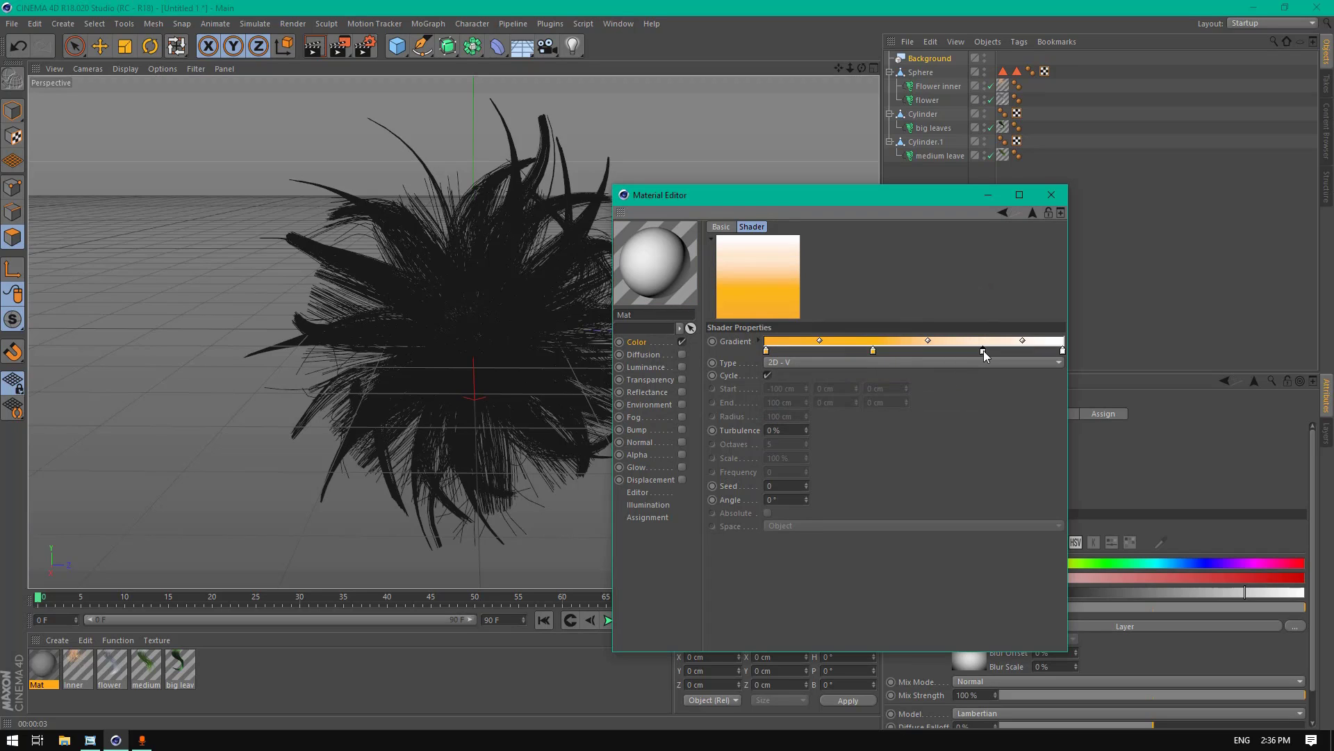
pyautogui.doubleClick(983, 350)
pyautogui.click(941, 349)
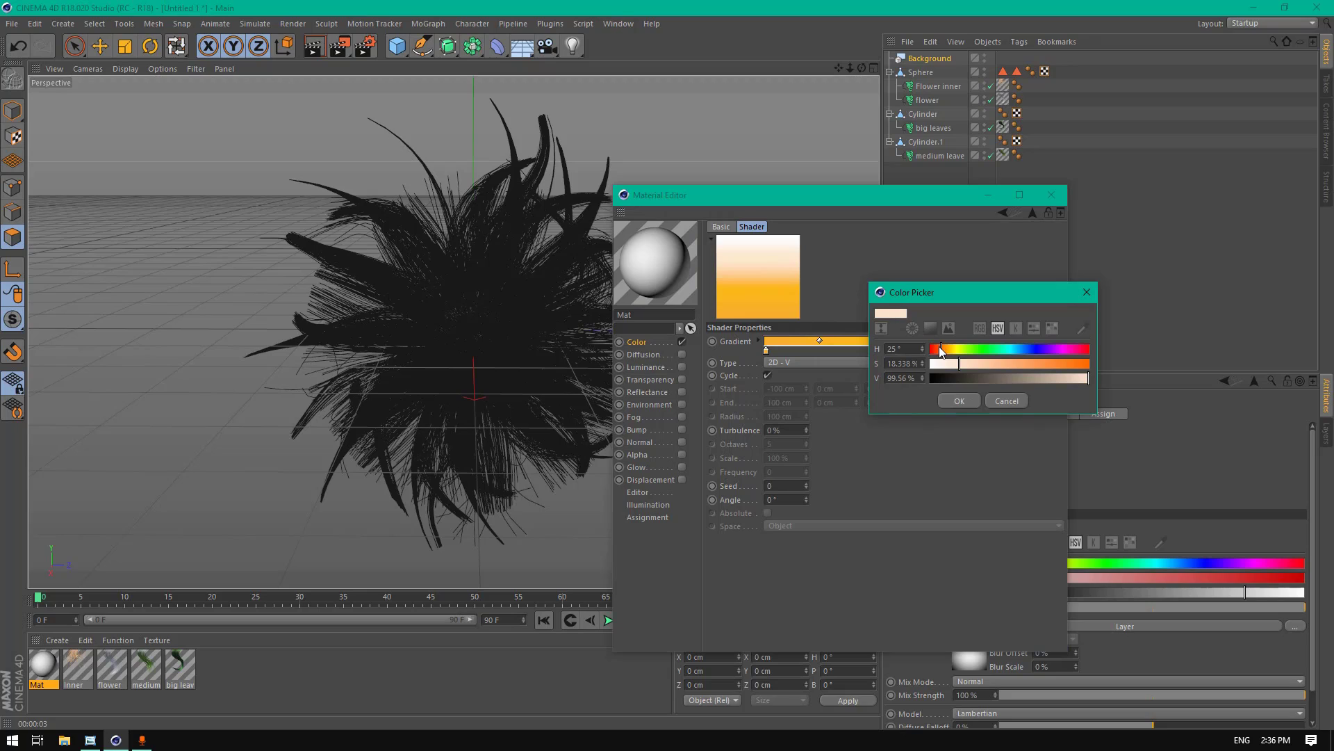
pyautogui.moveTo(999, 365); pyautogui.dragTo(1036, 366)
pyautogui.click(958, 402)
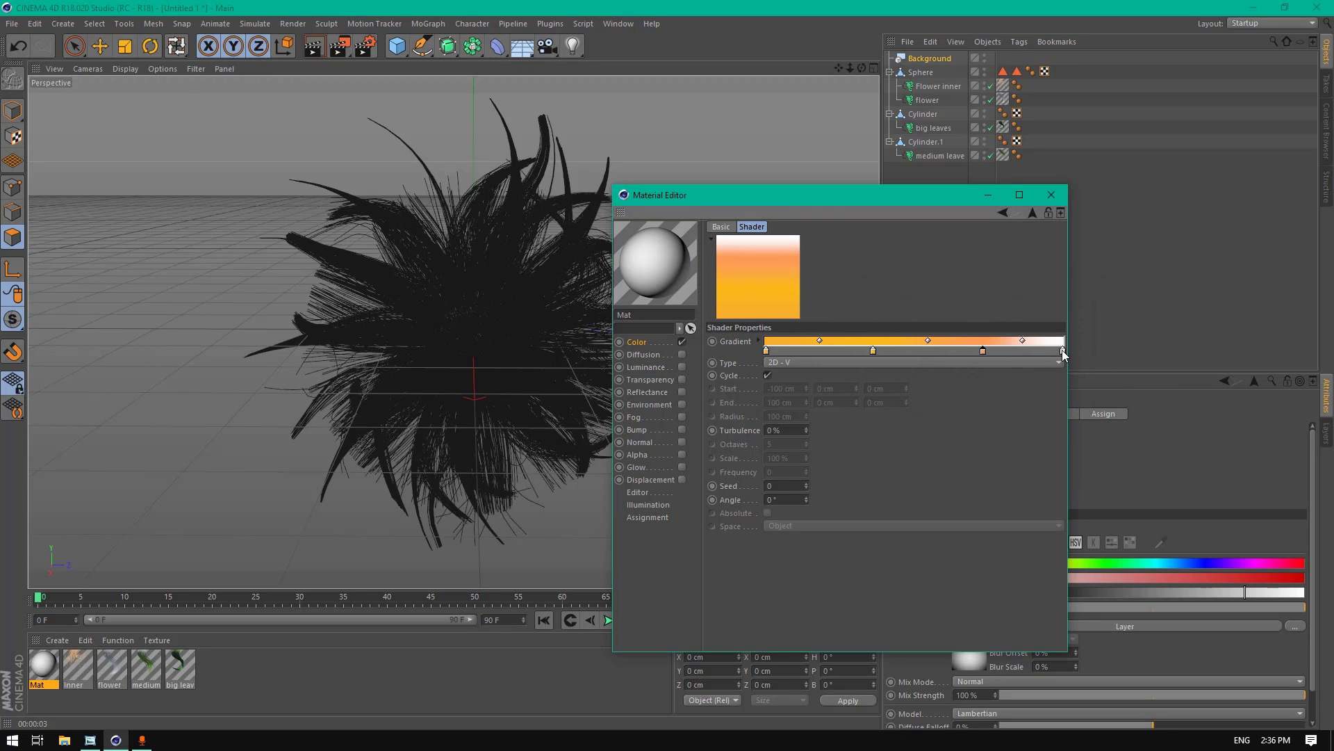
# Step: Change the gradient's last knot from white to a light yellow-orange
pyautogui.doubleClick(1063, 351)
pyautogui.moveTo(1059, 349); pyautogui.dragTo(1105, 366)
pyautogui.click(1037, 400)
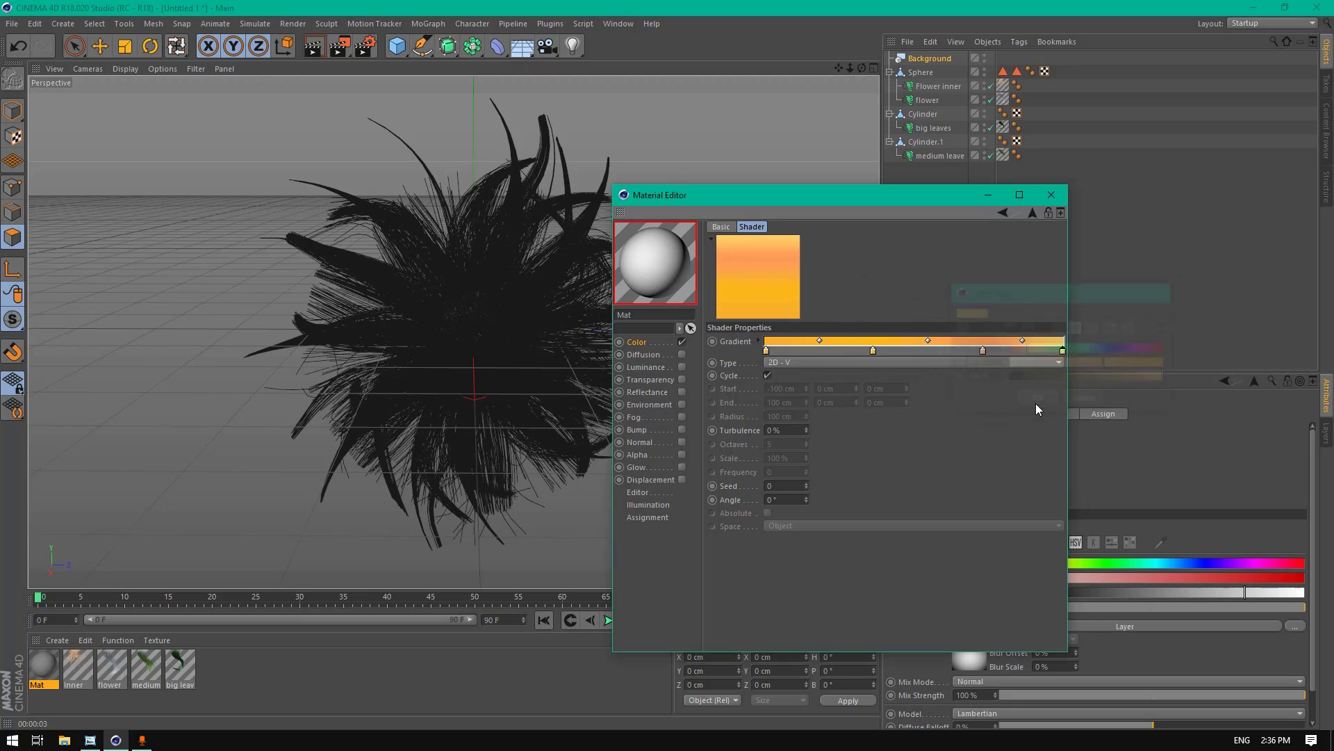
# Step: Set the lower gradient's turbulence to 5% and its scale to 60%, and return to the layer list
pyautogui.click(792, 426)
pyautogui.write('5')
pyautogui.press('Return')
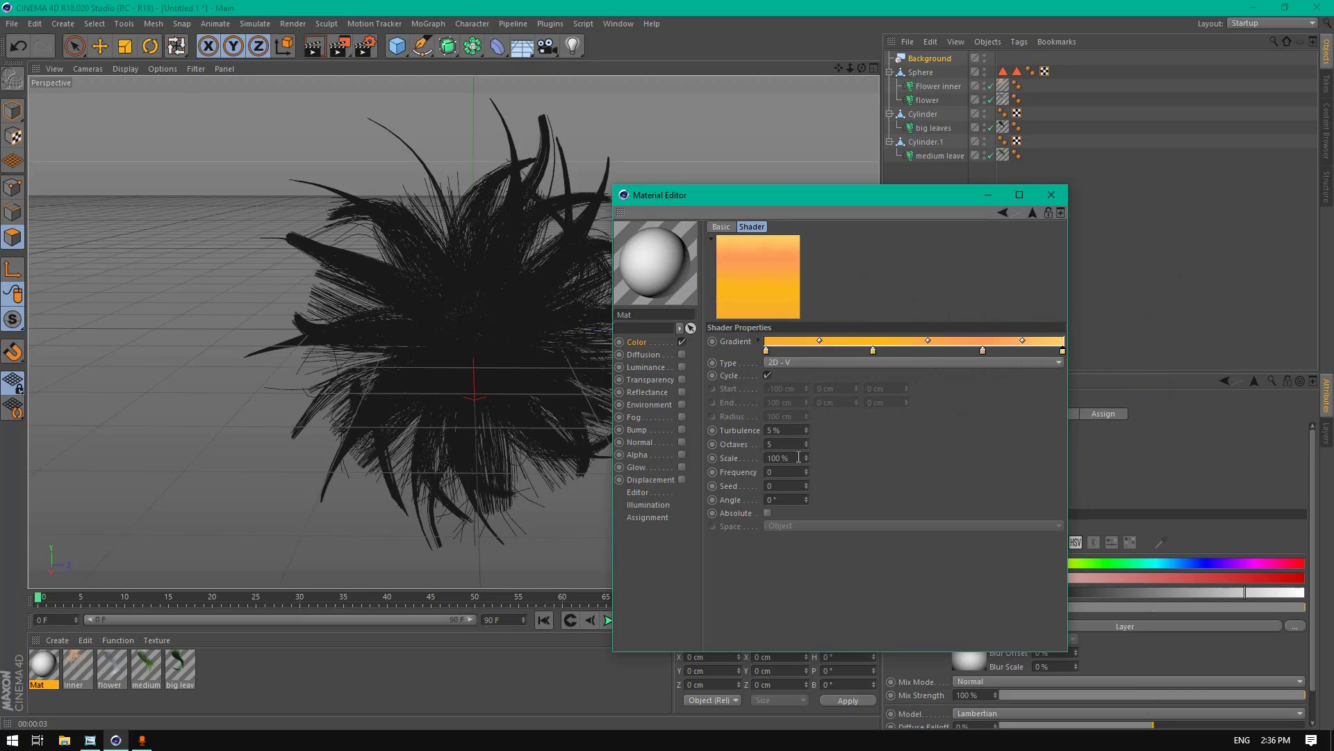
pyautogui.click(799, 456)
pyautogui.write('60')
pyautogui.press('Return')
pyautogui.click(1033, 212)
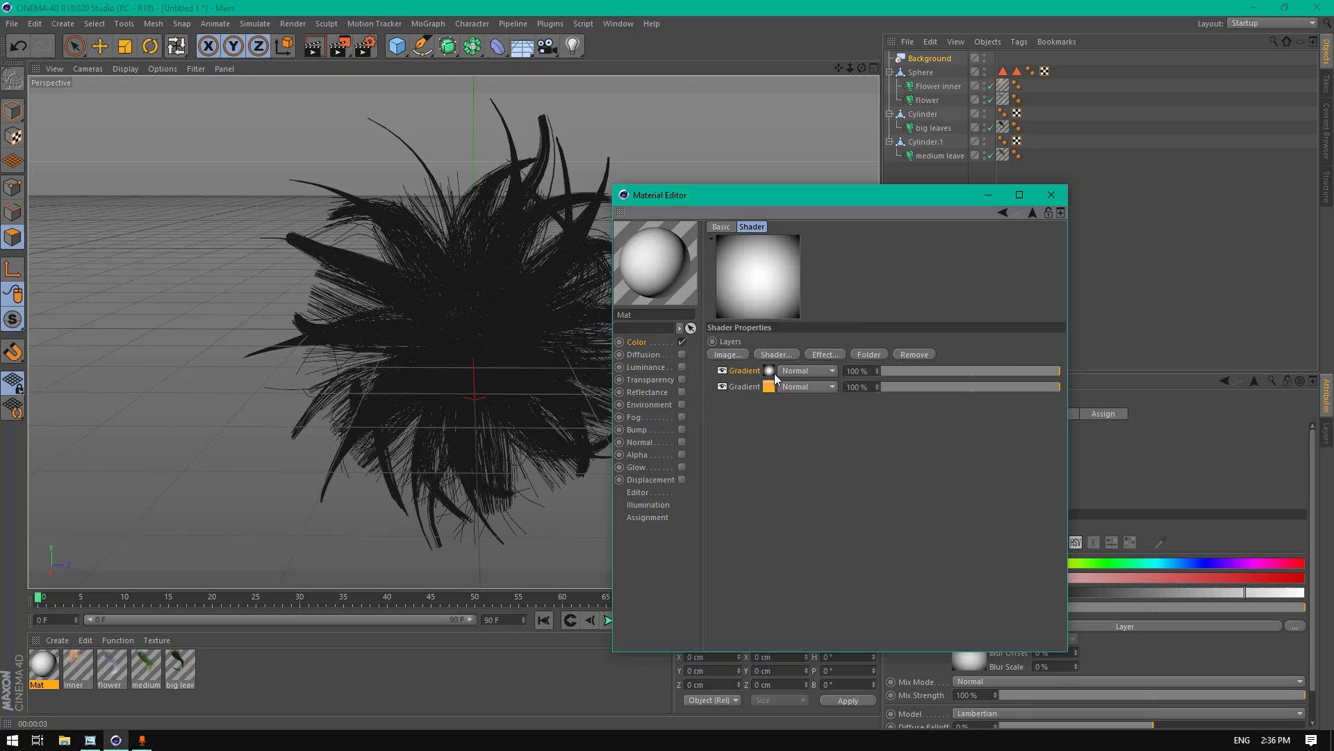
# Step: Set the circular gradient layer's opacity to 76% and its blend mode to Overlay
pyautogui.click(1015, 368)
pyautogui.click(877, 369)
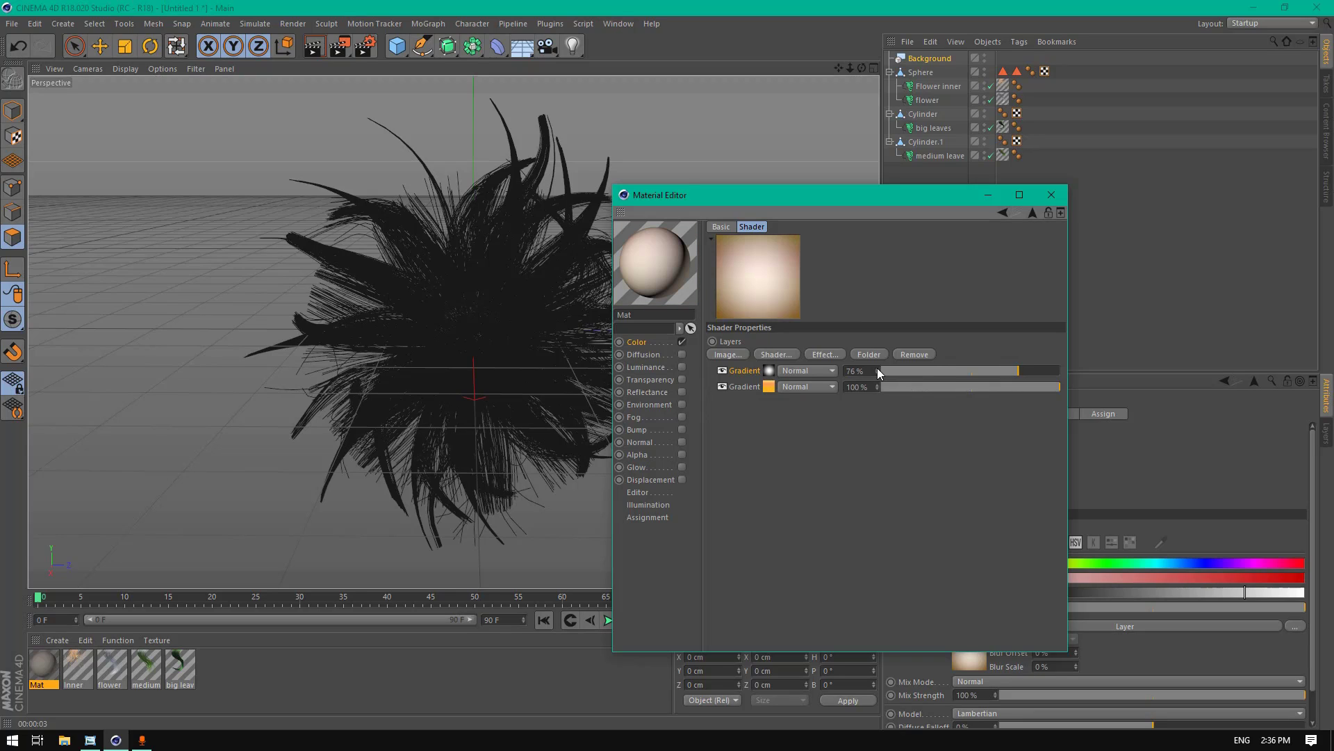
pyautogui.click(799, 374)
pyautogui.click(806, 432)
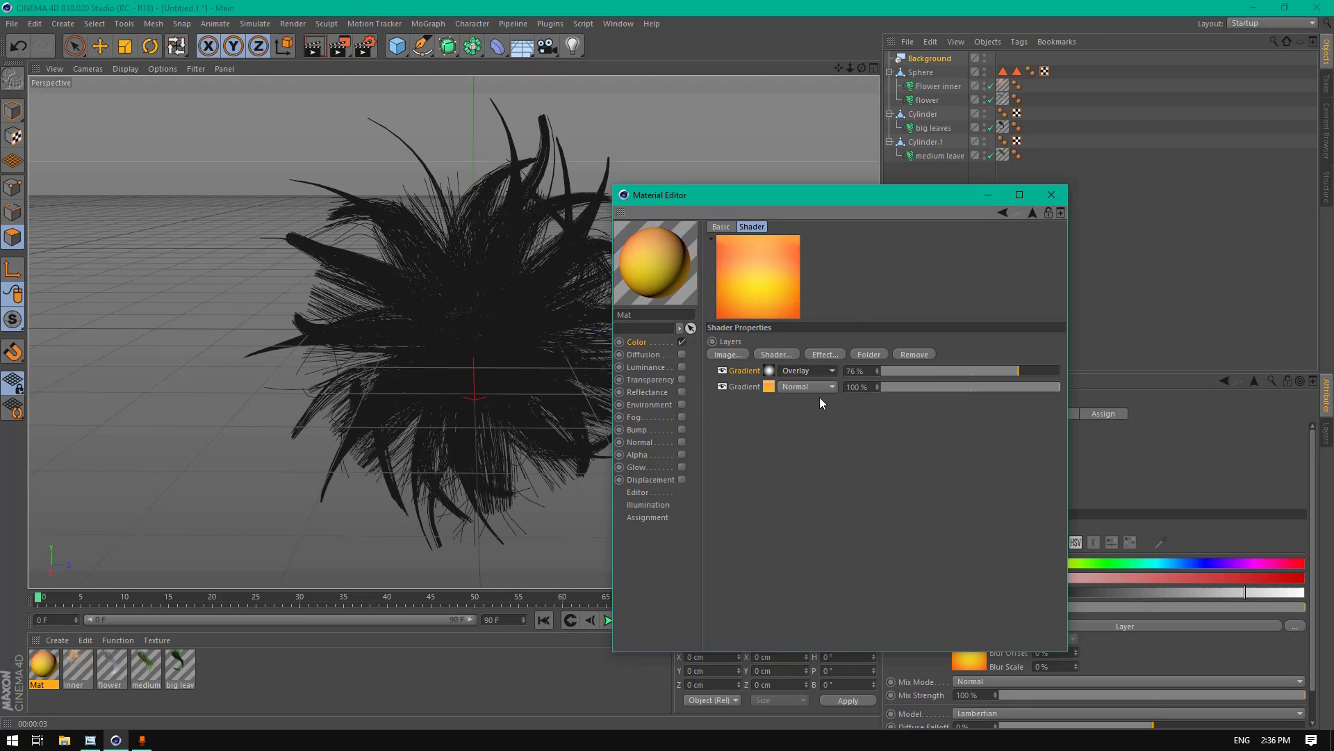
# Step: Set the Color channel's brightness to 92%, close the material editor, and assign the material to the Background object
pyautogui.click(1032, 212)
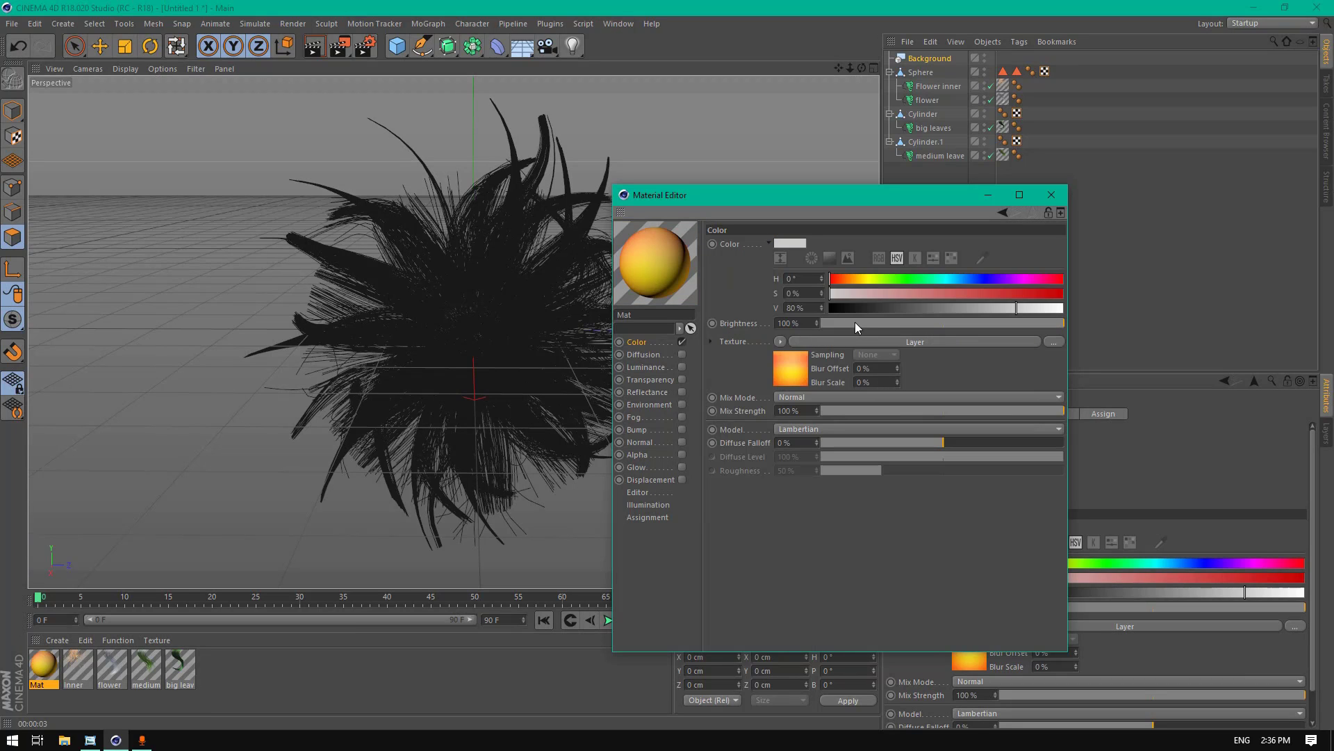
pyautogui.moveTo(816, 322); pyautogui.dragTo(816, 330)
pyautogui.click(817, 319)
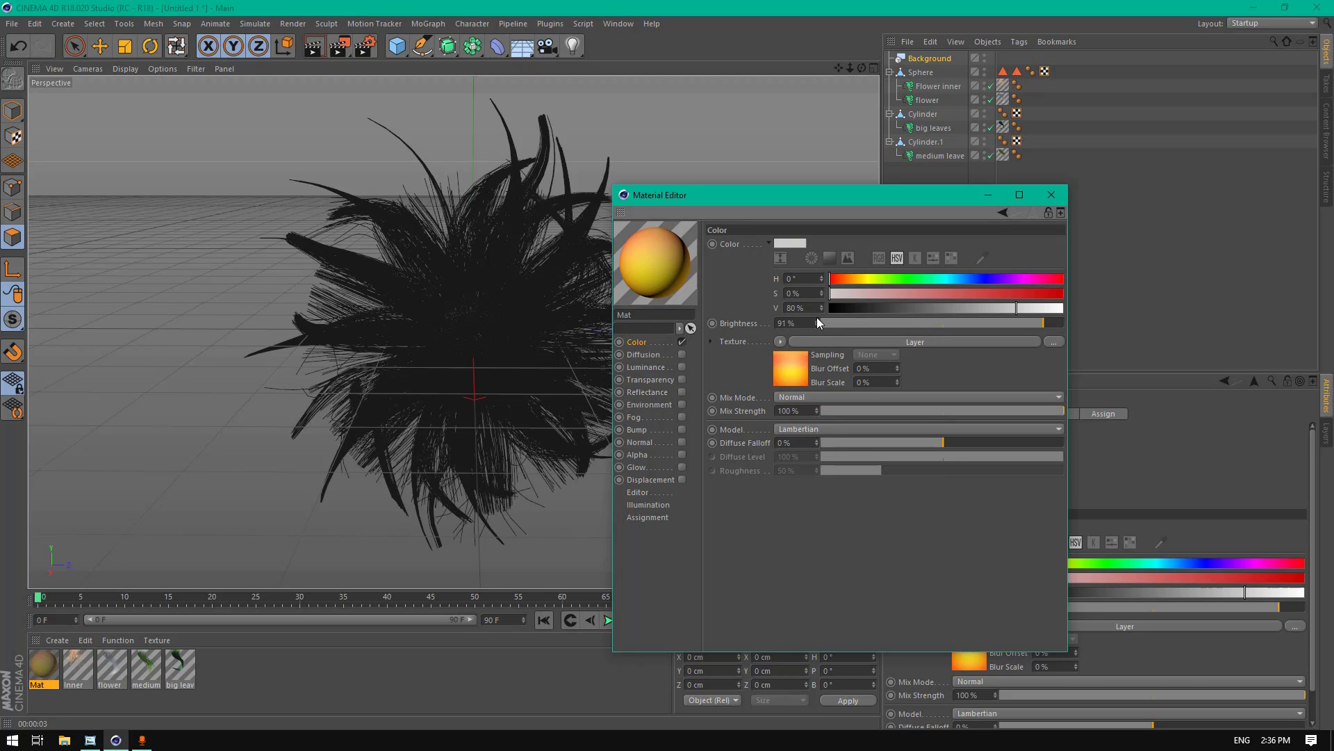
pyautogui.click(816, 320)
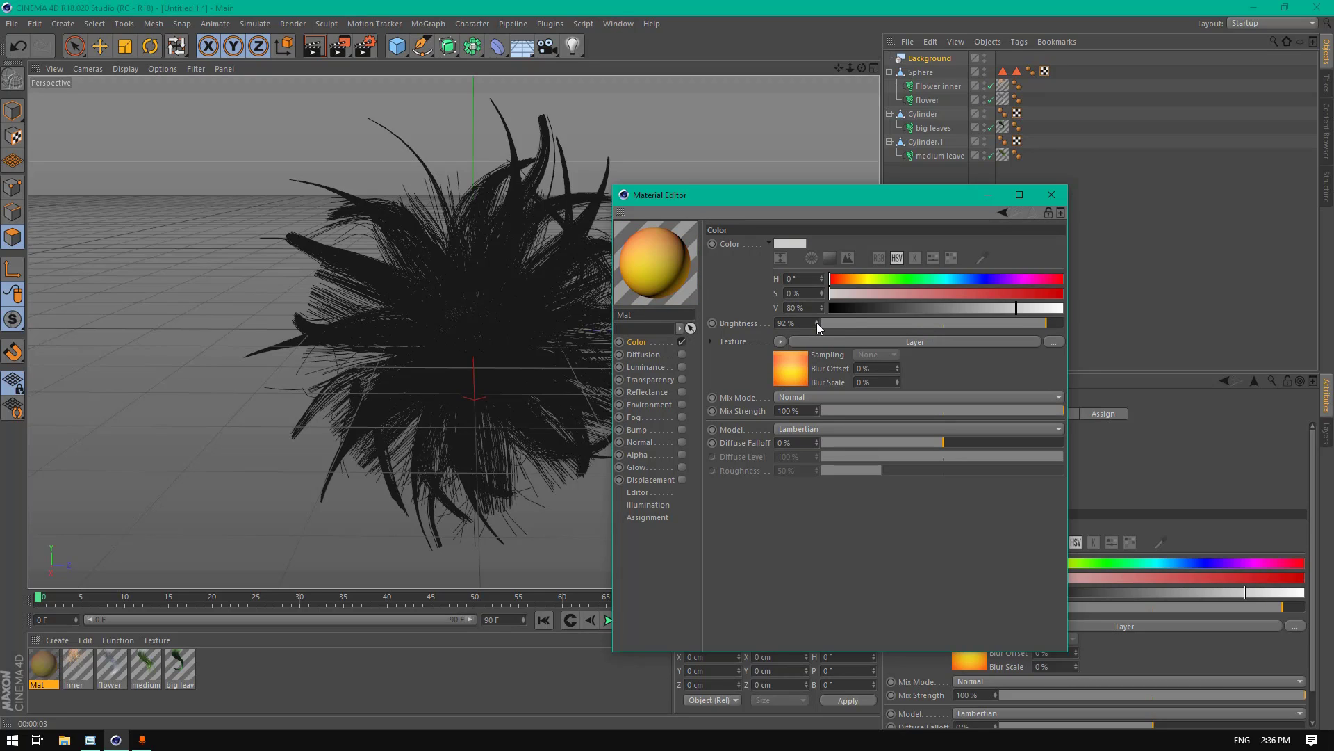
pyautogui.click(1051, 195)
pyautogui.moveTo(44, 684); pyautogui.dragTo(852, 70)
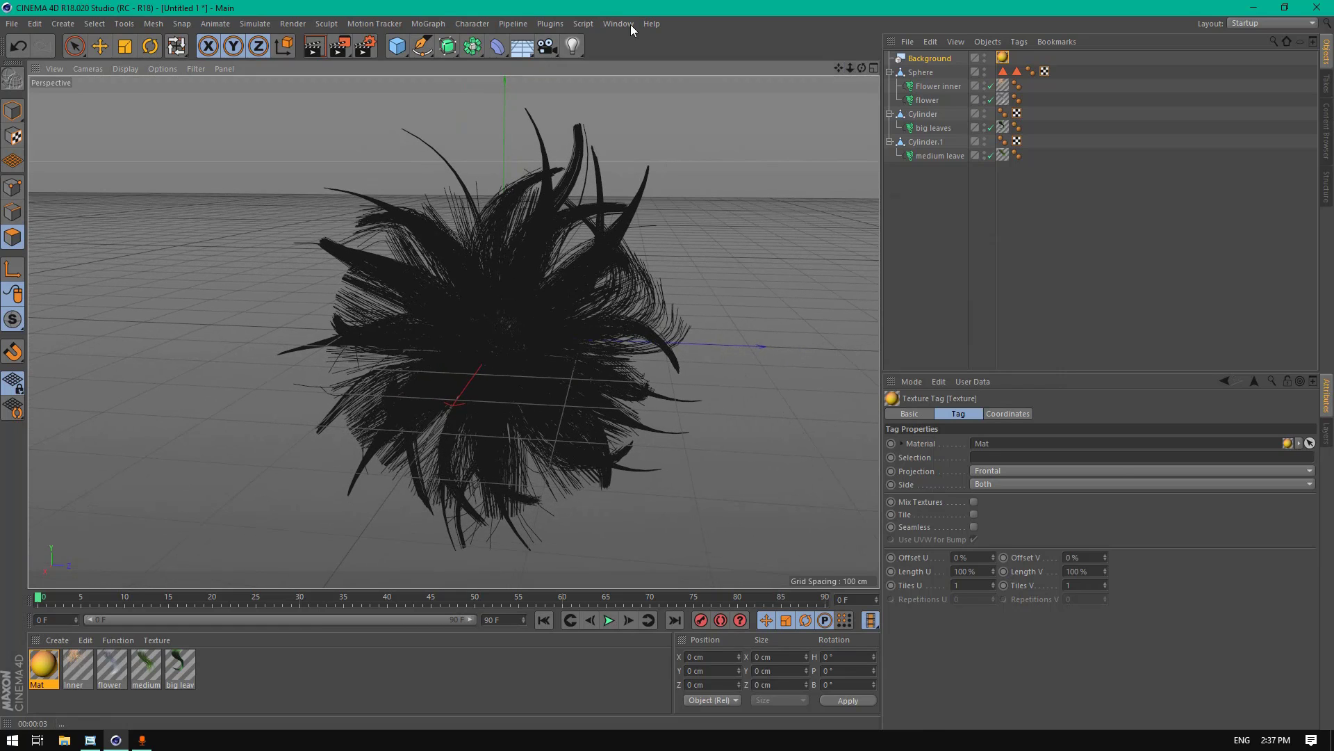
# Step: Add a Camera object to the scene and hide it in the editor viewport
pyautogui.click(547, 45)
pyautogui.click(984, 55)
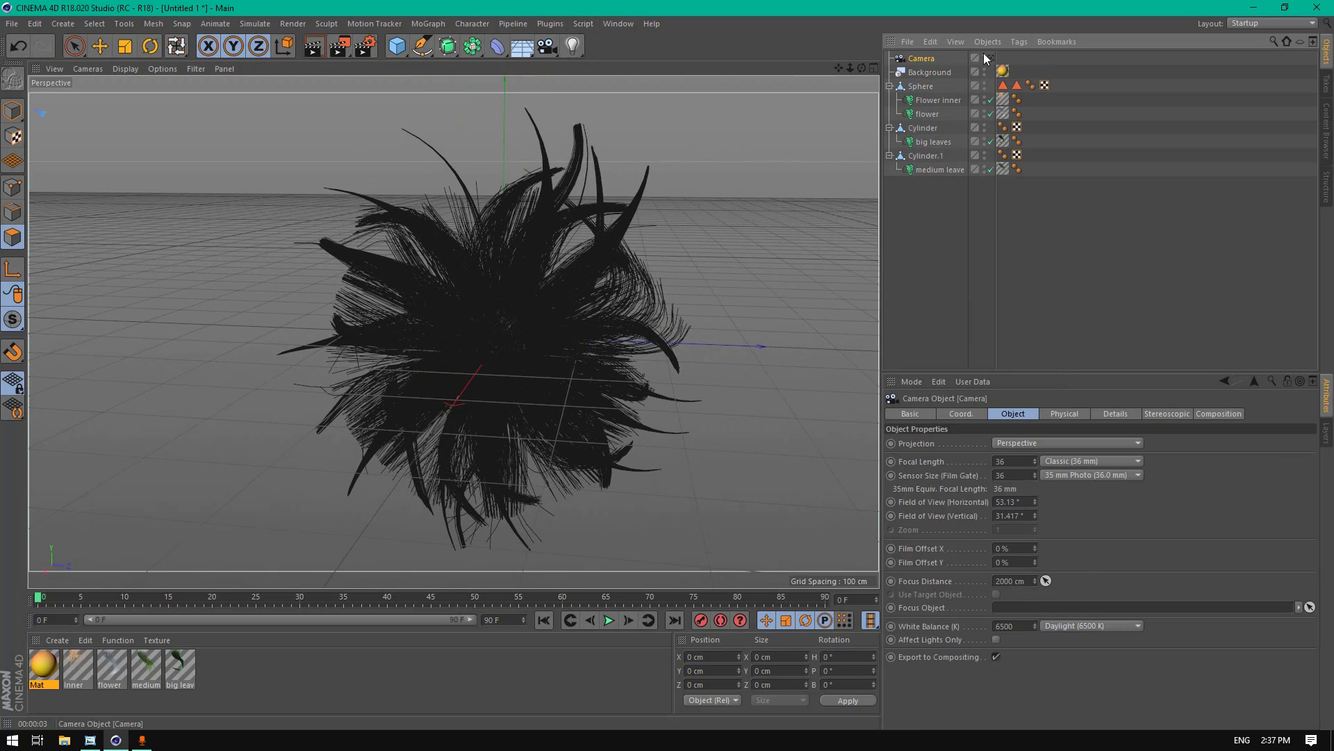
pyautogui.click(984, 55)
pyautogui.moveTo(859, 66); pyautogui.dragTo(857, 65)
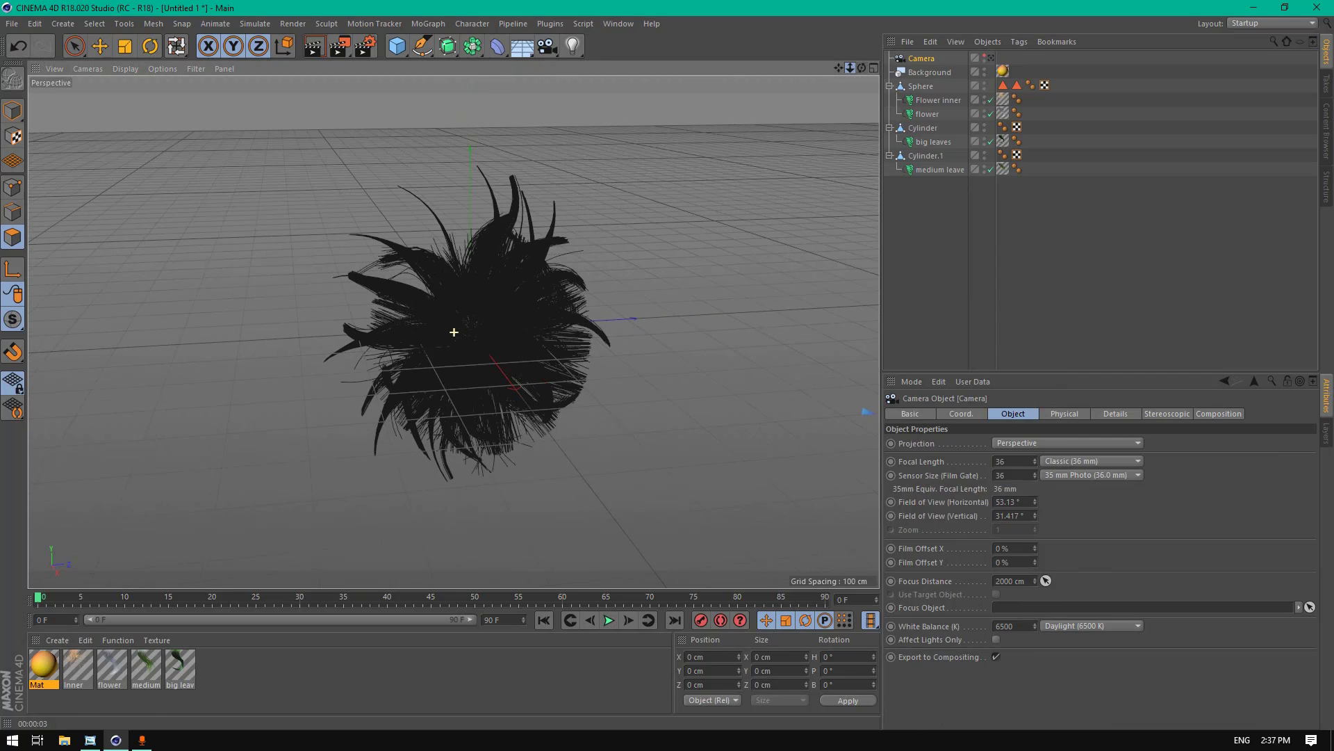
# Step: Add an Omni light, move it away from the flower to about X 539 cm, Z 266 cm, and show its settings
pyautogui.click(574, 47)
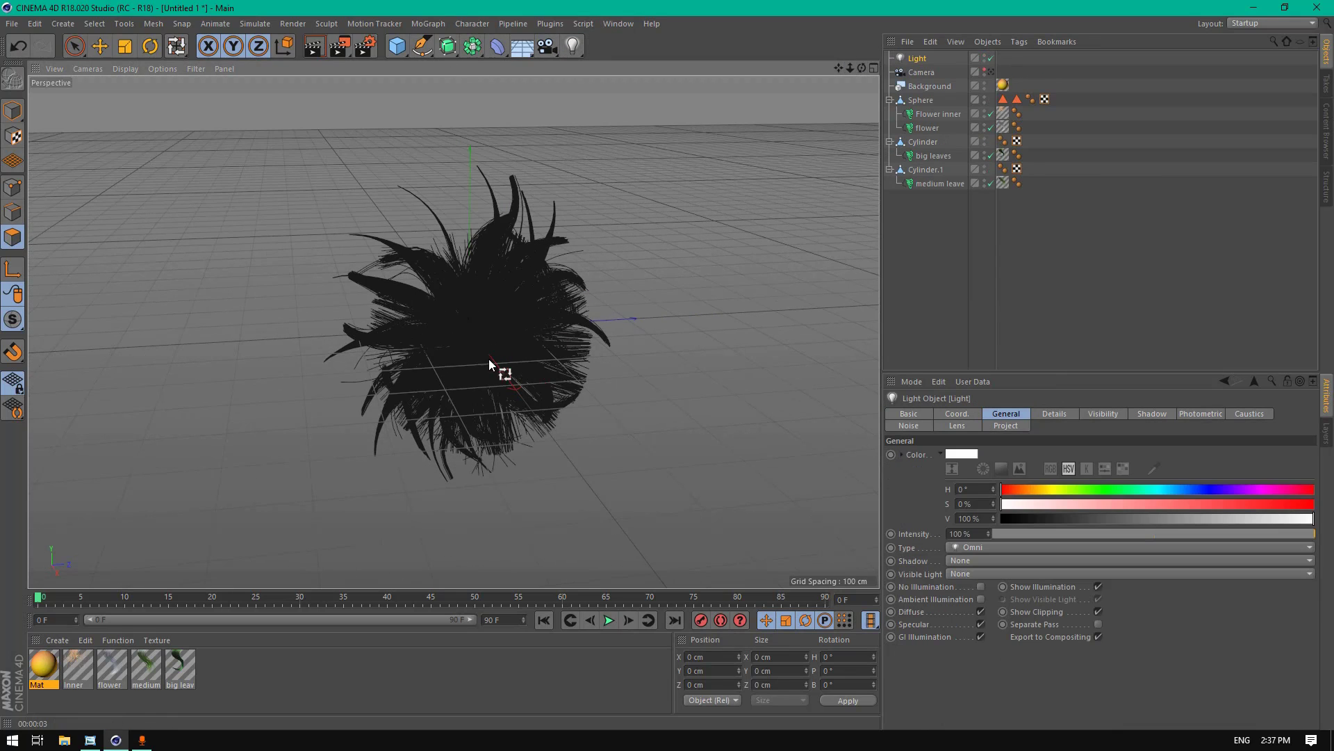
pyautogui.click(99, 46)
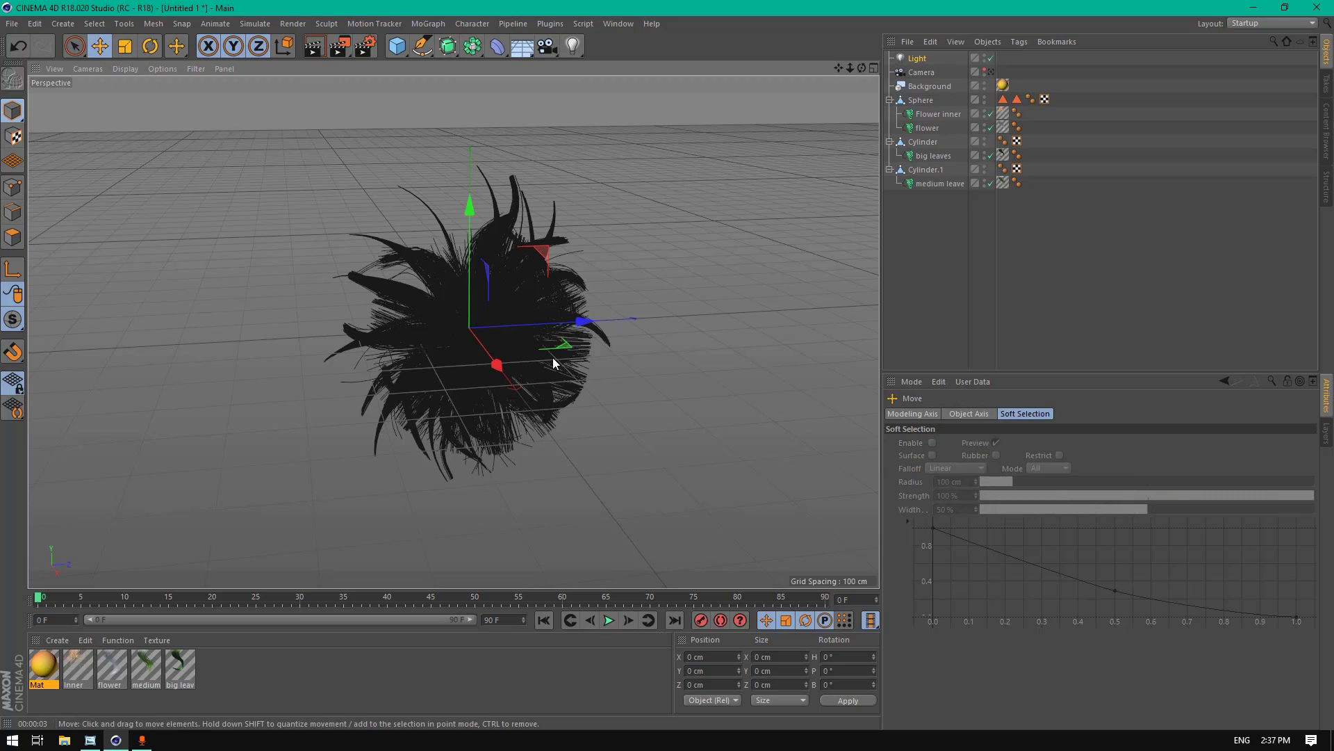
pyautogui.moveTo(573, 354); pyautogui.dragTo(872, 454)
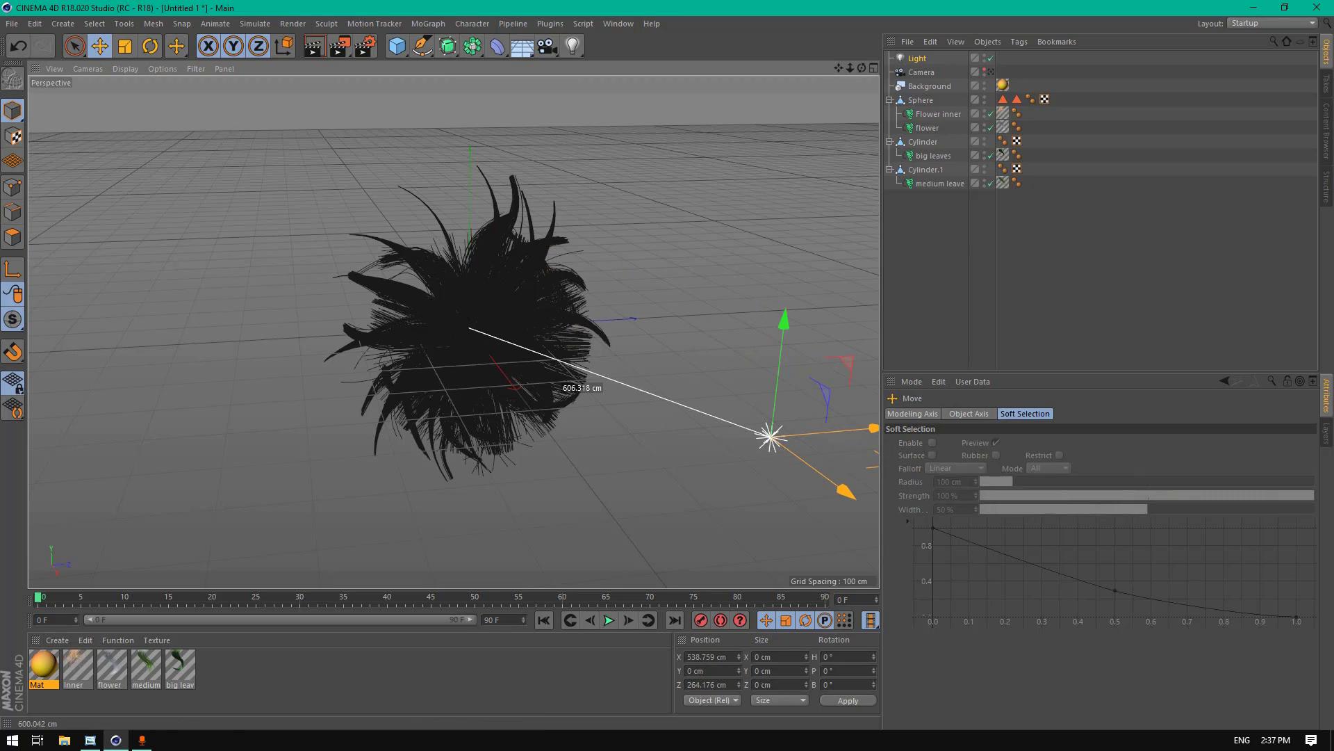
pyautogui.click(917, 59)
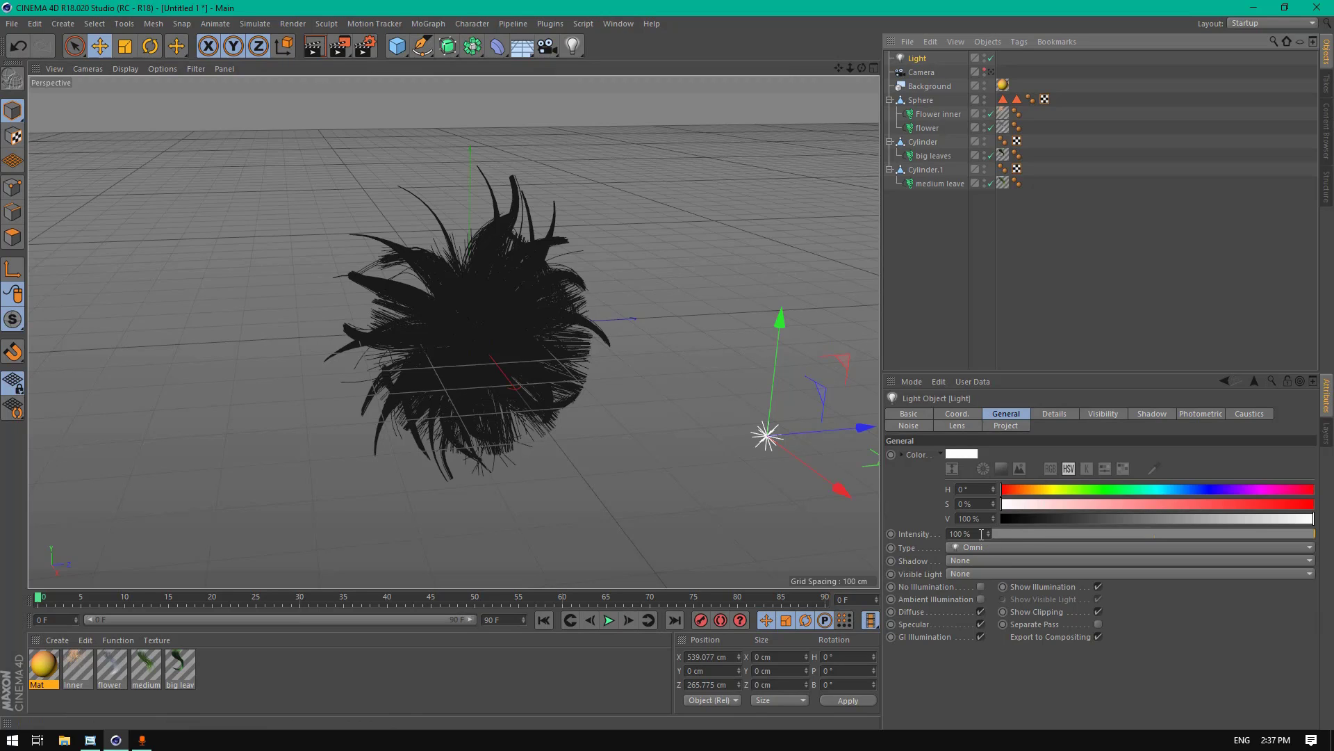
# Step: Set the light's intensity to 80% and tint it pale green with hue 101° and saturation 25%
pyautogui.moveTo(982, 534); pyautogui.dragTo(907, 540)
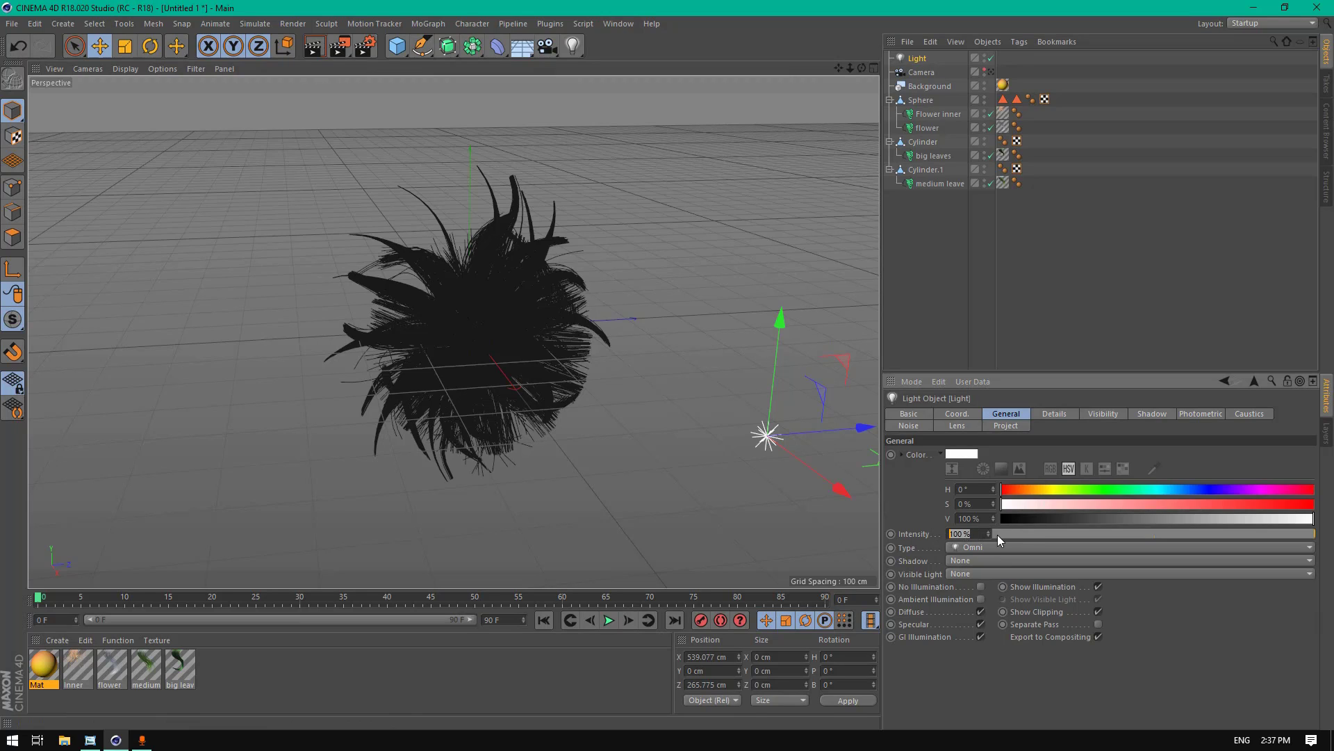
pyautogui.write('80')
pyautogui.press('Return')
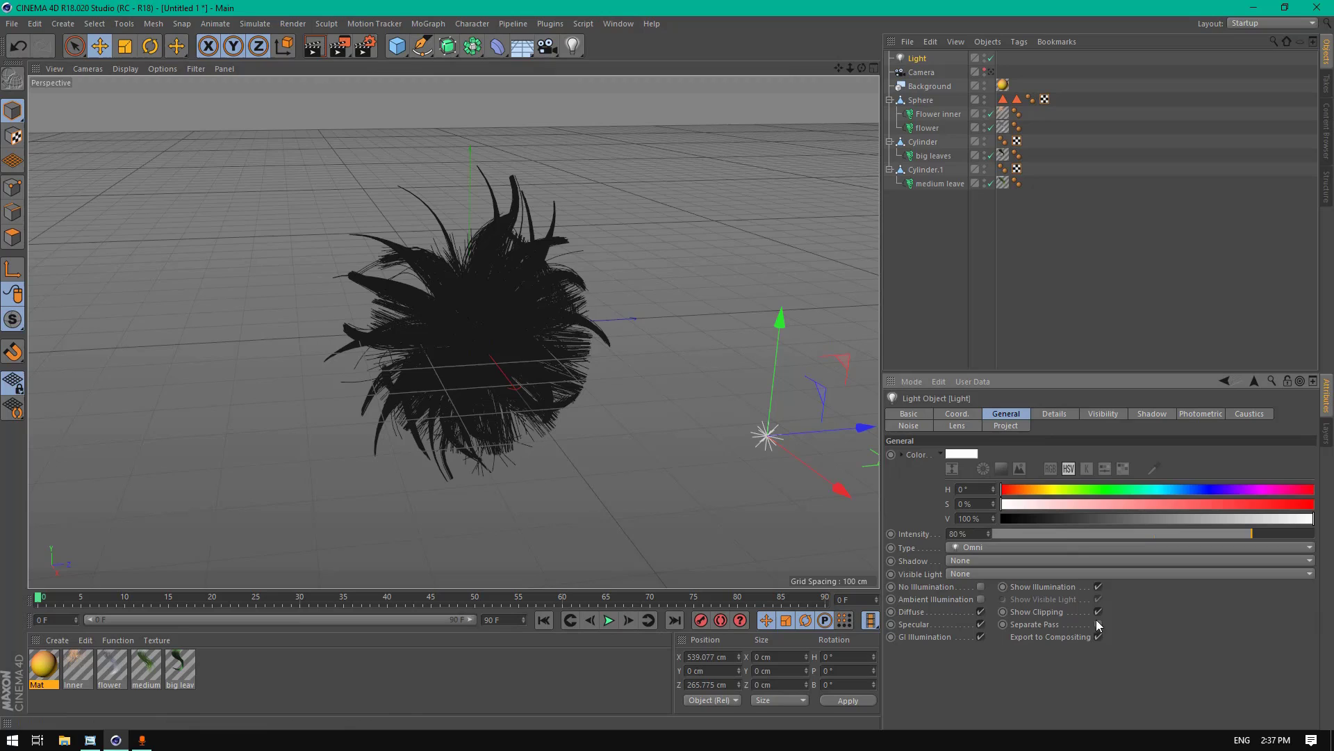
pyautogui.click(1046, 489)
pyautogui.click(1079, 504)
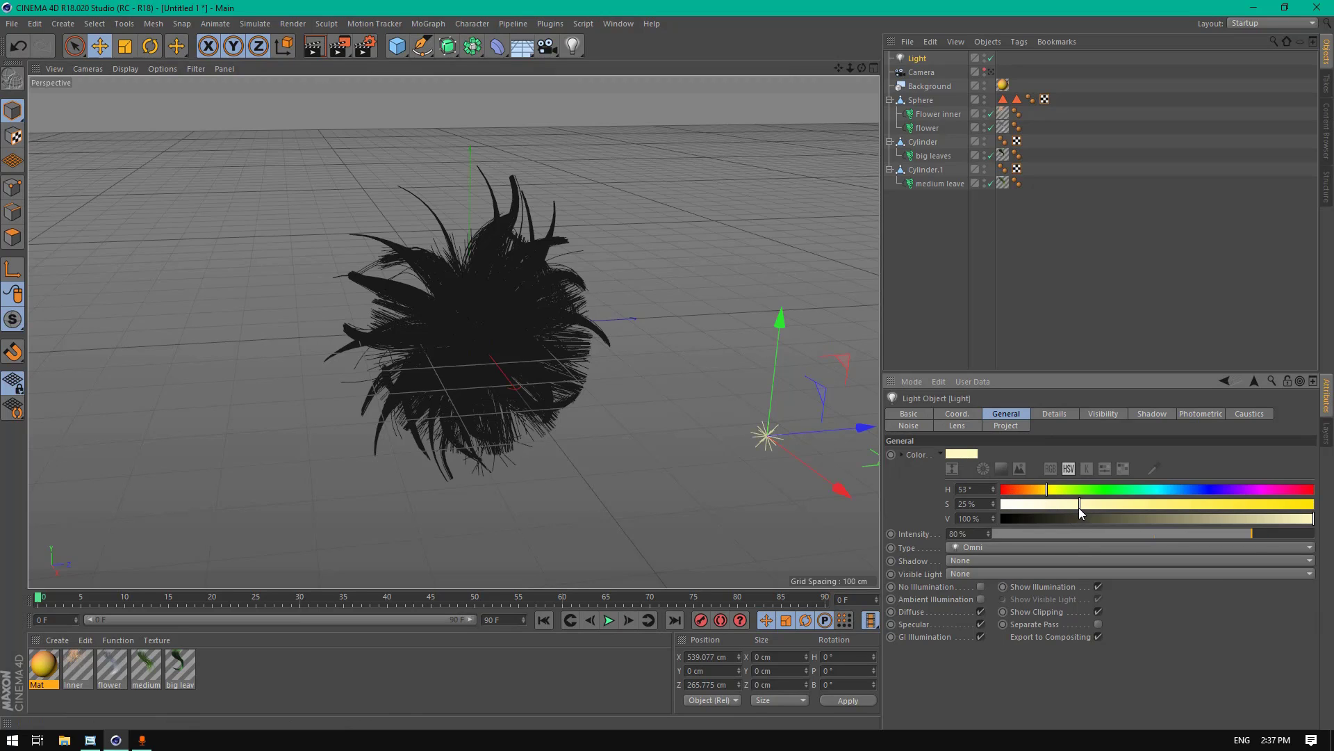
pyautogui.click(1088, 490)
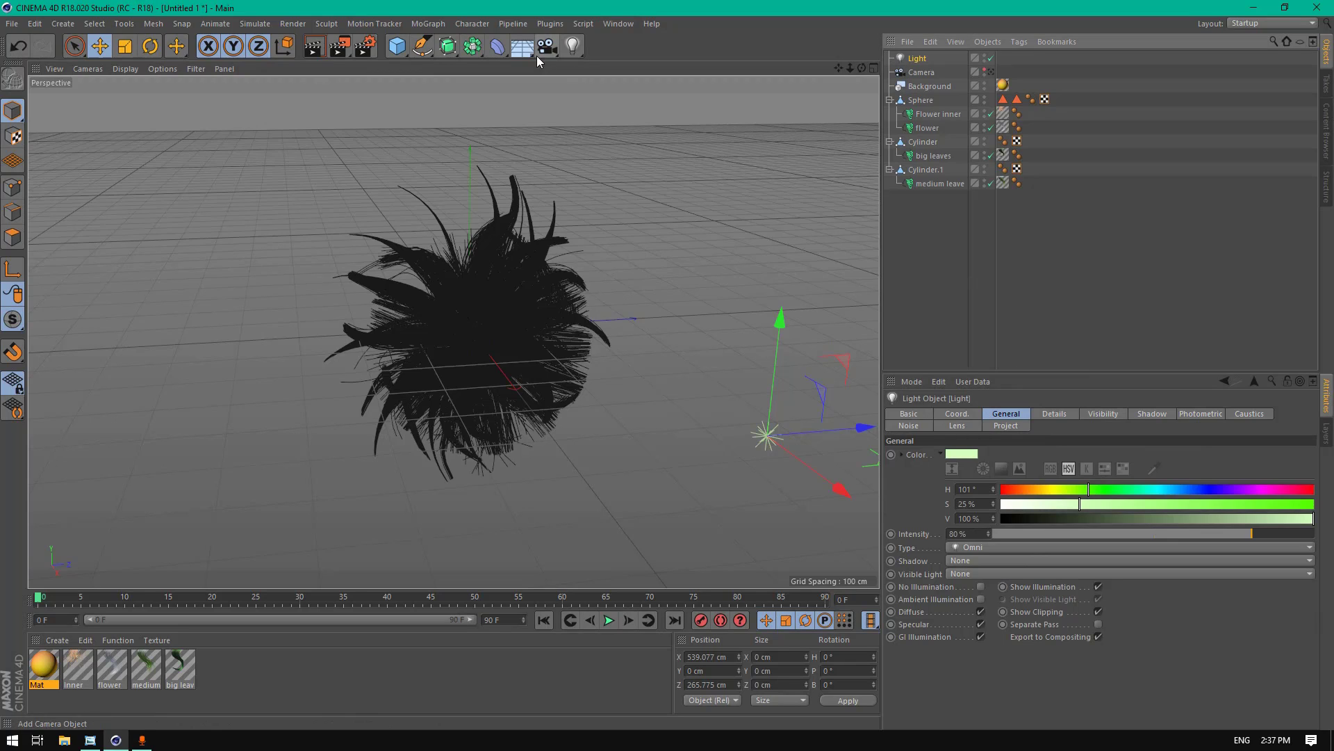
# Step: Add a second Omni light at about X 857 cm, Z -168 cm, with Shadow Maps (Soft) and a pale green 20% saturation tint
pyautogui.click(573, 46)
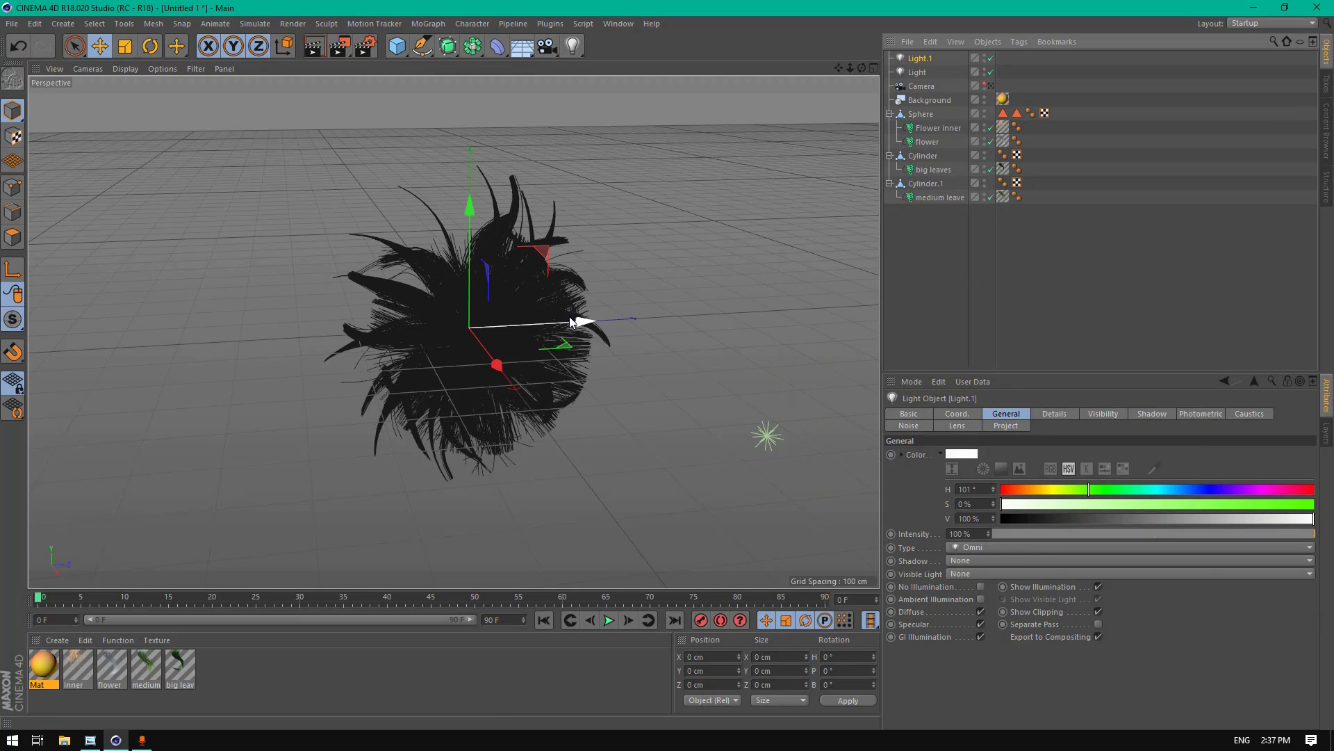
pyautogui.moveTo(562, 349); pyautogui.dragTo(604, 688)
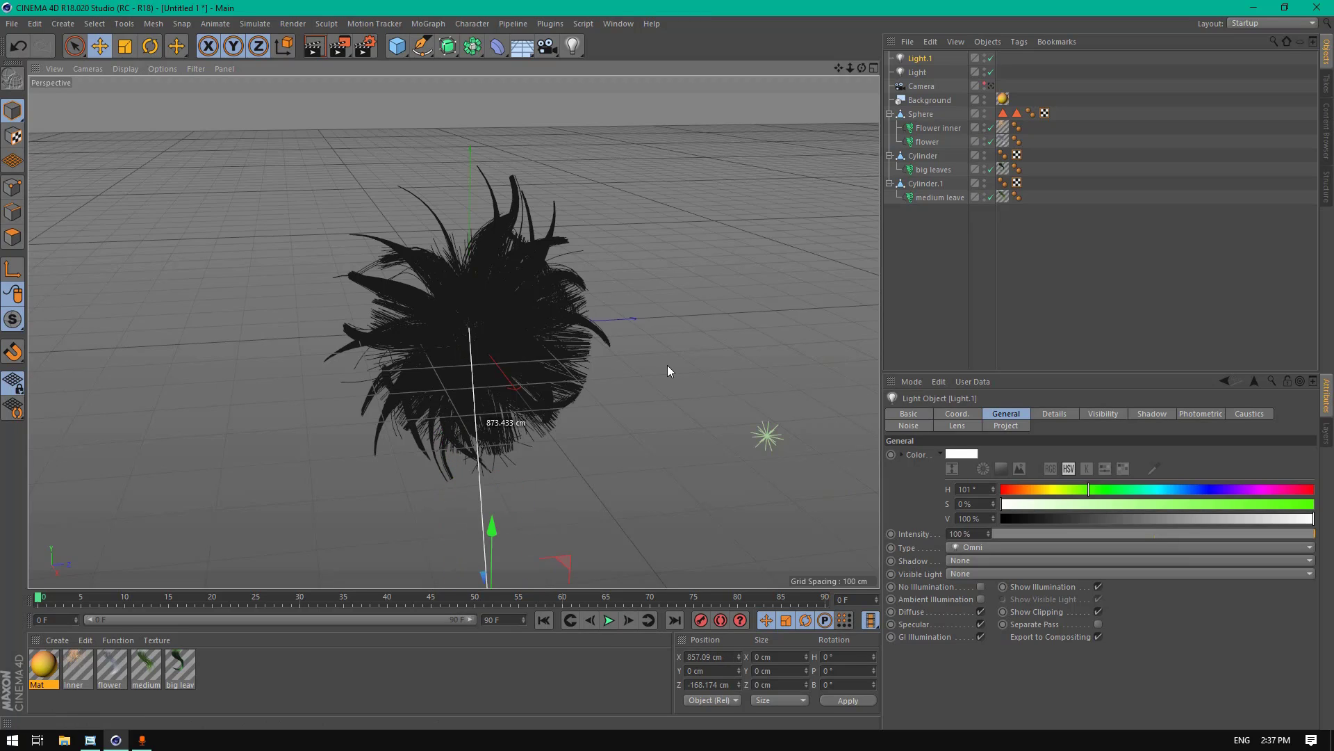
pyautogui.click(989, 564)
pyautogui.click(994, 584)
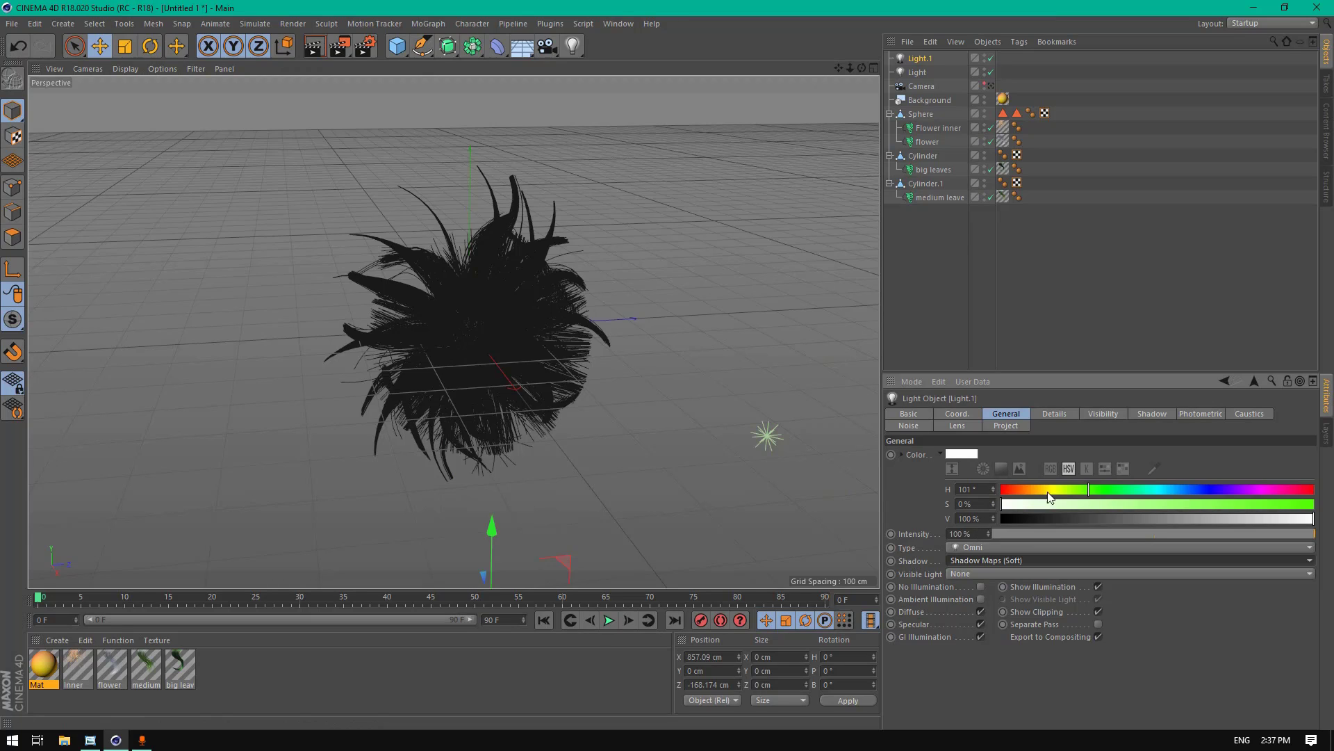
pyautogui.click(1069, 504)
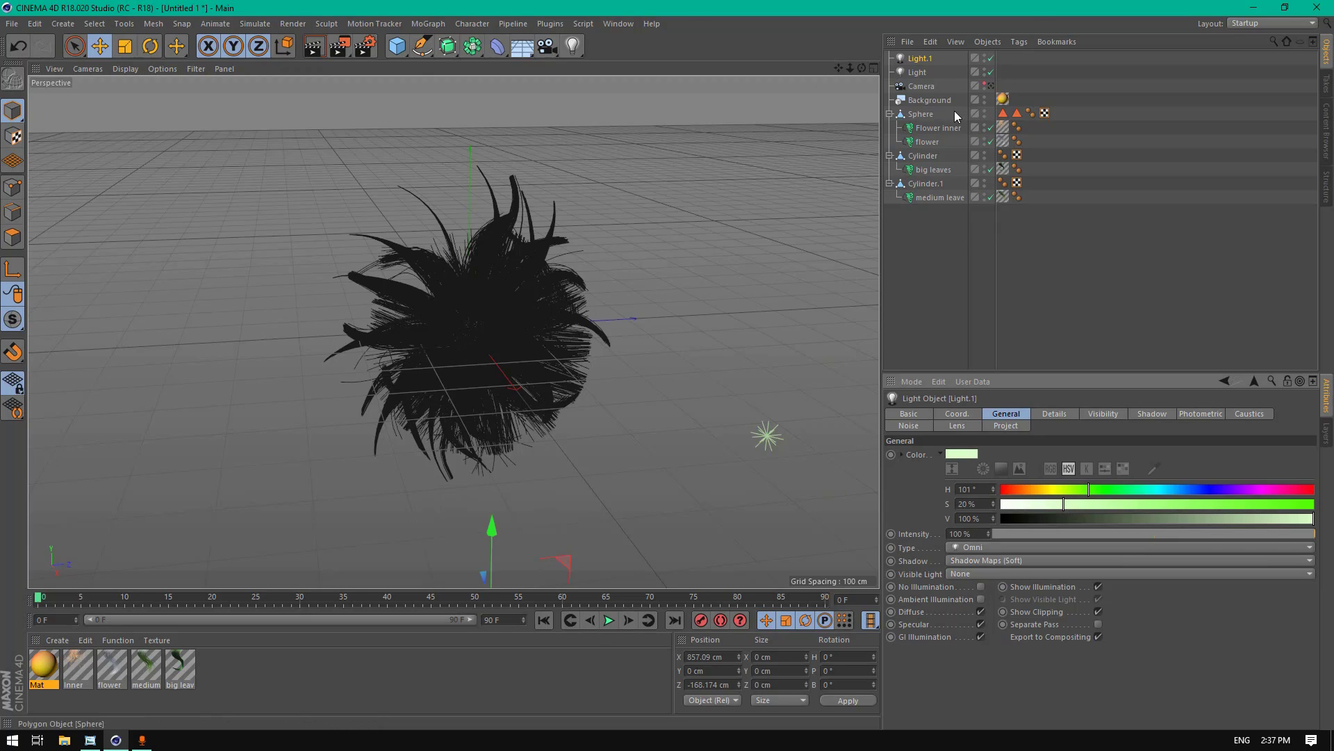
# Step: Add a third Omni light behind the flower at about X -579 cm, with Shadow Maps (Soft) and 200% intensity
pyautogui.click(573, 46)
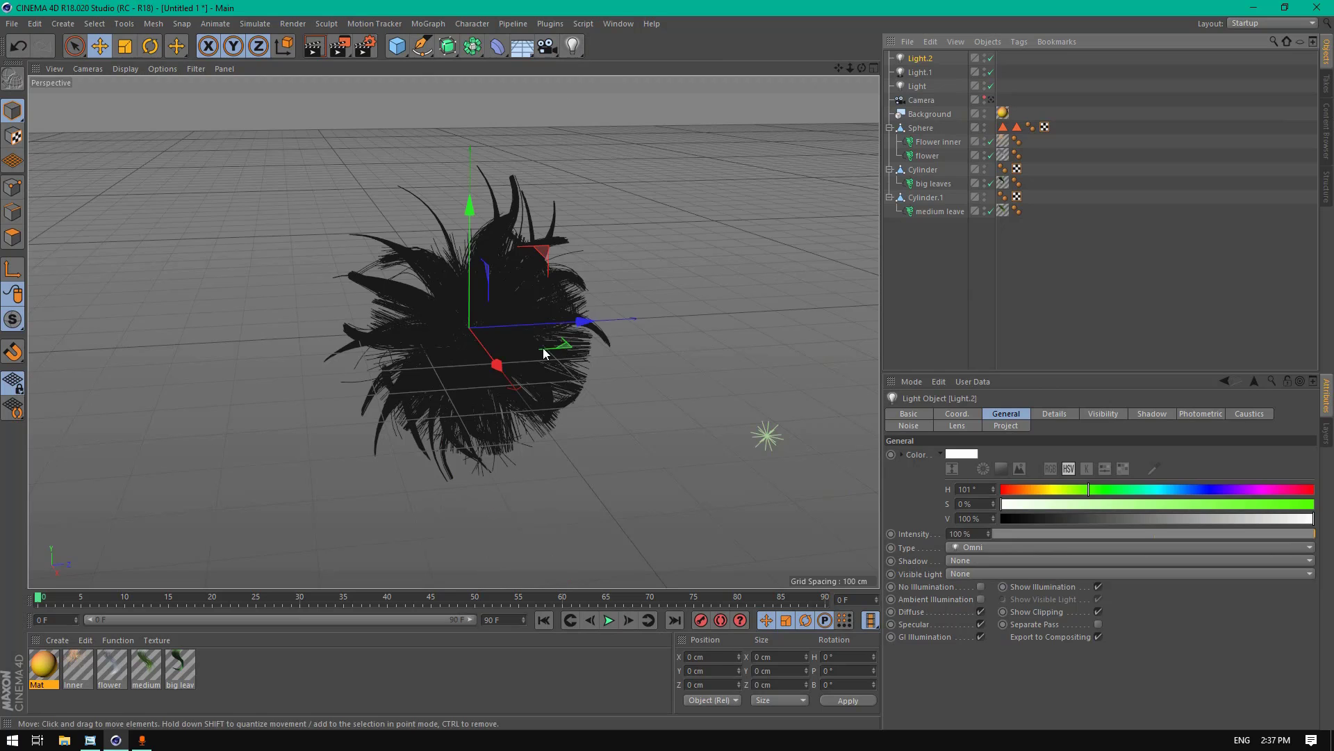
pyautogui.moveTo(497, 362); pyautogui.dragTo(432, 280)
pyautogui.moveTo(862, 67); pyautogui.dragTo(1021, 139)
pyautogui.moveTo(44, 323); pyautogui.dragTo(172, 335)
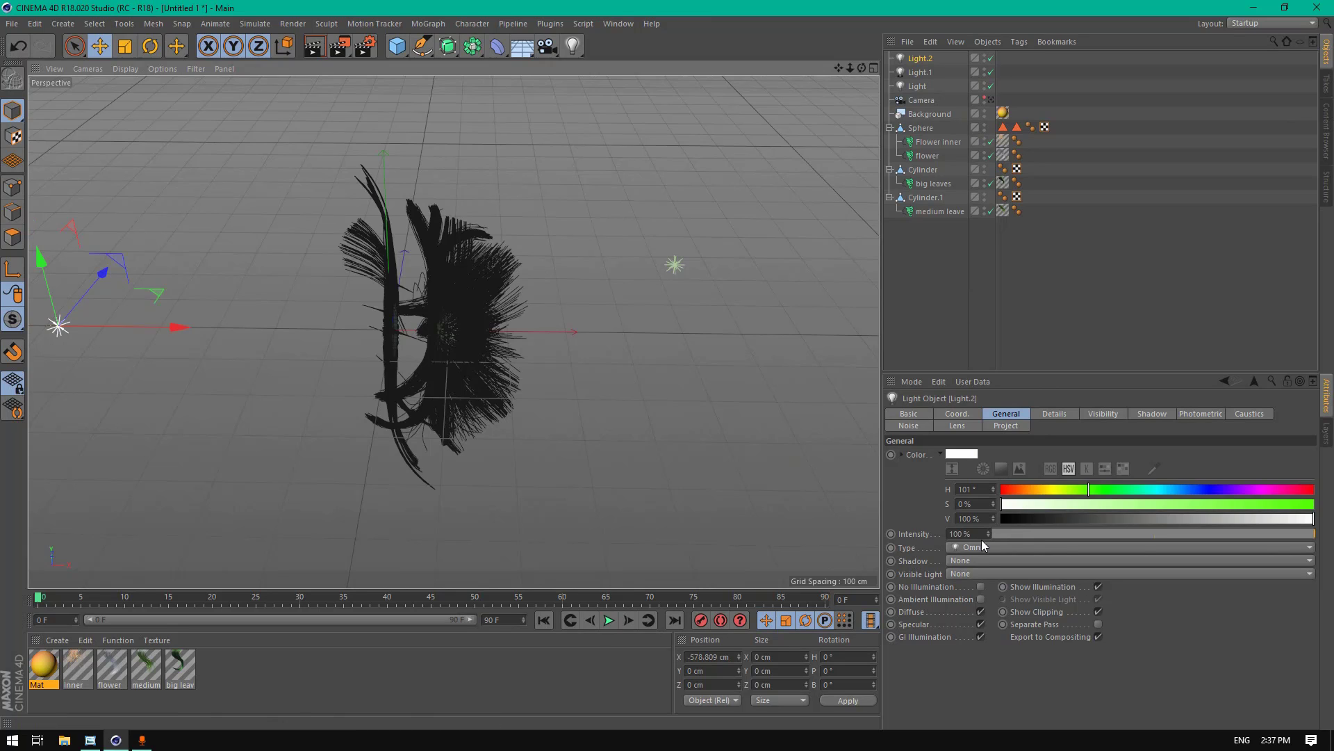
pyautogui.click(980, 560)
pyautogui.click(974, 591)
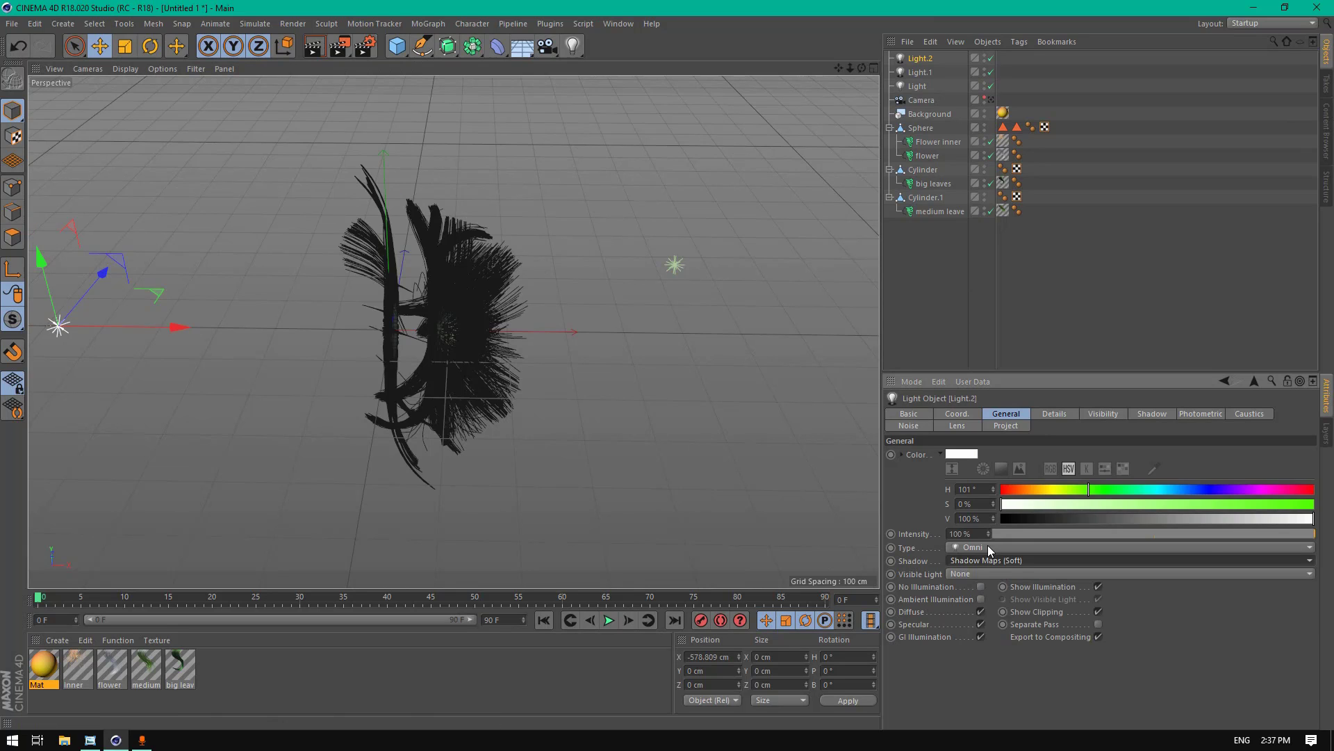
pyautogui.click(976, 533)
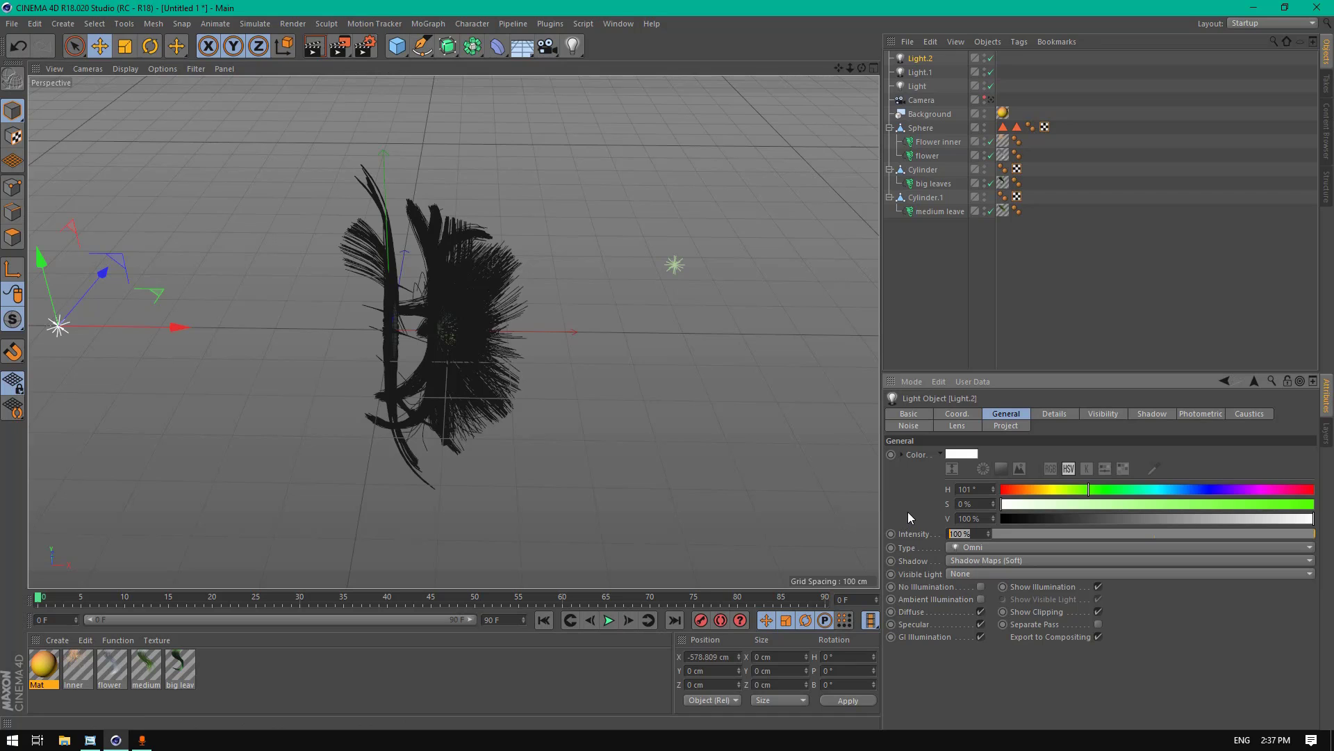
pyautogui.write('200')
pyautogui.press('Return')
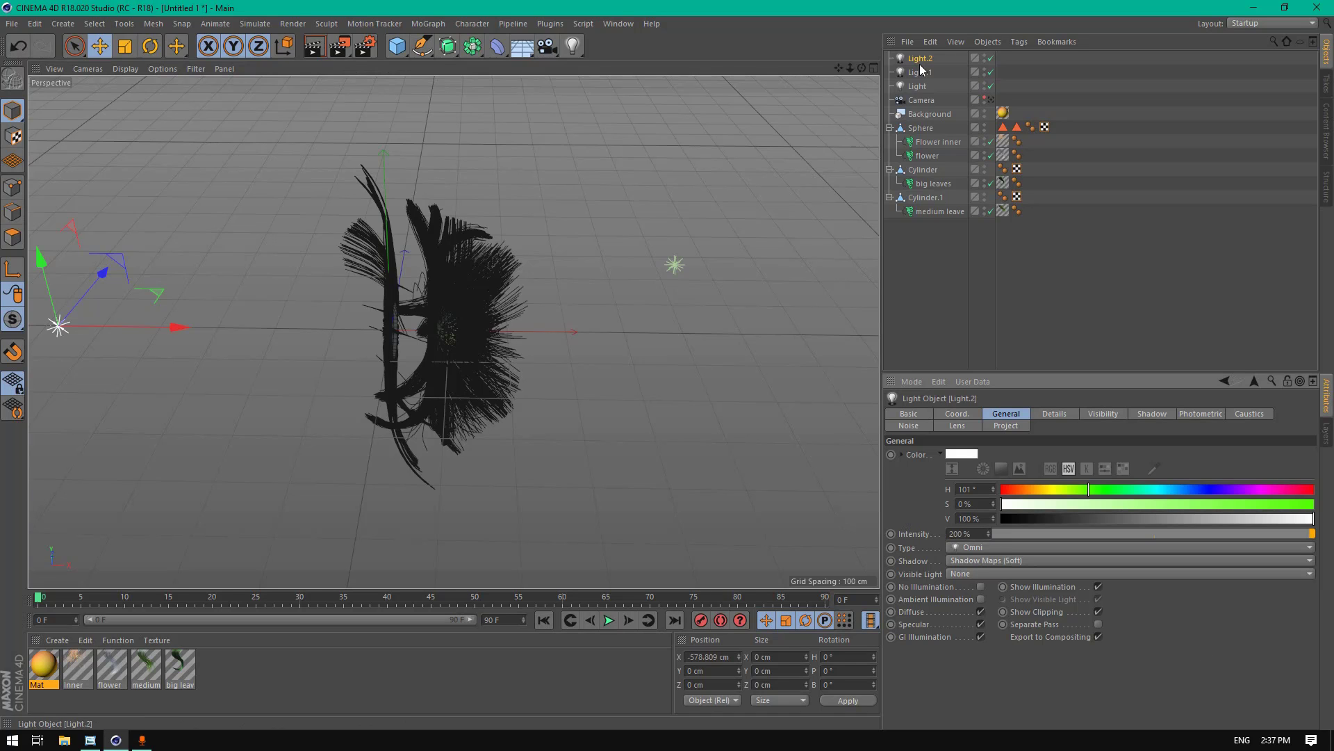
# Step: Switch the viewport to the scene camera and render the active view
pyautogui.moveTo(862, 68)
pyautogui.mouseDown()
pyautogui.moveTo(987, 28)
pyautogui.moveTo(1108, 16)
pyautogui.moveTo(849, 85)
pyautogui.moveTo(864, 73)
pyautogui.mouseUp()
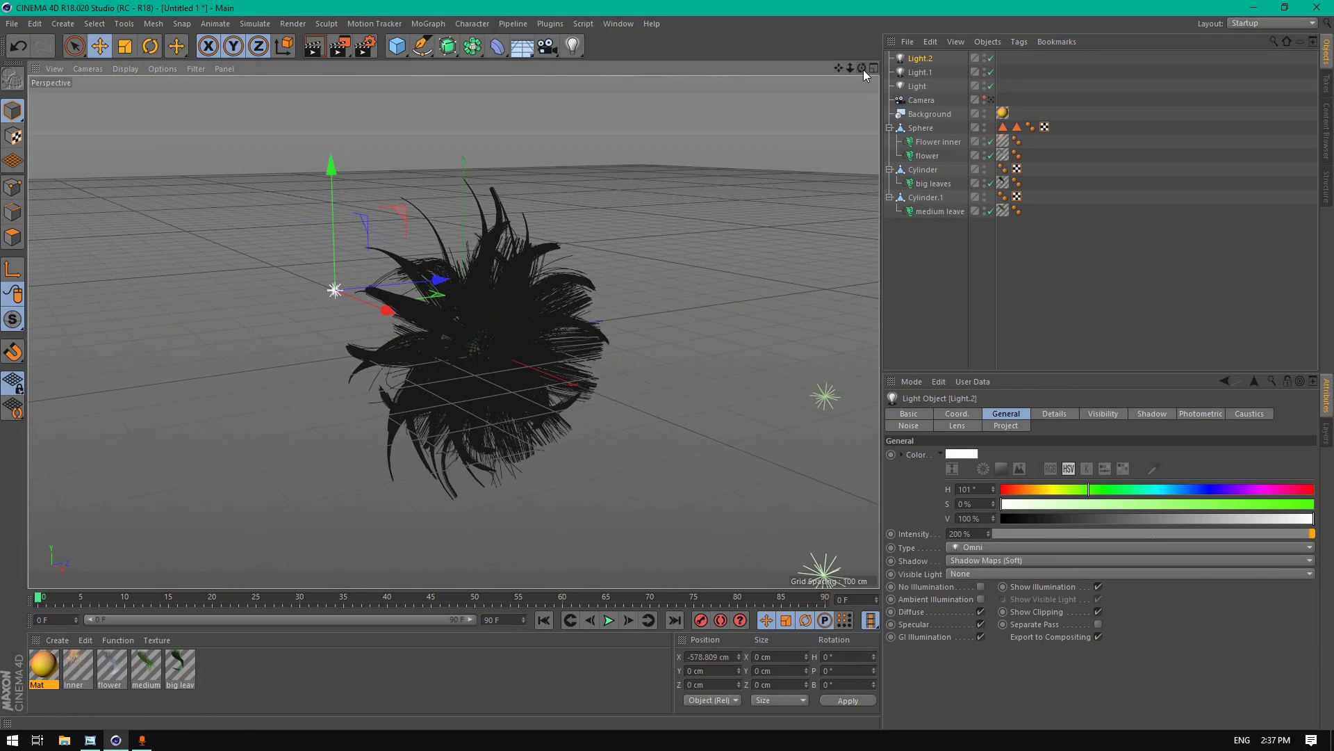
pyautogui.click(990, 100)
pyautogui.click(319, 46)
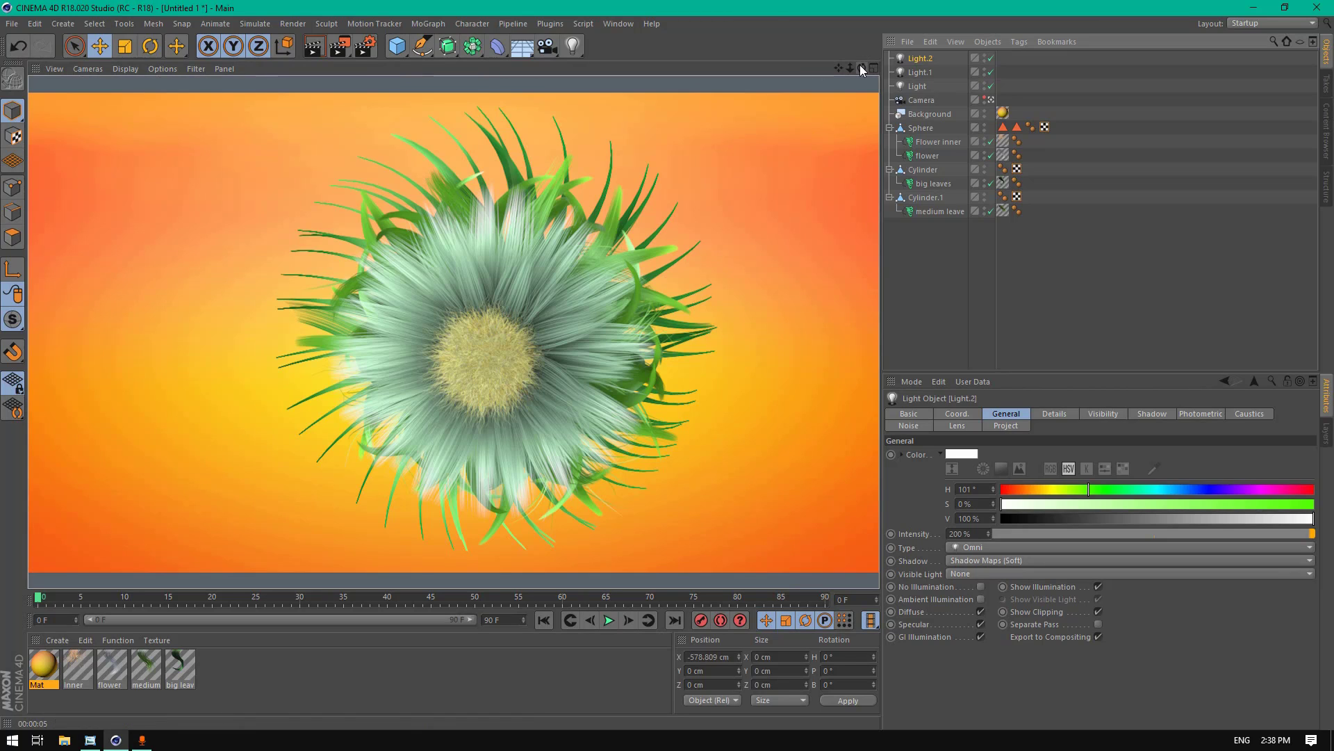
# Step: Open the 2D - V gradient layer in the Color texture of the background material Mat
pyautogui.doubleClick(43, 665)
pyautogui.click(384, 268)
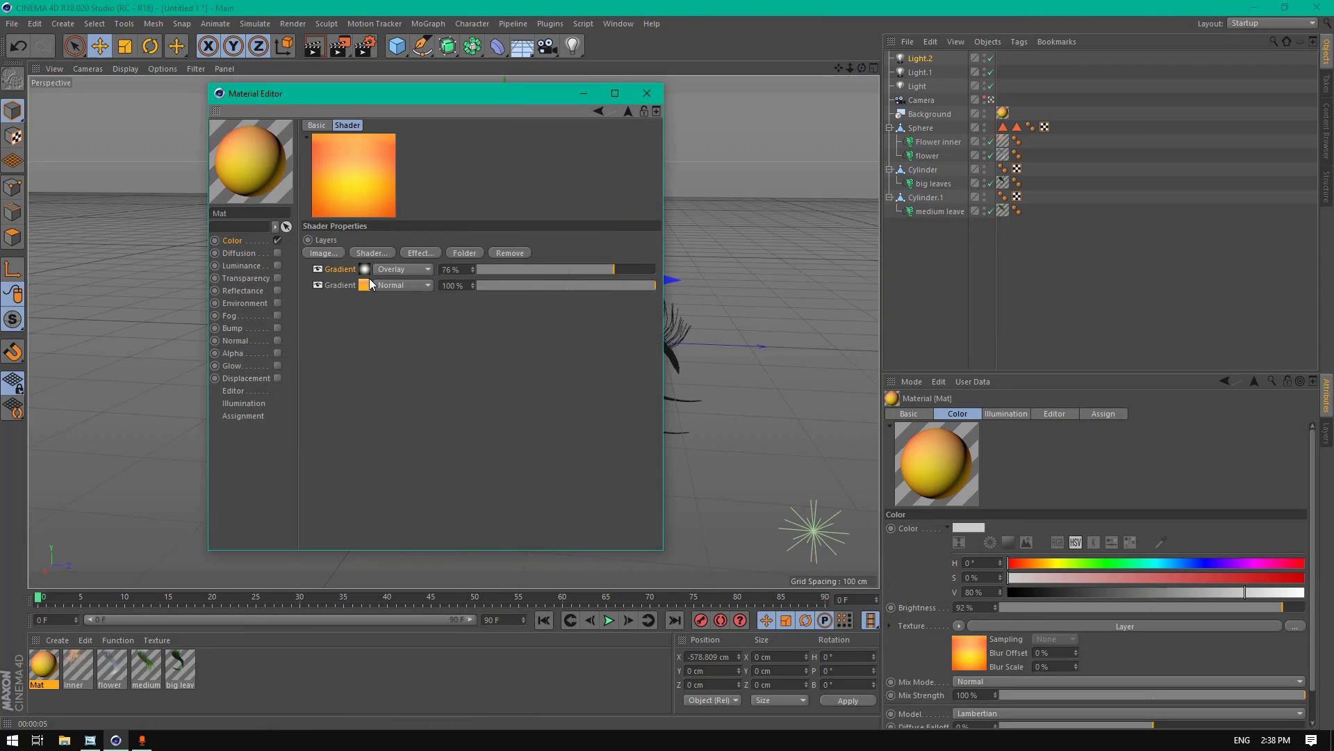
pyautogui.click(378, 269)
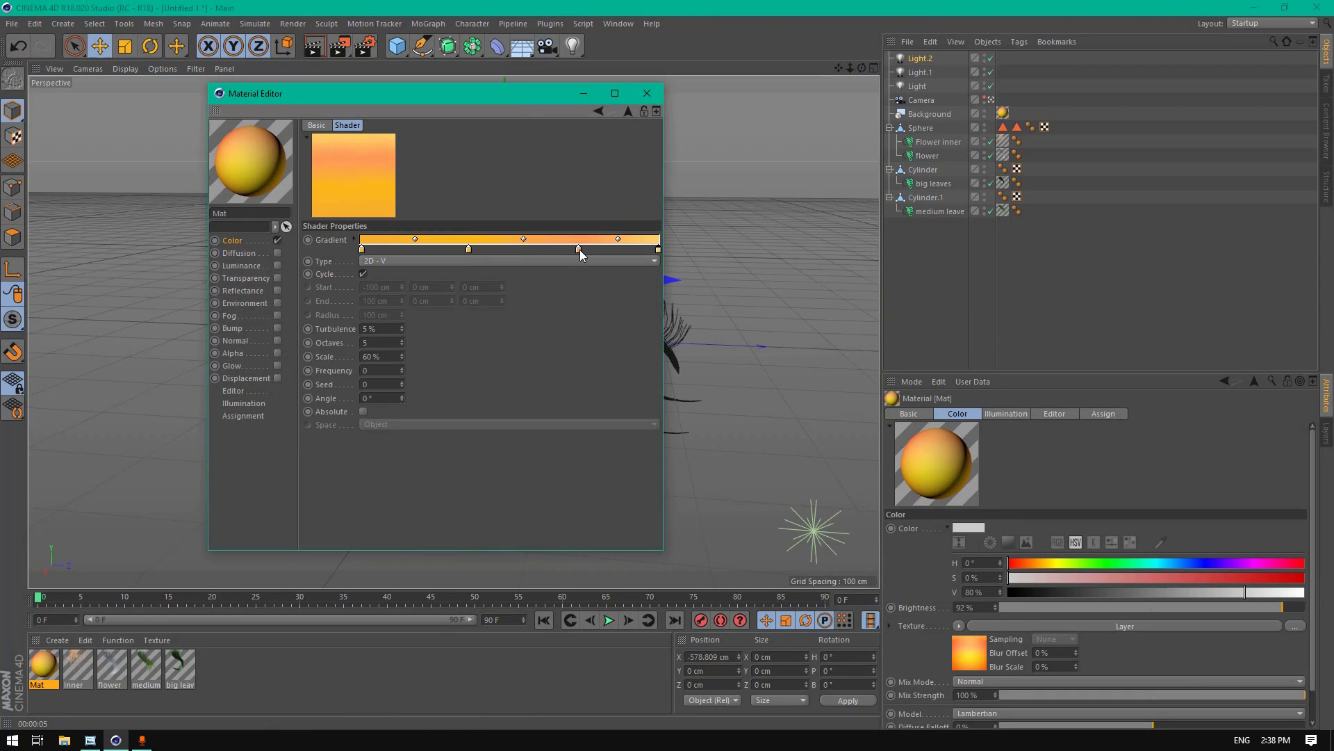
# Step: Recolour the gradient's third knot yellow with hue 49° and saturation 61%, leaving the last knot's colour as is
pyautogui.doubleClick(579, 249)
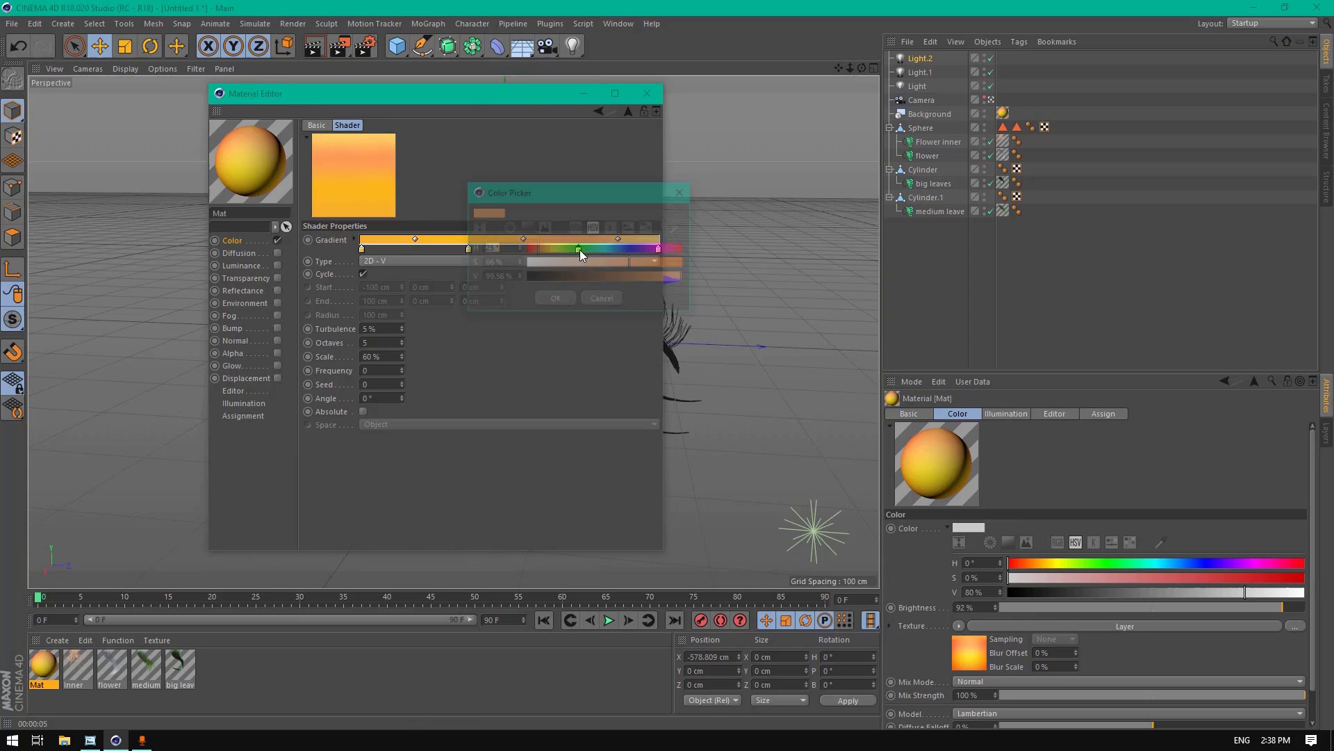
pyautogui.click(624, 264)
pyautogui.moveTo(566, 249); pyautogui.dragTo(549, 252)
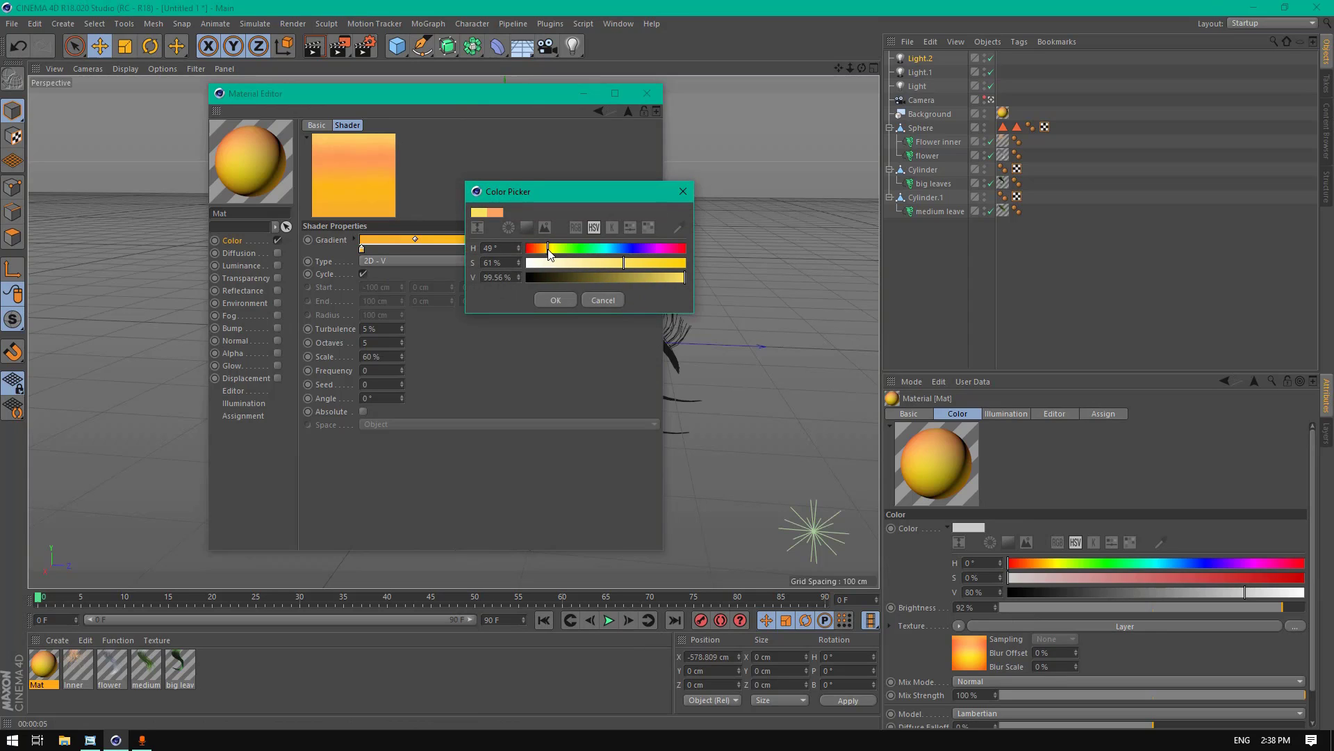
pyautogui.click(558, 300)
pyautogui.doubleClick(659, 249)
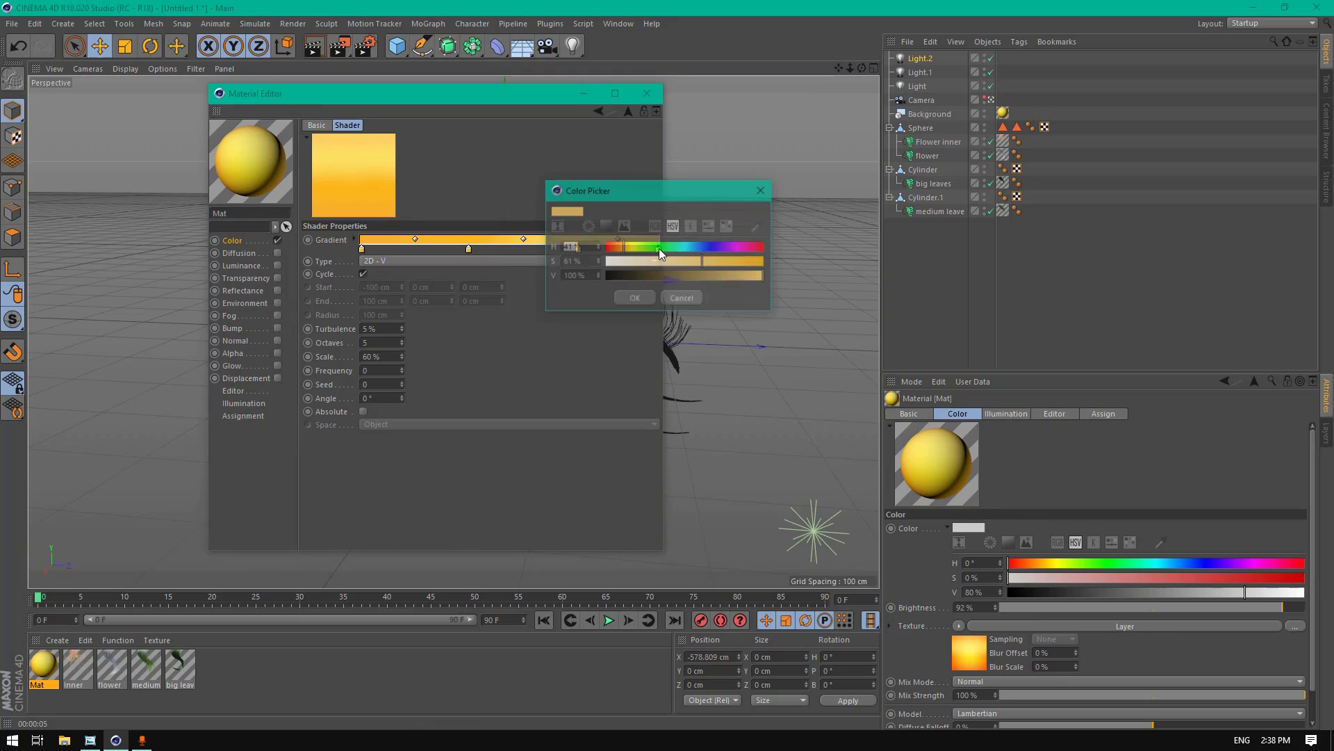
pyautogui.click(762, 189)
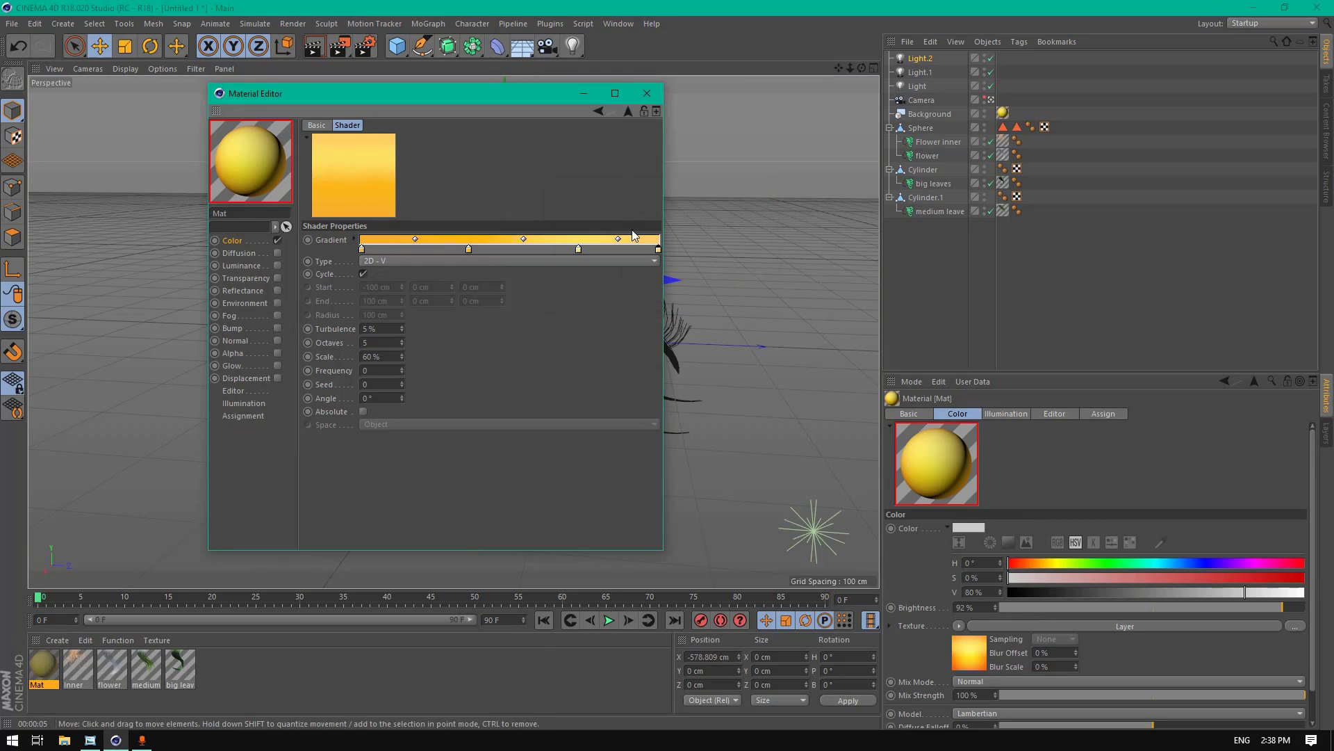
# Step: Recolour the gradient's first knot dark teal with hue 186°, saturation 60% and value 56%
pyautogui.doubleClick(361, 249)
pyautogui.click(391, 251)
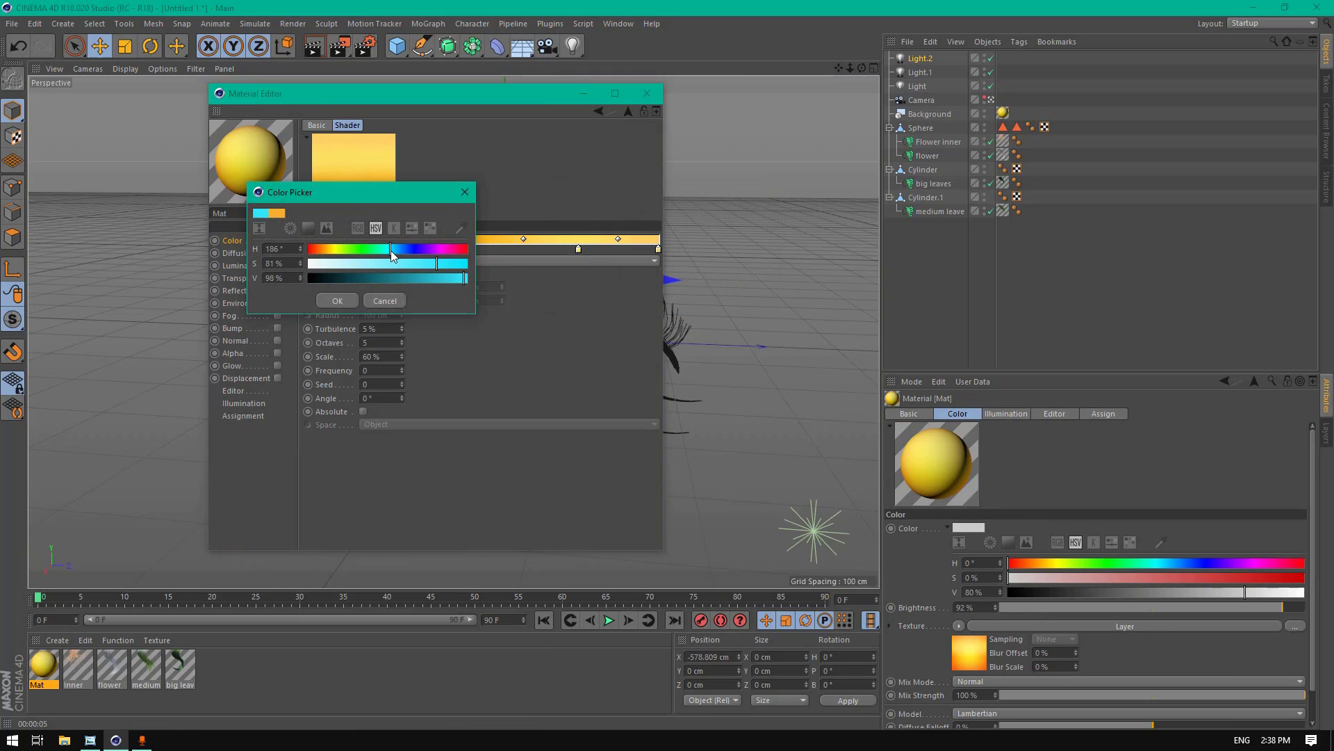
pyautogui.moveTo(417, 264); pyautogui.dragTo(397, 279)
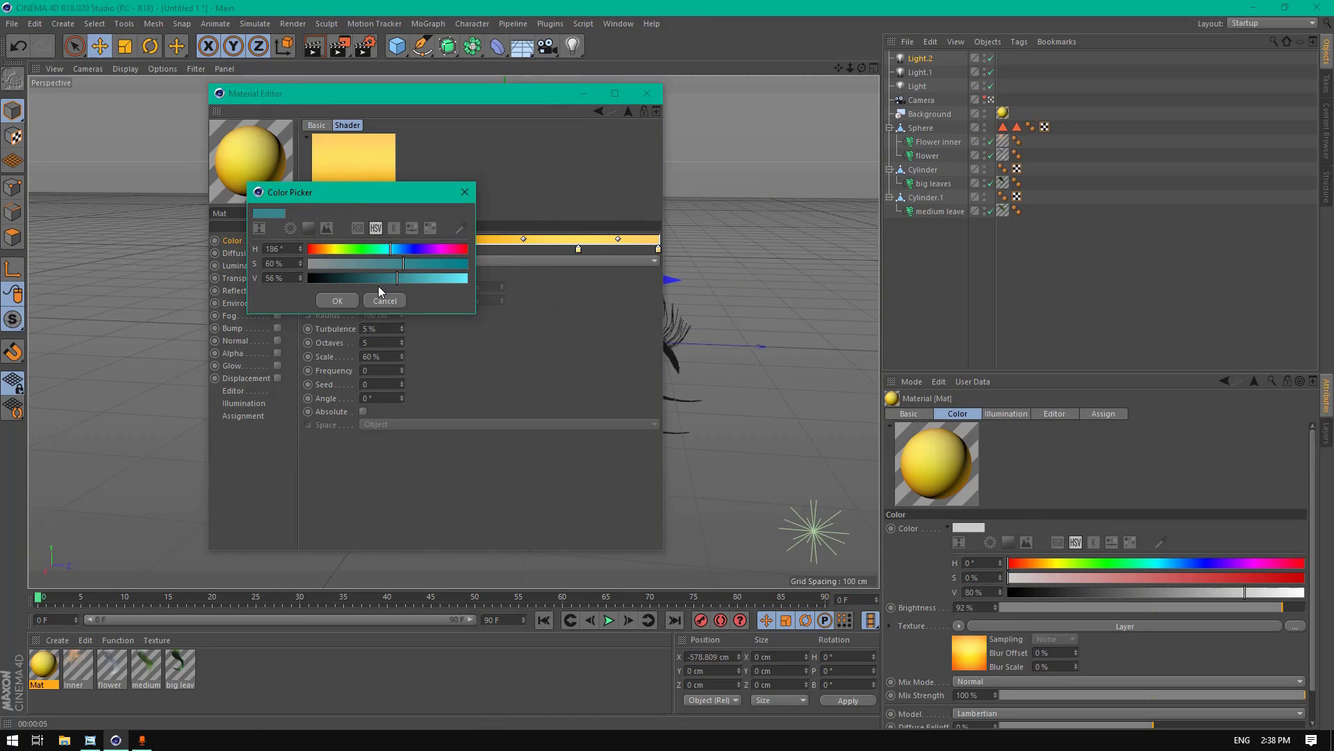
pyautogui.click(339, 300)
# Step: Recolour the gradient's second knot cyan with saturation 90% and value 84%
pyautogui.doubleClick(468, 249)
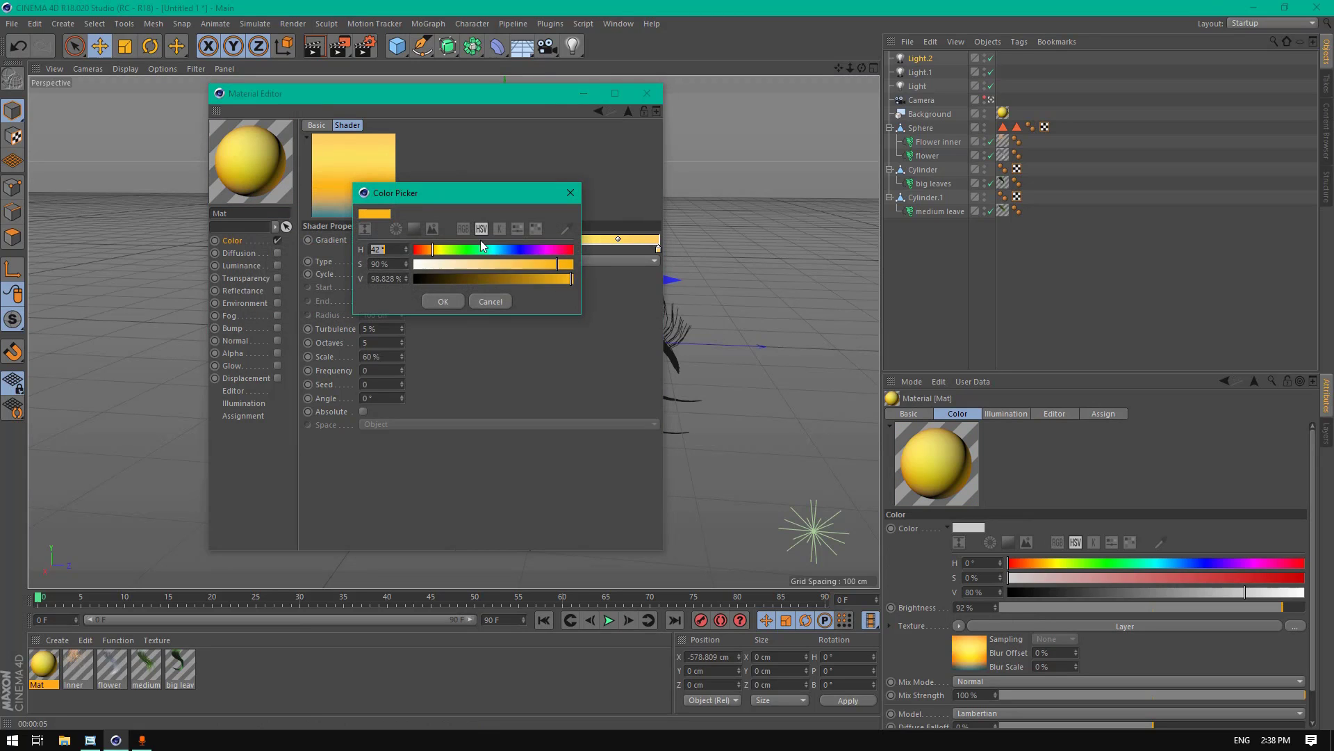
pyautogui.click(500, 250)
pyautogui.click(548, 281)
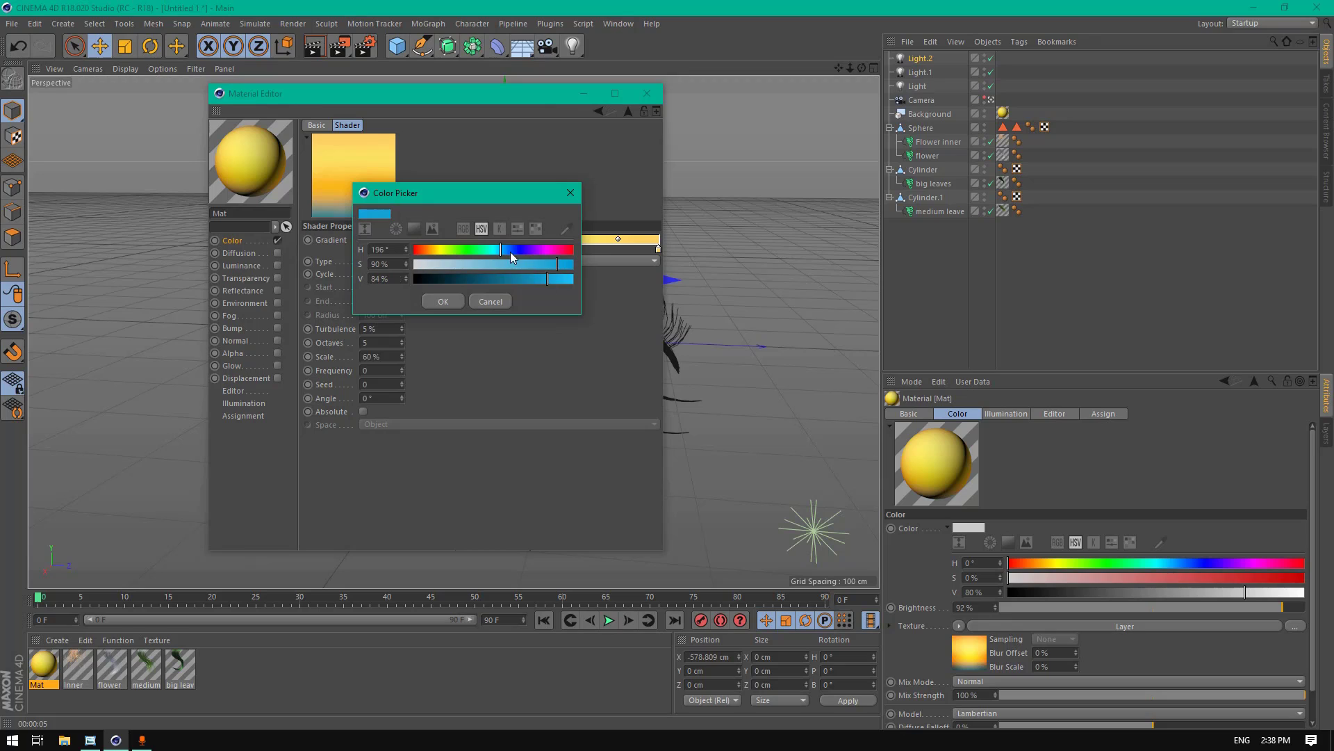
pyautogui.click(496, 250)
pyautogui.click(447, 301)
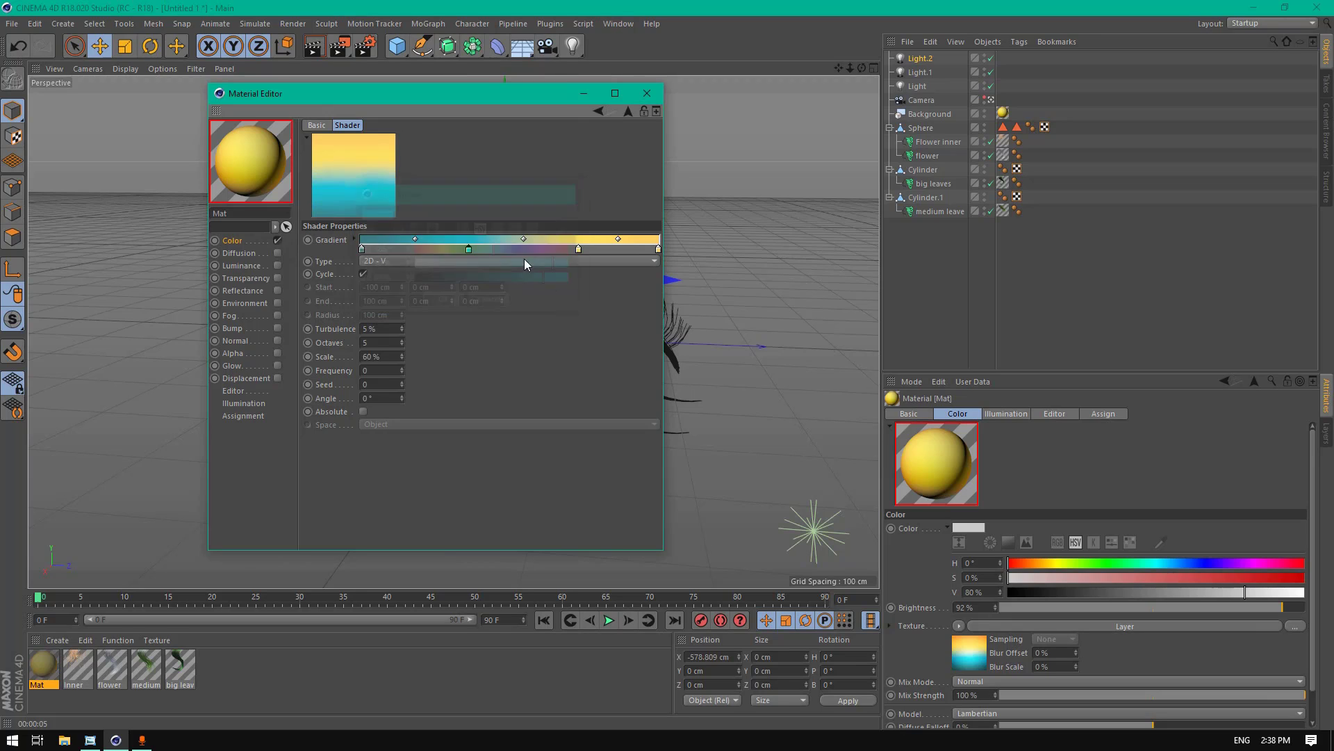
# Step: Recolour the gradient's third knot blue with hue 203° and saturation 61%, slightly lowering its value
pyautogui.doubleClick(579, 249)
pyautogui.click(617, 248)
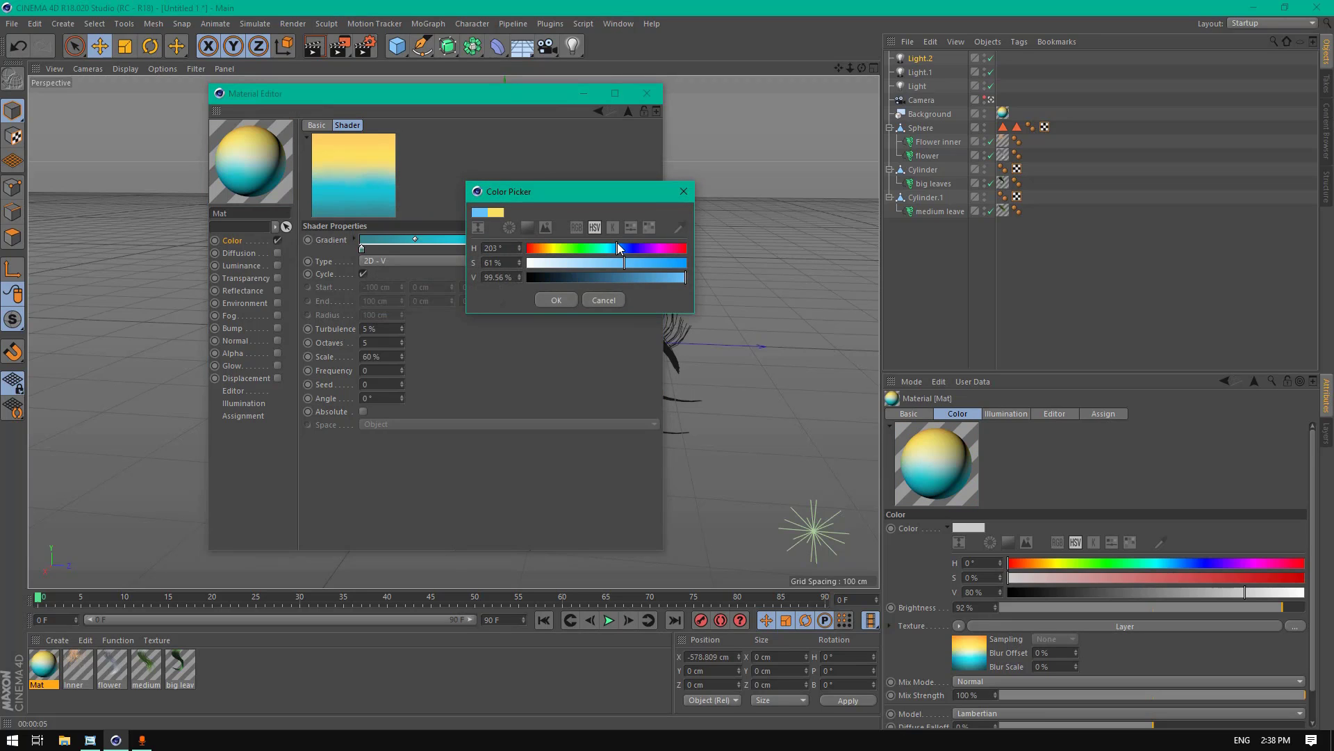
pyautogui.click(665, 278)
pyautogui.click(563, 300)
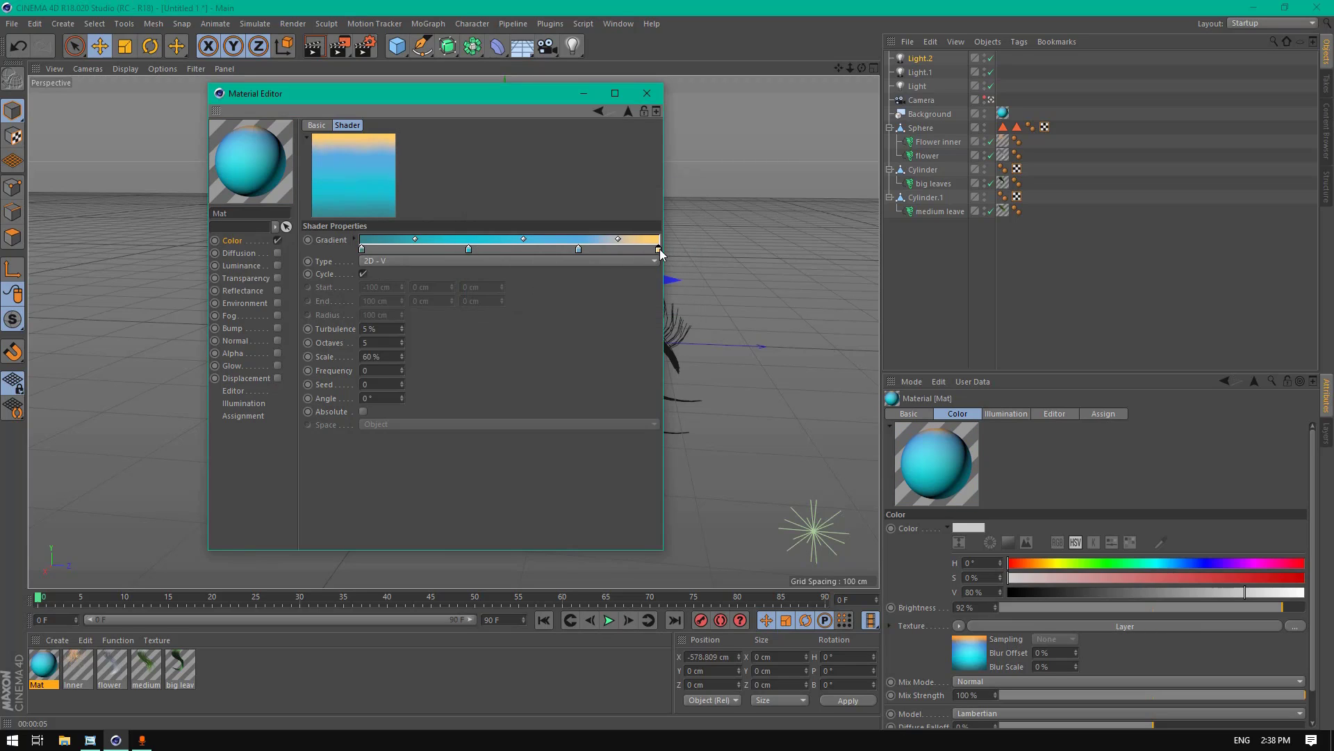
# Step: Recolour the gradient's last knot a muted blue with hue 200° and render the view to check the new background
pyautogui.doubleClick(658, 249)
pyautogui.click(694, 247)
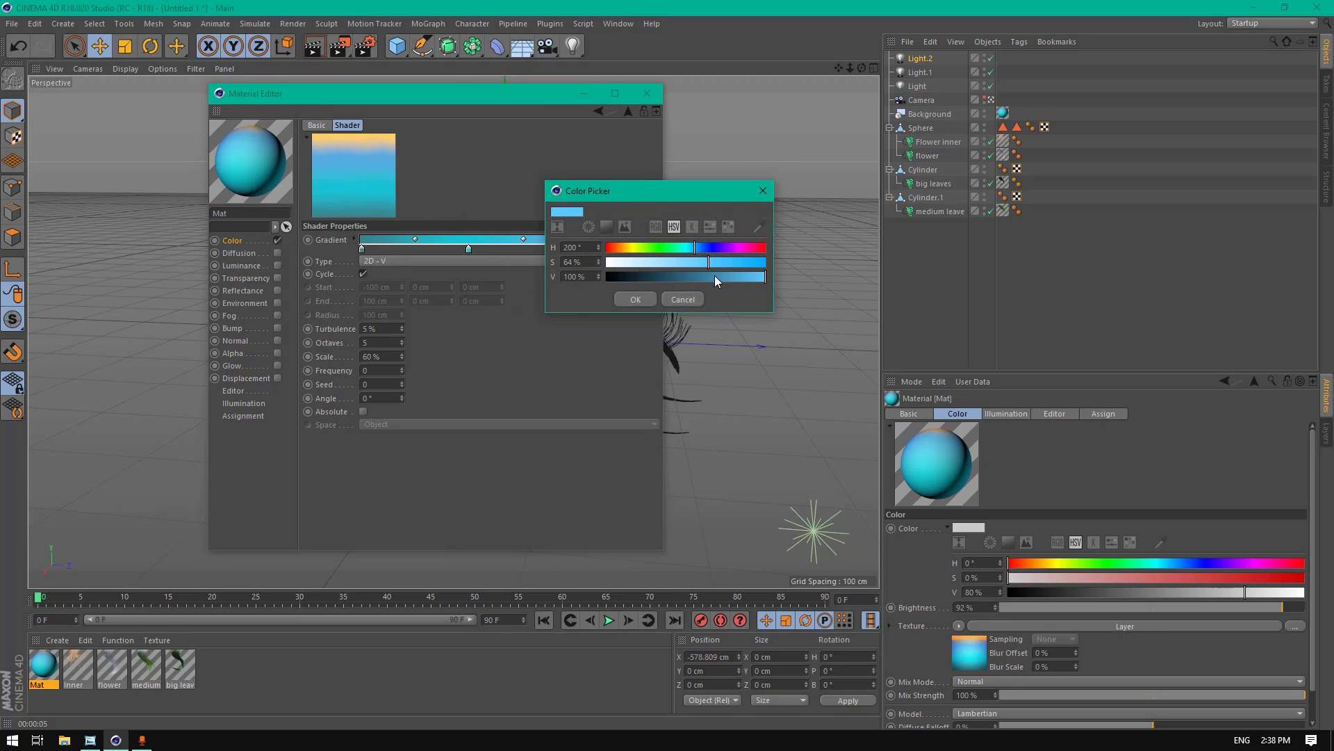
pyautogui.moveTo(702, 262)
pyautogui.mouseDown()
pyautogui.moveTo(718, 262)
pyautogui.moveTo(689, 262)
pyautogui.mouseUp()
pyautogui.click(722, 277)
pyautogui.click(651, 299)
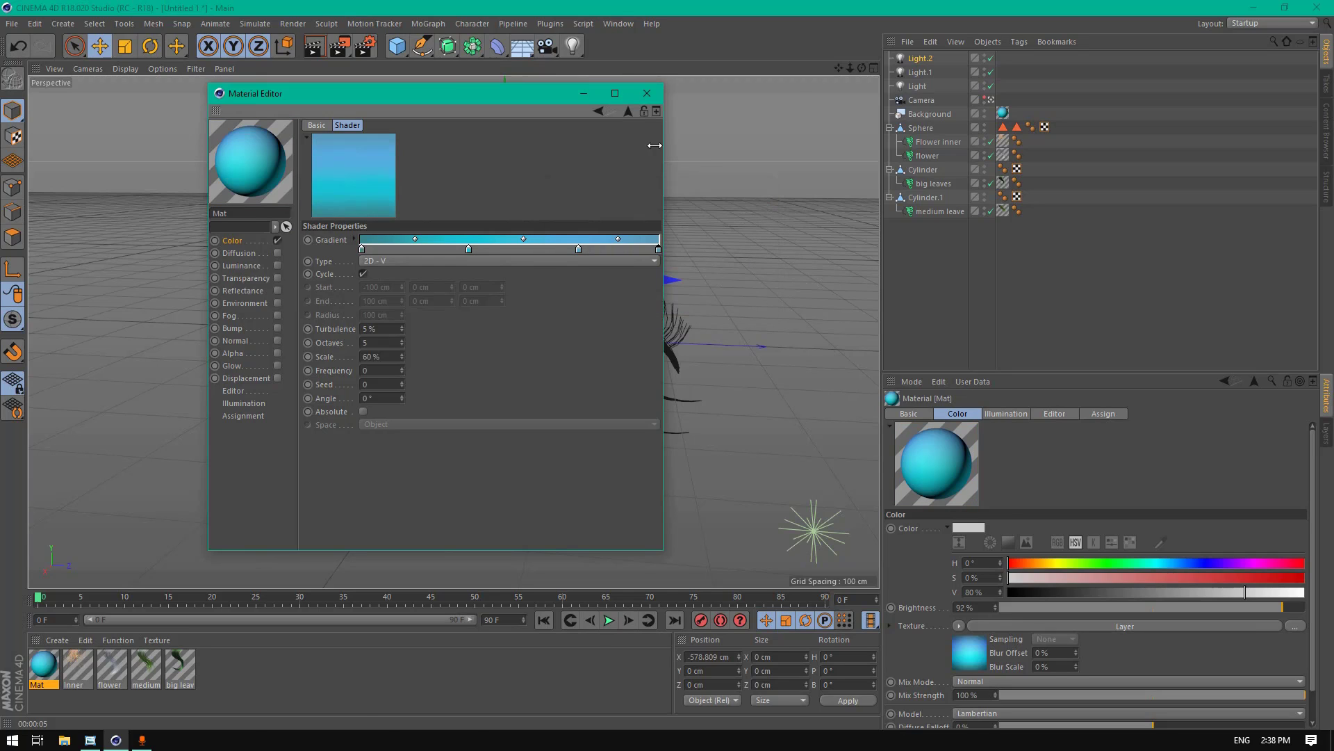
pyautogui.click(647, 93)
pyautogui.click(321, 49)
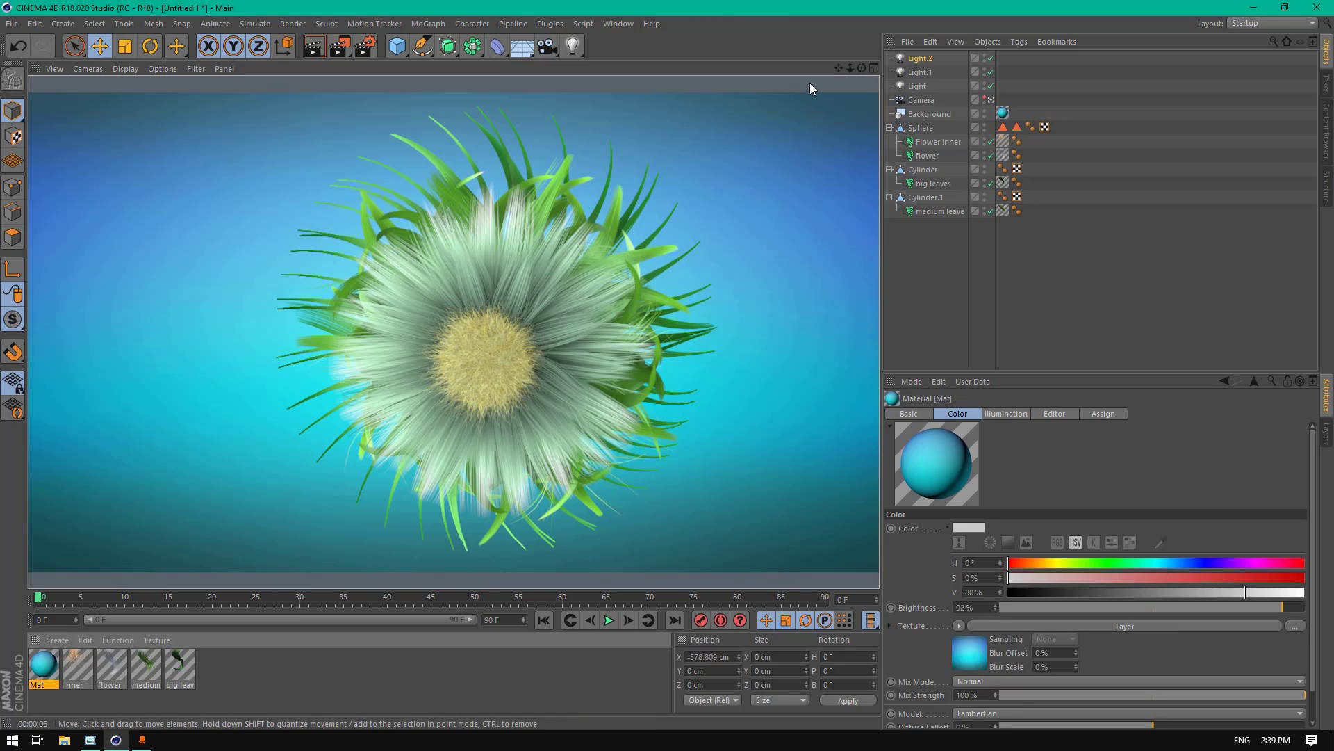
# Step: Recolour the tip end of the flower hair material's gradient blue with hue 225°, saturation 52% and value 100%
pyautogui.doubleClick(124, 666)
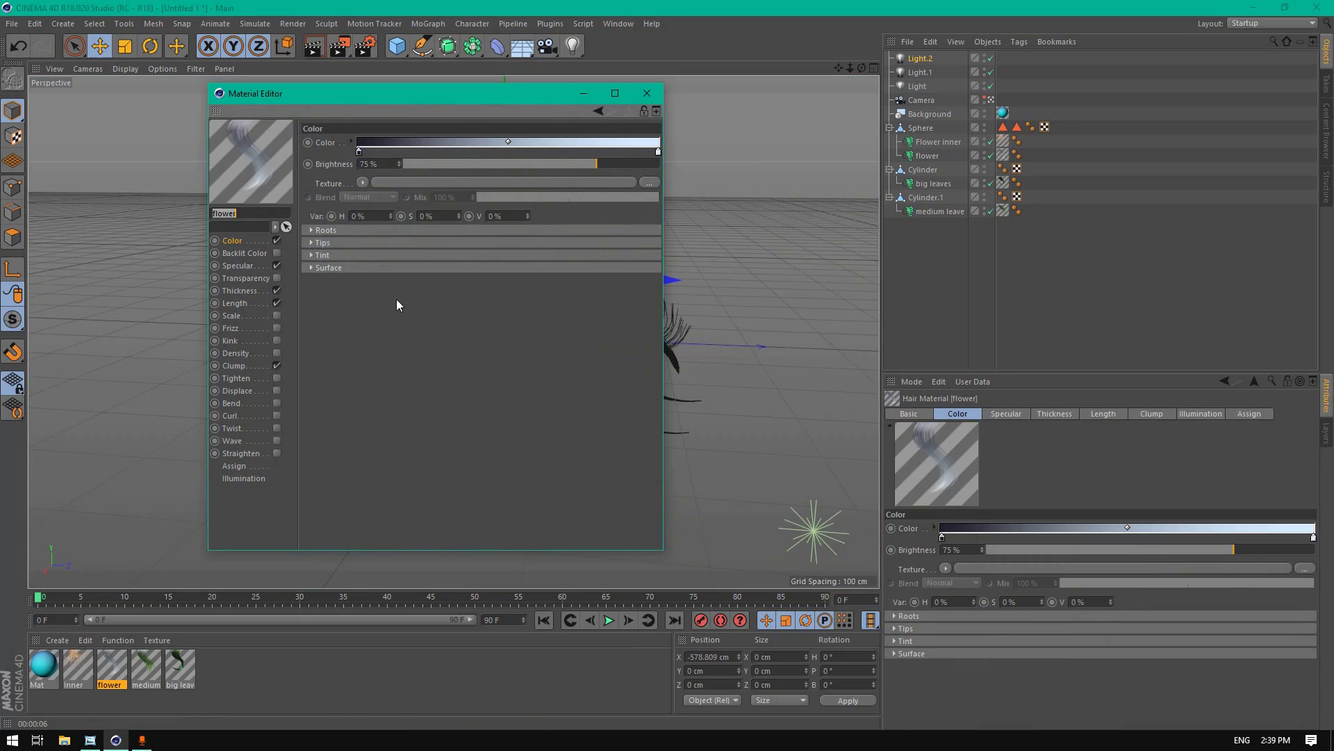
pyautogui.doubleClick(658, 150)
pyautogui.moveTo(696, 151)
pyautogui.mouseDown()
pyautogui.moveTo(723, 165)
pyautogui.moveTo(685, 167)
pyautogui.mouseUp()
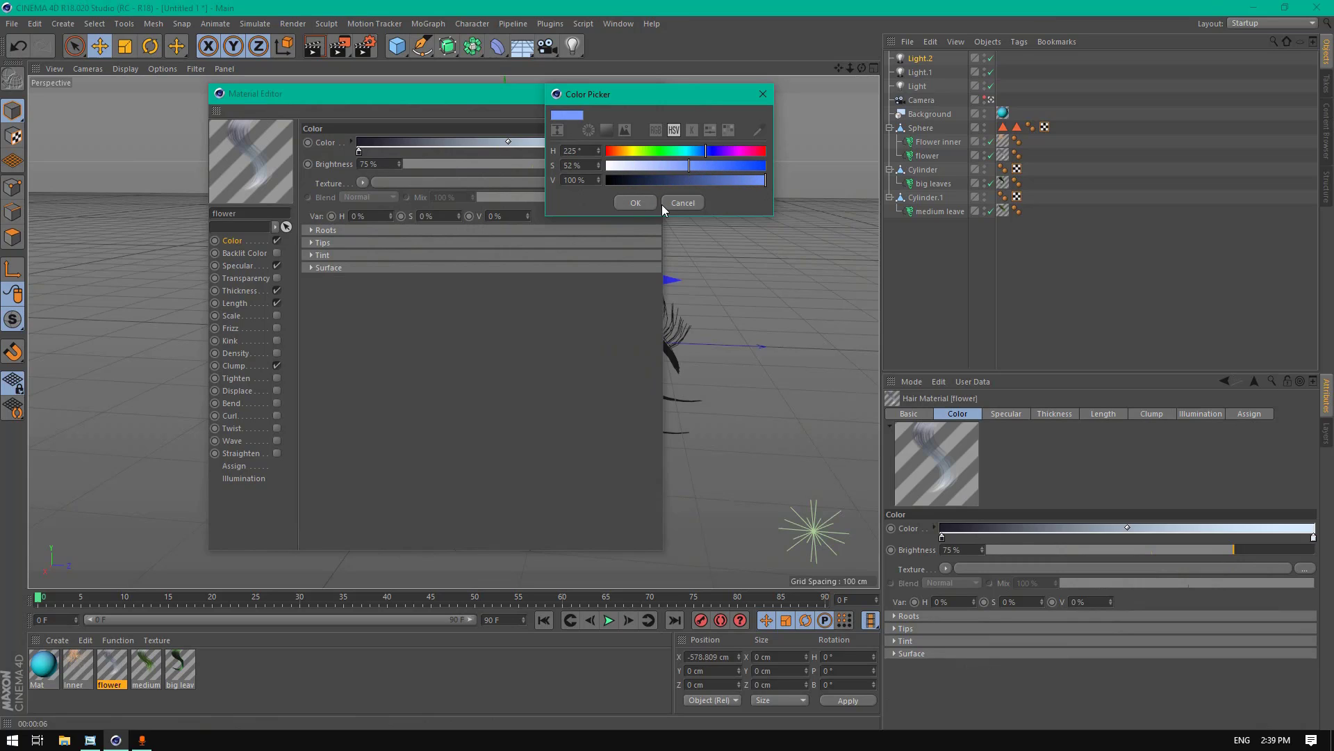
pyautogui.click(636, 202)
pyautogui.click(646, 93)
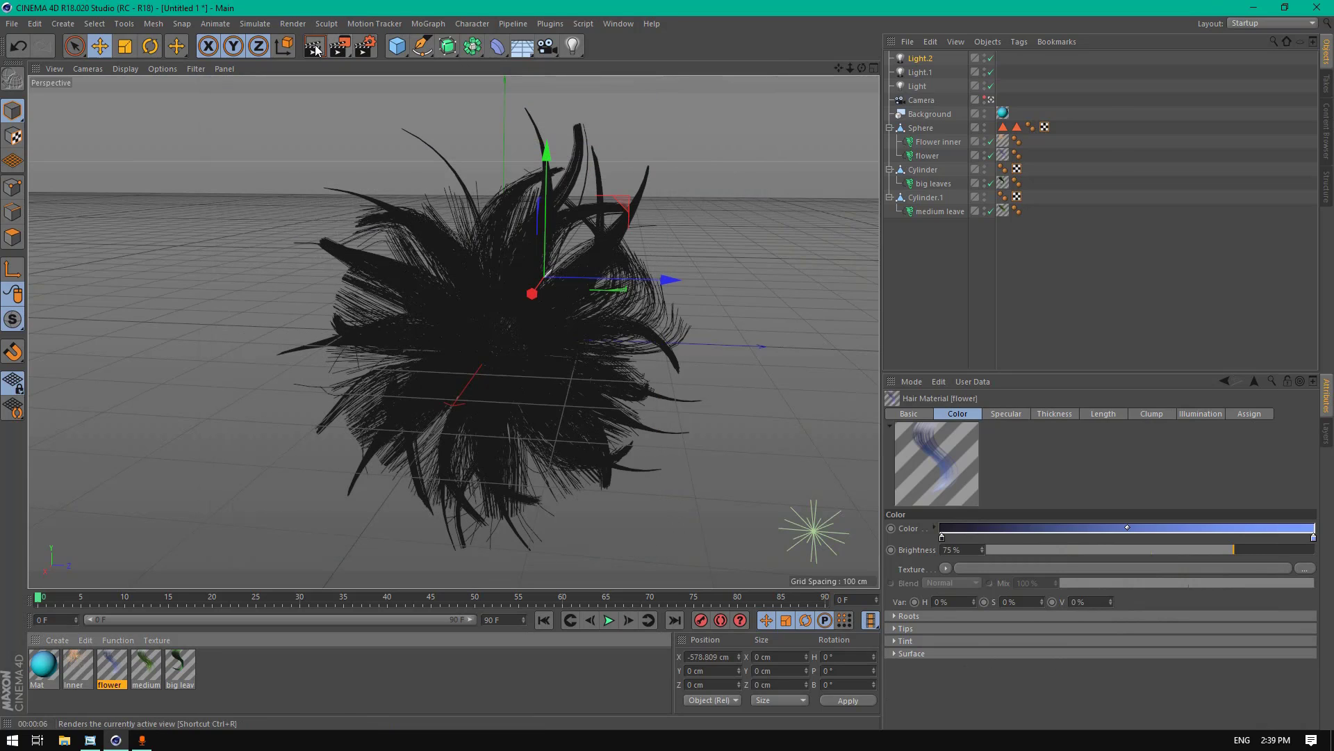